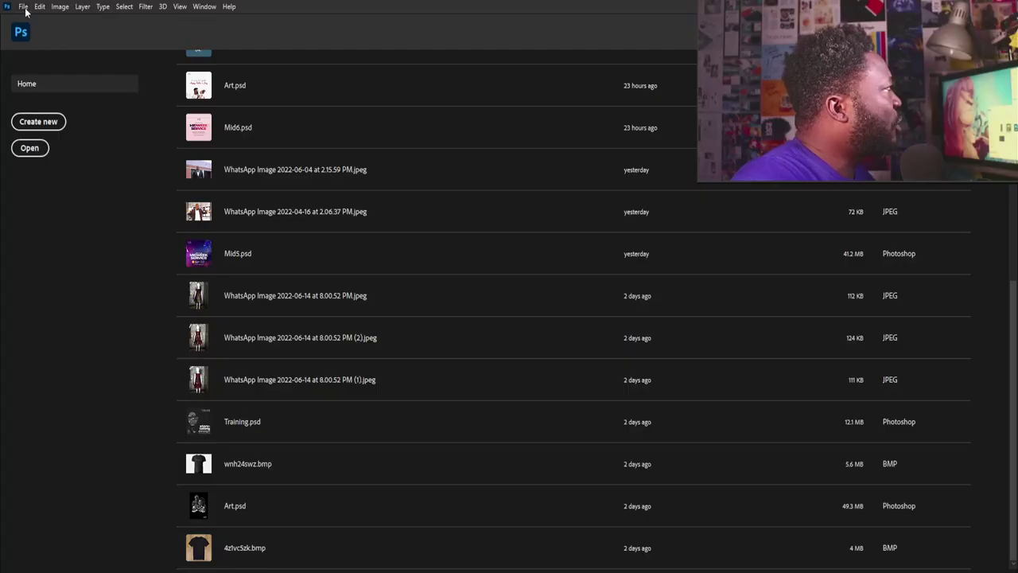
# - Create a new document named DJ_mix, 720 by 900 pixels at 72 pixels/inch, in RGB with a white background
pyautogui.click(23, 7)
pyautogui.click(34, 20)
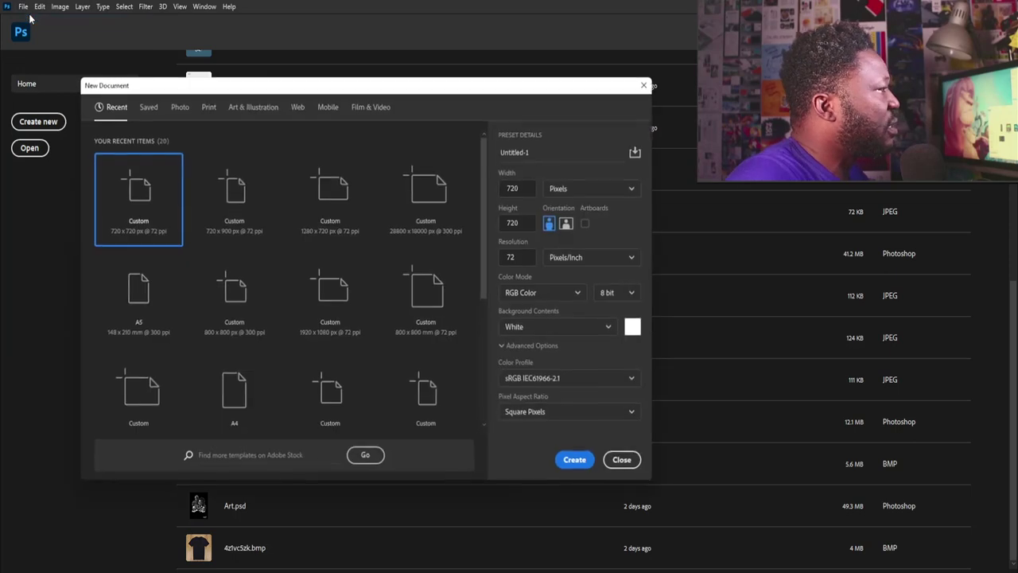
pyautogui.click(548, 154)
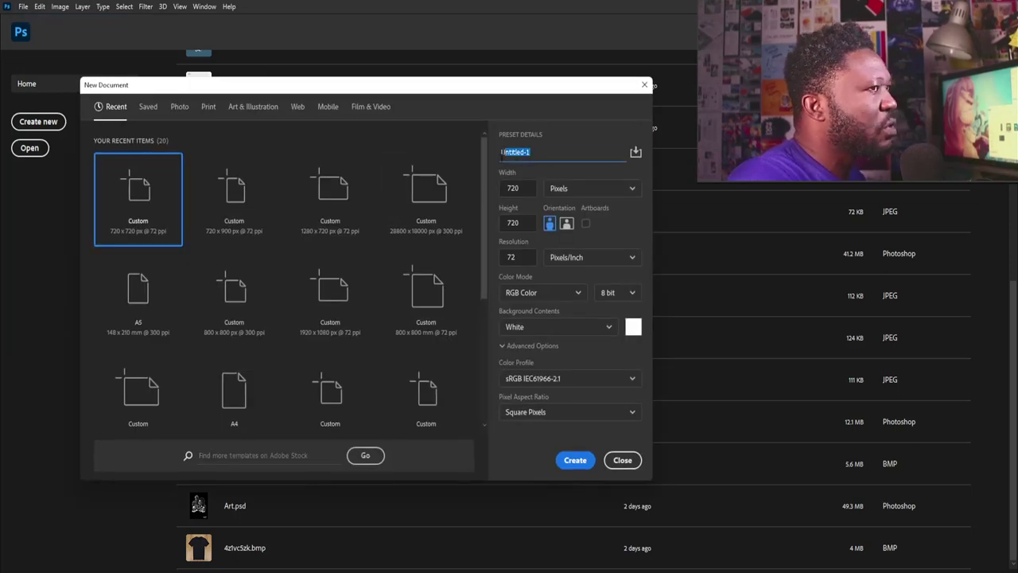
pyautogui.write('DJ_')
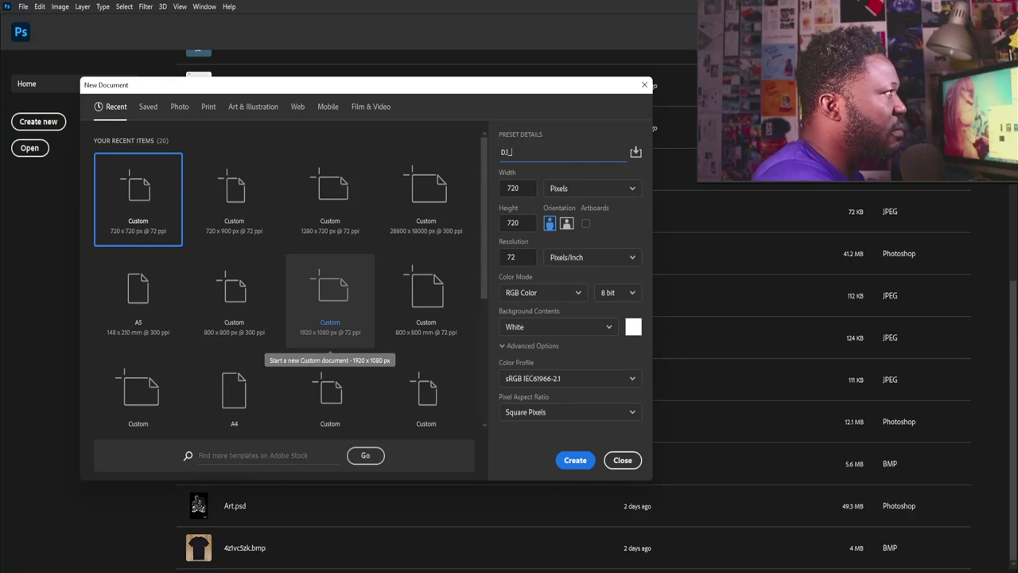
pyautogui.write('mix')
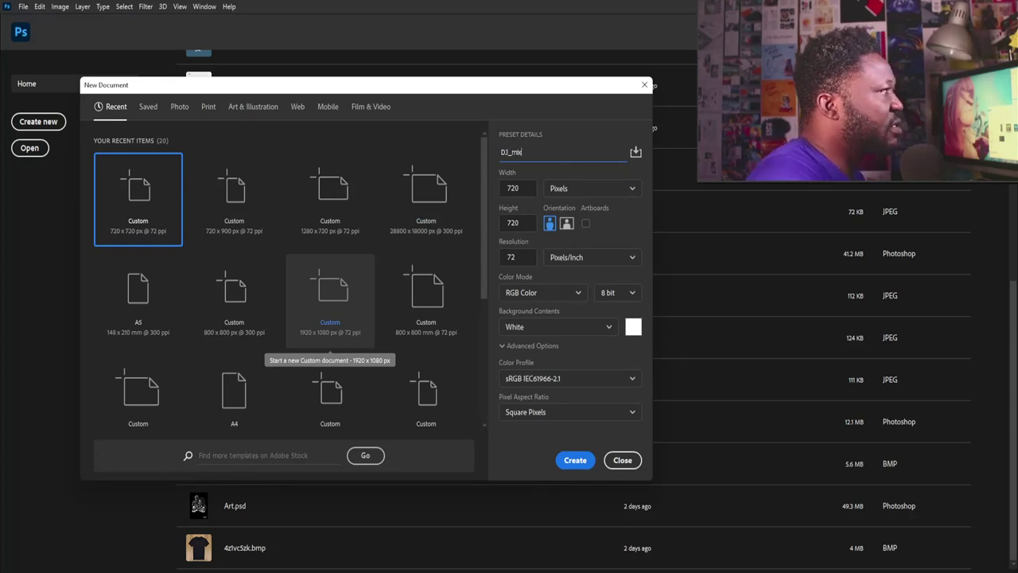
pyautogui.click(531, 187)
pyautogui.press('Tab')
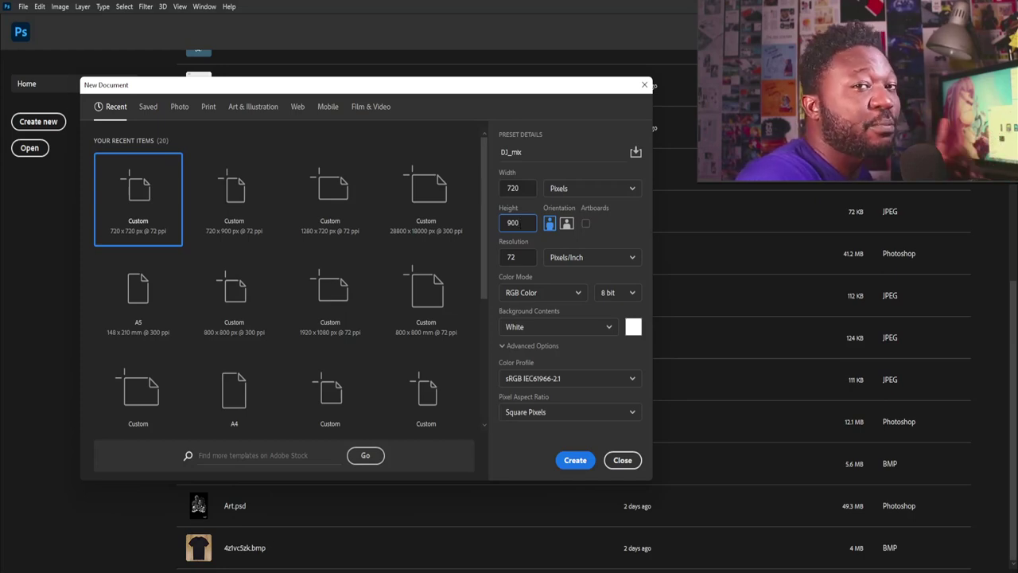
pyautogui.press('Tab')
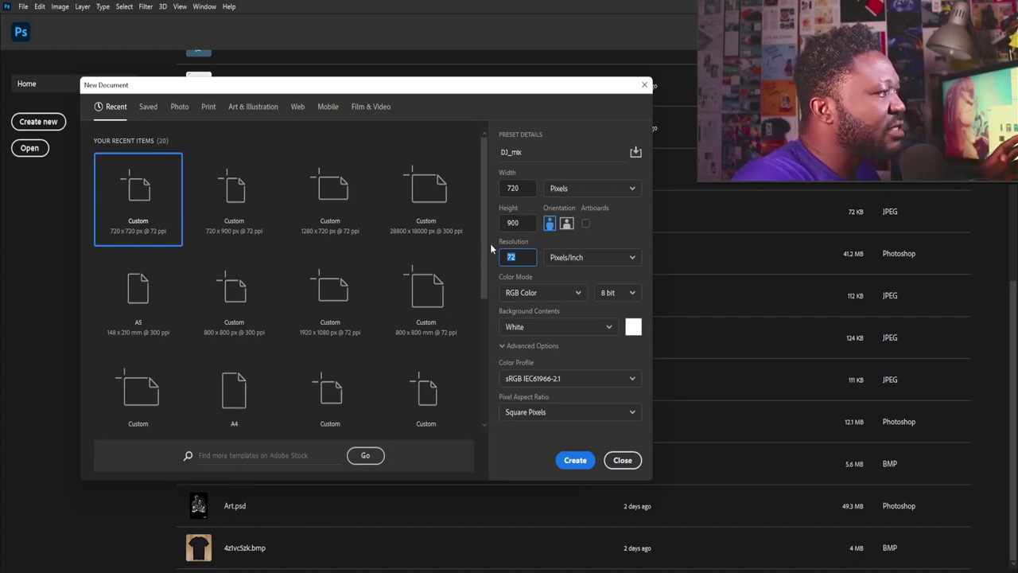
pyautogui.click(575, 459)
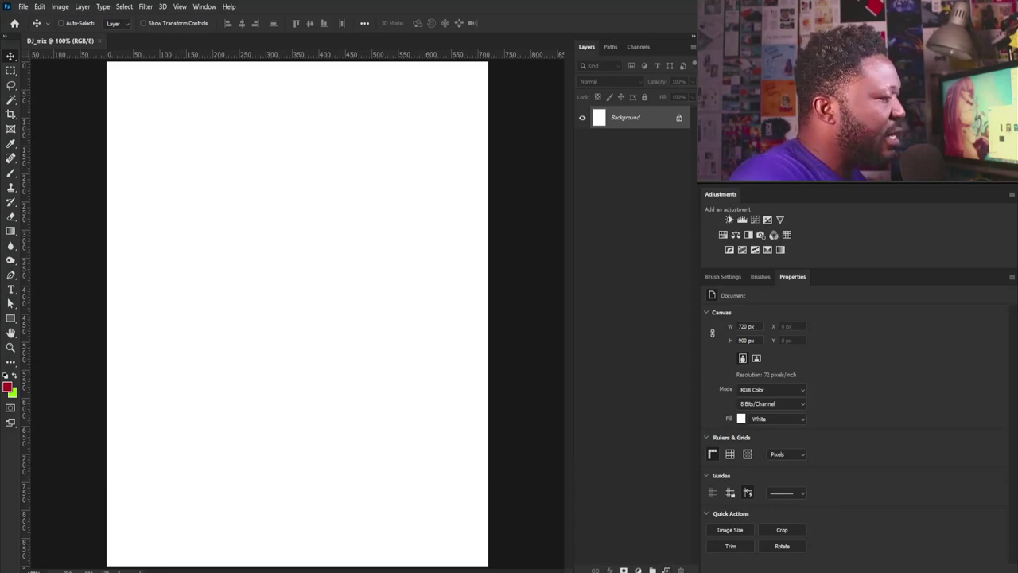
# - Add a layer named Red_BG and fill it with the foreground red #ab0d1e
pyautogui.hotkey('ctrl', 'shift', 'n')
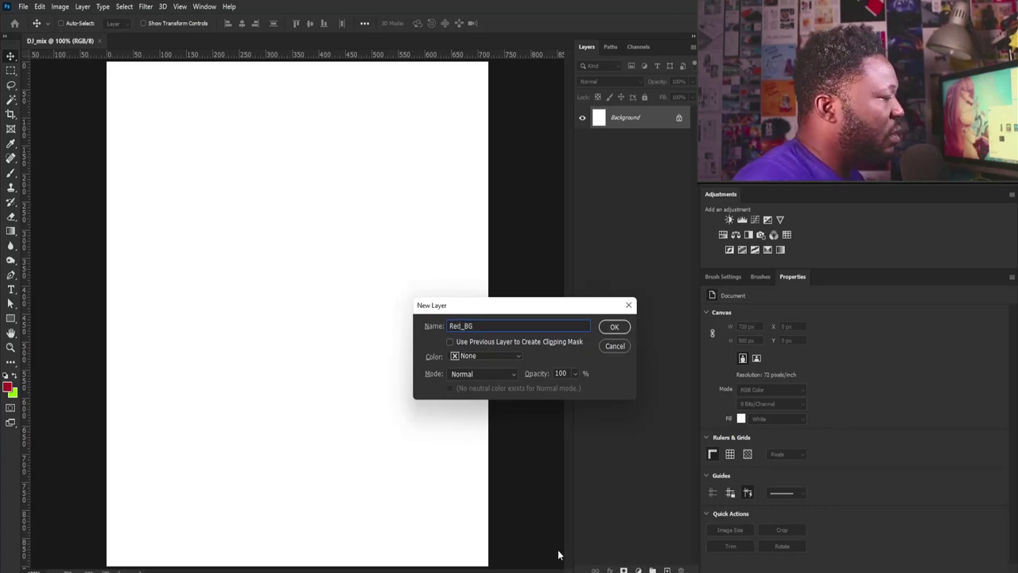
pyautogui.click(614, 327)
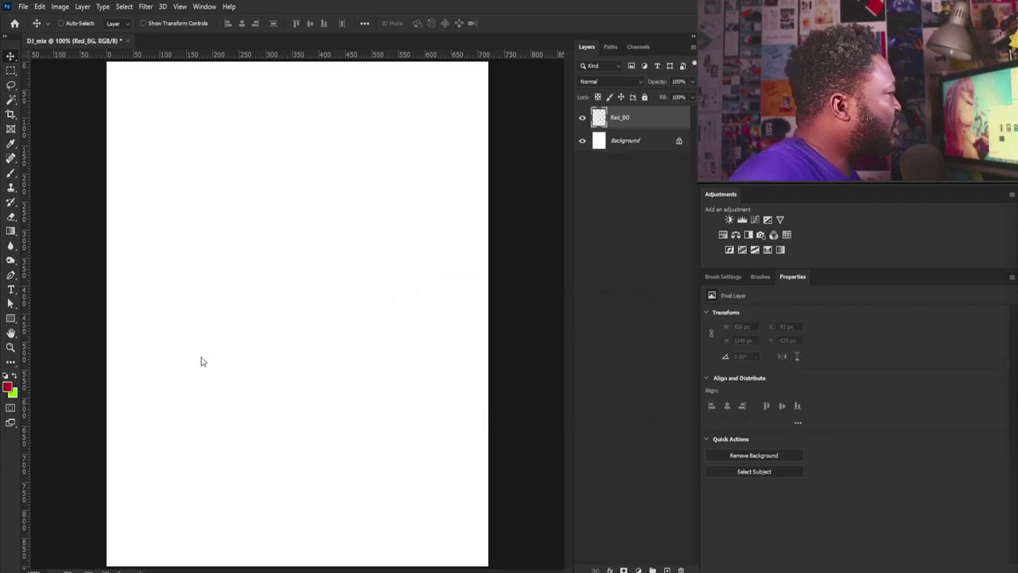
pyautogui.click(8, 388)
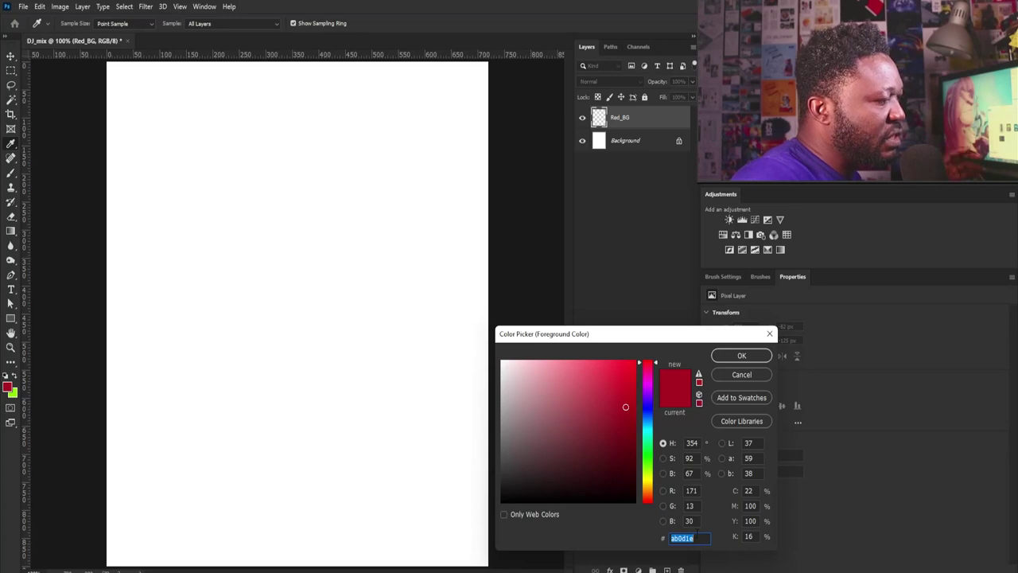
pyautogui.click(741, 355)
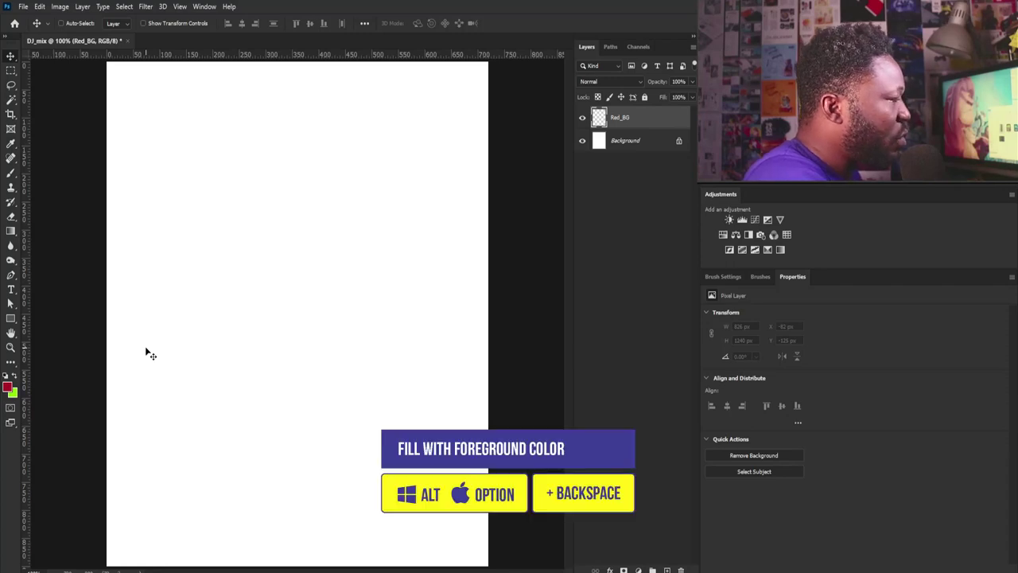
pyautogui.hotkey('alt', 'BackSpace')
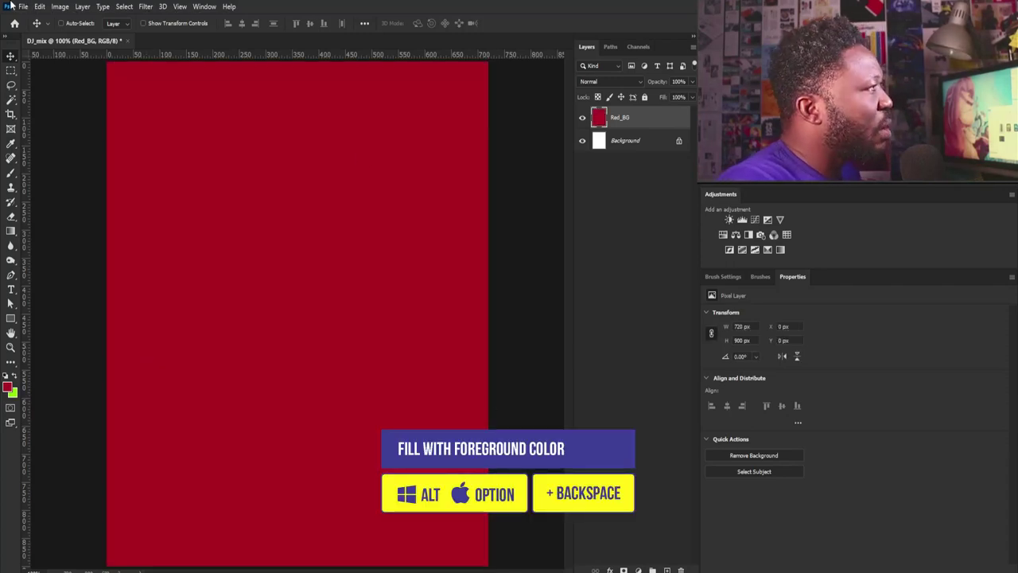
# - Add a new empty layer named Dark_red above Red_BG
pyautogui.keyDown('alt'); pyautogui.click(665, 568); pyautogui.keyUp('alt')
pyautogui.write('Da')
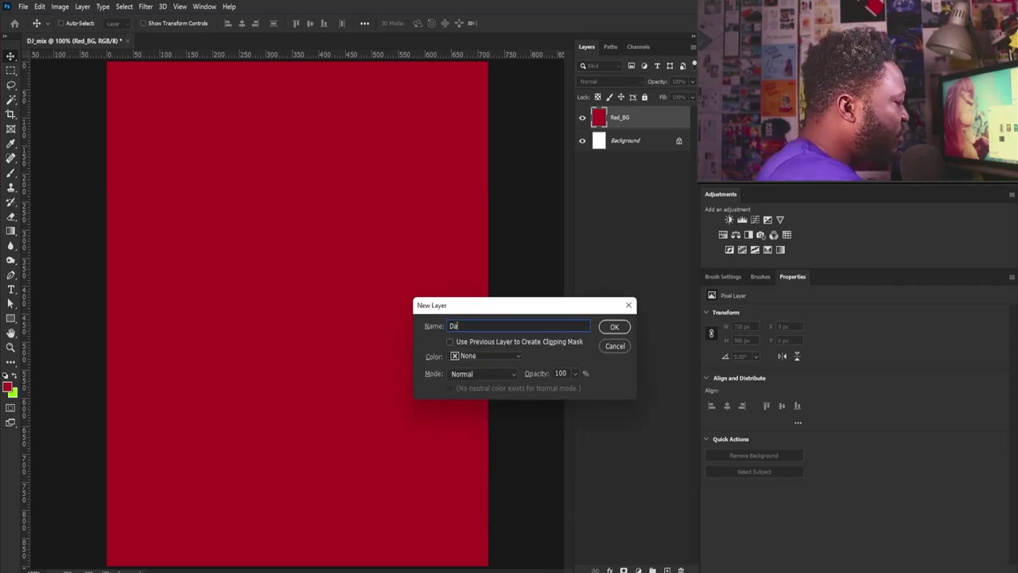
pyautogui.write('rk_red')
pyautogui.press('Return')
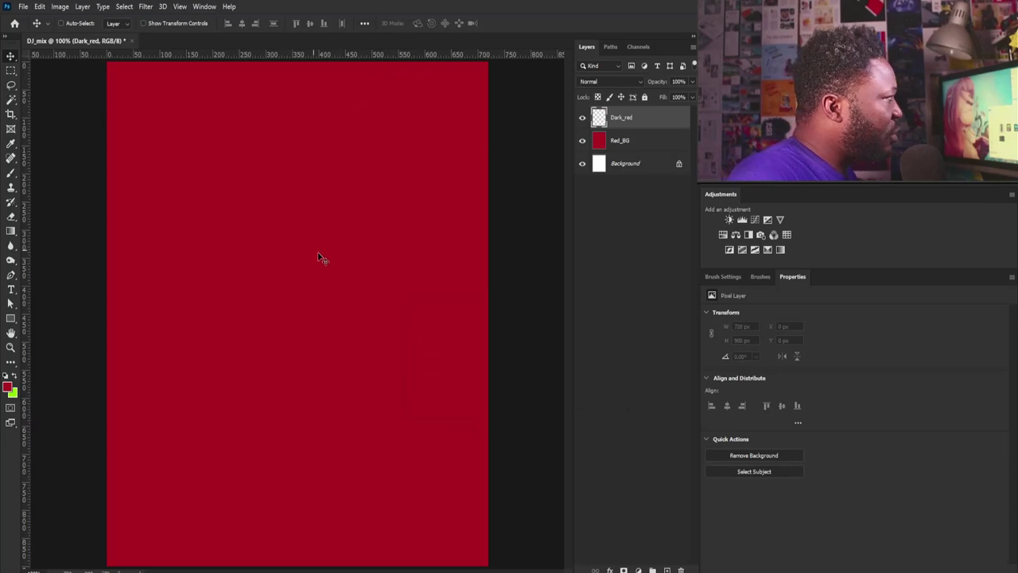
# - Set up the Brush with the soft round 30 px tip, turning Shape Dynamics off and Transfer on with pen-pressure opacity control
pyautogui.hotkey('ctrl', '-')
pyautogui.hotkey('ctrl', '-')
pyautogui.press('b')
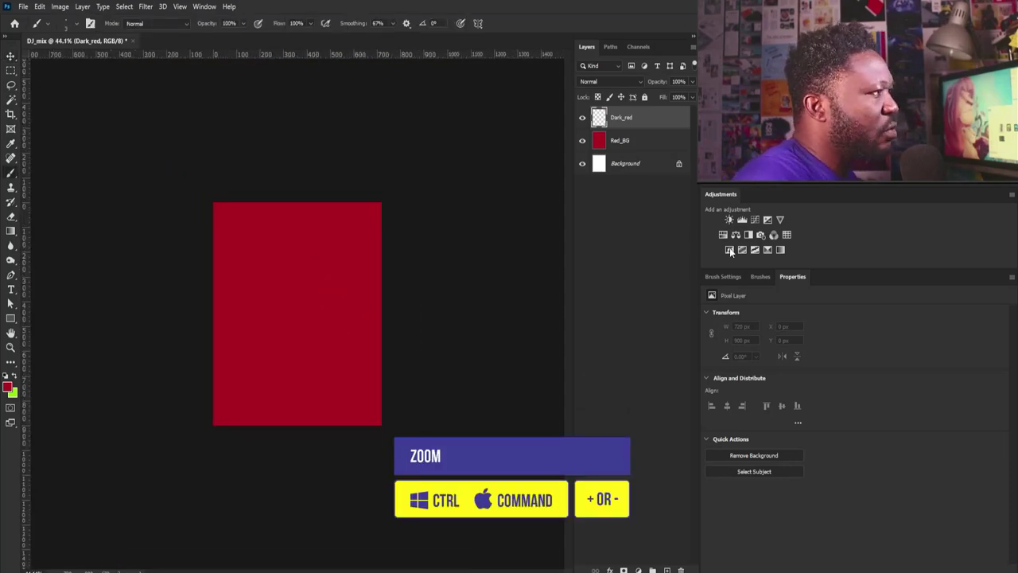
pyautogui.click(722, 271)
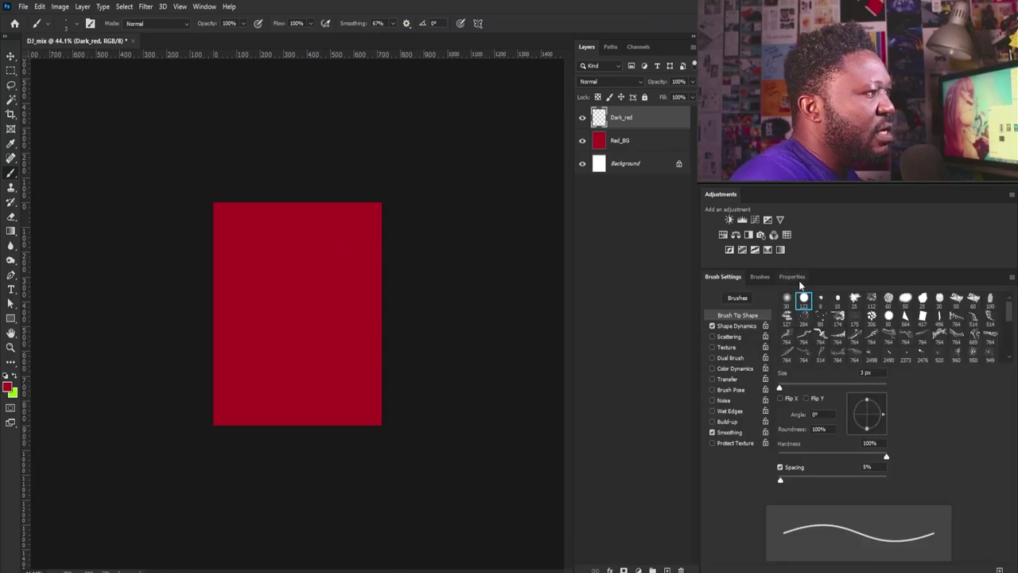
pyautogui.click(787, 300)
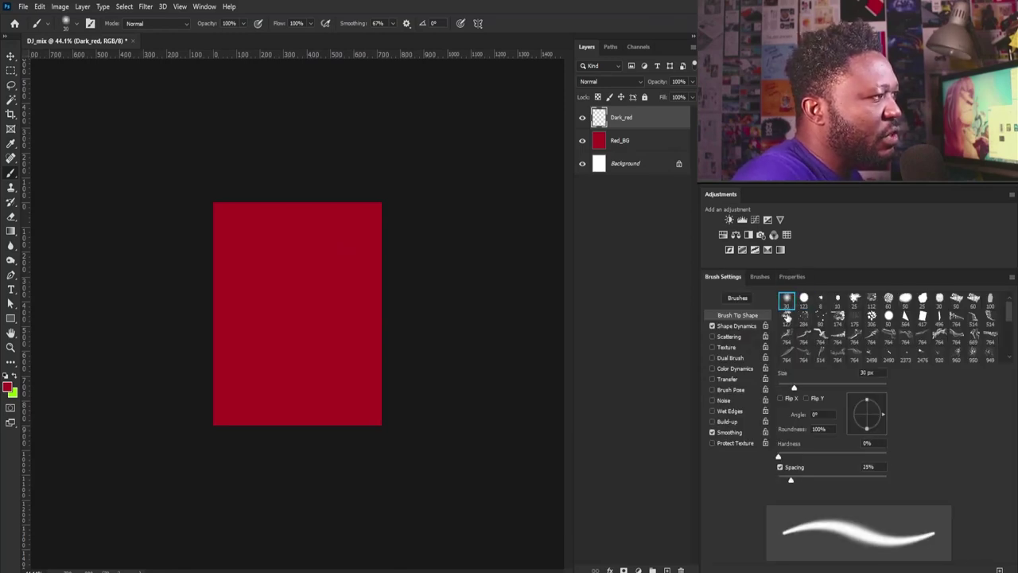
pyautogui.click(712, 326)
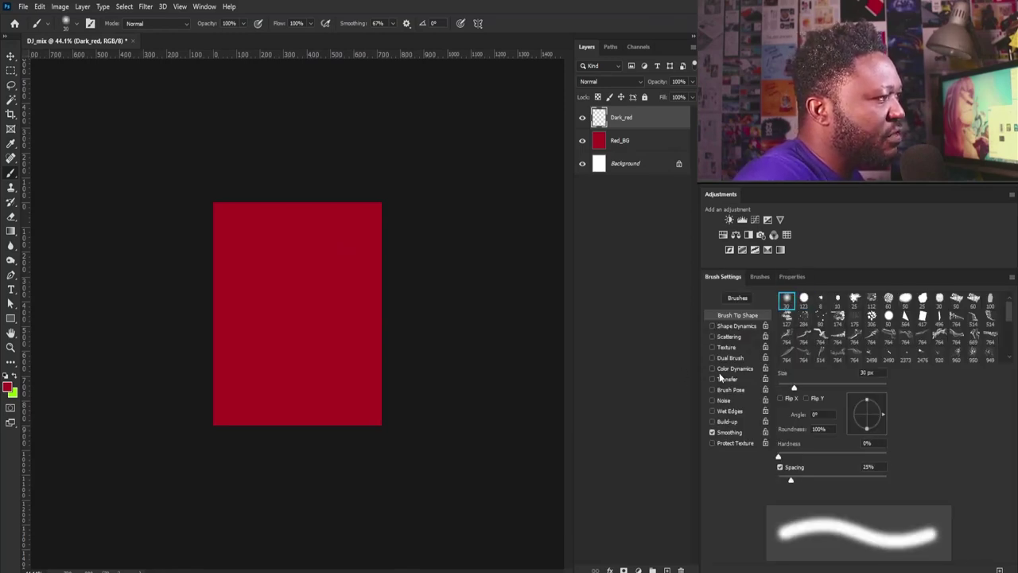
pyautogui.click(712, 380)
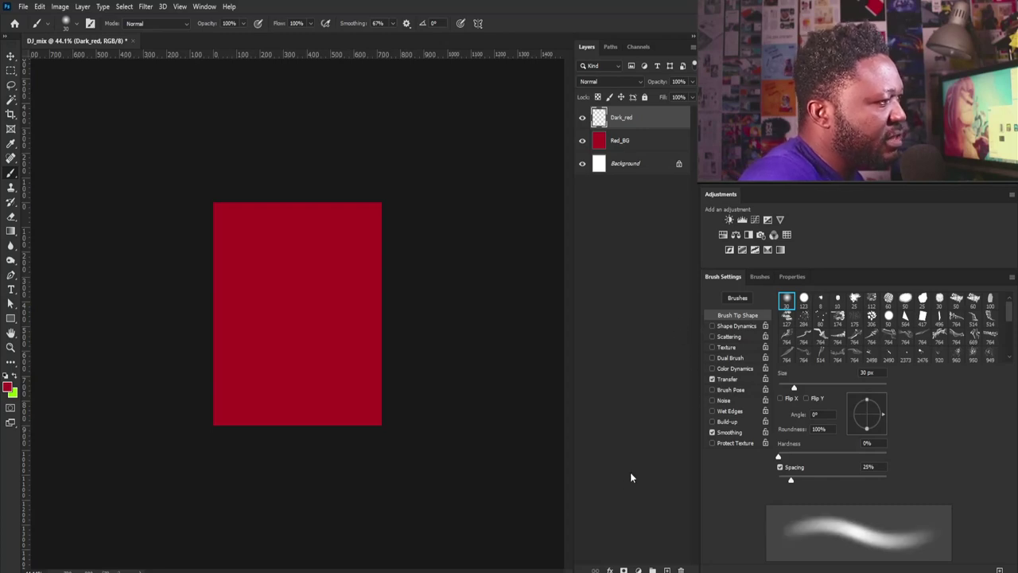
pyautogui.click(731, 381)
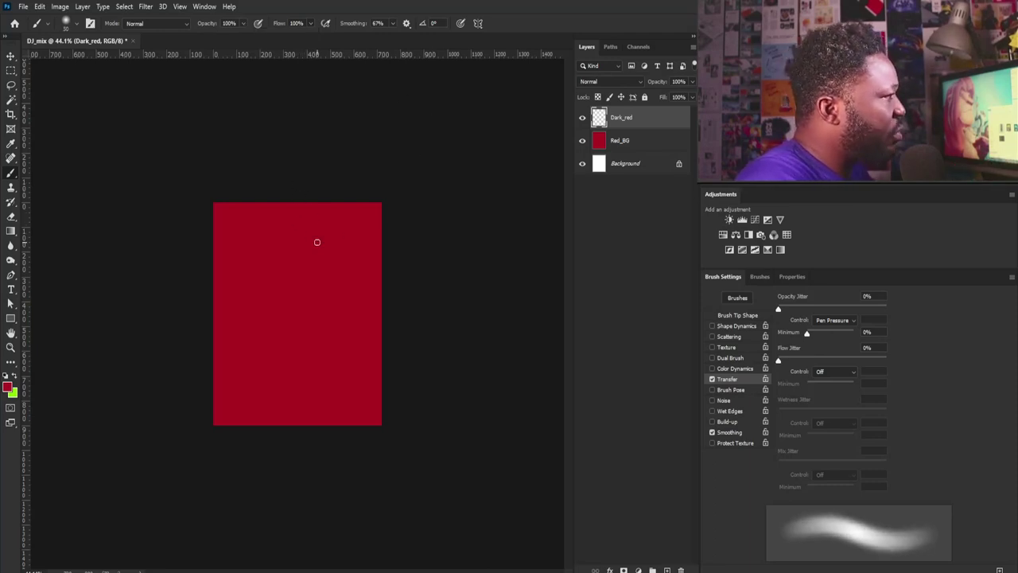
# - Enlarge the brush to 500 px and softly paint the canvas edges on Dark_red with a darker red, #870816
pyautogui.press(']')
pyautogui.press(']')
pyautogui.press(']')
pyautogui.press(']')
pyautogui.press(']')
pyautogui.hotkey('ctrl', '+')
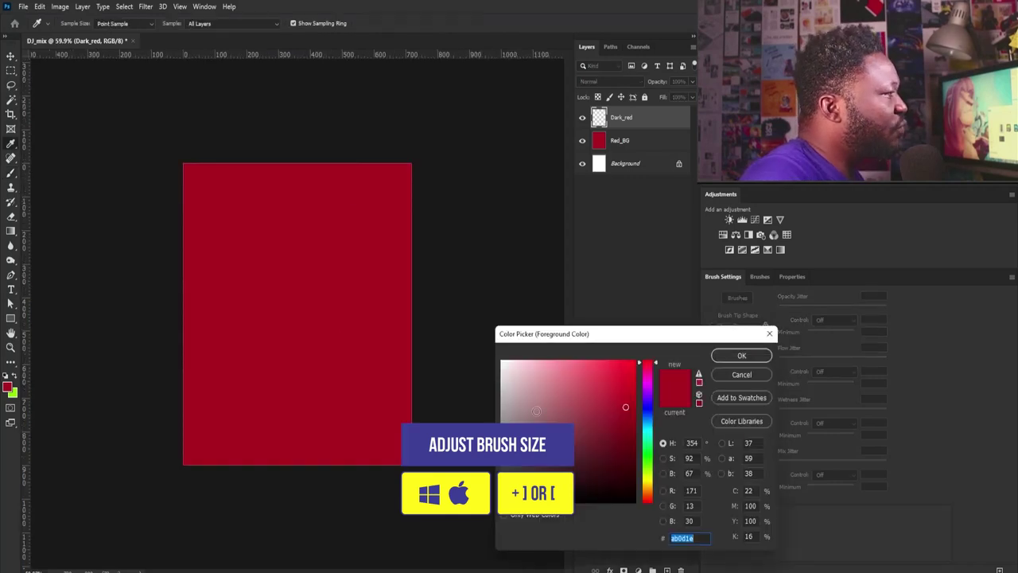
pyautogui.moveTo(626, 412); pyautogui.dragTo(630, 419)
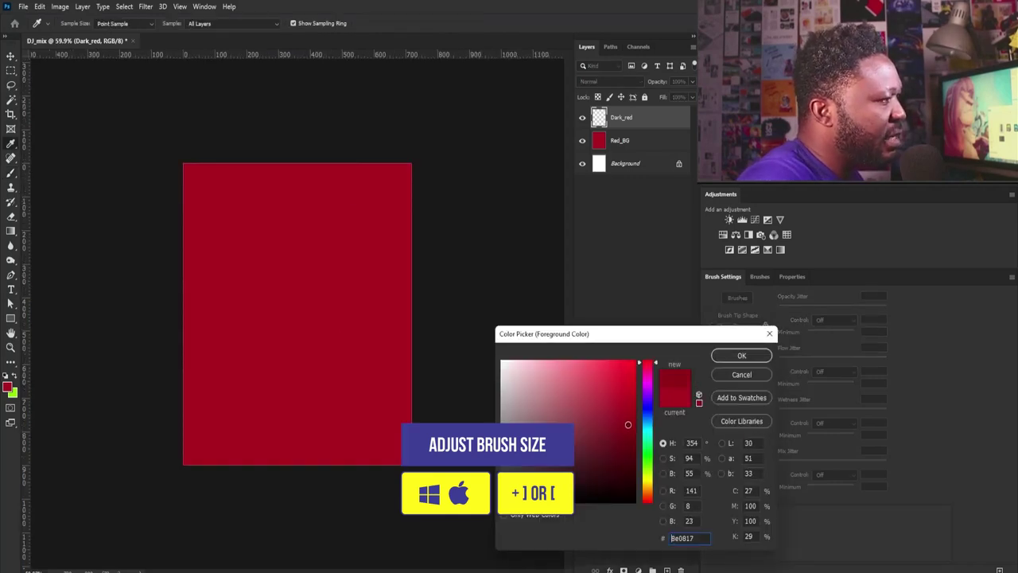
pyautogui.click(724, 356)
pyautogui.moveTo(120, 245)
pyautogui.mouseDown()
pyautogui.moveTo(90, 235)
pyautogui.moveTo(208, 180)
pyautogui.moveTo(509, 316)
pyautogui.mouseUp()
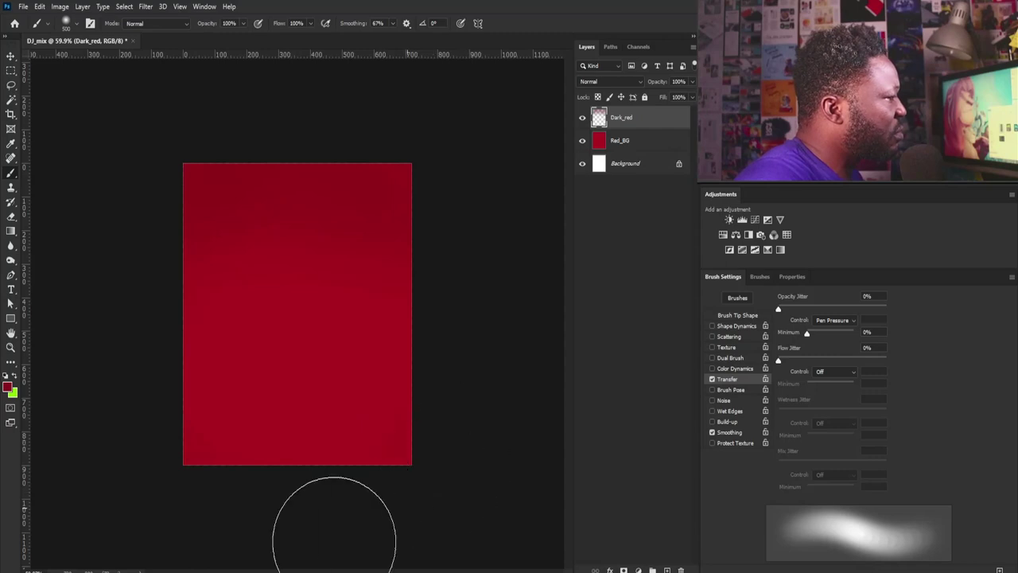
# - Add the text "DJ mixtape" left of the canvas center at a font size of 36 pt
pyautogui.press('t')
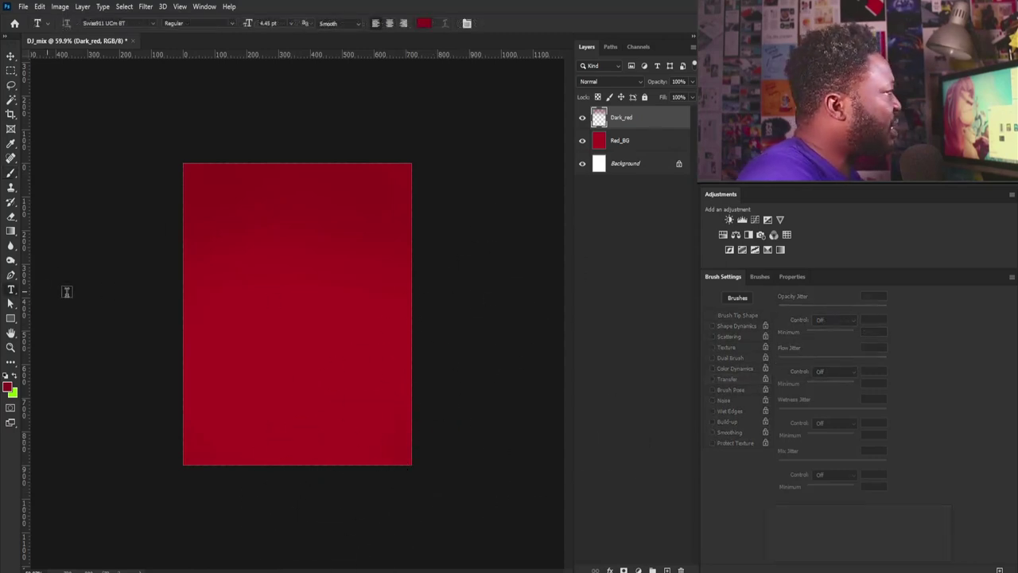
pyautogui.click(230, 297)
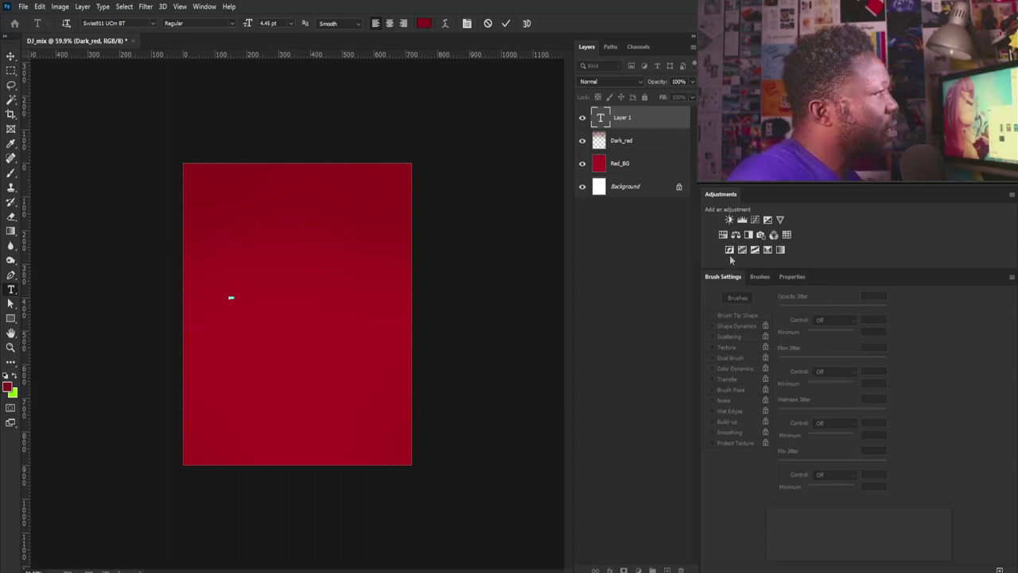
pyautogui.click(792, 277)
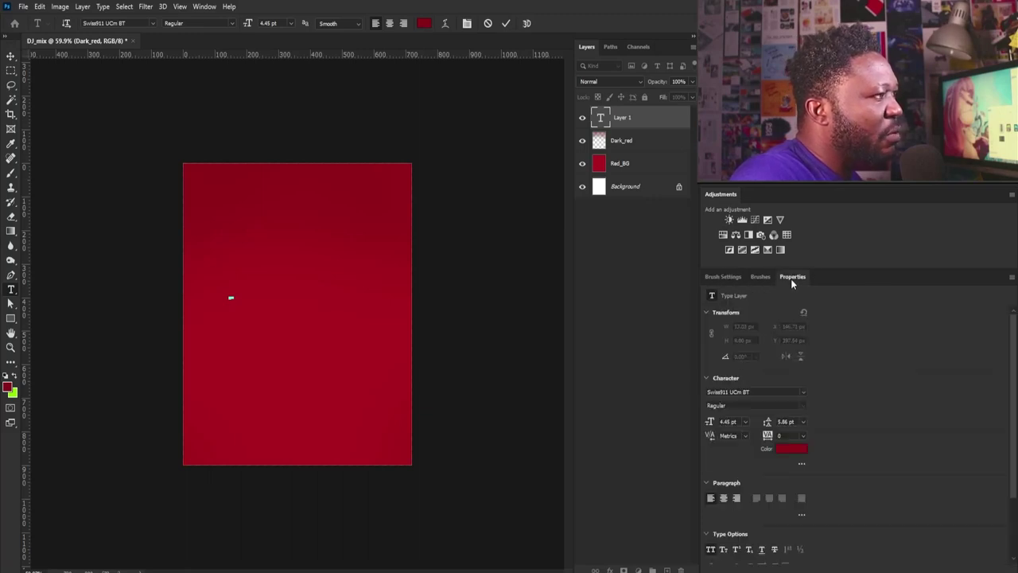
pyautogui.click(746, 423)
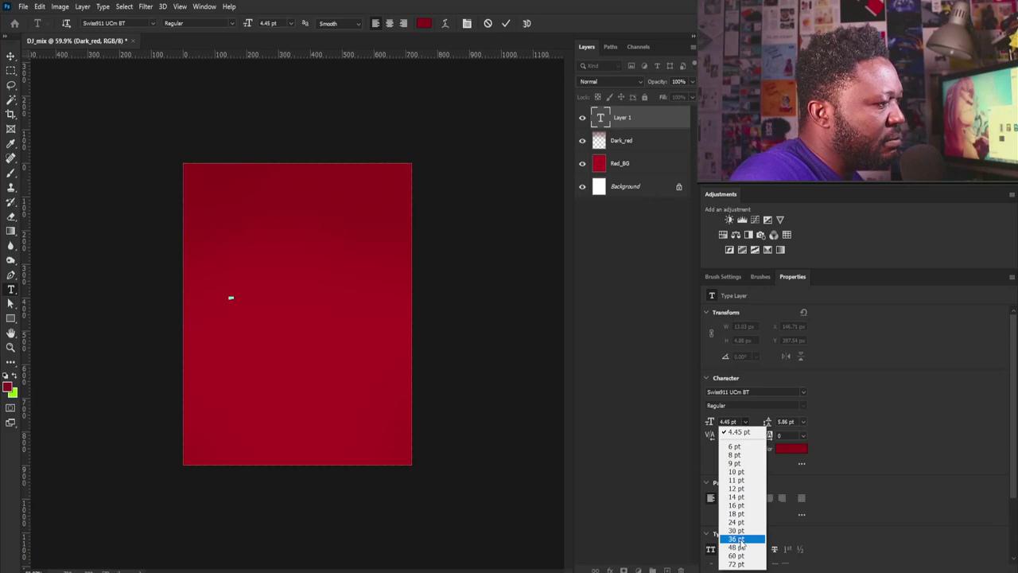
pyautogui.click(738, 539)
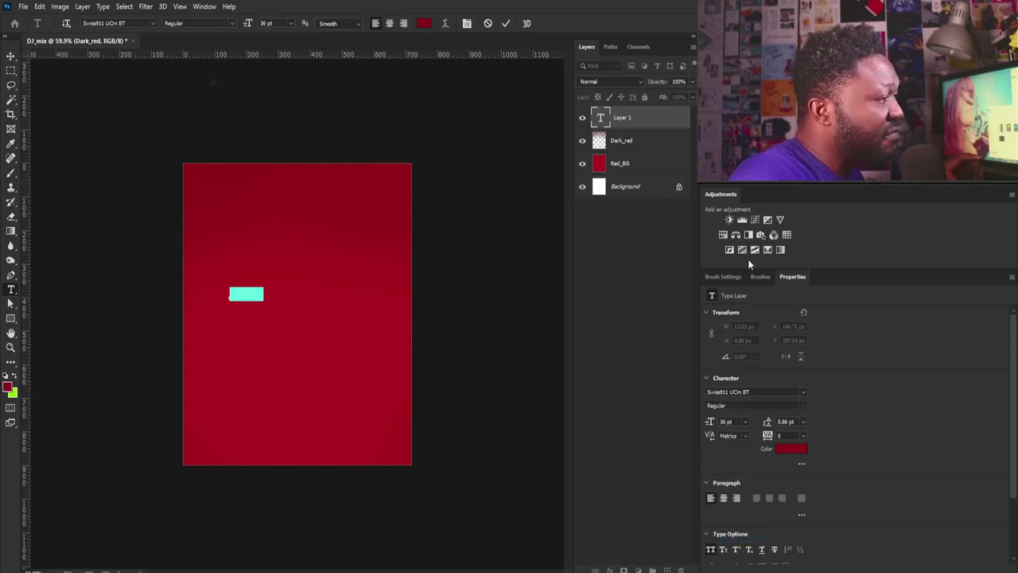
pyautogui.click(204, 7)
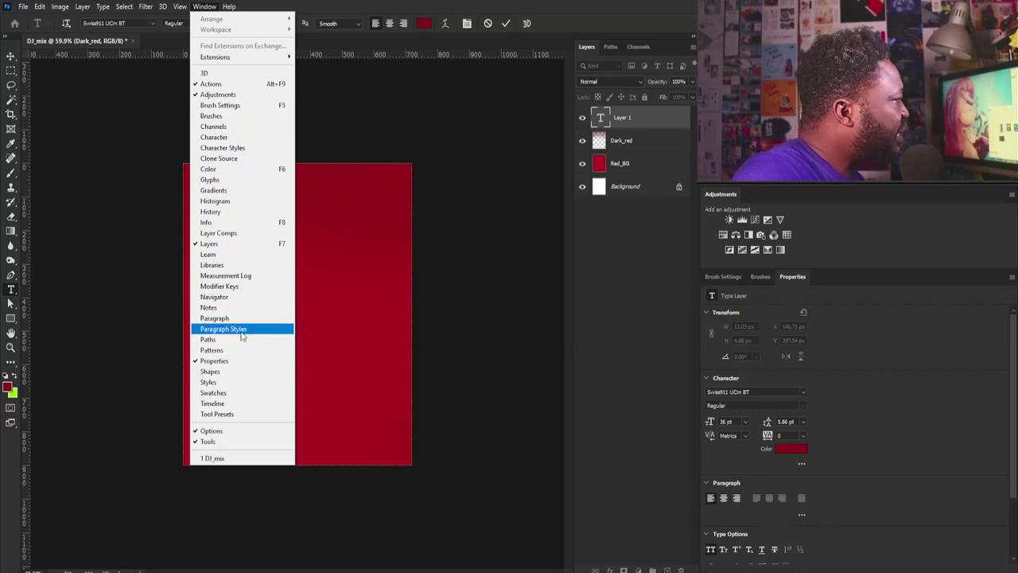
pyautogui.click(829, 294)
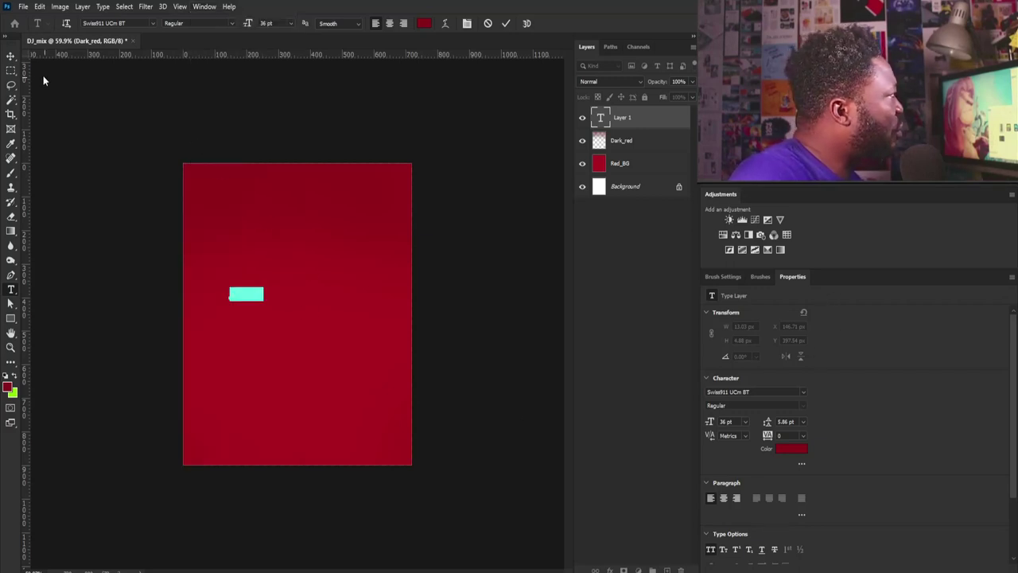
pyautogui.click(12, 57)
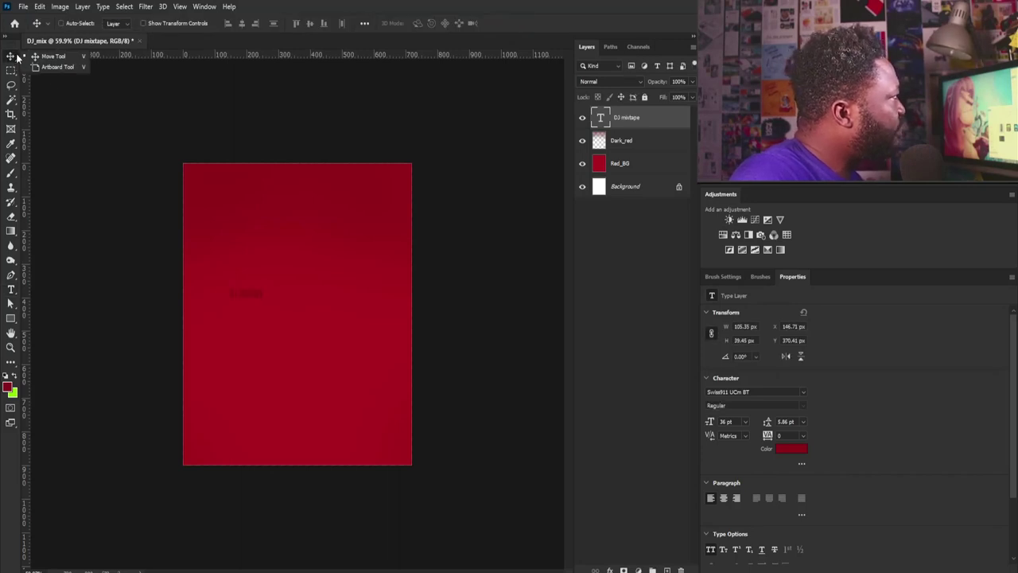
# - Scale the DJ mixtape text to about 618% and position it across the middle of the canvas, reaching its right edge
pyautogui.hotkey('ctrl', 't')
pyautogui.moveTo(266, 305); pyautogui.dragTo(332, 387)
pyautogui.moveTo(263, 284); pyautogui.dragTo(326, 286)
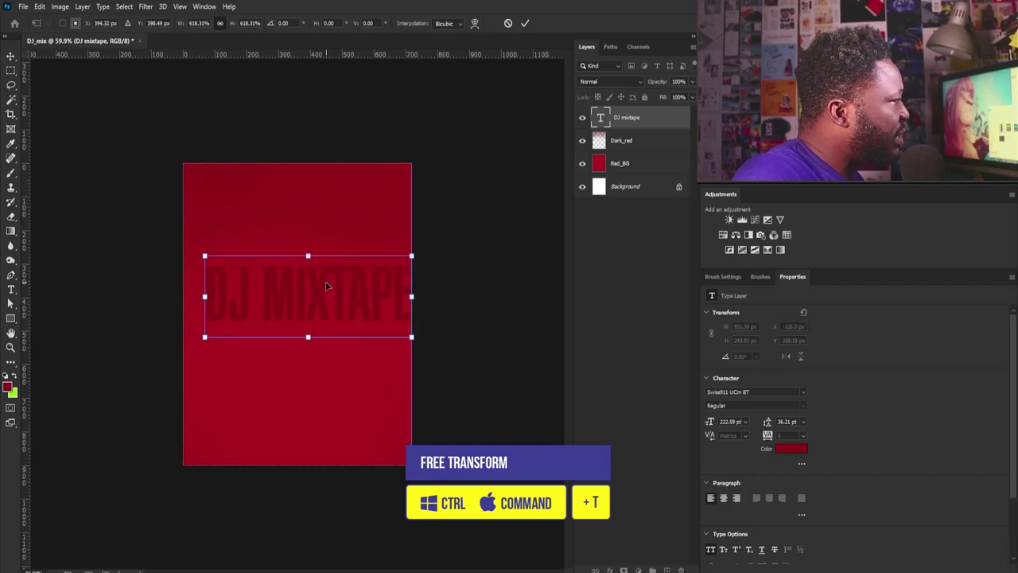
pyautogui.press('Return')
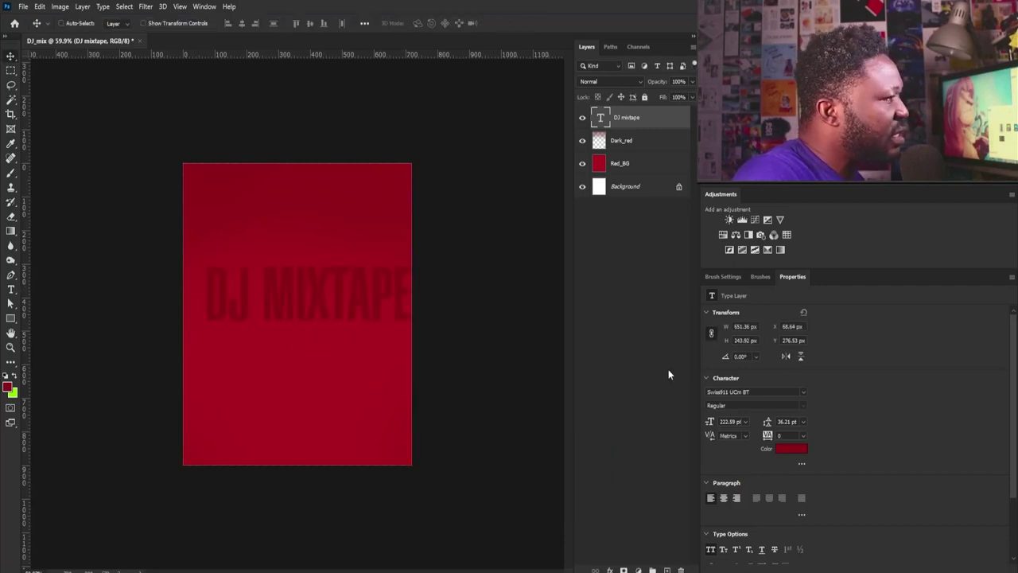
# - Change the DJ mixtape text color to a very dark red, #3a0107
pyautogui.click(796, 450)
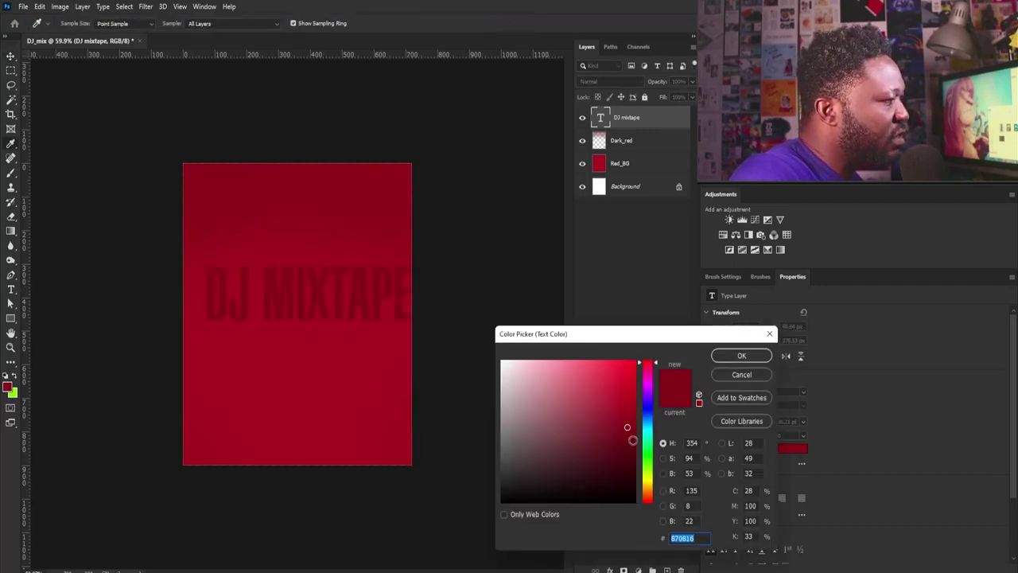
pyautogui.moveTo(633, 439); pyautogui.dragTo(634, 473)
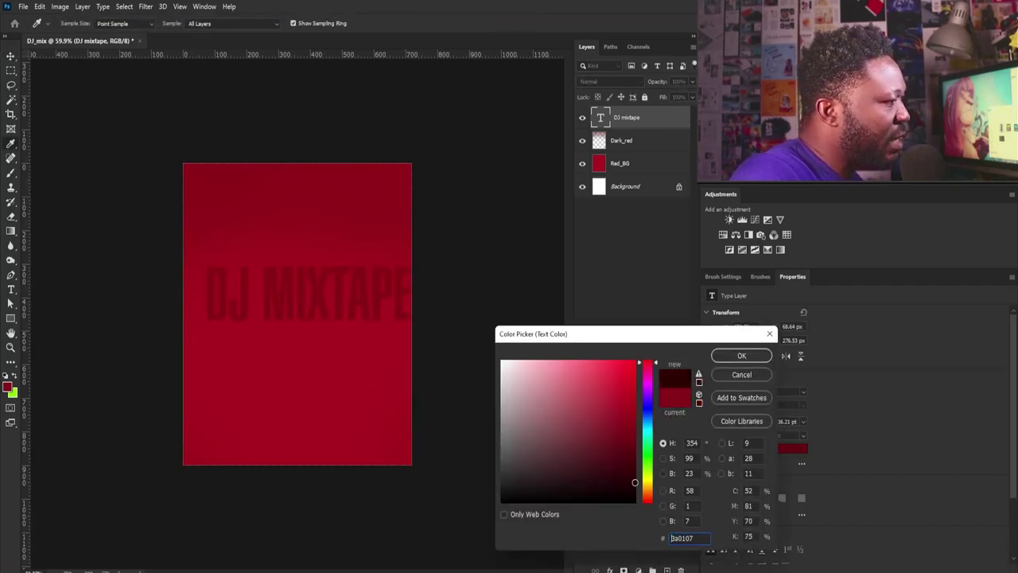
pyautogui.click(741, 357)
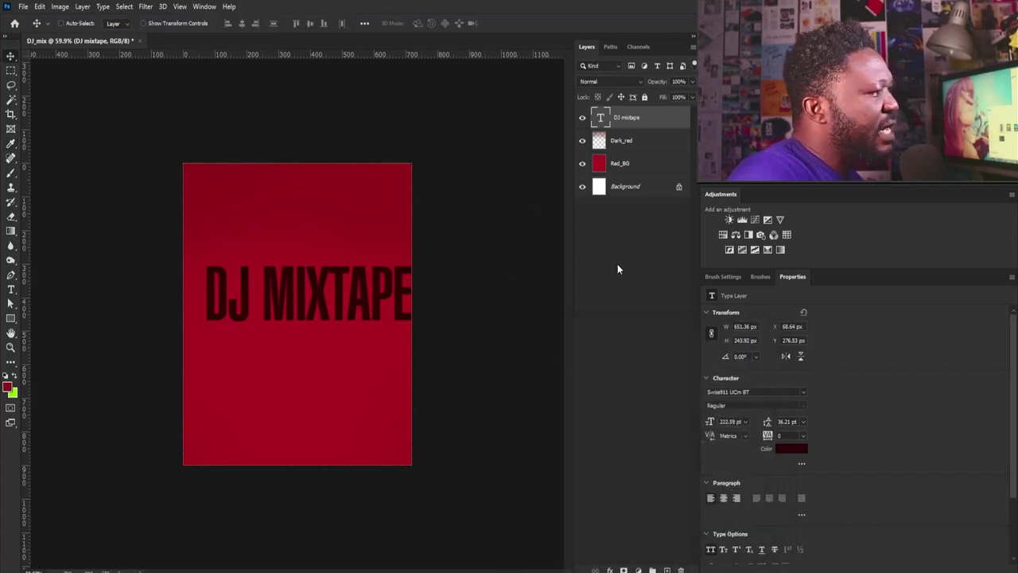
# - Change the DJ mixtape text's typeface to the bold block face Font Normal
pyautogui.click(756, 390)
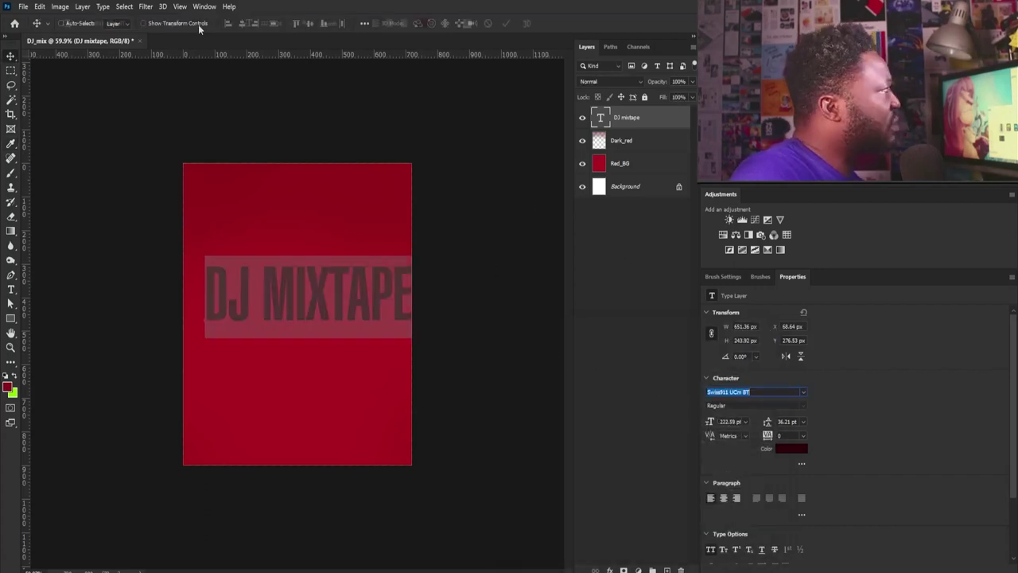
pyautogui.click(136, 23)
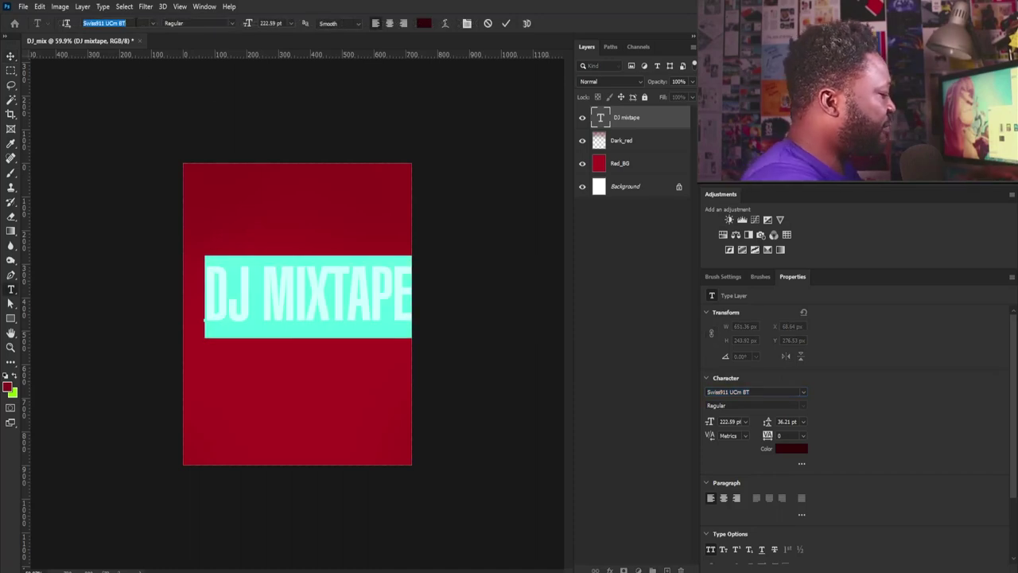
pyautogui.write('fon')
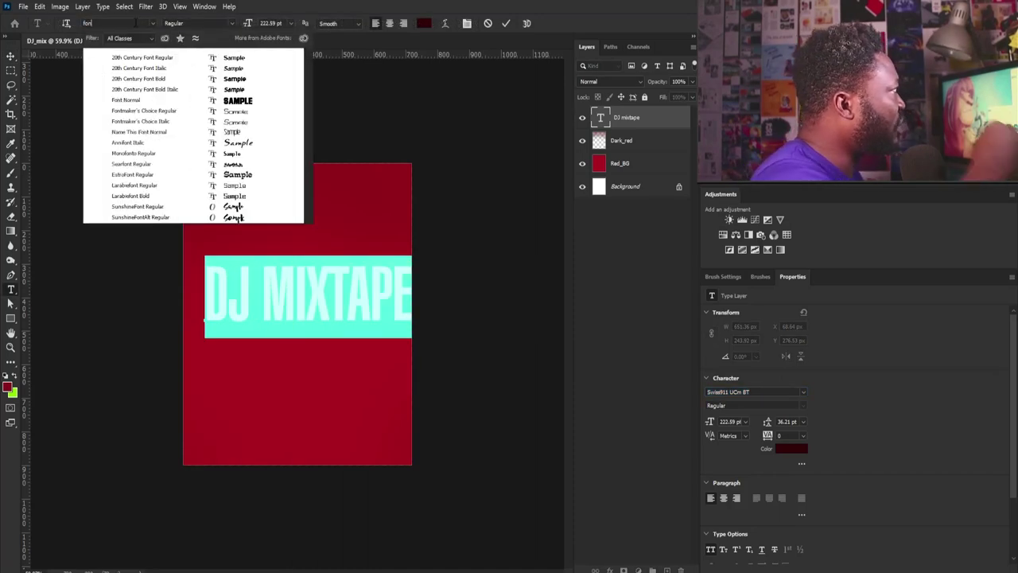
pyautogui.write('t')
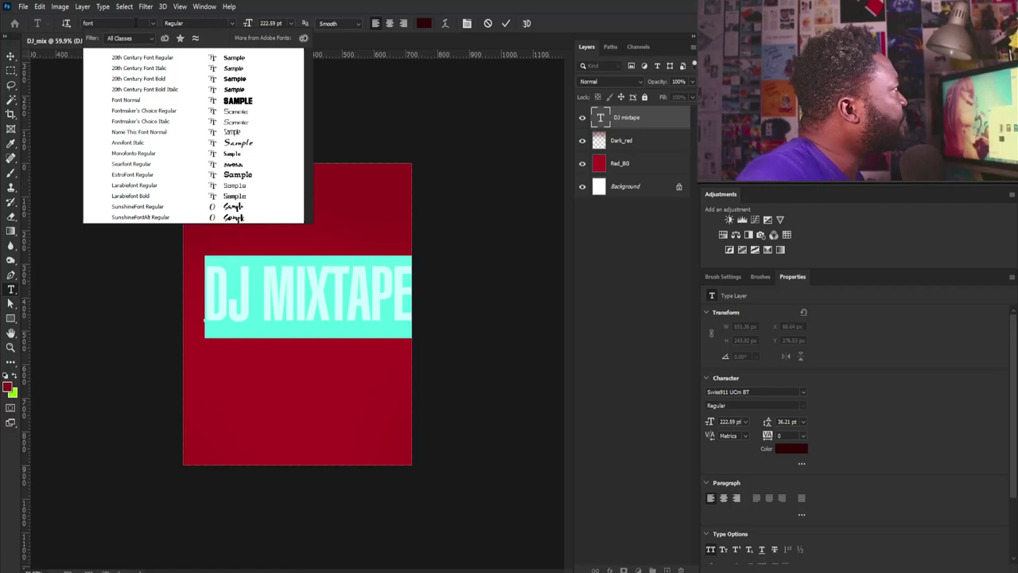
pyautogui.click(241, 99)
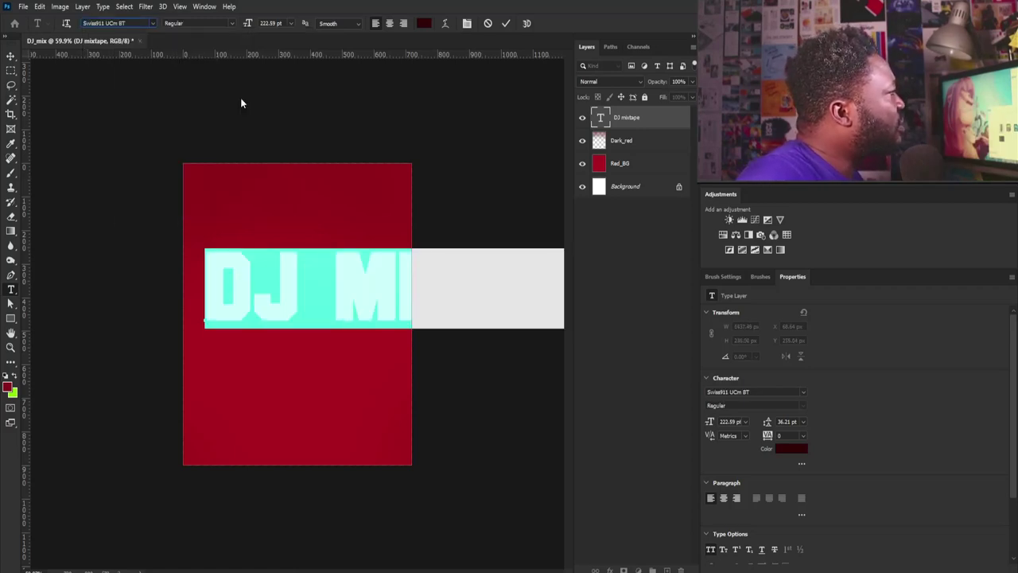
pyautogui.press('Down')
# - Enlarge the DJ mixtape text to about 241 pt and place it along the canvas's top edge, letting it run off both sides
pyautogui.click(11, 57)
pyautogui.moveTo(416, 319); pyautogui.dragTo(365, 318)
pyautogui.hotkey('ctrl', 't')
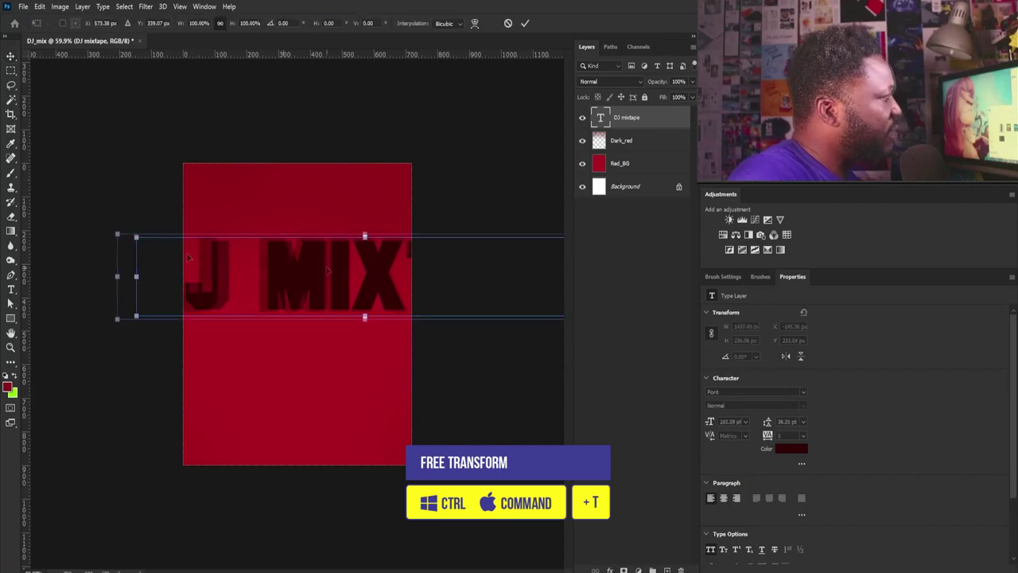
pyautogui.press('Return')
pyautogui.moveTo(388, 281); pyautogui.dragTo(309, 212)
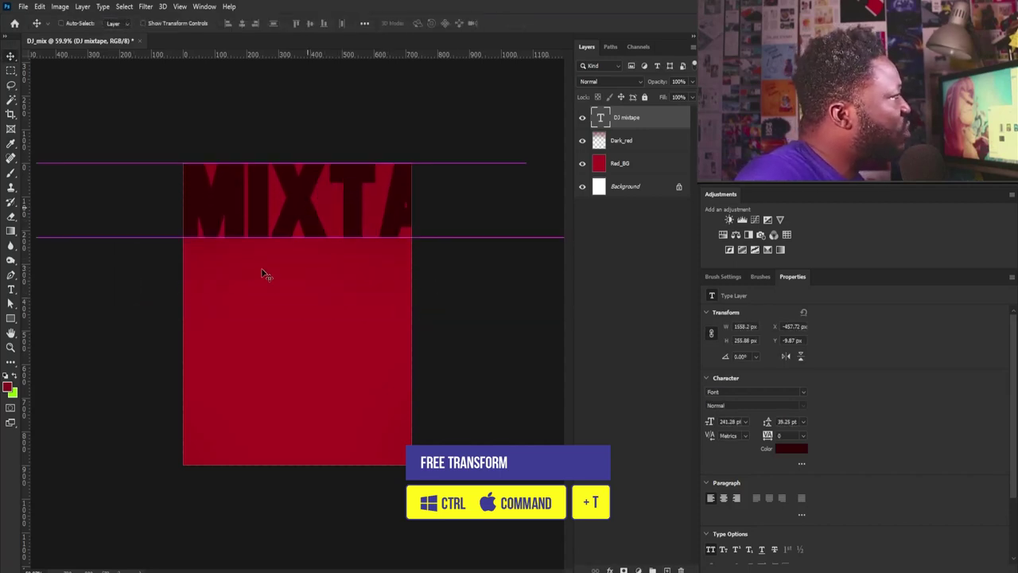
# - Duplicate the DJ mixtape text three times and stack the copies below it with varying horizontal offsets, filling the canvas with four rows
pyautogui.hotkey('ctrl', 'j')
pyautogui.moveTo(250, 193); pyautogui.dragTo(141, 266)
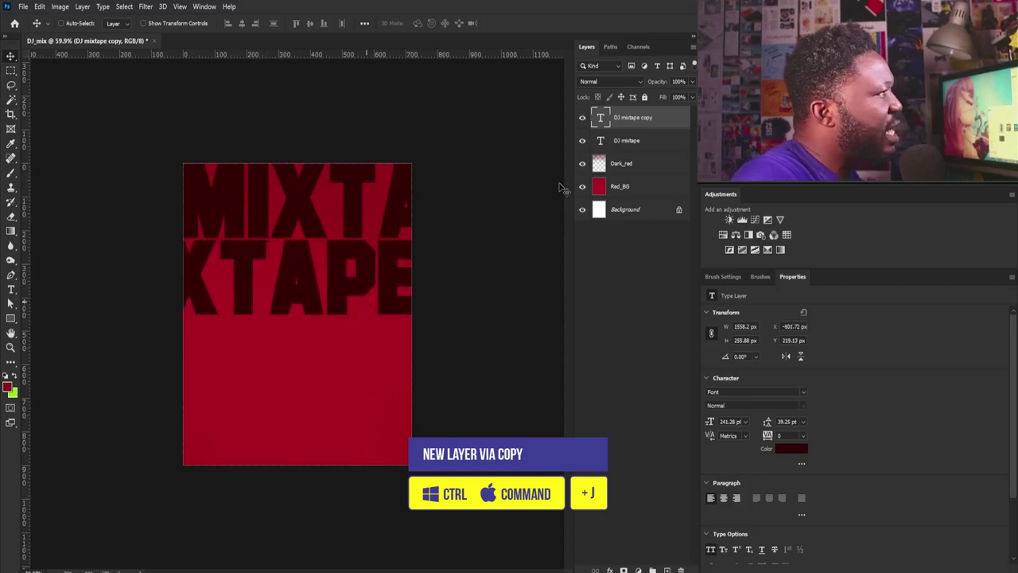
pyautogui.click(625, 139)
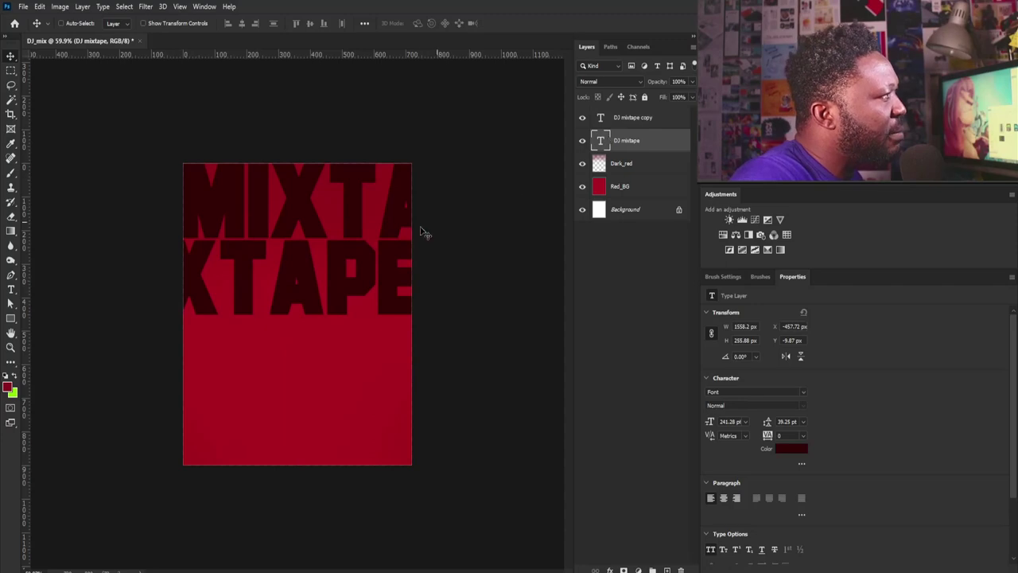
pyautogui.press('ctrl')
pyautogui.moveTo(346, 209); pyautogui.dragTo(395, 445)
pyautogui.hotkey('alt', ']')
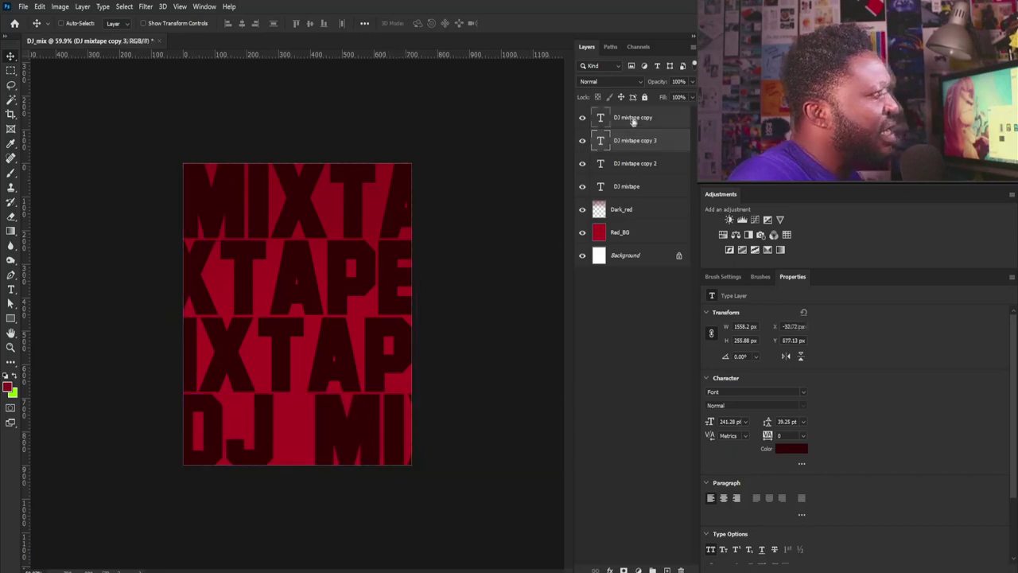
# - Skew all four DJ mixtape text layers vertically by about -13.3° so the rows slope upward to the right, and center them on the canvas
pyautogui.keyDown('shift'); pyautogui.click(632, 186); pyautogui.keyUp('shift')
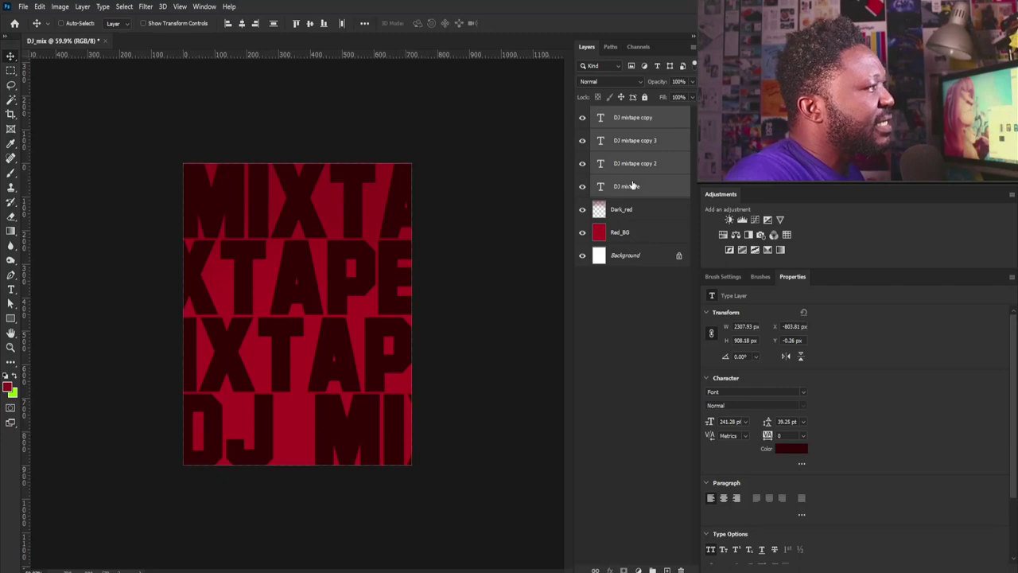
pyautogui.hotkey('ctrl', 't')
pyautogui.rightClick(342, 253)
pyautogui.click(362, 295)
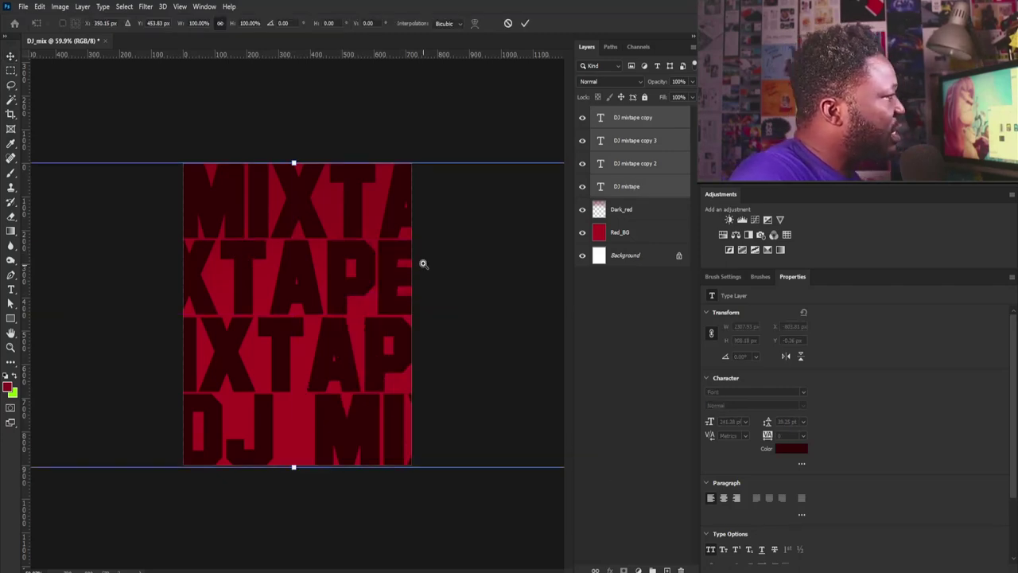
pyautogui.moveTo(423, 270); pyautogui.dragTo(361, 284)
pyautogui.moveTo(419, 314); pyautogui.dragTo(414, 254)
pyautogui.moveTo(313, 257); pyautogui.dragTo(315, 286)
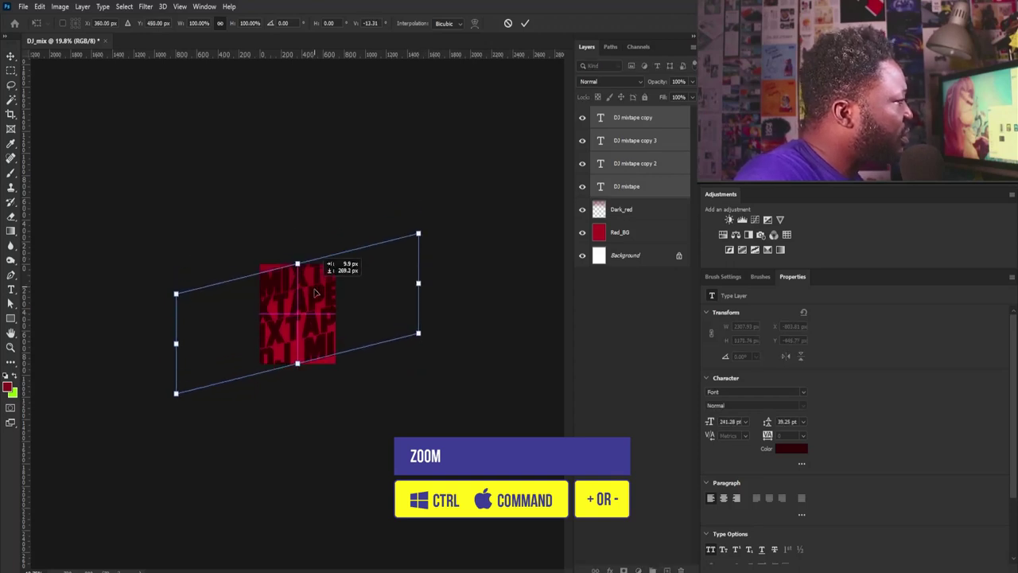
# - Scale the four skewed text rows up to about 2783 px overall width and reposition them to cover the whole canvas
pyautogui.rightClick(318, 289)
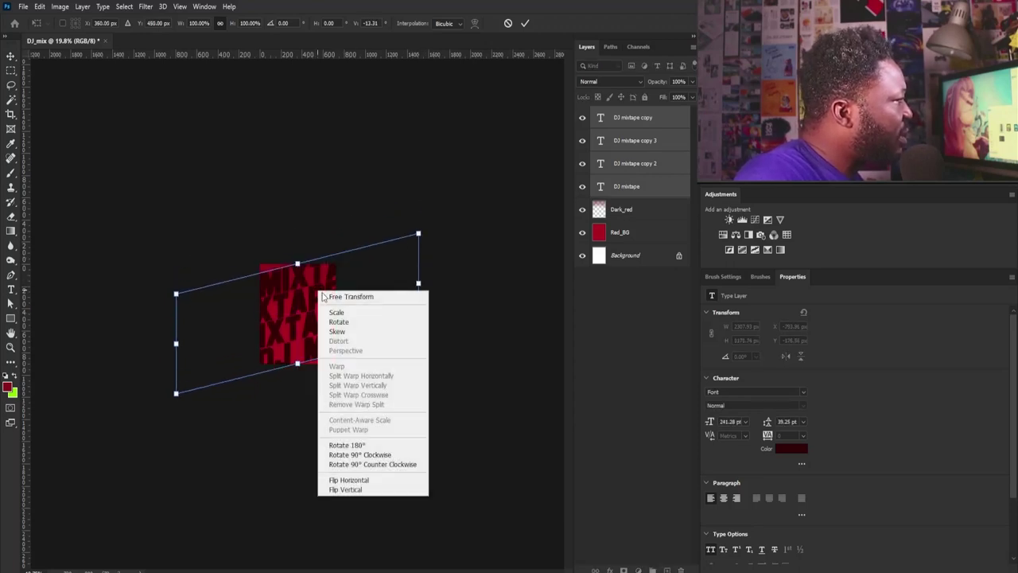
pyautogui.click(336, 299)
pyautogui.moveTo(419, 233); pyautogui.dragTo(443, 216)
pyautogui.scroll(3, 296, 317)
pyautogui.moveTo(296, 318); pyautogui.dragTo(295, 295)
pyautogui.press('Return')
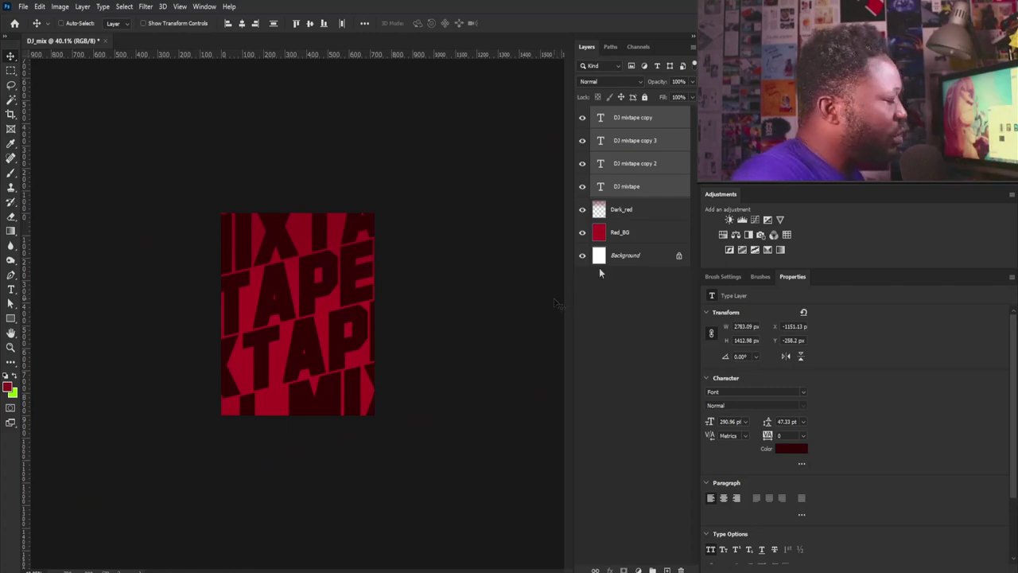
# - Group the four text layers and name the group TExt_G
pyautogui.hotkey('ctrl', 'g')
pyautogui.doubleClick(622, 114)
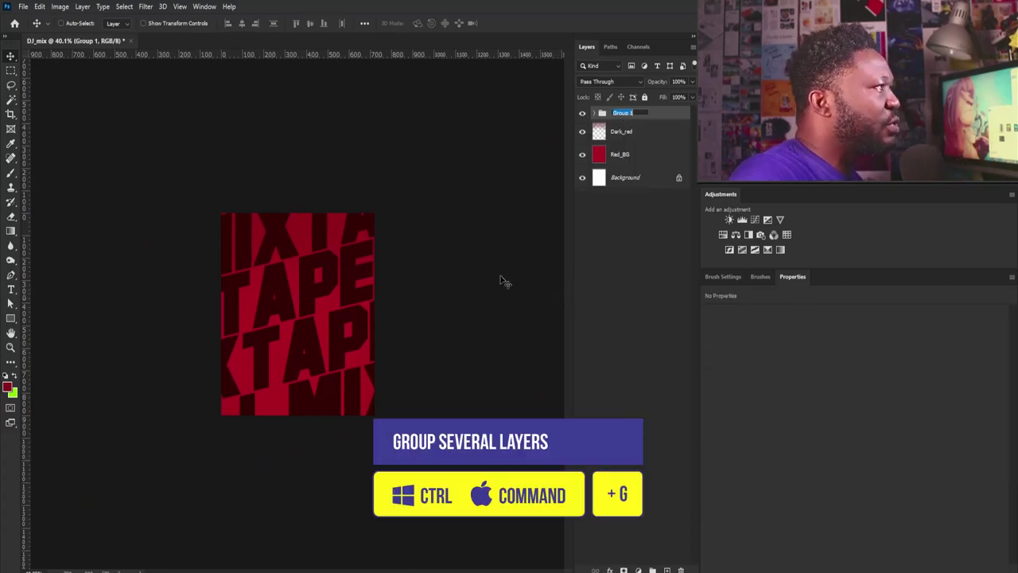
pyautogui.write('TE')
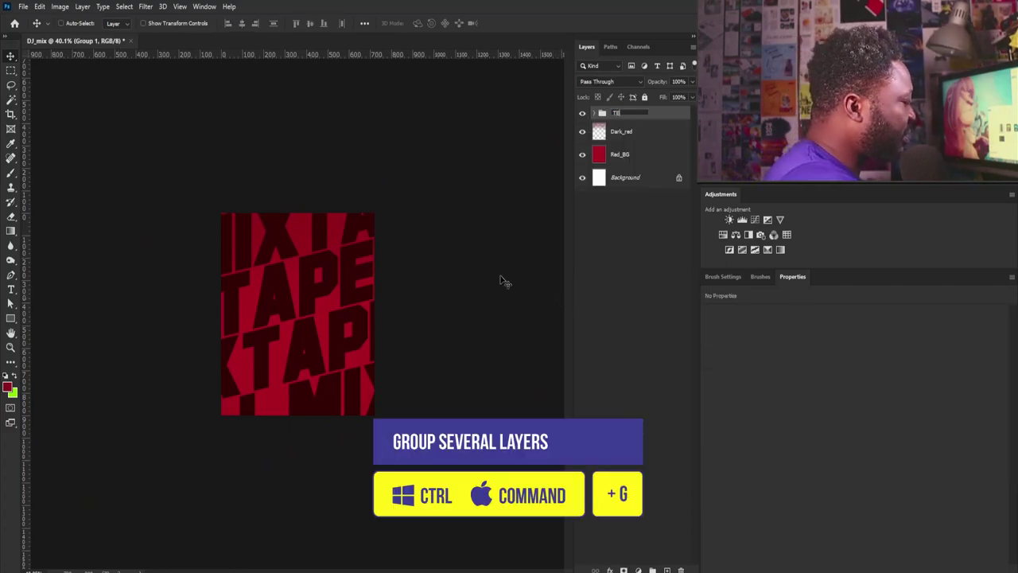
pyautogui.write('xt G')
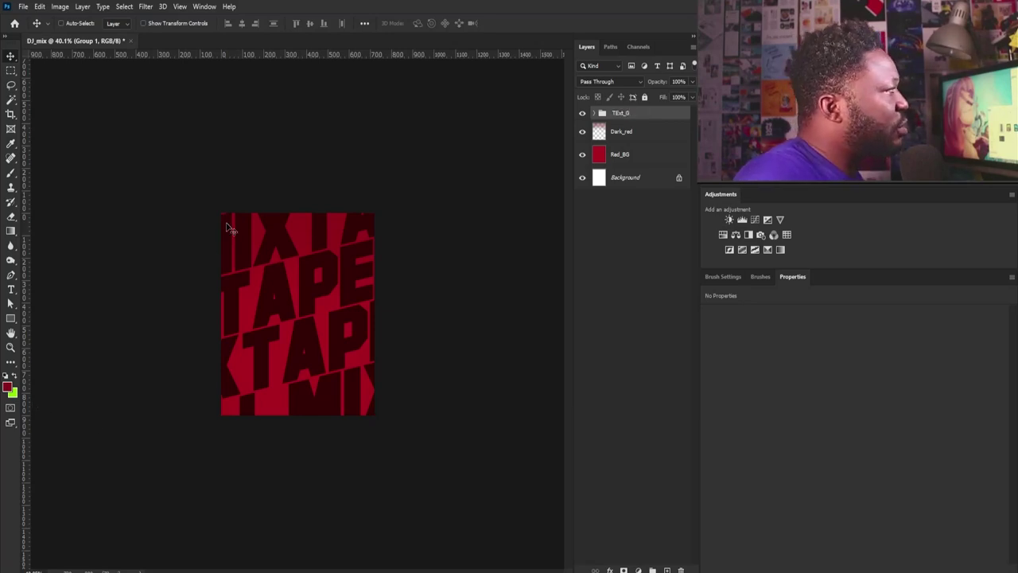
pyautogui.press('Return')
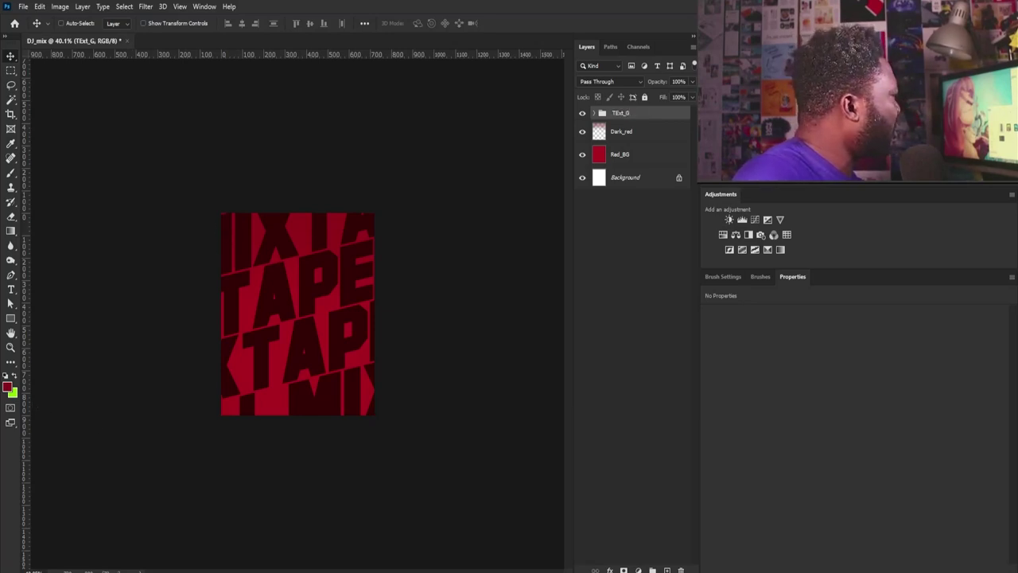
# - Place the grunge 1 texture above the text group, rotate it 90° and scale it to about 91% to cover the canvas
pyautogui.moveTo(283, 370); pyautogui.dragTo(292, 349)
pyautogui.moveTo(293, 349); pyautogui.dragTo(288, 347)
pyautogui.moveTo(407, 188); pyautogui.dragTo(360, 363)
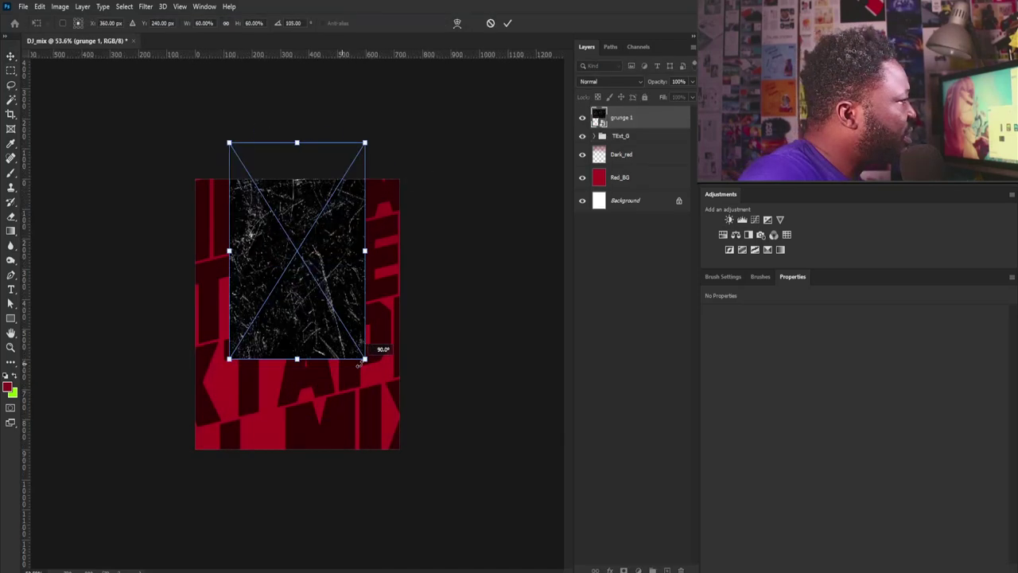
pyautogui.moveTo(336, 284); pyautogui.dragTo(335, 339)
pyautogui.moveTo(366, 198); pyautogui.dragTo(416, 152)
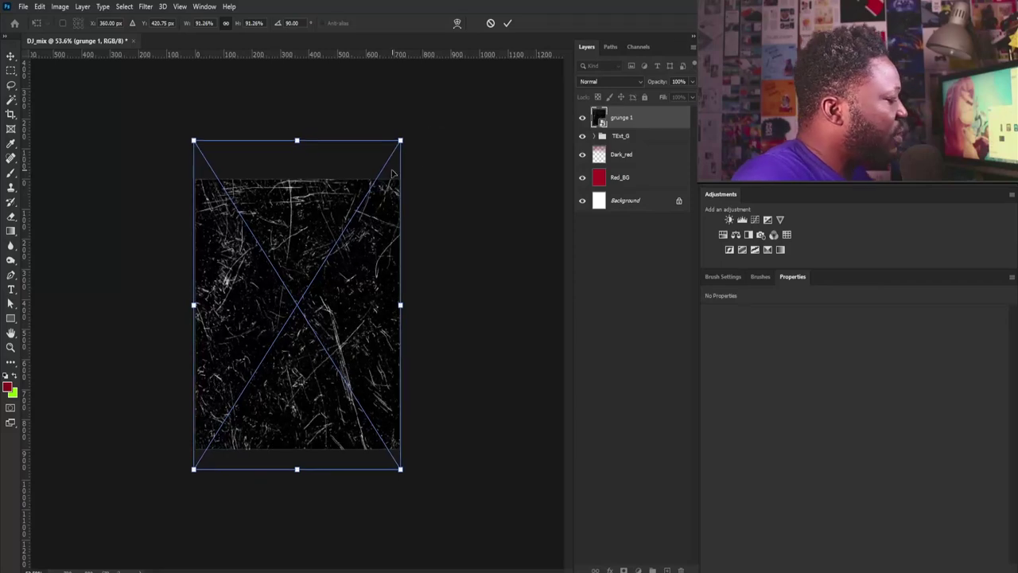
pyautogui.press('Return')
# - Set the grunge 1 layer's blend mode to Screen and its opacity to 40%
pyautogui.click(598, 81)
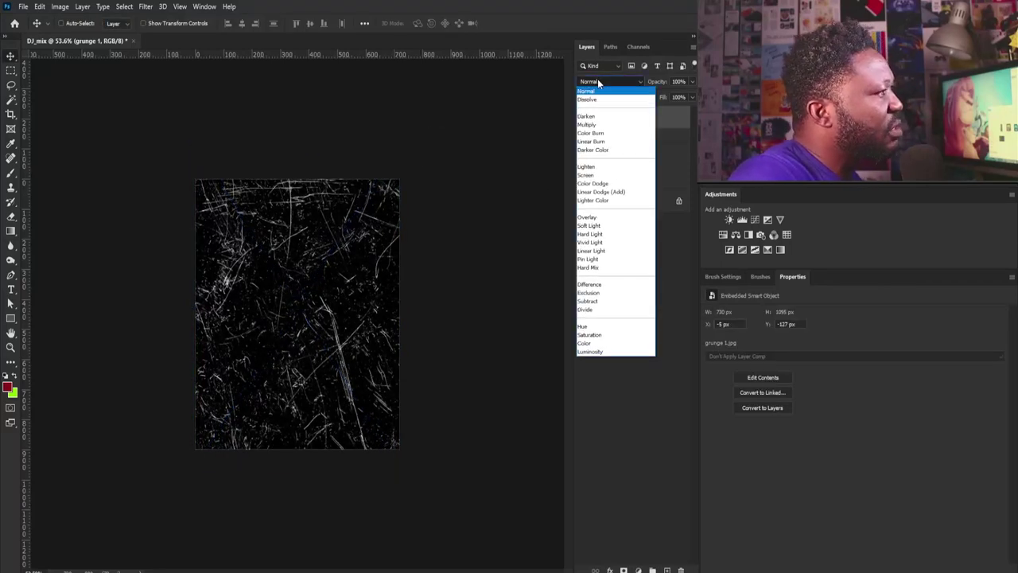
pyautogui.click(600, 176)
pyautogui.click(692, 81)
pyautogui.moveTo(675, 96); pyautogui.dragTo(666, 97)
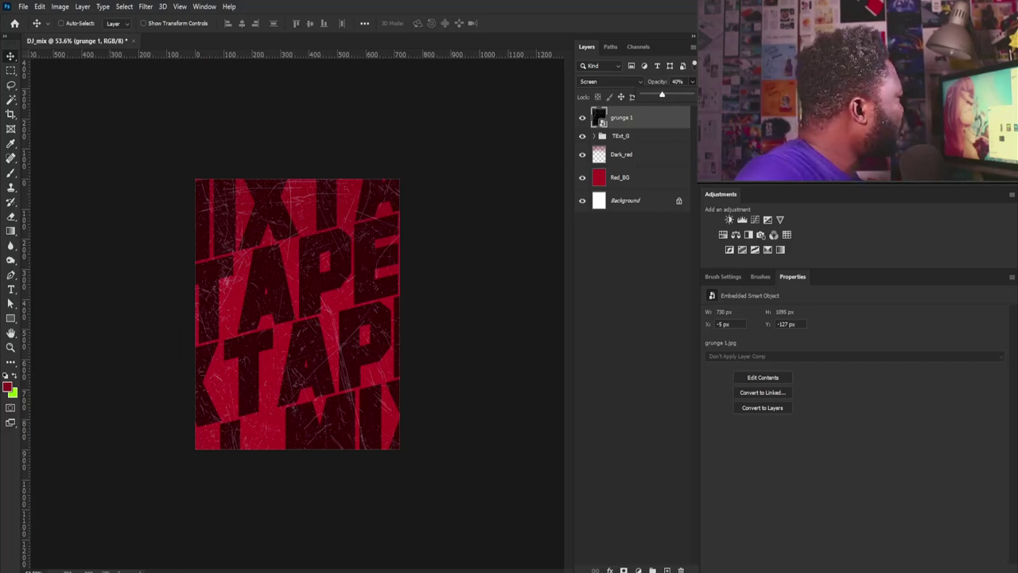
# - Place the grunge 2 texture on top, rotate it 90°, scale it to cover the canvas and change its blend mode to hide the black
pyautogui.moveTo(225, 343); pyautogui.dragTo(249, 345)
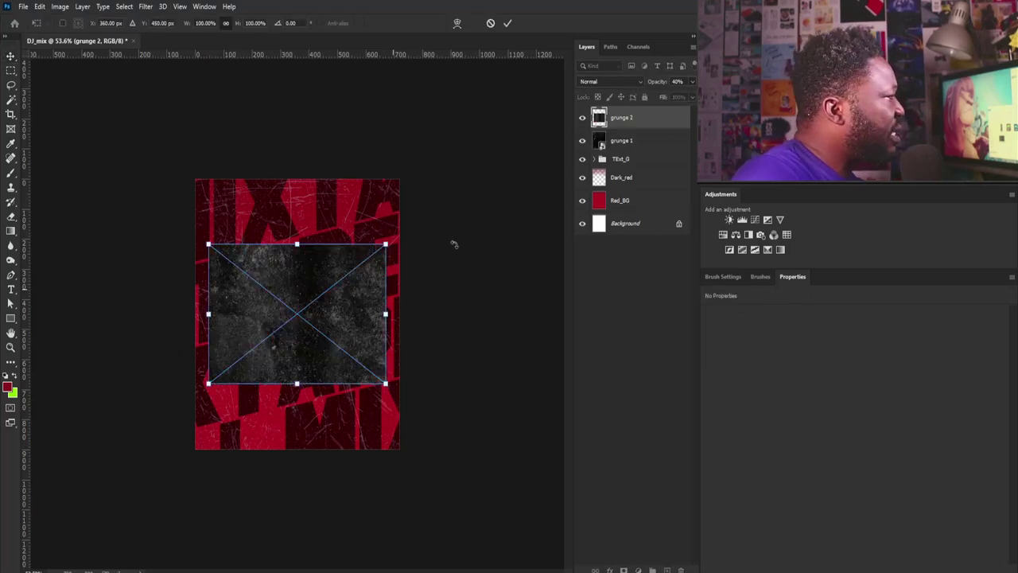
pyautogui.moveTo(400, 230); pyautogui.dragTo(352, 340)
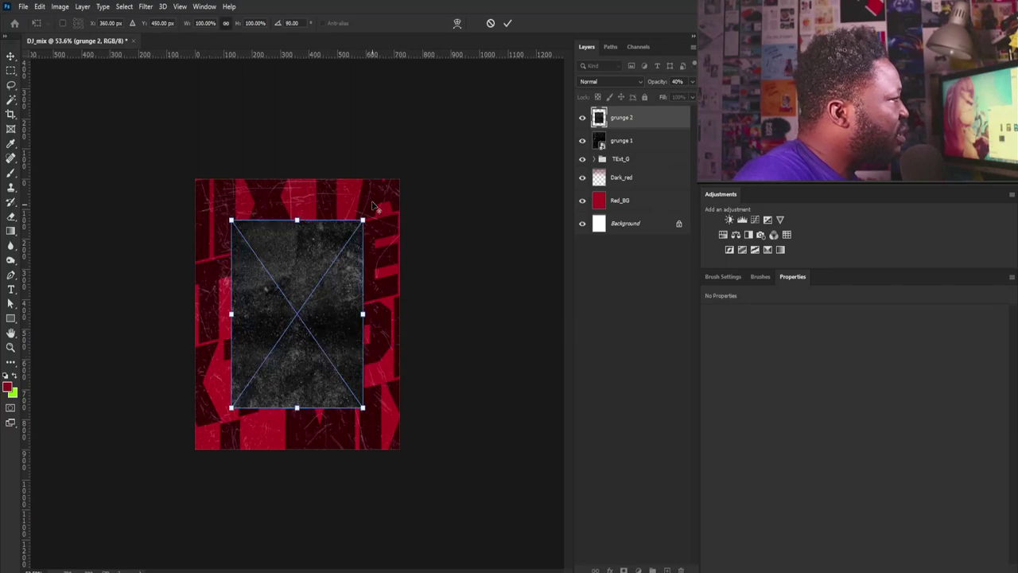
pyautogui.moveTo(367, 226); pyautogui.dragTo(411, 189)
pyautogui.press('Return')
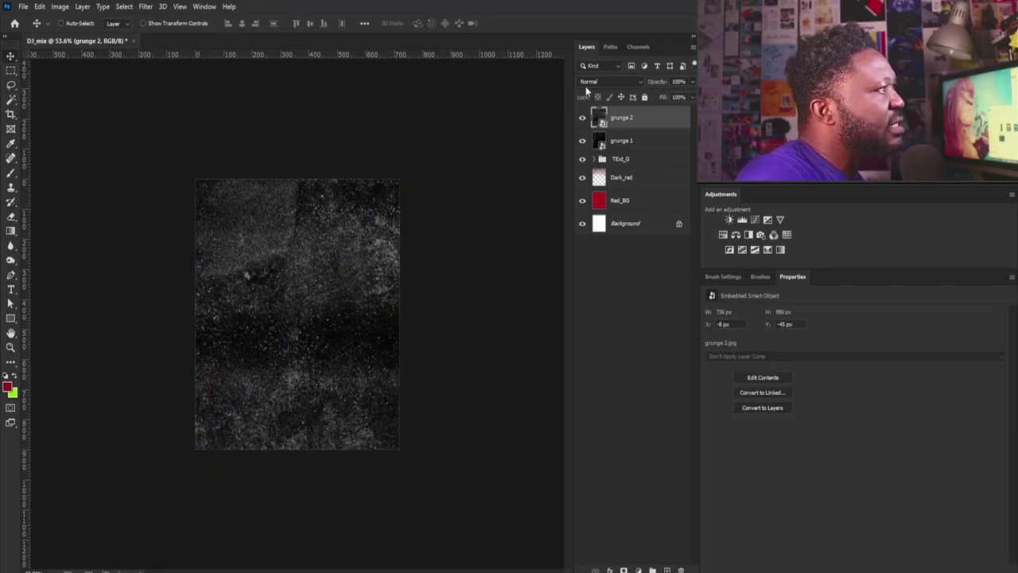
pyautogui.click(600, 79)
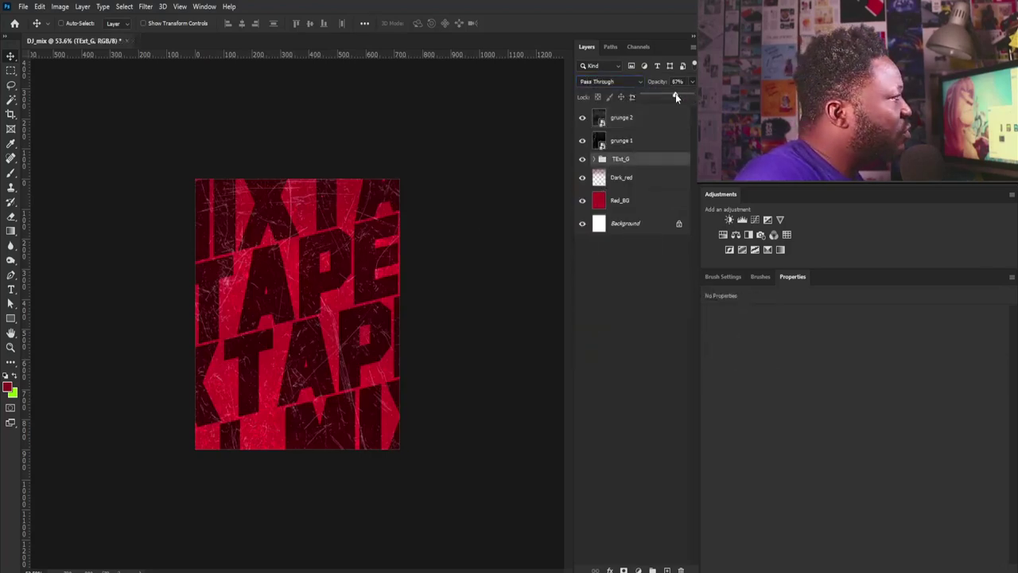
# - Lower the TExt_G group's opacity to 61% and duplicate the Dark_red layer to deepen the edge shading
pyautogui.moveTo(678, 97); pyautogui.dragTo(677, 98)
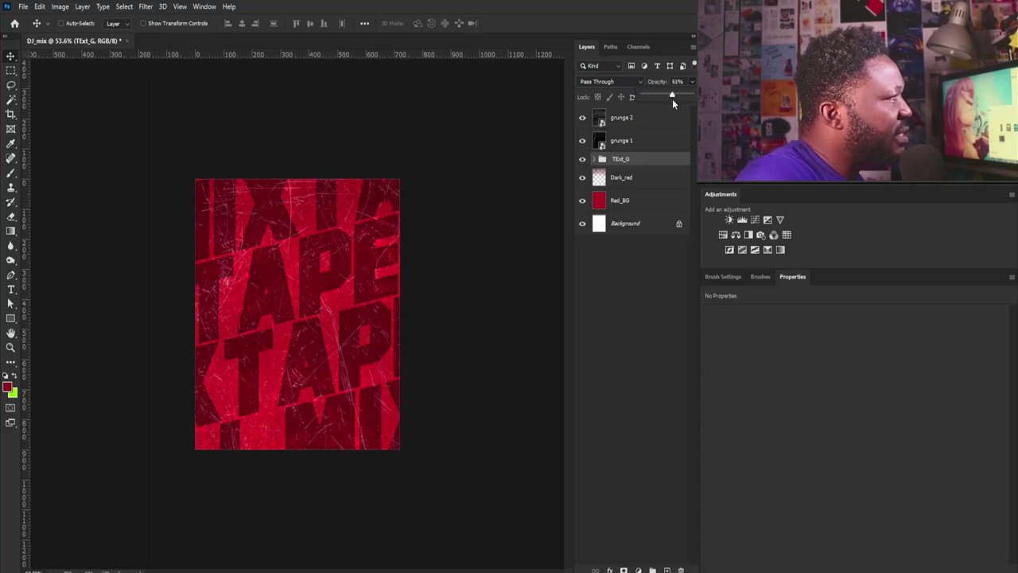
pyautogui.click(612, 177)
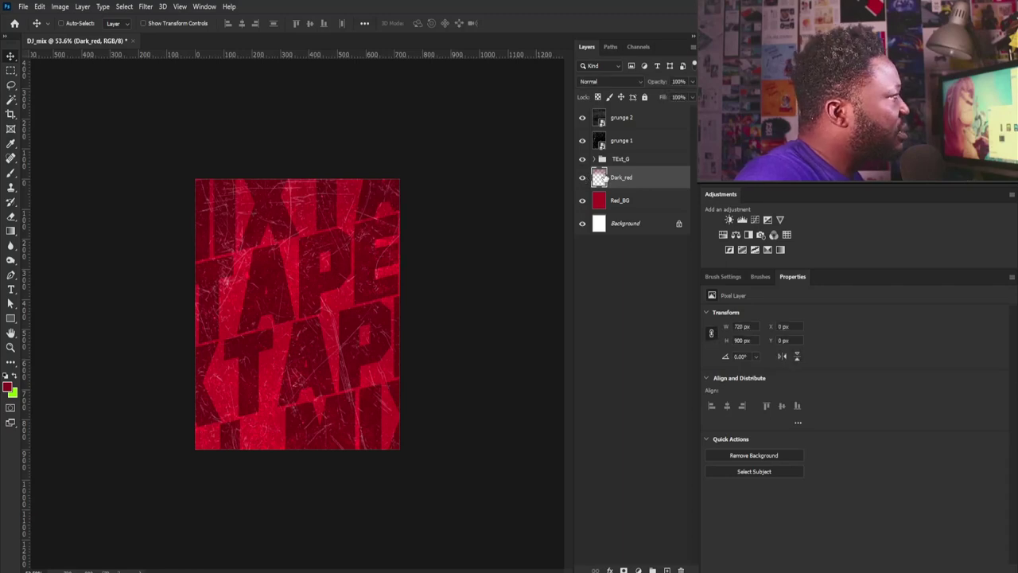
pyautogui.hotkey('ctrl', 'j')
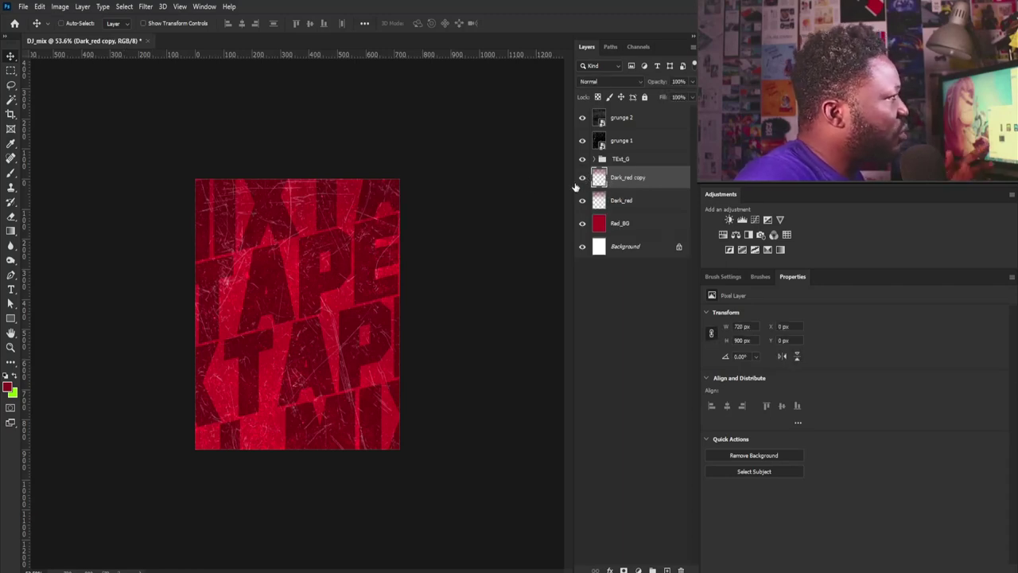
pyautogui.scroll(4, 283, 184)
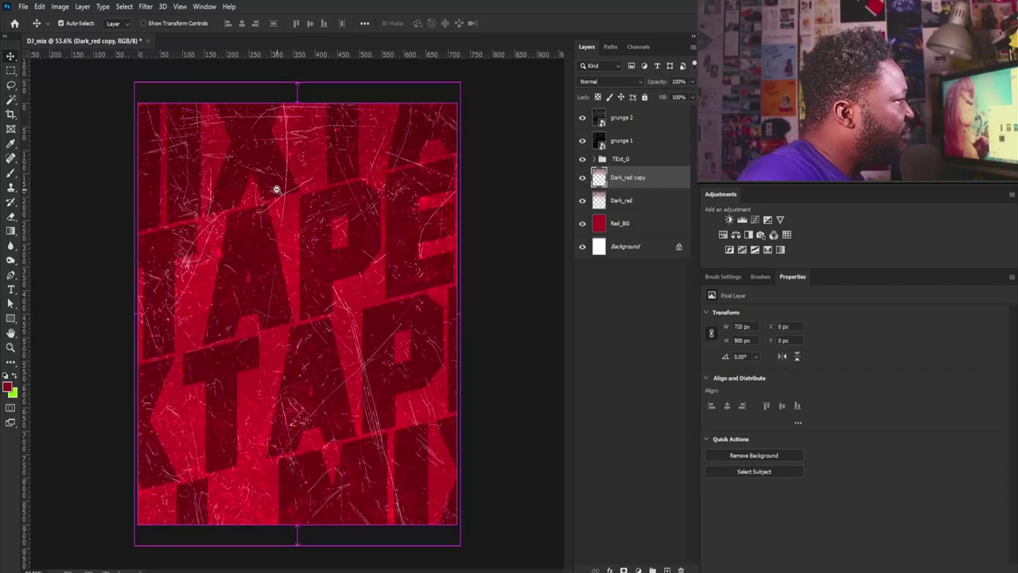
pyautogui.scroll(-1, 273, 191)
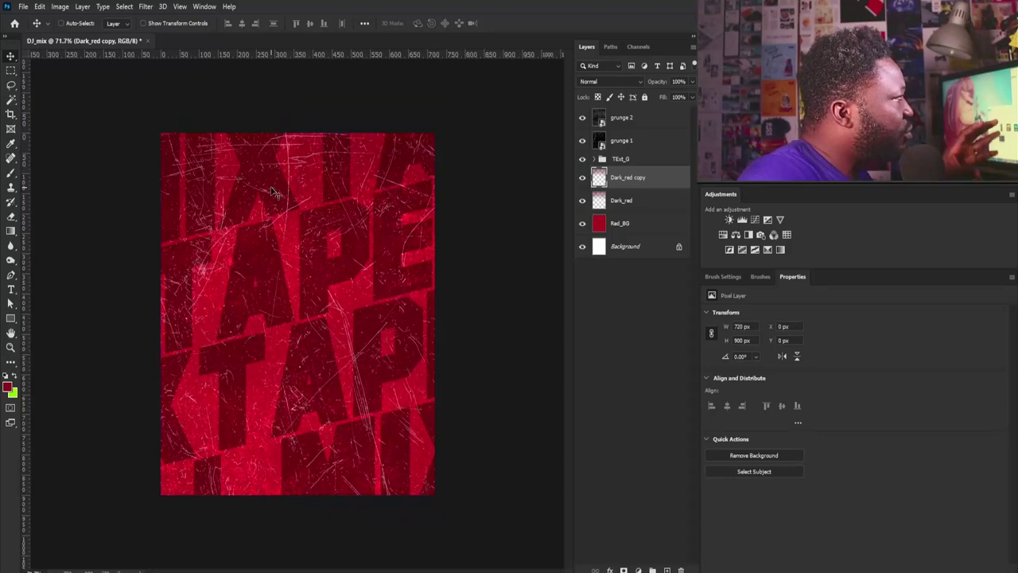
# - Create a new top layer named Noise in Soft Light mode, filled with the neutral 50% gray
pyautogui.click(634, 121)
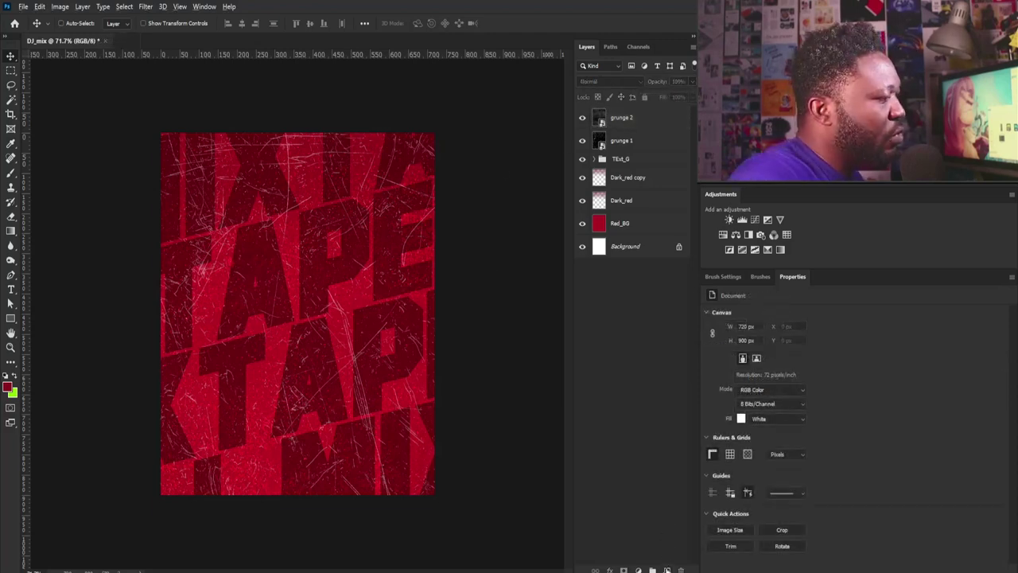
pyautogui.keyDown('alt'); pyautogui.click(667, 569); pyautogui.keyUp('alt')
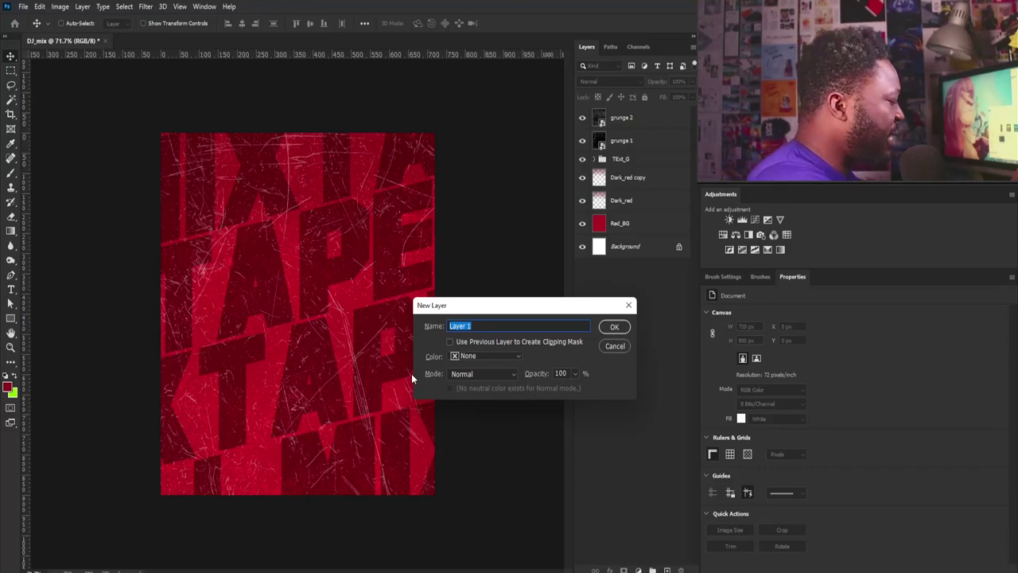
pyautogui.write('Noise')
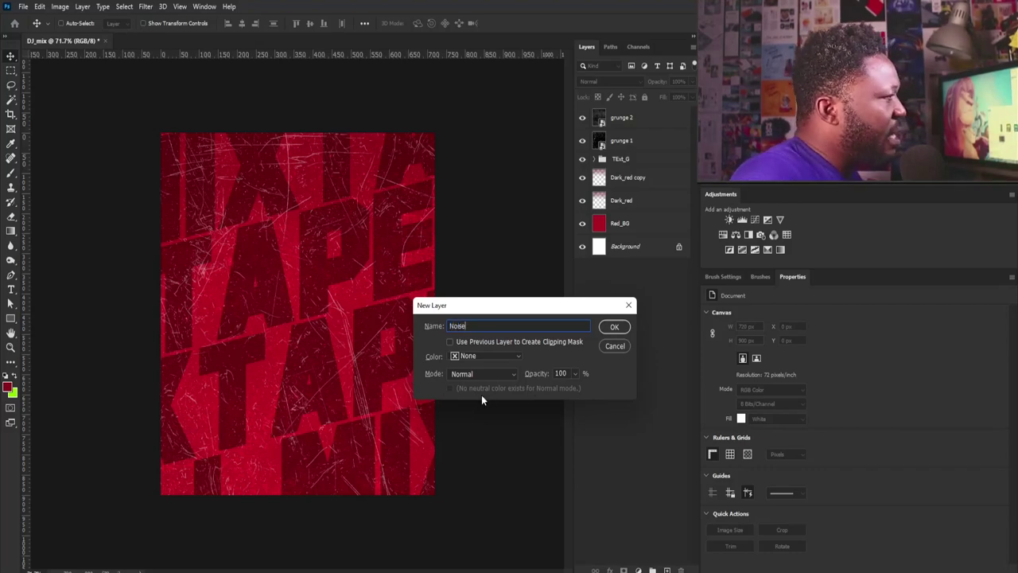
pyautogui.click(488, 357)
pyautogui.click(486, 357)
pyautogui.click(469, 375)
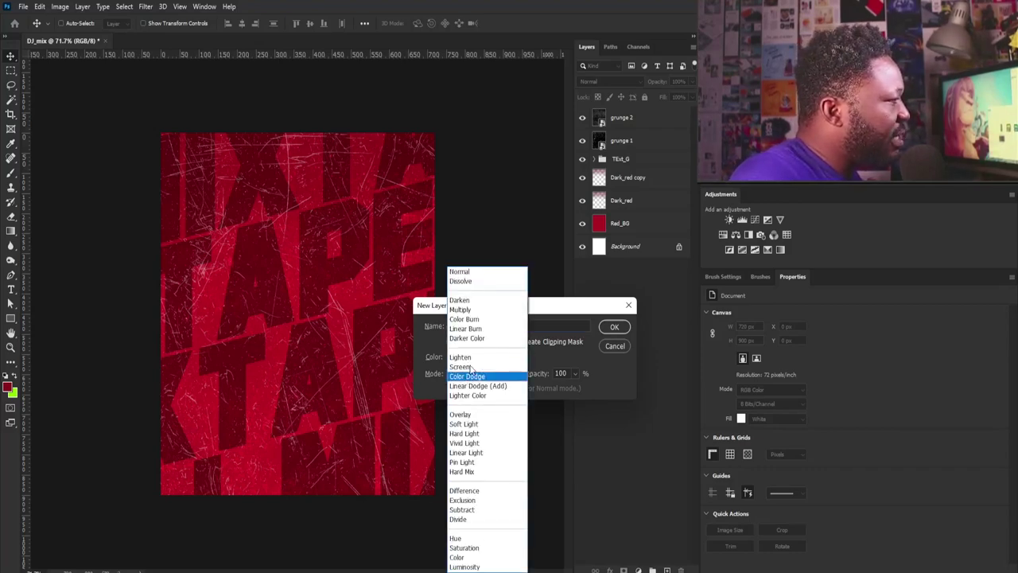
pyautogui.click(469, 423)
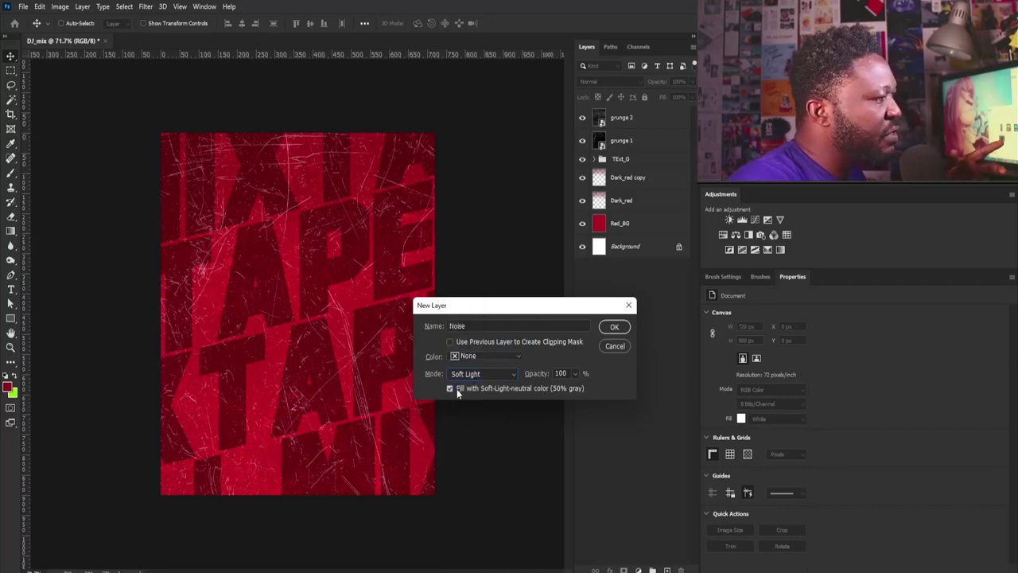
pyautogui.click(620, 326)
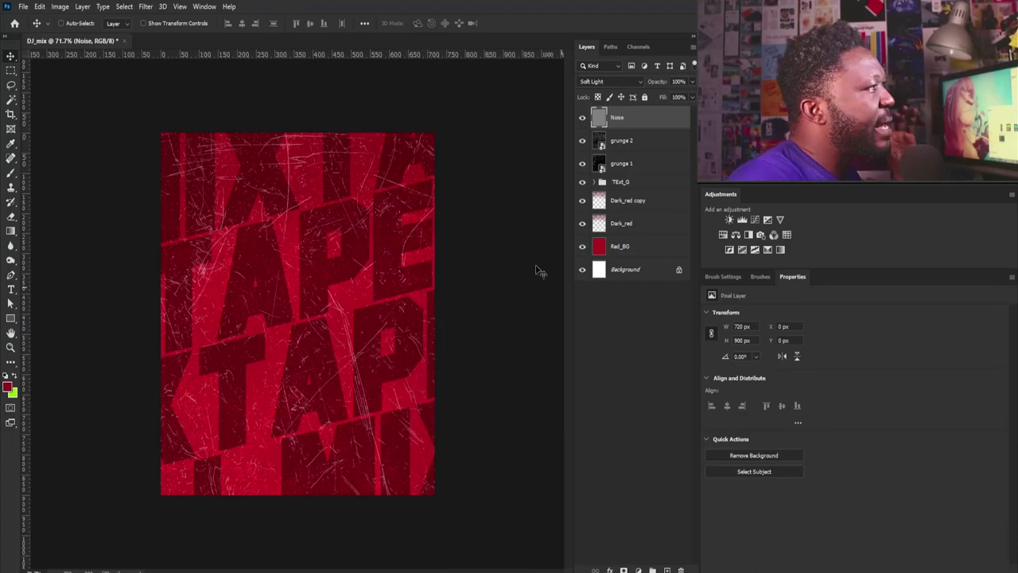
# - Add uniform monochromatic noise of about 24.9% to the Noise layer
pyautogui.click(146, 7)
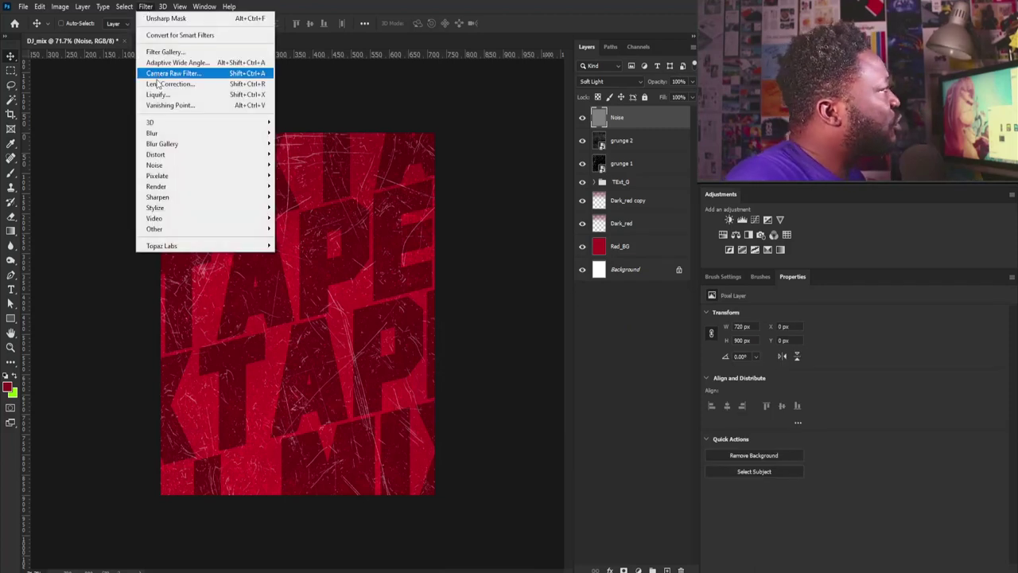
pyautogui.moveTo(194, 167)
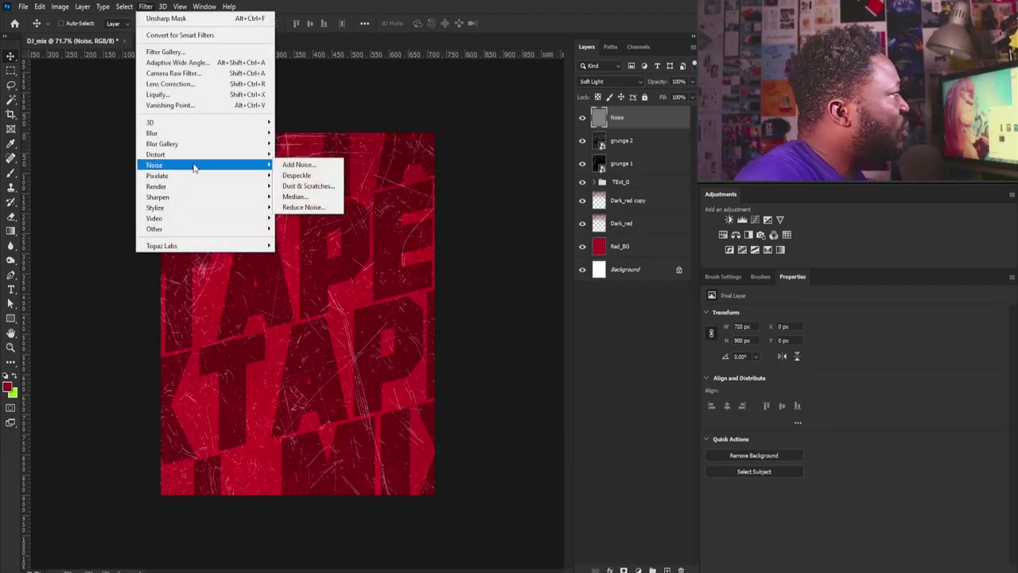
pyautogui.click(307, 164)
pyautogui.moveTo(445, 274); pyautogui.dragTo(456, 271)
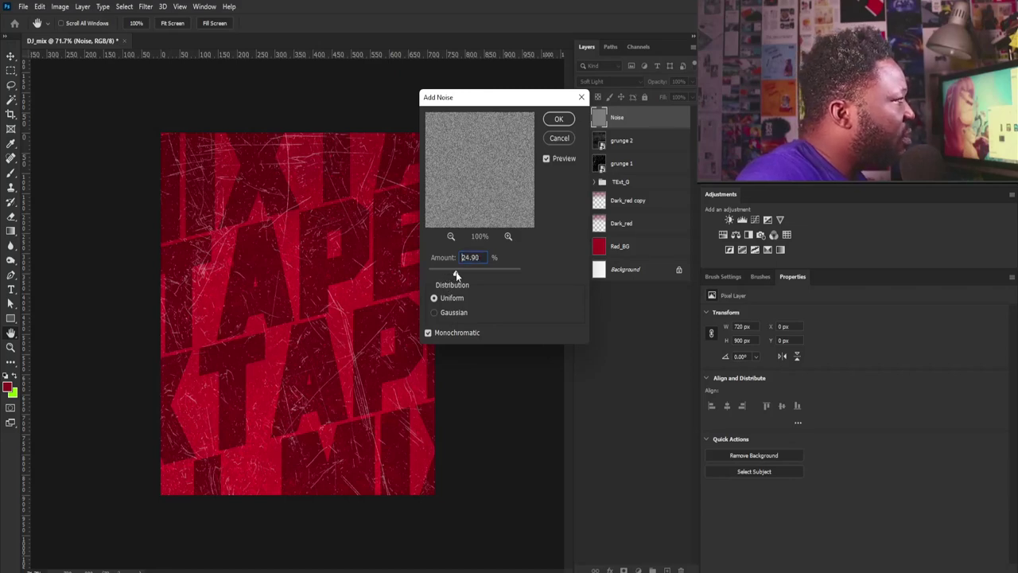
pyautogui.click(558, 119)
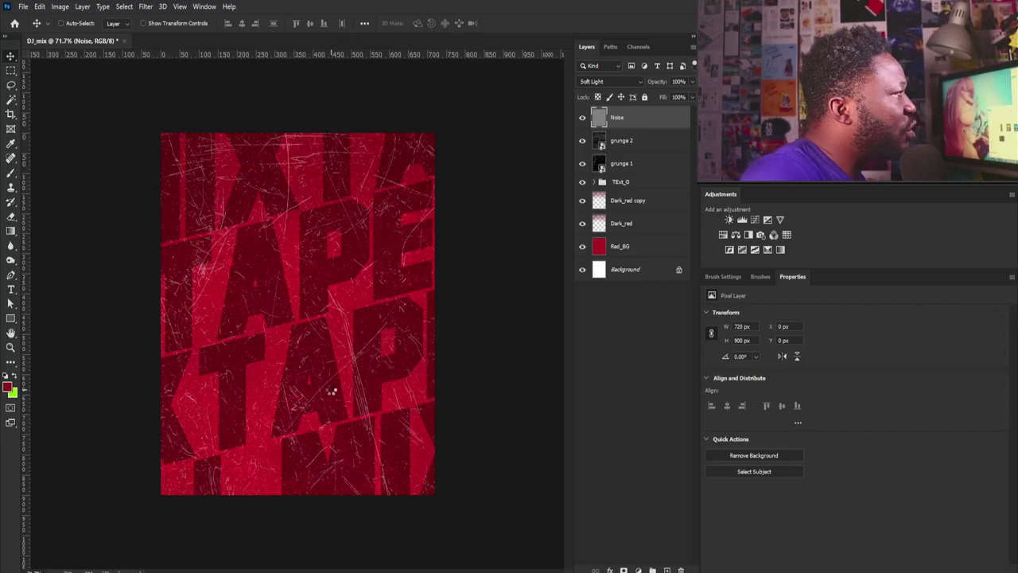
# - Place the Dude portrait above the Noise layer, scaled to about 758 px wide and centred along the canvas's lower edge
pyautogui.moveTo(331, 391); pyautogui.dragTo(331, 389)
pyautogui.moveTo(316, 290); pyautogui.dragTo(314, 387)
pyautogui.moveTo(434, 298); pyautogui.dragTo(459, 288)
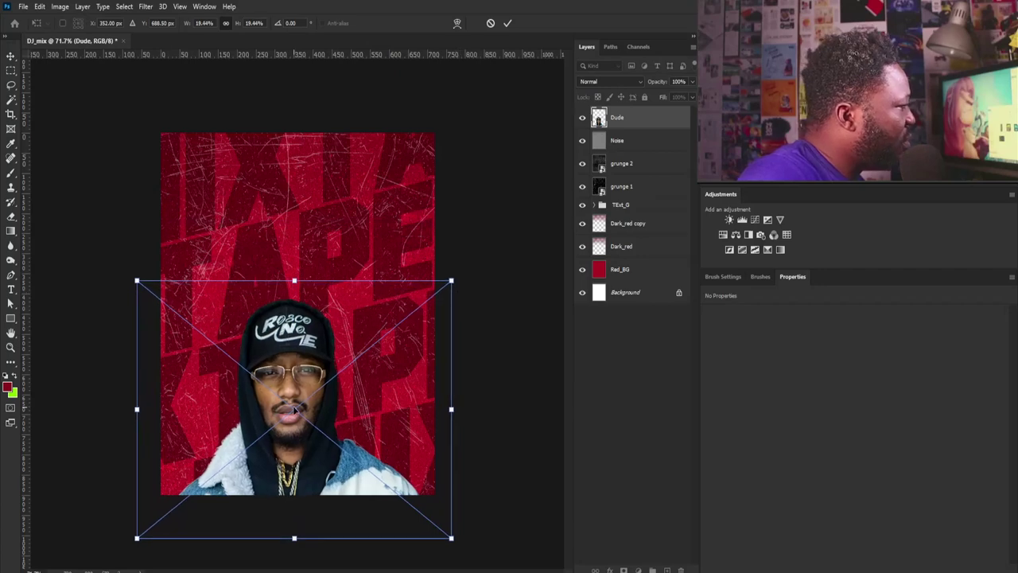
pyautogui.moveTo(280, 385)
pyautogui.mouseDown()
pyautogui.moveTo(284, 393)
pyautogui.moveTo(285, 380)
pyautogui.moveTo(295, 383)
pyautogui.mouseUp()
pyautogui.press('Return')
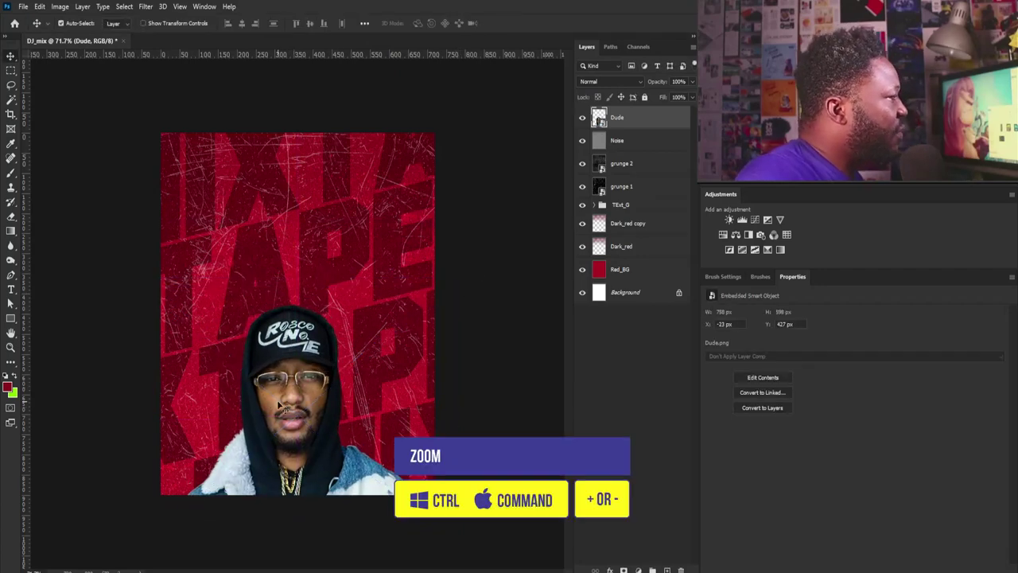
# - Duplicate the Dude layer and rename the original beneath the copy as BCk
pyautogui.hotkey('ctrl', '+')
pyautogui.hotkey('ctrl', '+')
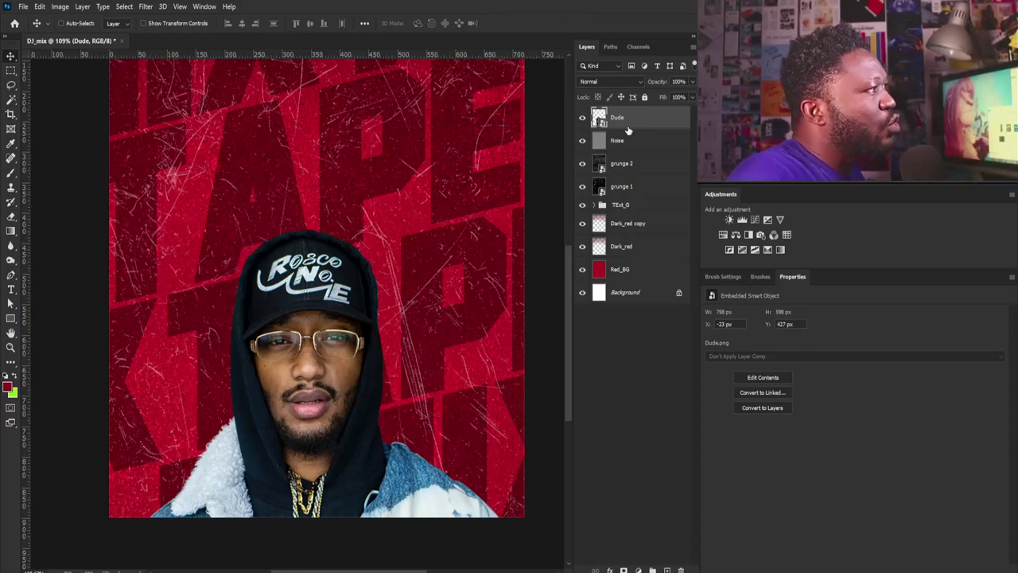
pyautogui.moveTo(629, 122); pyautogui.dragTo(666, 568)
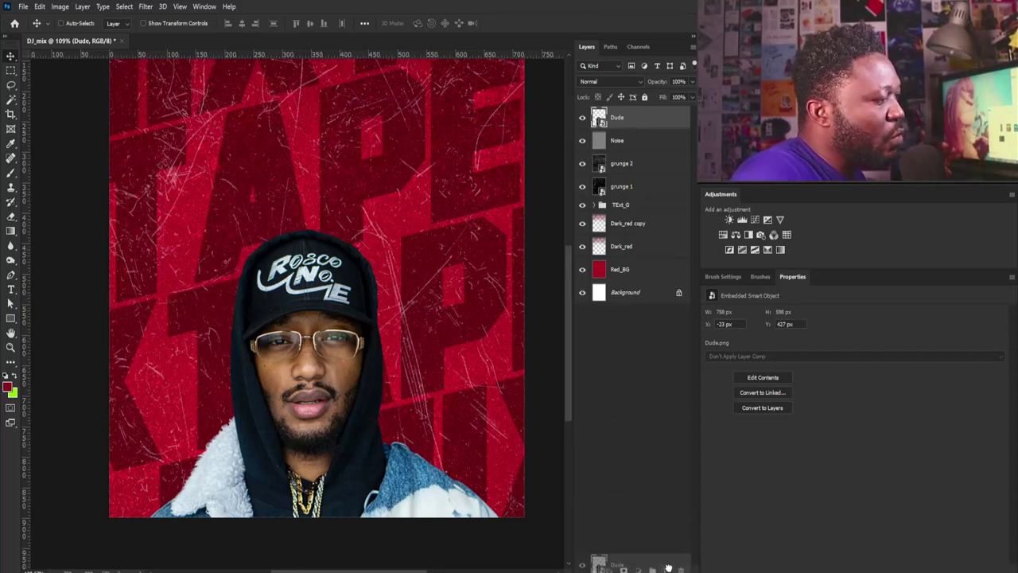
pyautogui.doubleClick(616, 141)
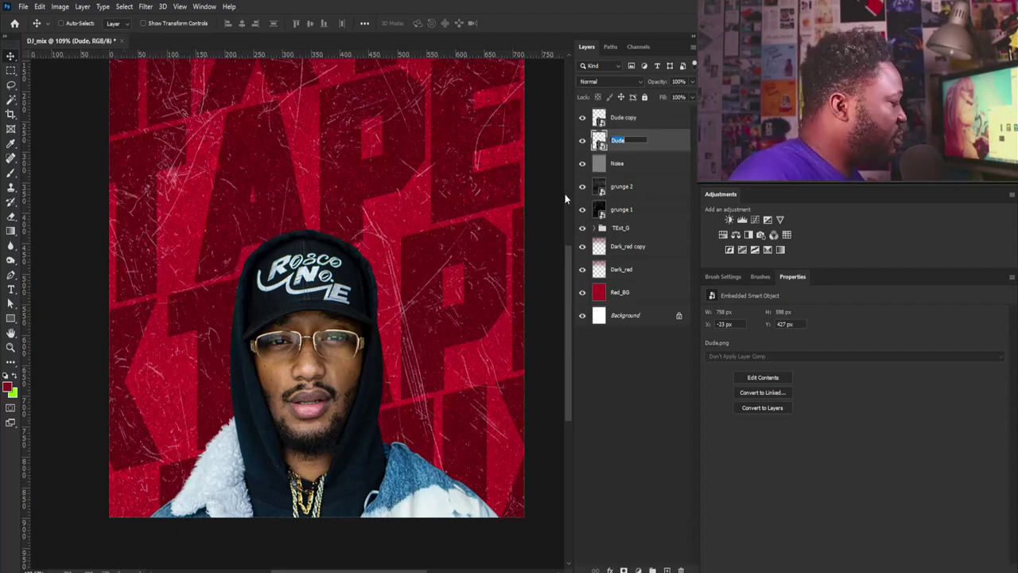
pyautogui.write('BCk')
# - Rasterize the Dude copy layer and duplicate it
pyautogui.click(619, 120)
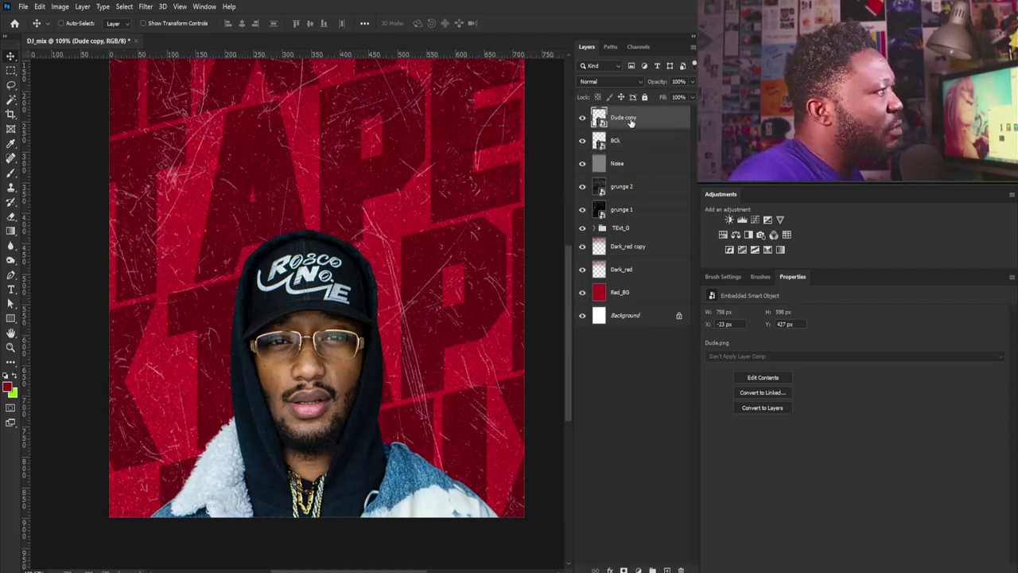
pyautogui.rightClick(628, 121)
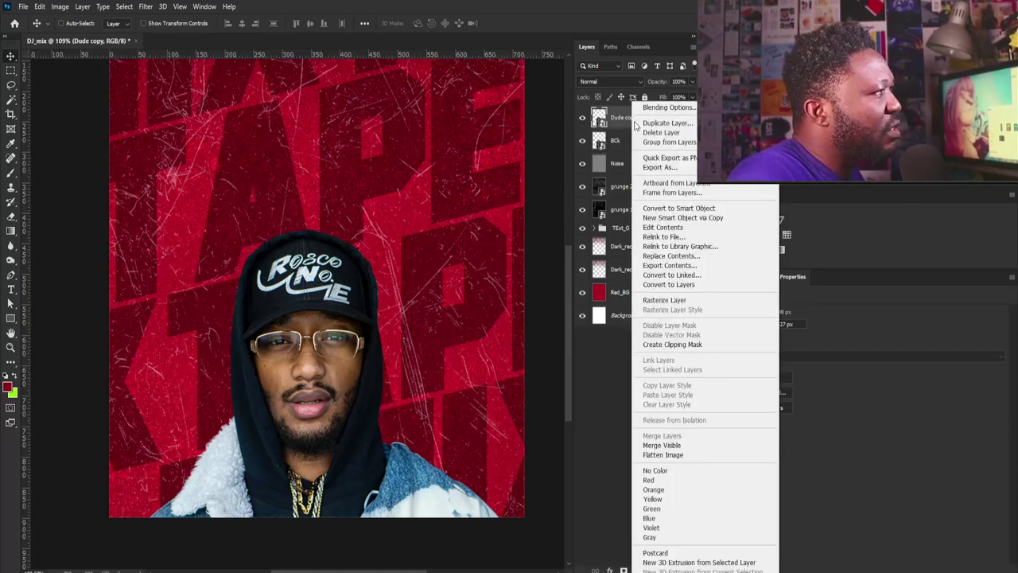
pyautogui.click(652, 300)
pyautogui.hotkey('ctrl', 'j')
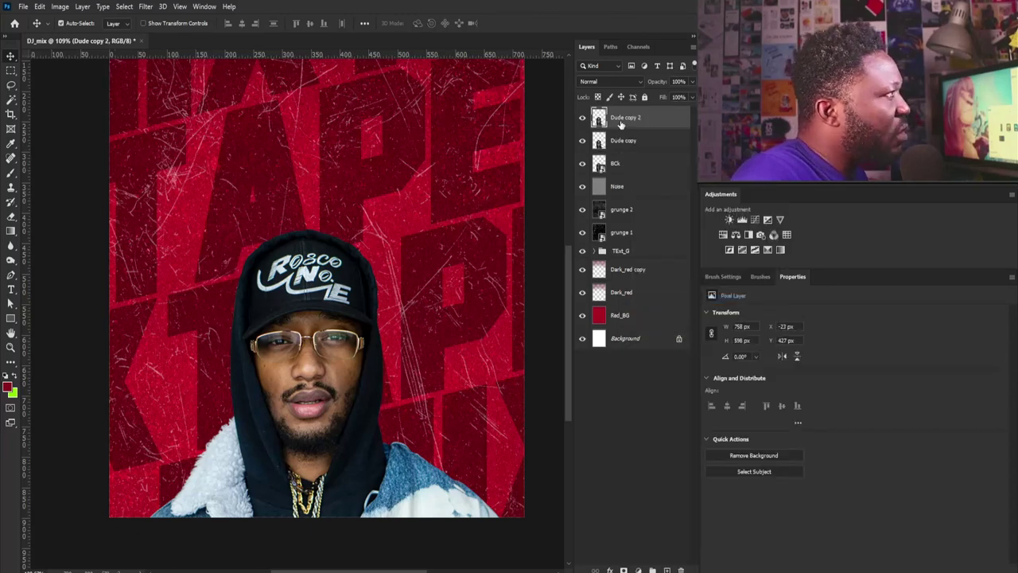
# - Apply a High Pass filter with a 2.6 pixel radius to the Dude copy 2 layer
pyautogui.click(132, 7)
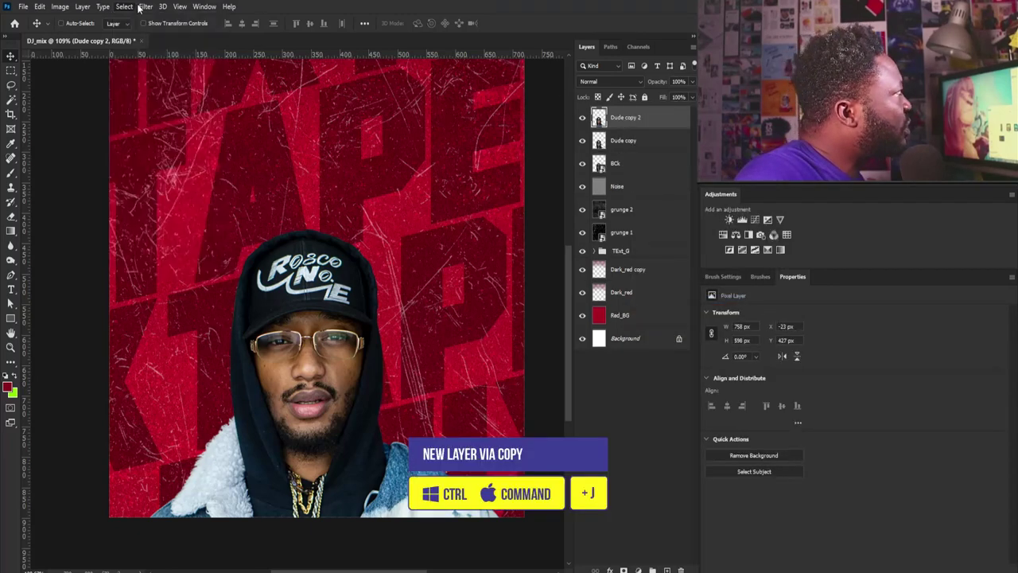
pyautogui.moveTo(145, 6)
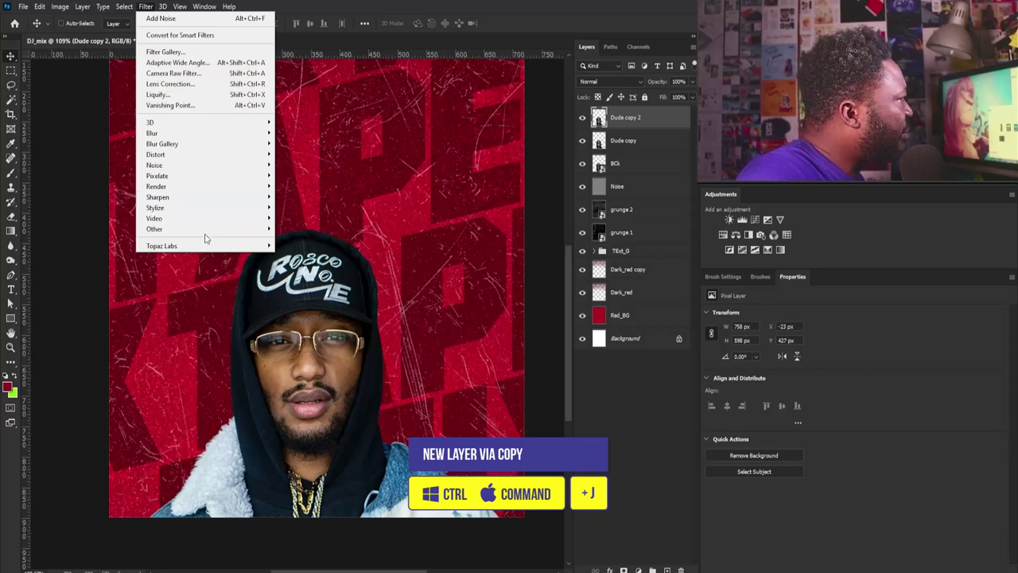
pyautogui.moveTo(204, 233)
pyautogui.click(297, 239)
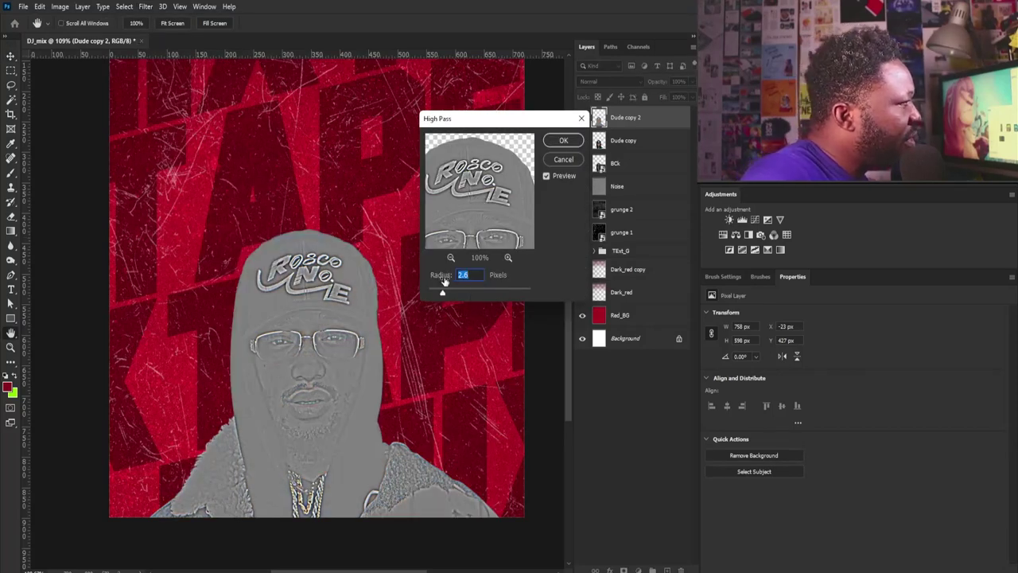
pyautogui.click(564, 141)
# - Blend Dude copy 2 as Linear Light at 46% opacity and clip it to the Dude copy layer
pyautogui.click(595, 81)
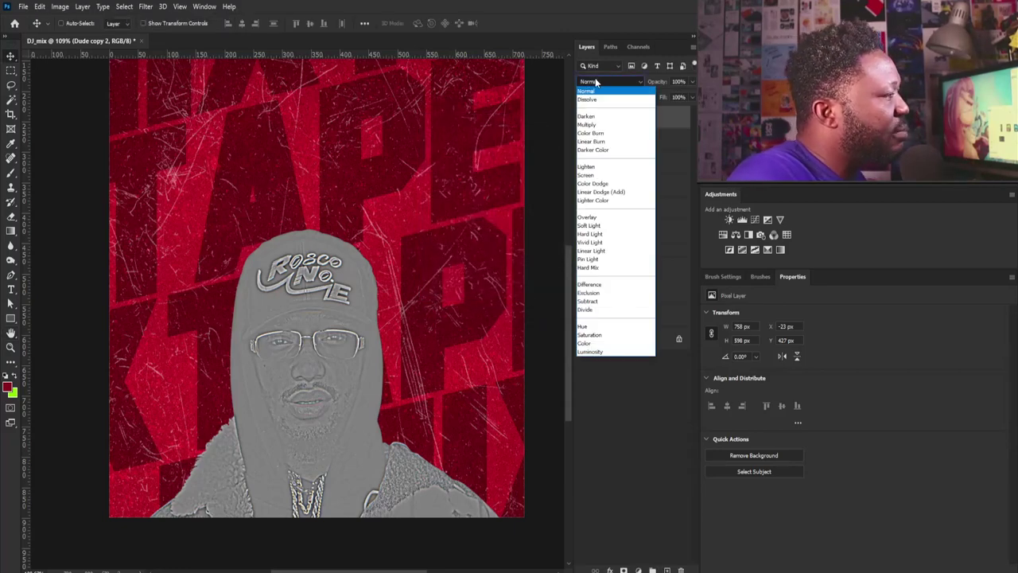
pyautogui.click(590, 251)
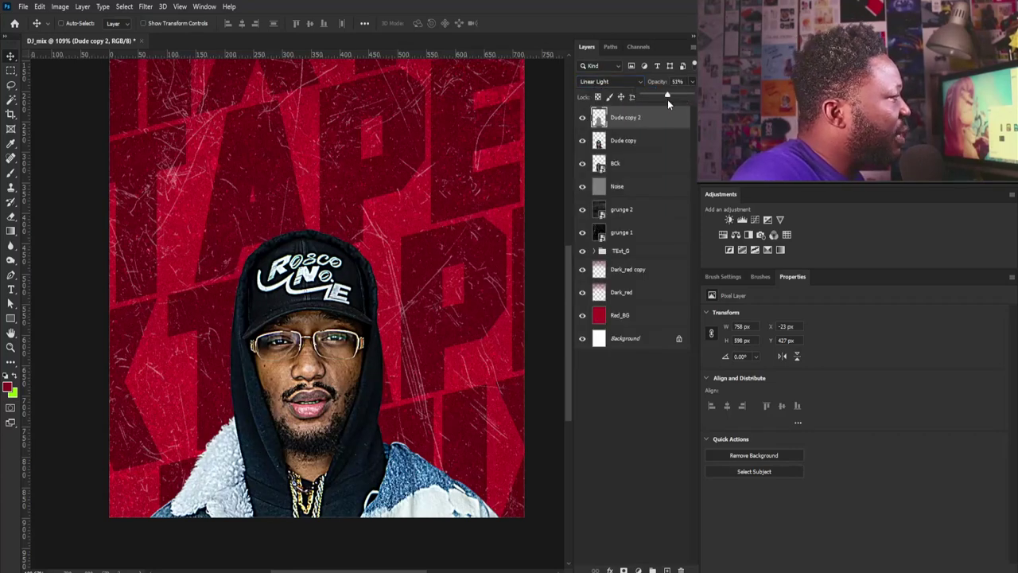
pyautogui.moveTo(667, 99); pyautogui.dragTo(666, 99)
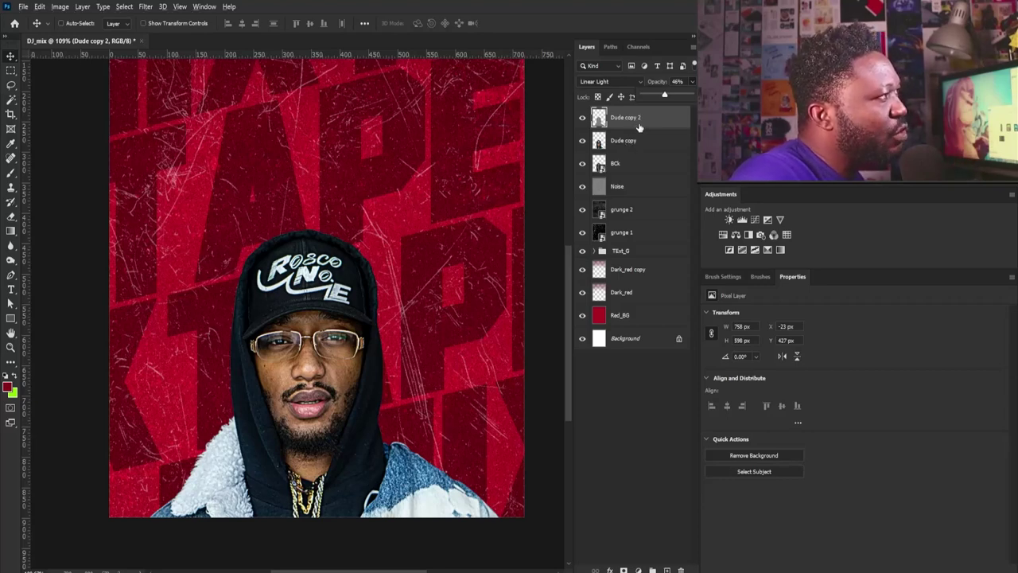
pyautogui.keyDown('alt'); pyautogui.click(644, 124); pyautogui.keyUp('alt')
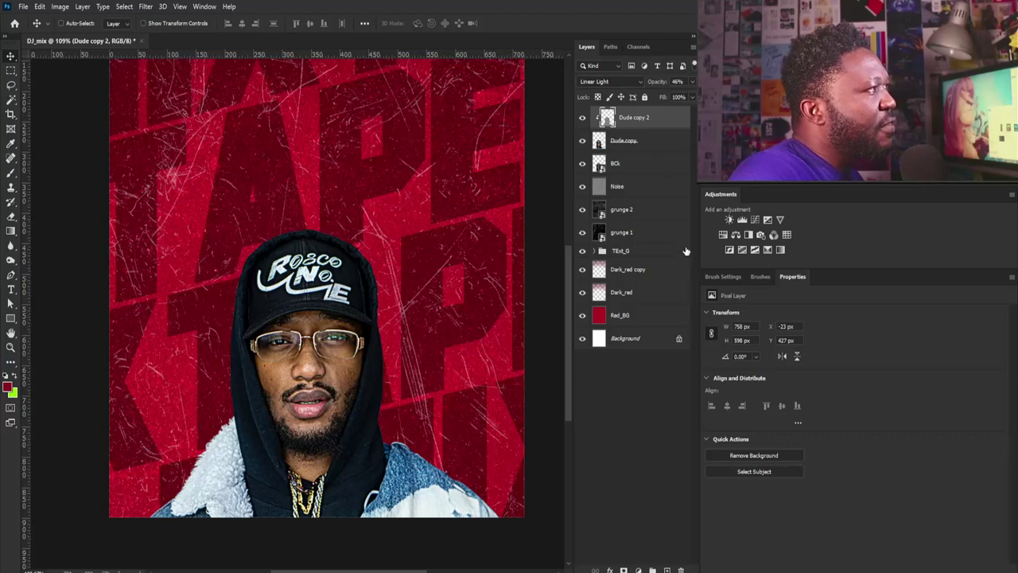
# - Add a Curves adjustment clipped to the portrait and darken the midtones with a point at input 102, output 79
pyautogui.click(754, 221)
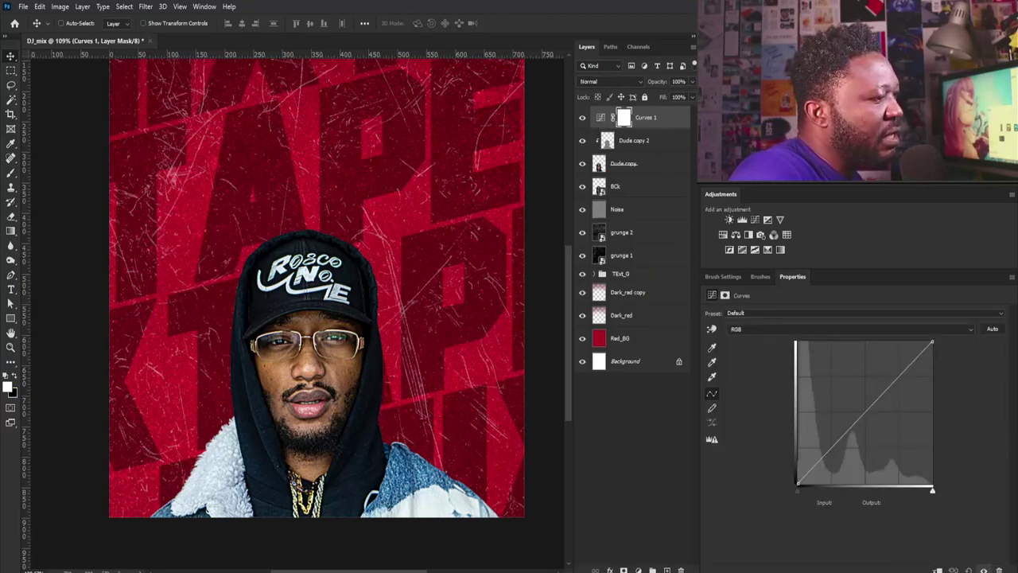
pyautogui.click(938, 569)
pyautogui.moveTo(839, 437); pyautogui.dragTo(852, 438)
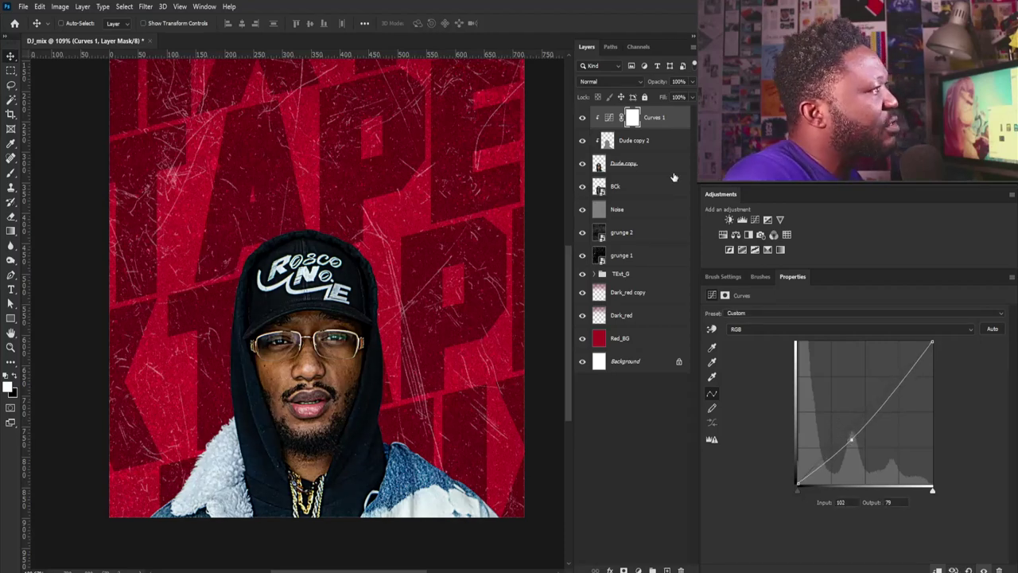
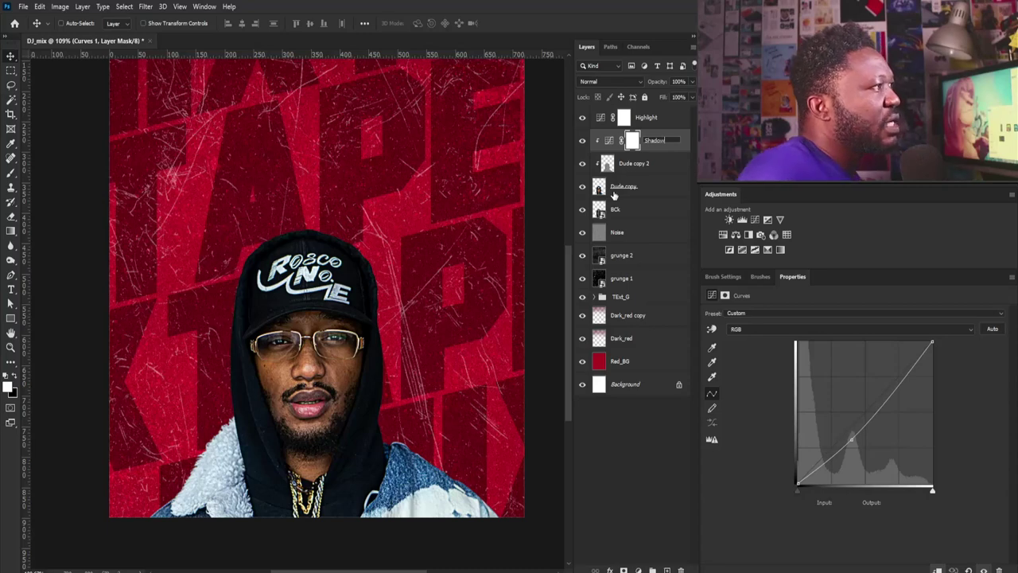
# - Clip the Highlight curves layer to the portrait and brighten it with a point at input 102, output 176
pyautogui.click(667, 118)
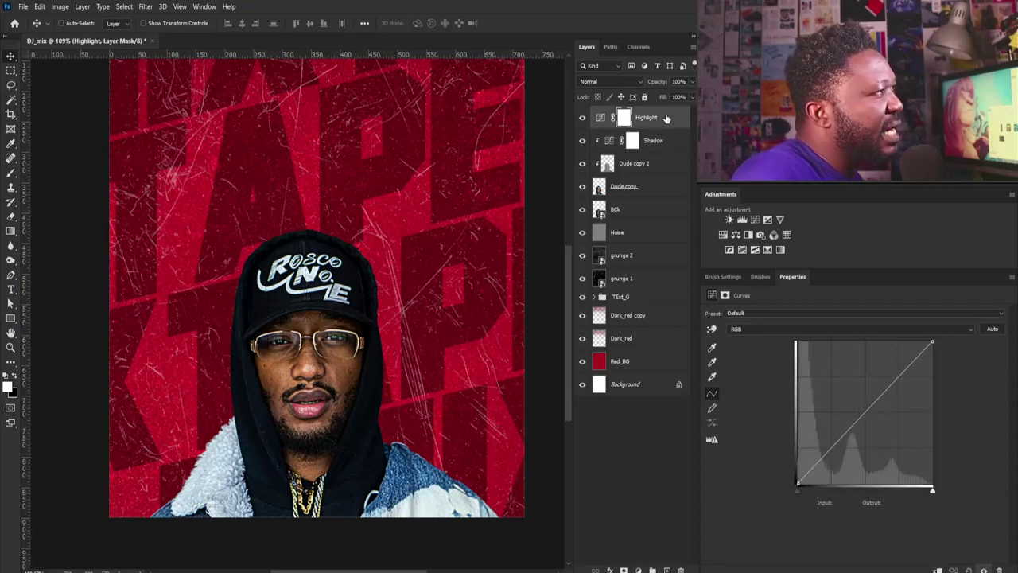
pyautogui.hotkey('ctrl', 'alt', 'g')
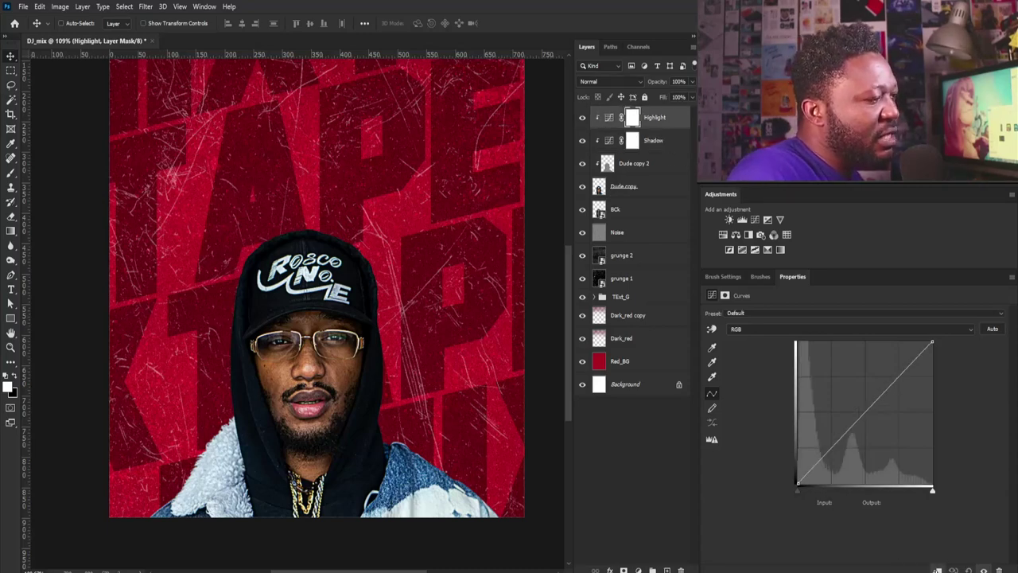
pyautogui.moveTo(865, 413); pyautogui.dragTo(851, 385)
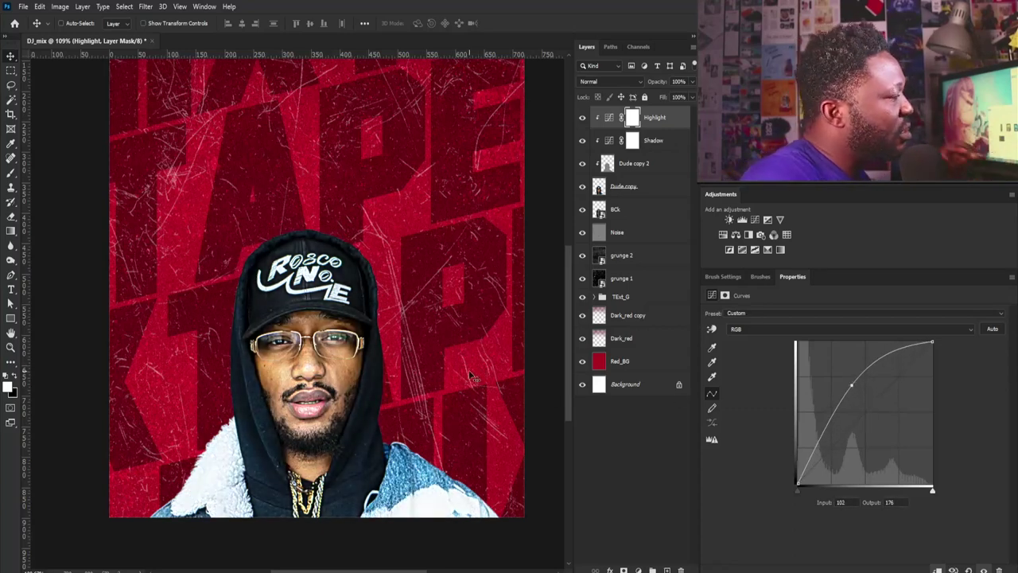
# - Limit the Highlight layer to the portrait's dark tones by splitting the Blend If underlying white slider to 9 / 54
pyautogui.doubleClick(676, 119)
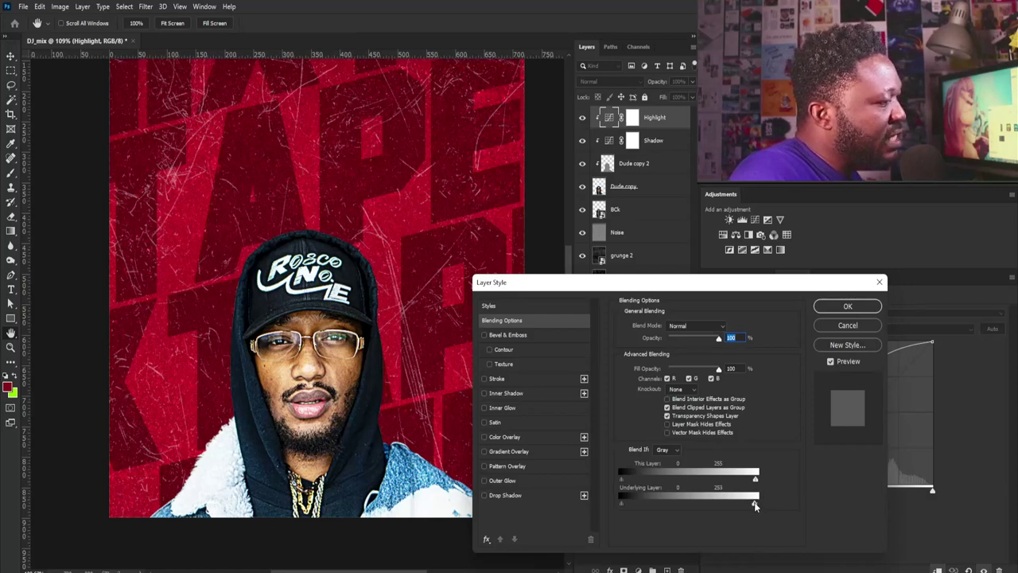
pyautogui.moveTo(753, 505); pyautogui.dragTo(643, 505)
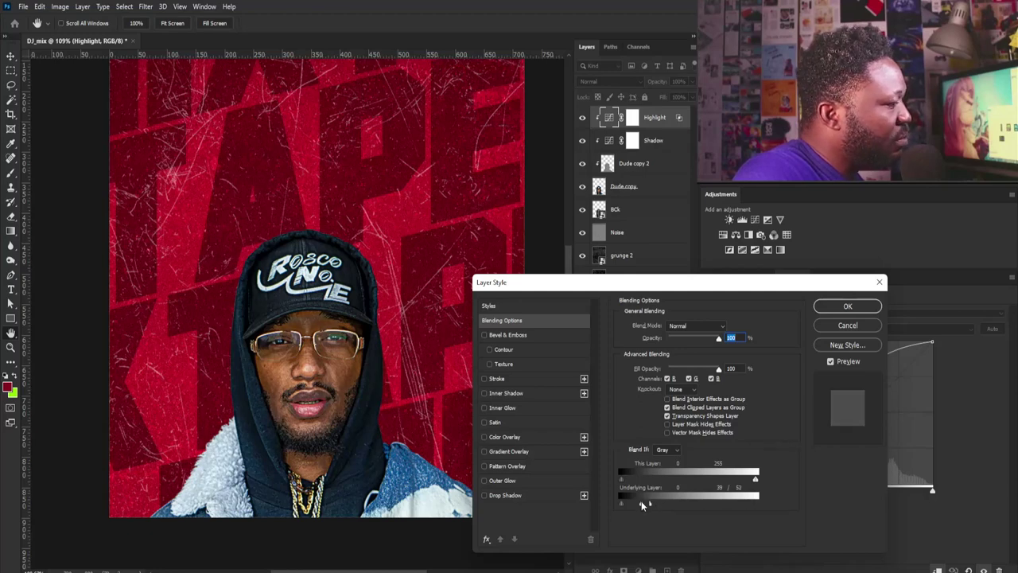
pyautogui.moveTo(642, 506)
pyautogui.mouseDown()
pyautogui.moveTo(624, 505)
pyautogui.moveTo(638, 505)
pyautogui.mouseUp()
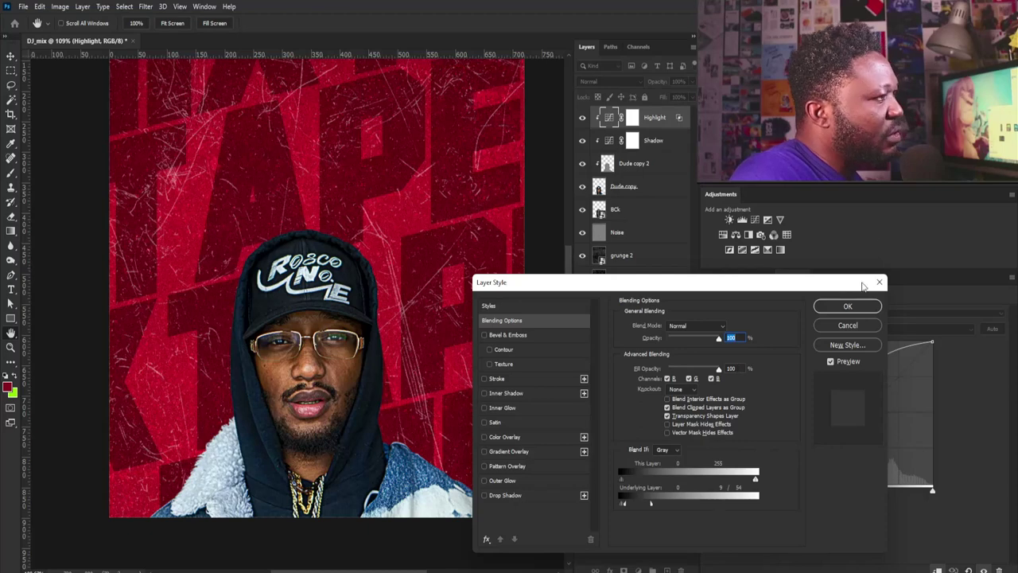
pyautogui.click(848, 305)
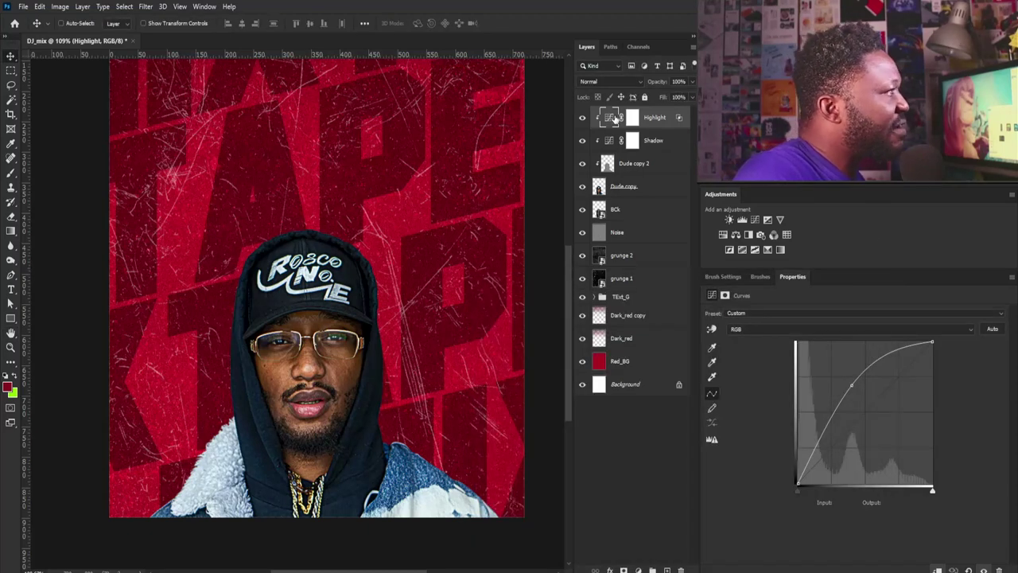
# - Compare the portrait with and without the Highlight adjustment and group all layers from Highlight down to BCk
pyautogui.click(583, 118)
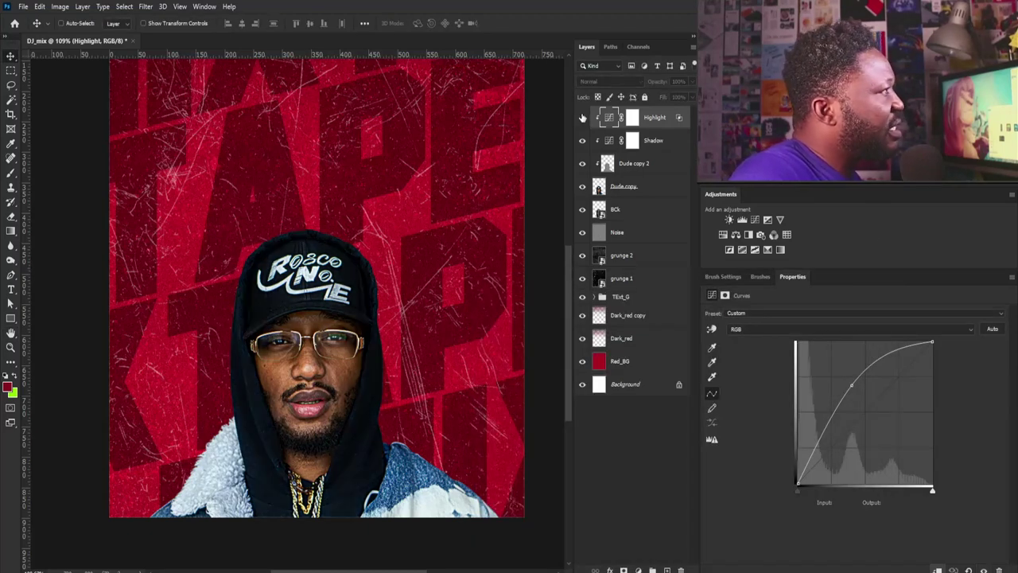
pyautogui.click(582, 118)
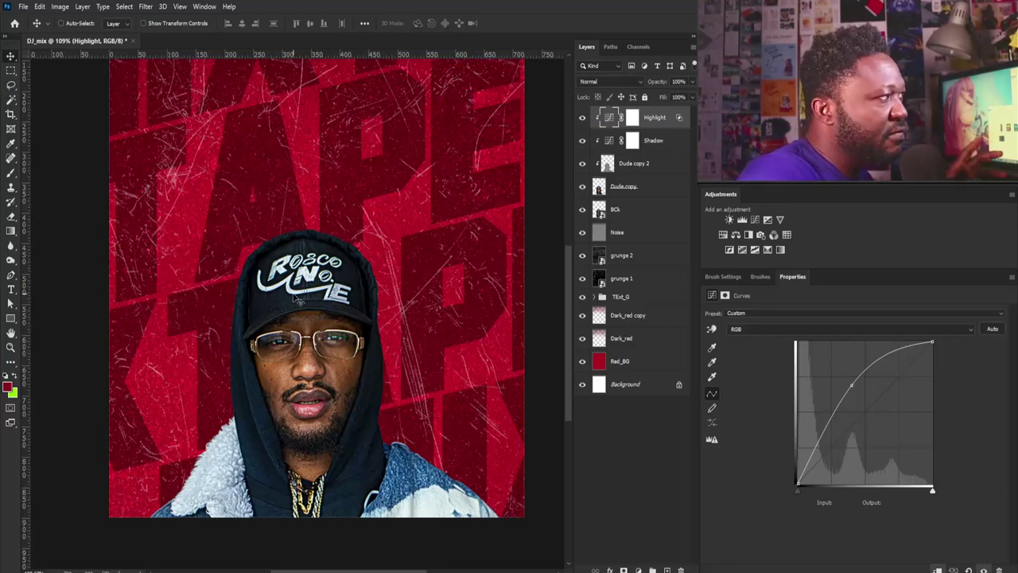
pyautogui.keyDown('shift'); pyautogui.click(629, 211); pyautogui.keyUp('shift')
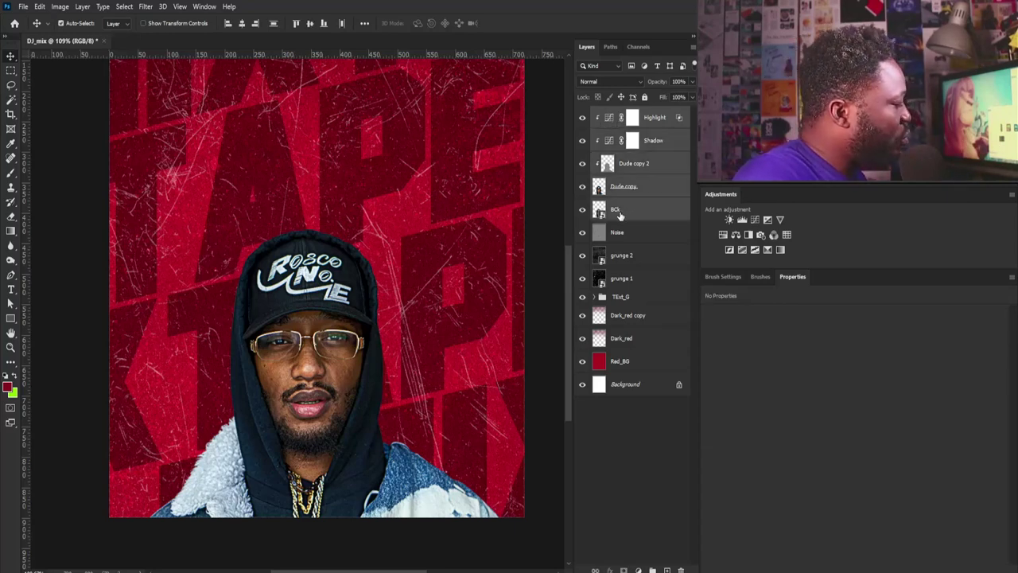
pyautogui.hotkey('ctrl', 'g')
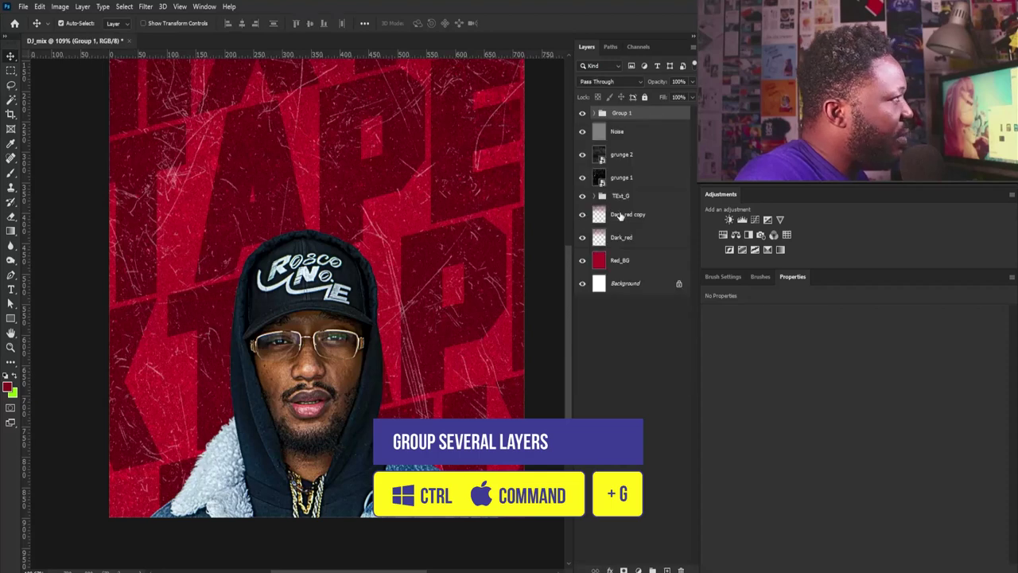
# - Limit the Shadow layer to the portrait's dark tones by splitting the Blend If underlying white slider to 49 / 87
pyautogui.click(594, 114)
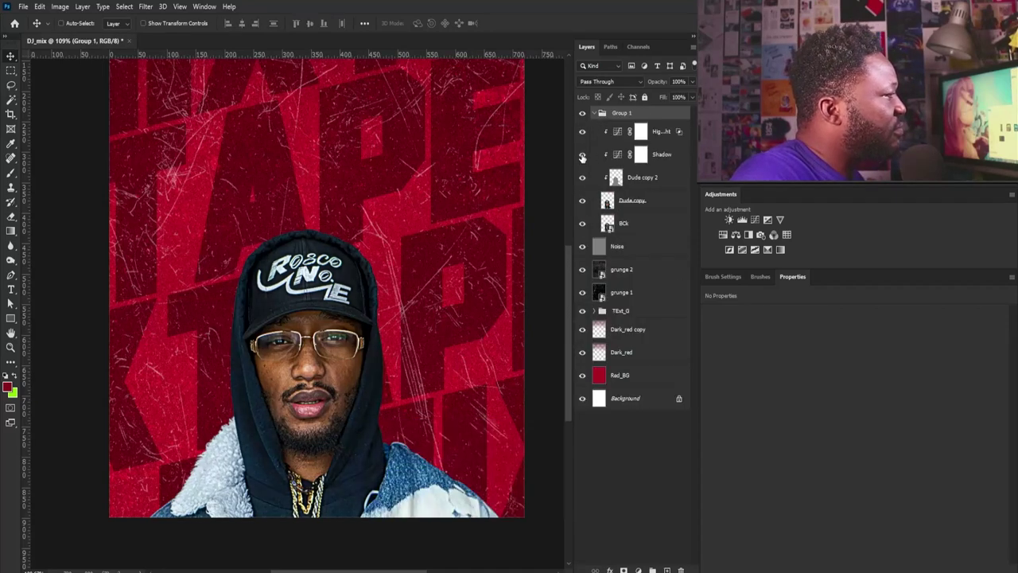
pyautogui.click(583, 154)
pyautogui.click(582, 154)
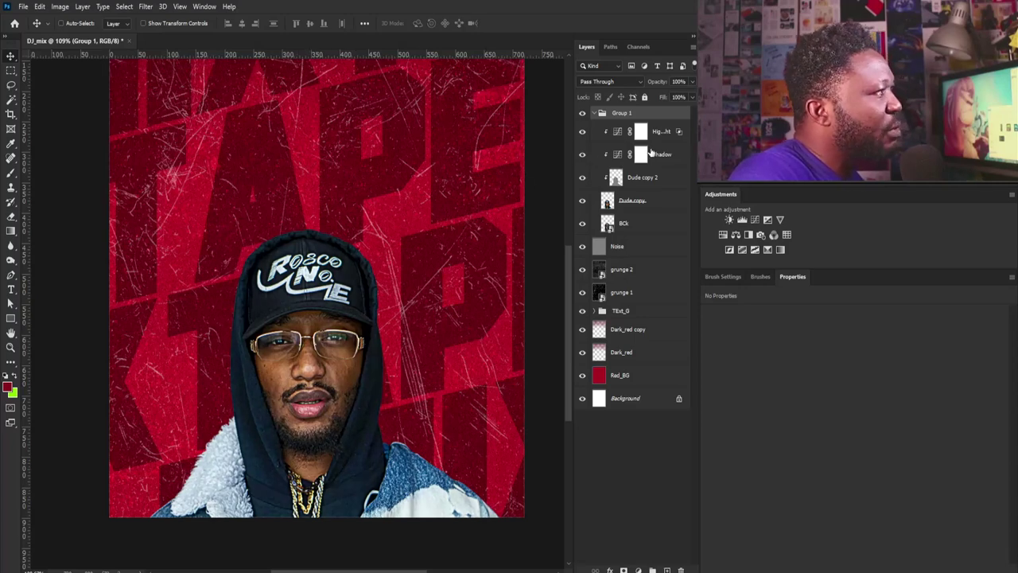
pyautogui.doubleClick(683, 157)
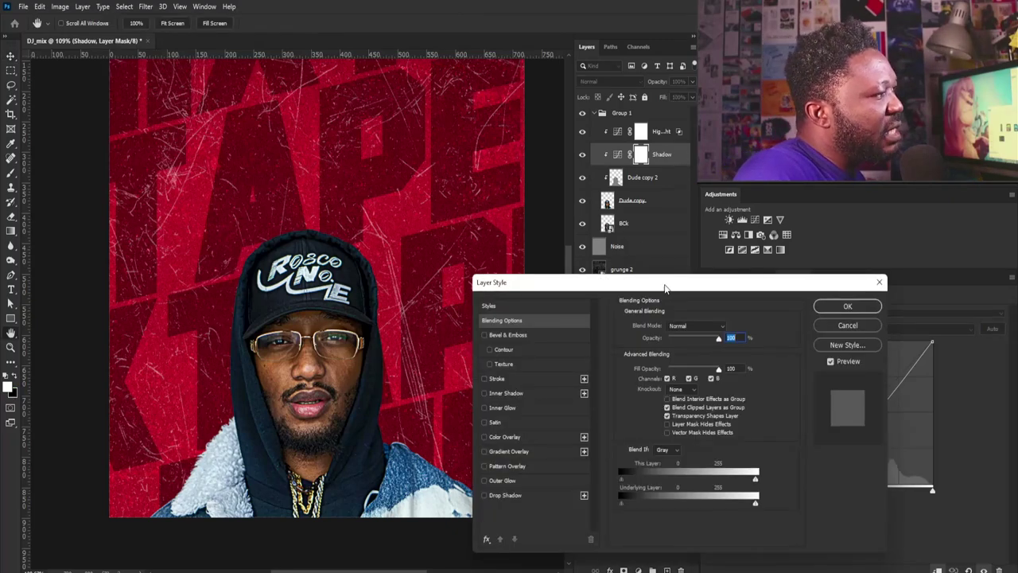
pyautogui.moveTo(665, 288); pyautogui.dragTo(665, 270)
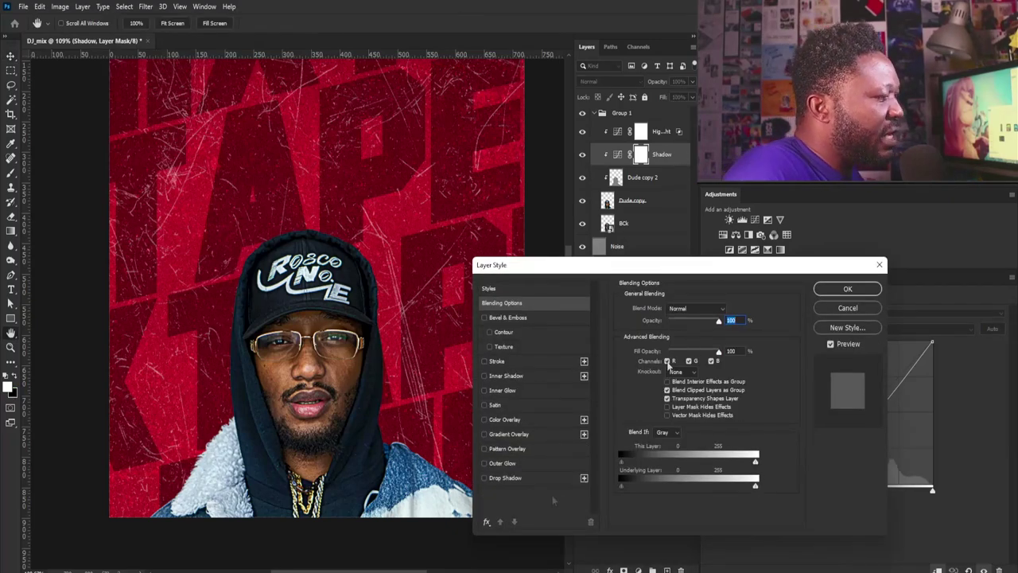
pyautogui.moveTo(757, 486); pyautogui.dragTo(662, 487)
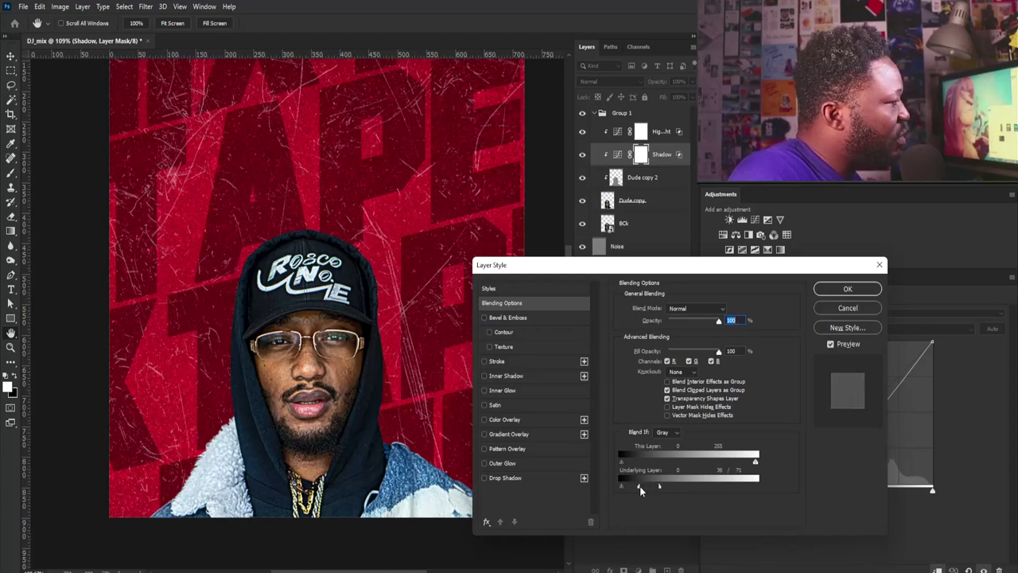
pyautogui.moveTo(660, 485)
pyautogui.mouseDown()
pyautogui.moveTo(679, 485)
pyautogui.moveTo(667, 490)
pyautogui.mouseUp()
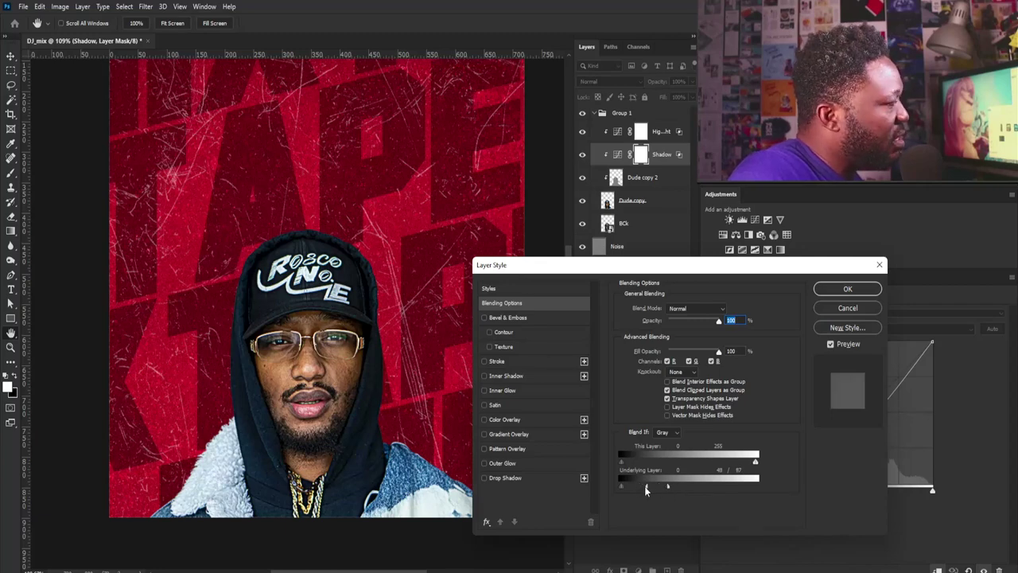
pyautogui.click(849, 289)
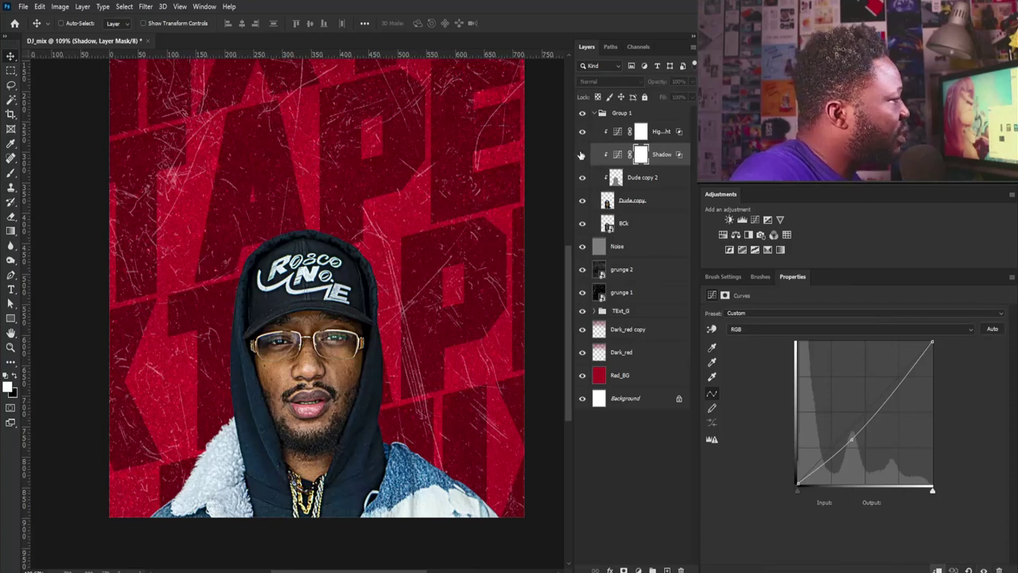
pyautogui.click(582, 133)
pyautogui.click(582, 133)
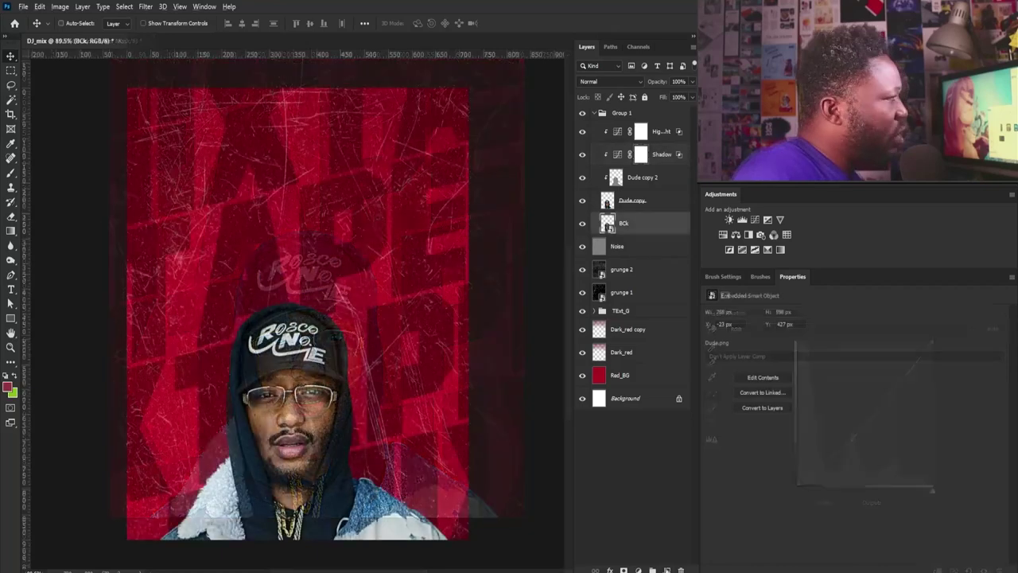
# - Create a new layer named Shape directly above the BCk layer
pyautogui.hotkey('ctrl', 'shift', 'n')
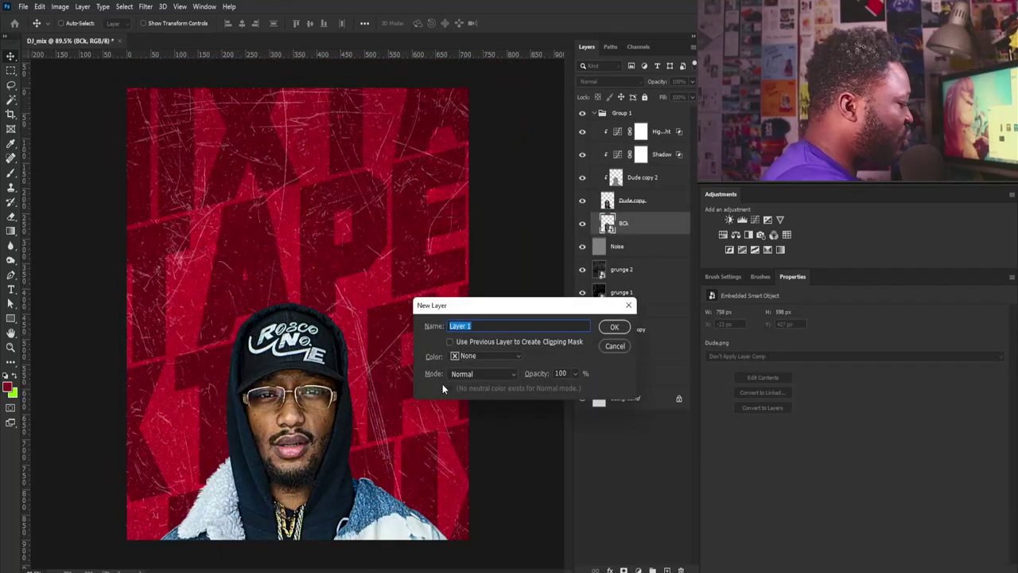
pyautogui.write('Sh')
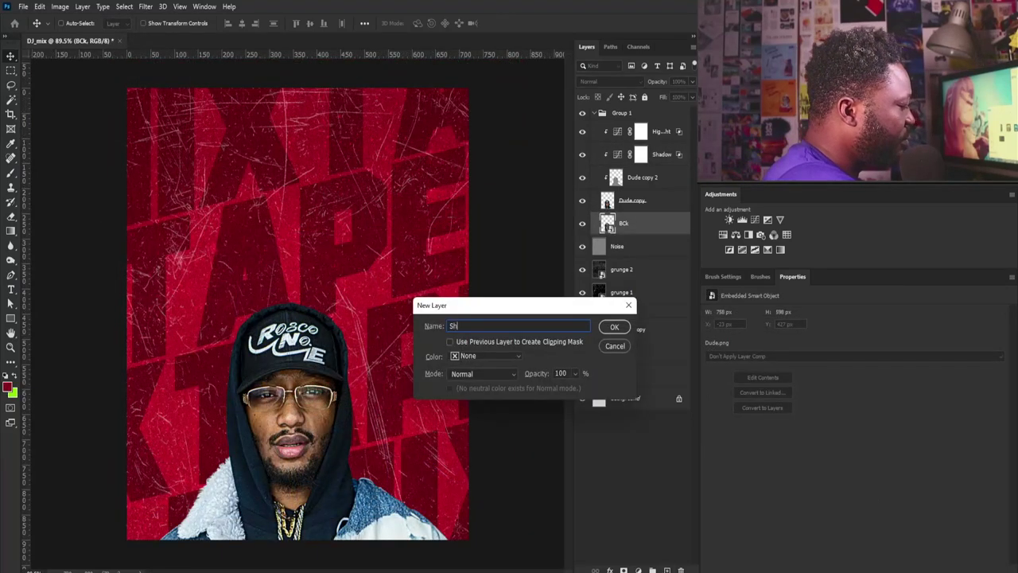
pyautogui.write('ape')
pyautogui.press('Return')
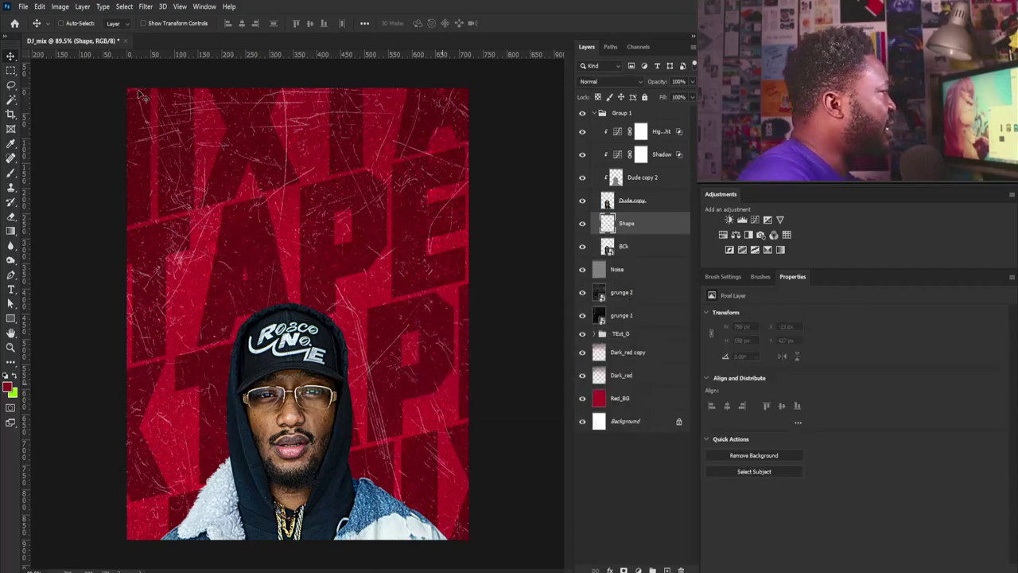
# - Draw a closed, straight-edged Pen shape about 650 by 577 px loosely around the portrait, extending below the canvas
pyautogui.press('p')
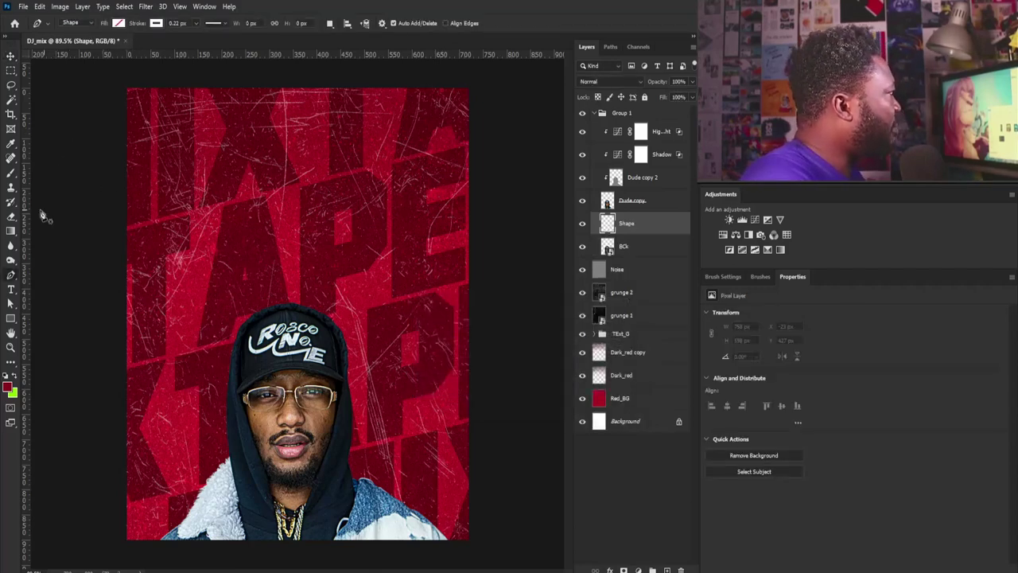
pyautogui.moveTo(227, 422); pyautogui.dragTo(251, 429)
pyautogui.moveTo(231, 452); pyautogui.dragTo(306, 354)
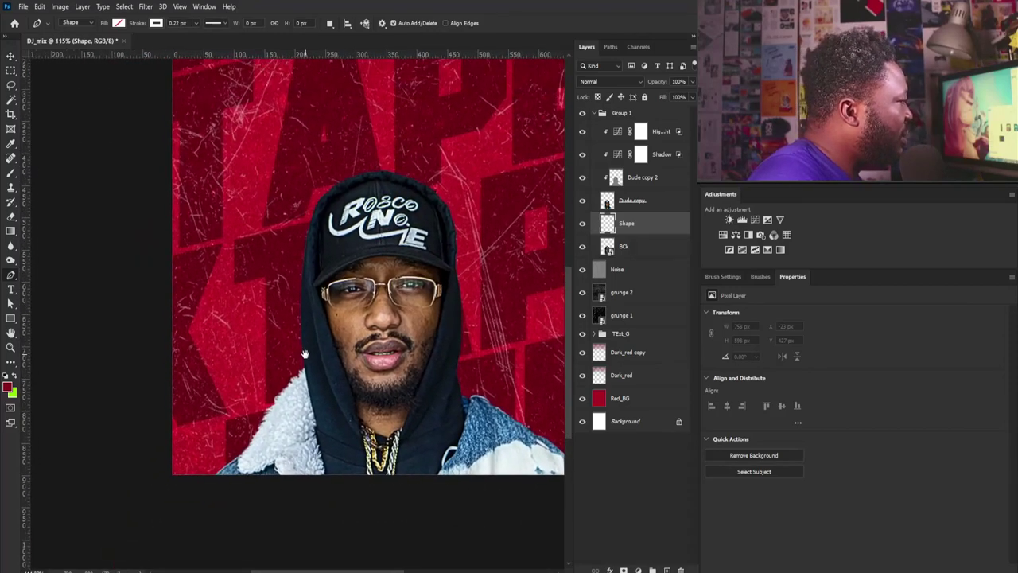
pyautogui.click(204, 478)
pyautogui.click(238, 448)
pyautogui.click(259, 412)
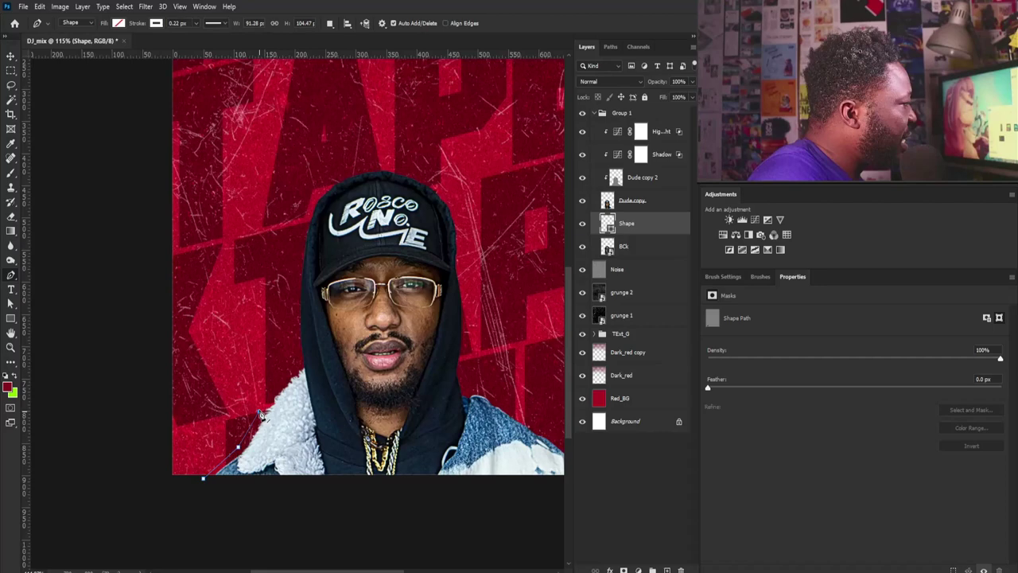
pyautogui.click(283, 377)
pyautogui.click(295, 355)
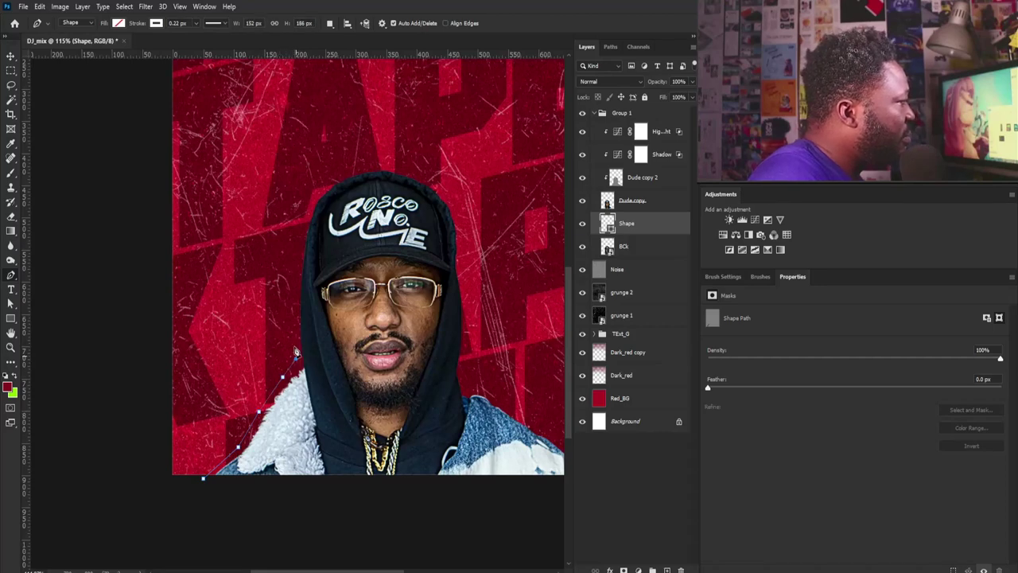
pyautogui.click(293, 263)
pyautogui.click(311, 190)
pyautogui.click(338, 164)
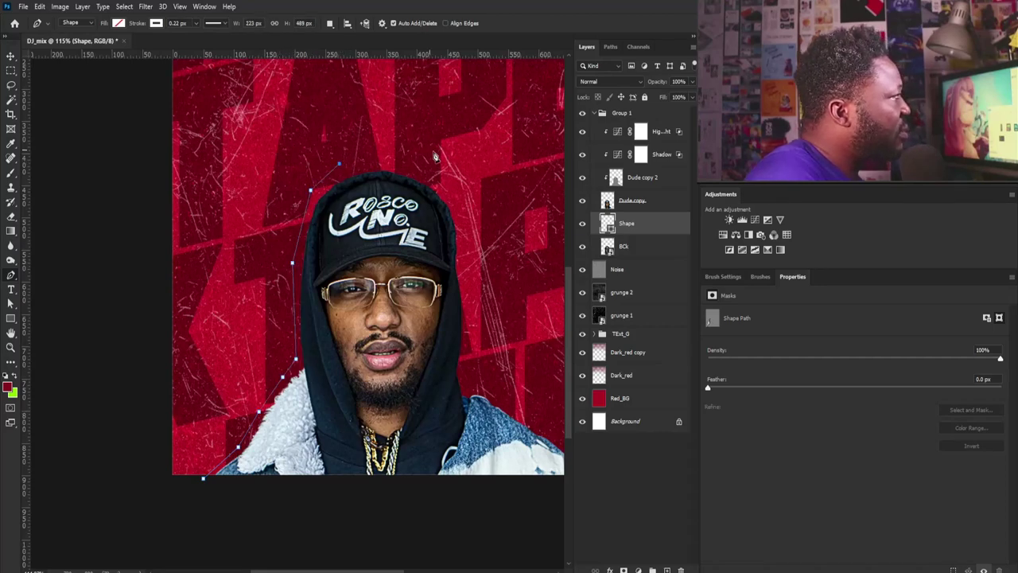
pyautogui.click(408, 163)
pyautogui.click(456, 209)
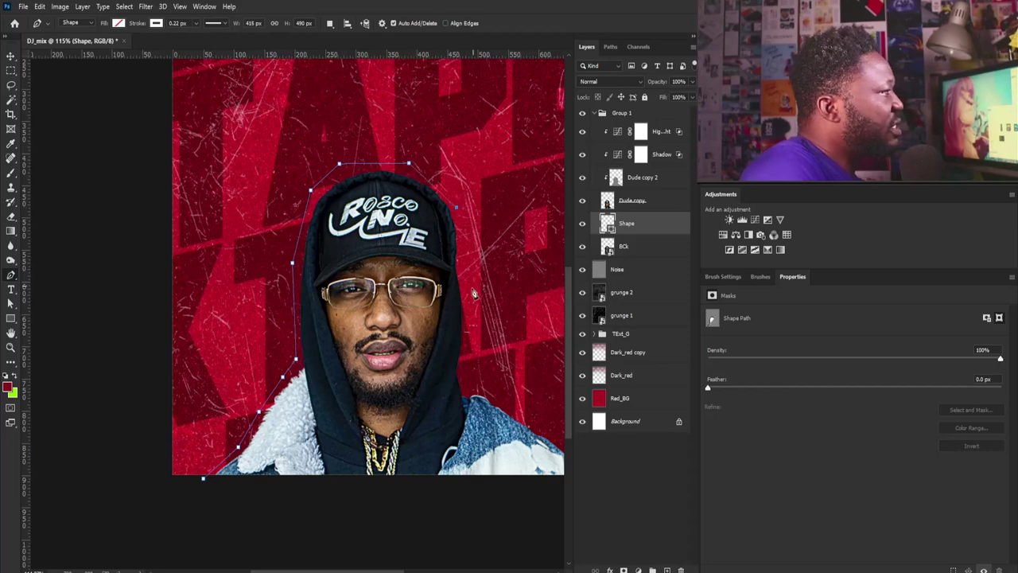
pyautogui.click(466, 296)
pyautogui.click(471, 372)
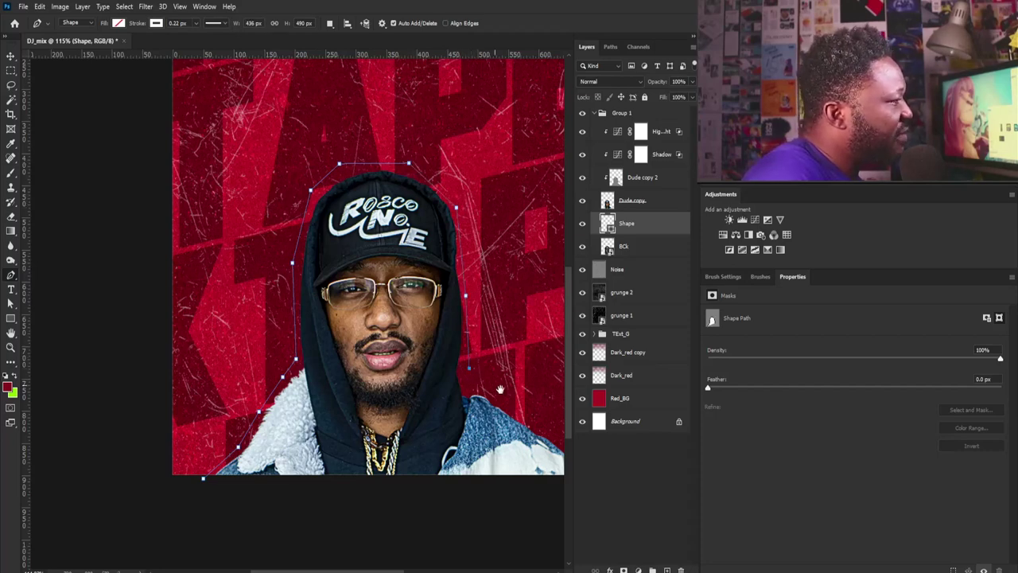
pyautogui.moveTo(500, 390); pyautogui.dragTo(411, 326)
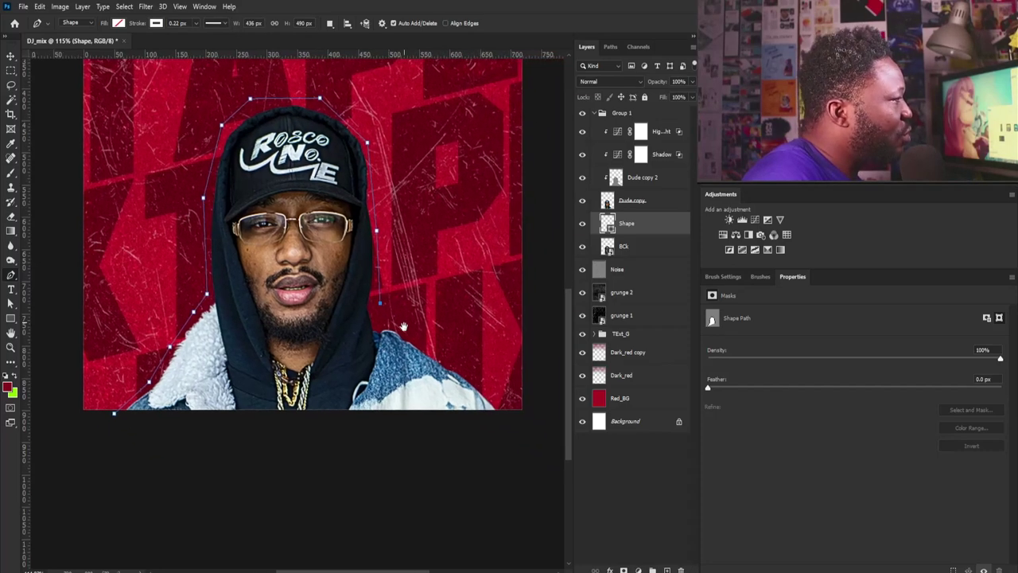
pyautogui.click(436, 353)
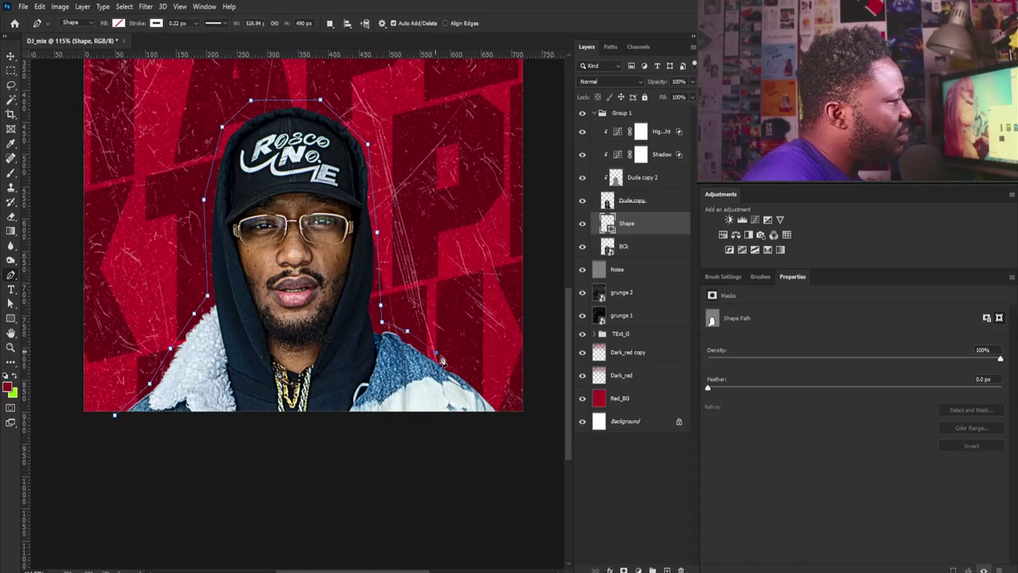
pyautogui.click(498, 397)
pyautogui.click(510, 421)
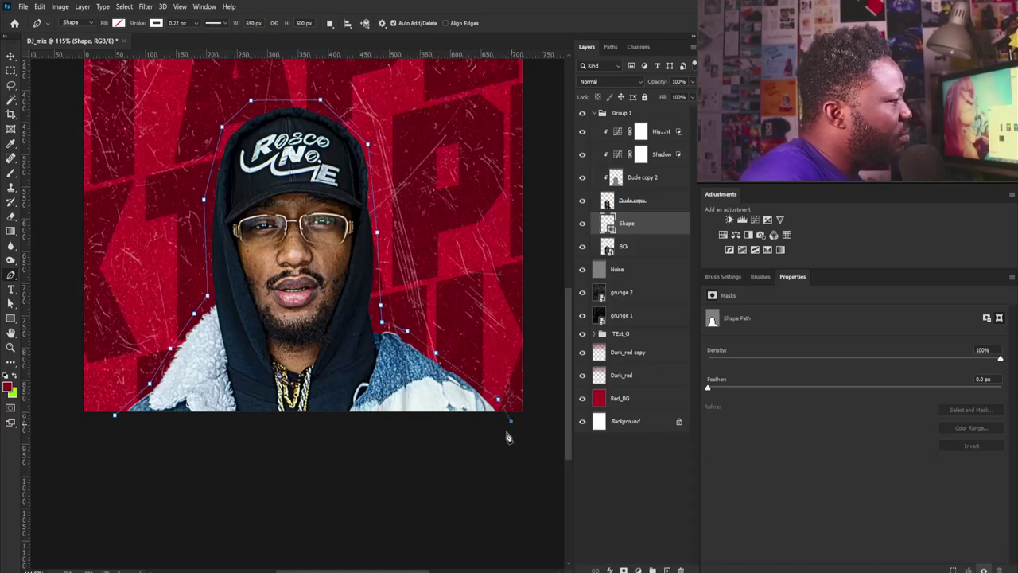
pyautogui.click(151, 471)
pyautogui.click(113, 419)
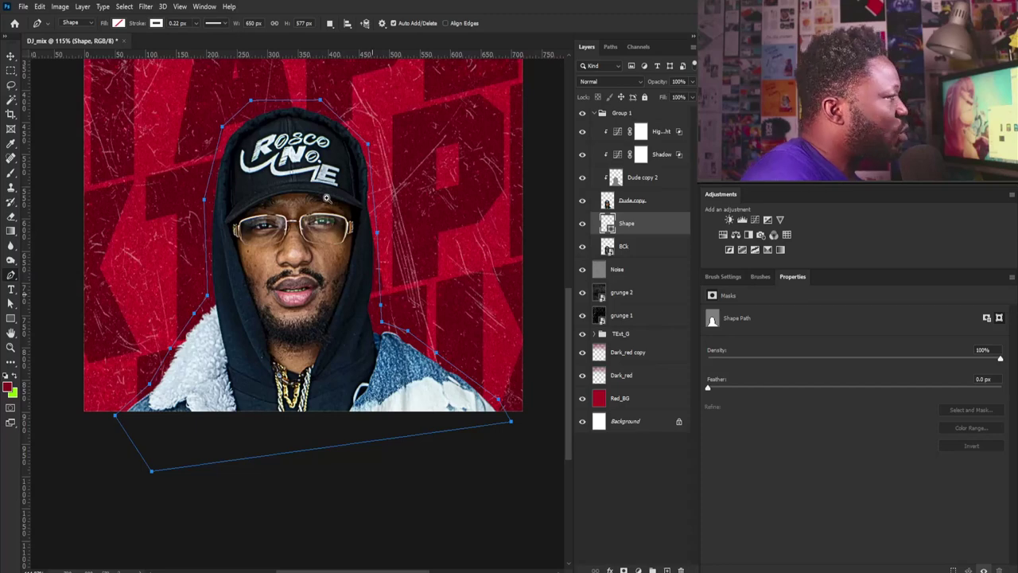
# - Fill the portrait's outline shape with the recently used lime green, hex 90eb0a
pyautogui.scroll(1, 278, 194)
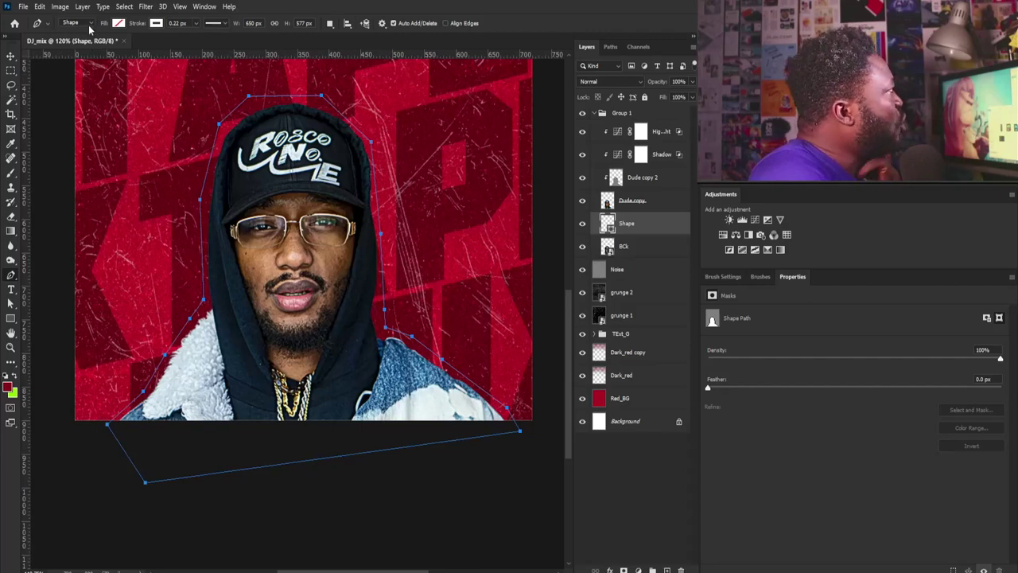
pyautogui.click(119, 24)
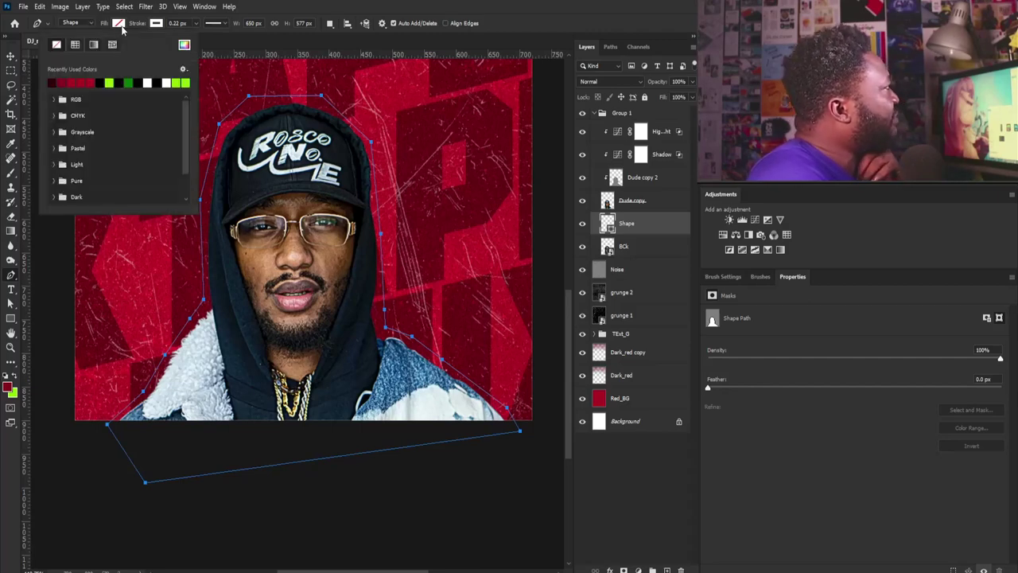
pyautogui.click(115, 82)
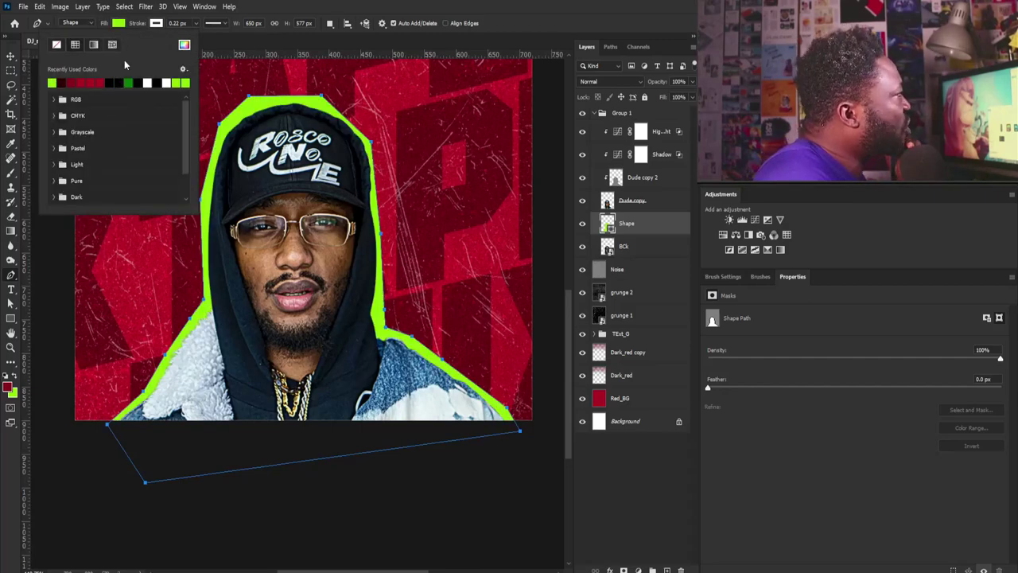
pyautogui.click(184, 45)
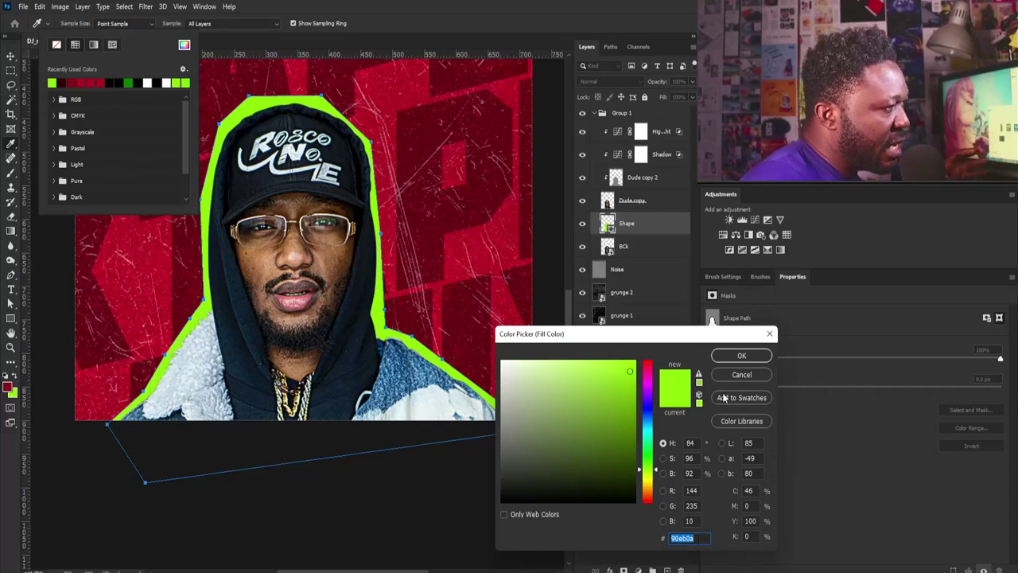
pyautogui.click(741, 356)
# - Move the green shape about 3 px right and 5 px down, and scale it to 99.60%
pyautogui.press('v')
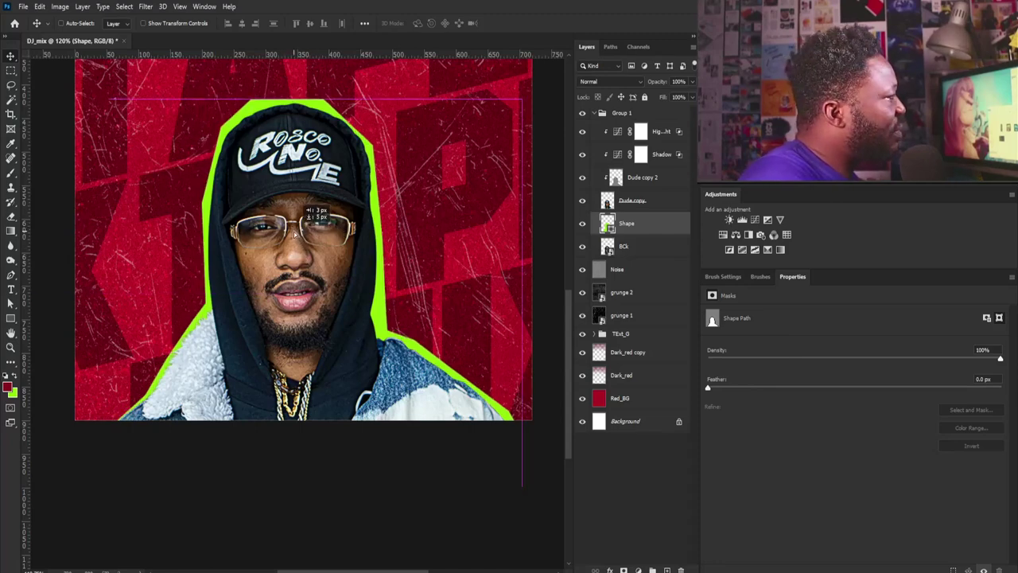
pyautogui.hotkey('ctrl', 't')
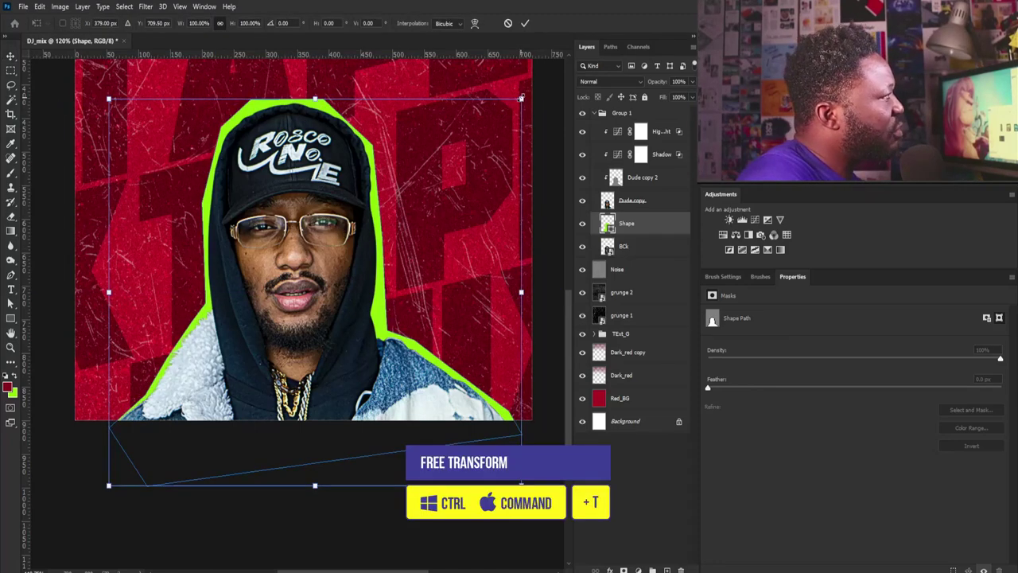
pyautogui.moveTo(521, 100); pyautogui.dragTo(520, 100)
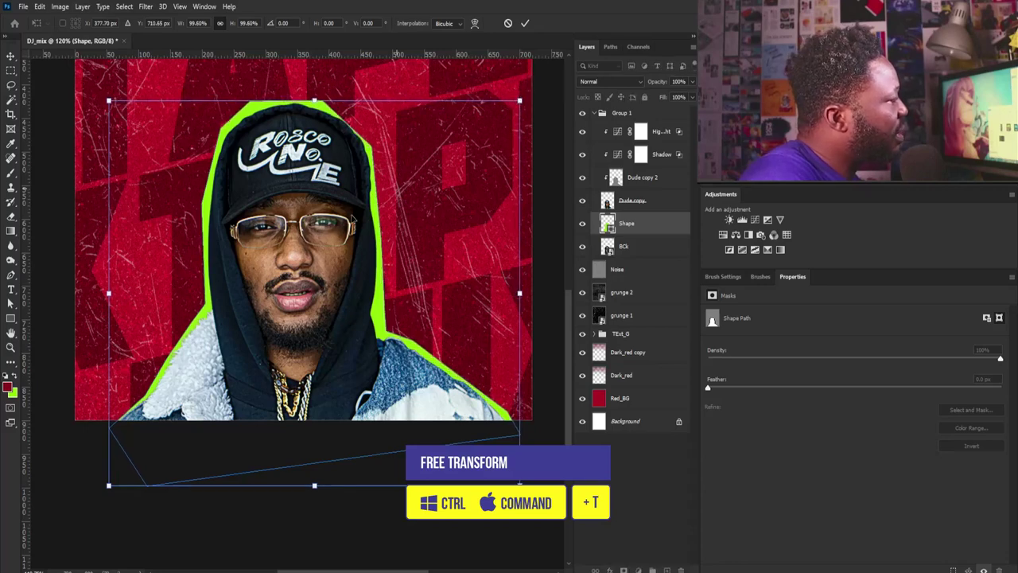
pyautogui.press('Return')
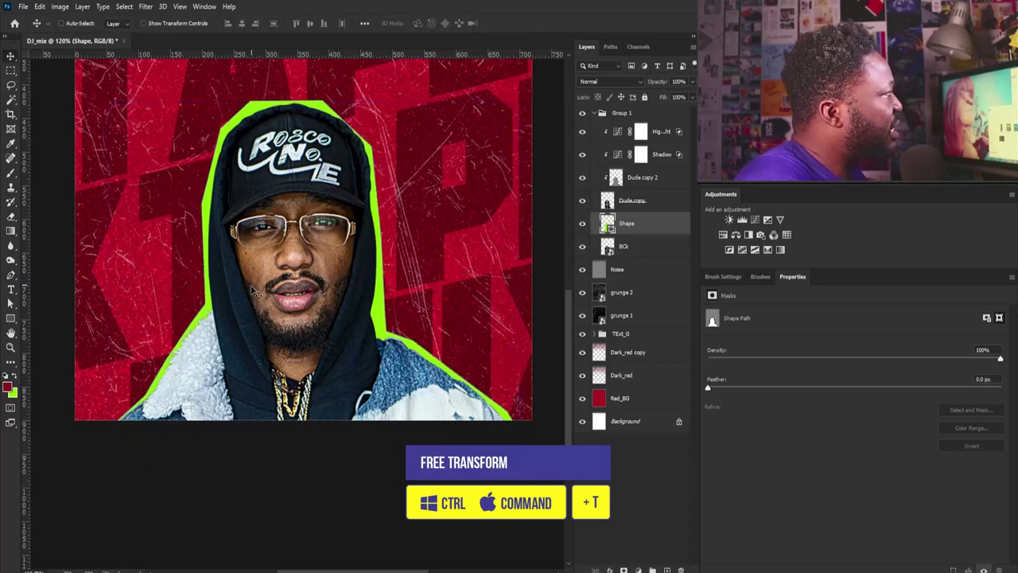
# - Create a new layer named Shapes directly above the BCk layer
pyautogui.click(636, 248)
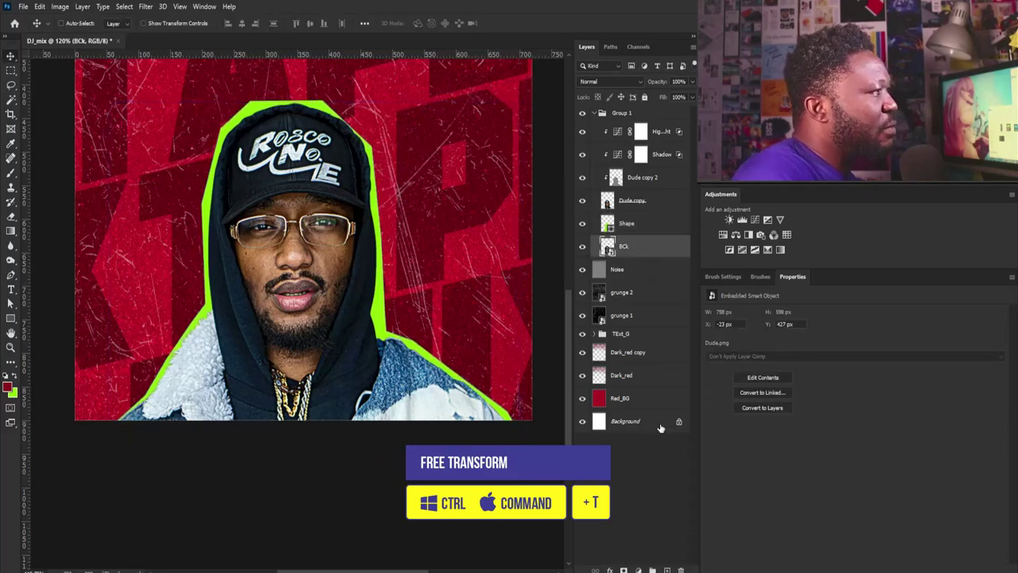
pyautogui.keyDown('alt'); pyautogui.click(667, 569); pyautogui.keyUp('alt')
pyautogui.write('Sha')
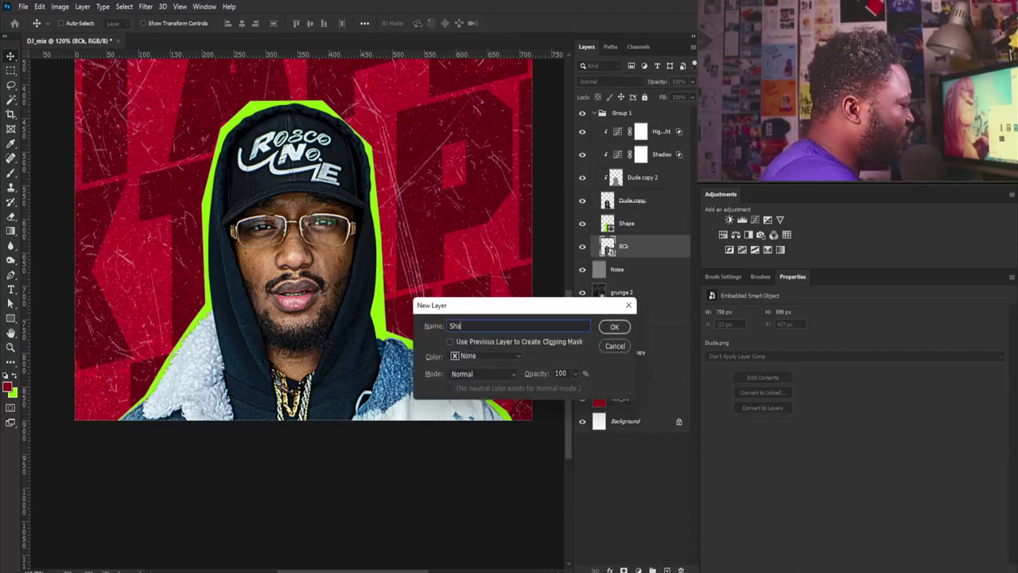
pyautogui.write('pes')
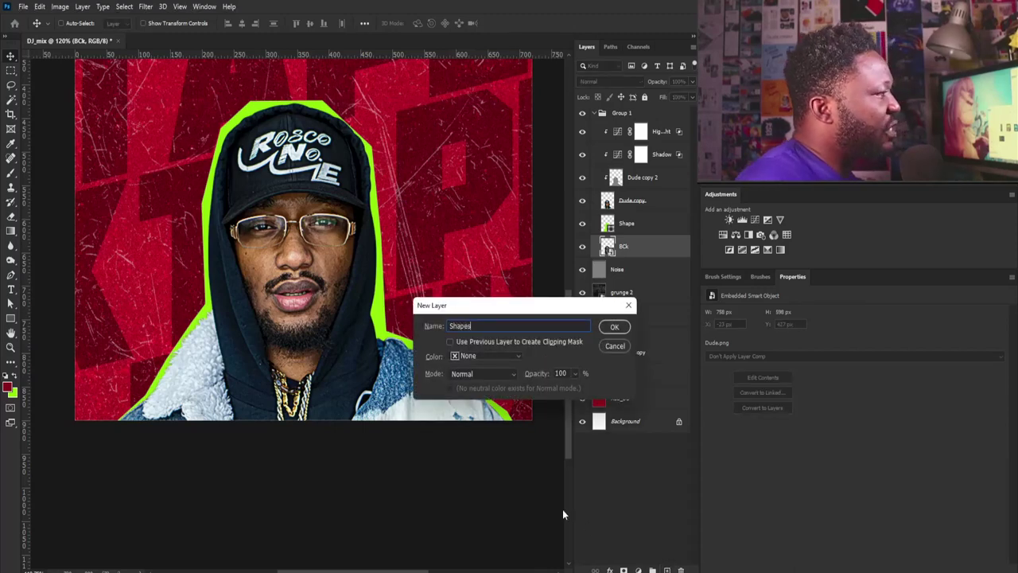
pyautogui.click(614, 328)
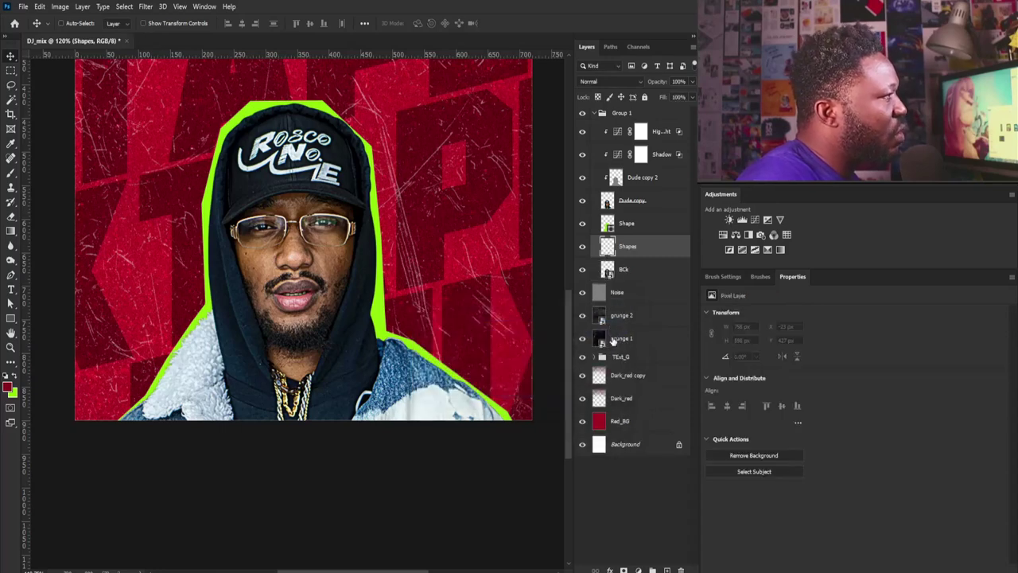
# - Draw a closed, straight-edged Pen shape about 644 by 528 px just outside the existing portrait outline, extending below the canvas
pyautogui.click(11, 275)
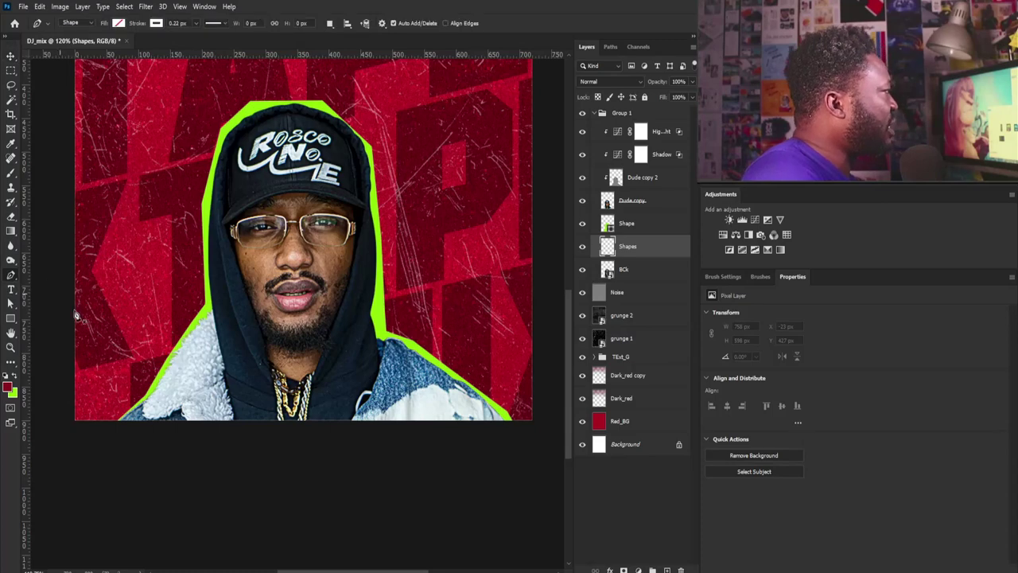
pyautogui.click(109, 426)
pyautogui.click(145, 394)
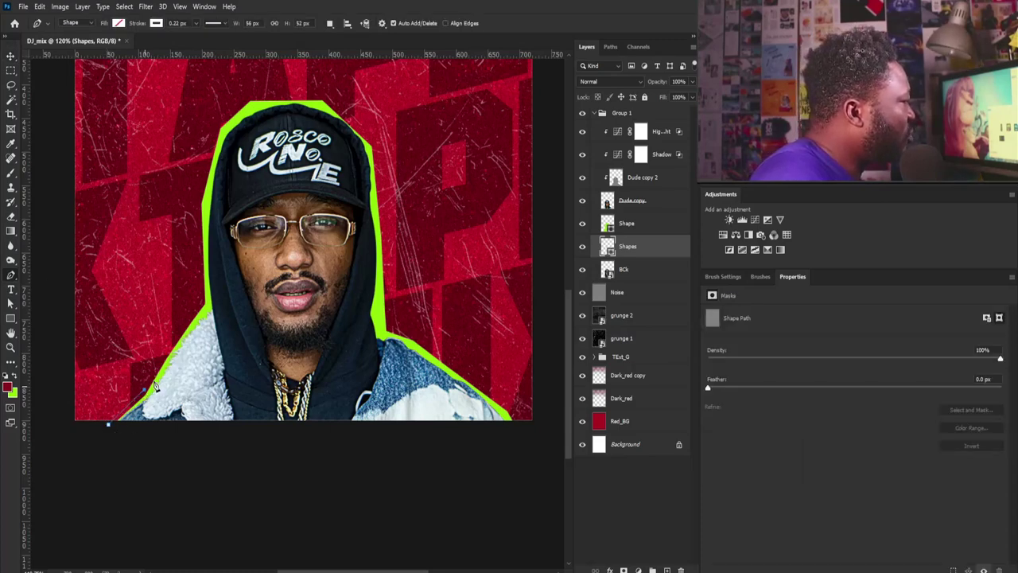
pyautogui.click(176, 350)
pyautogui.click(203, 296)
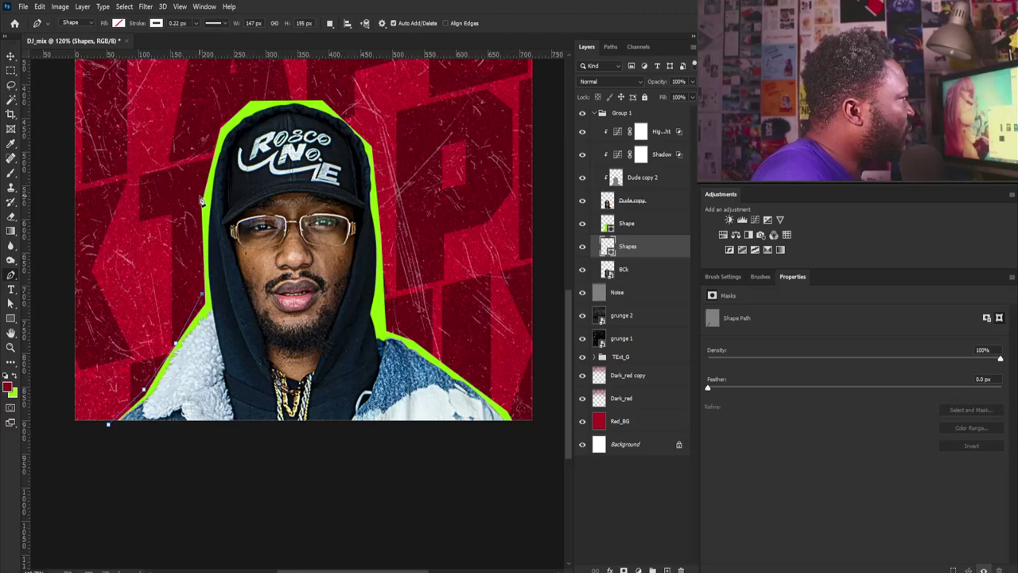
pyautogui.click(199, 187)
pyautogui.click(219, 125)
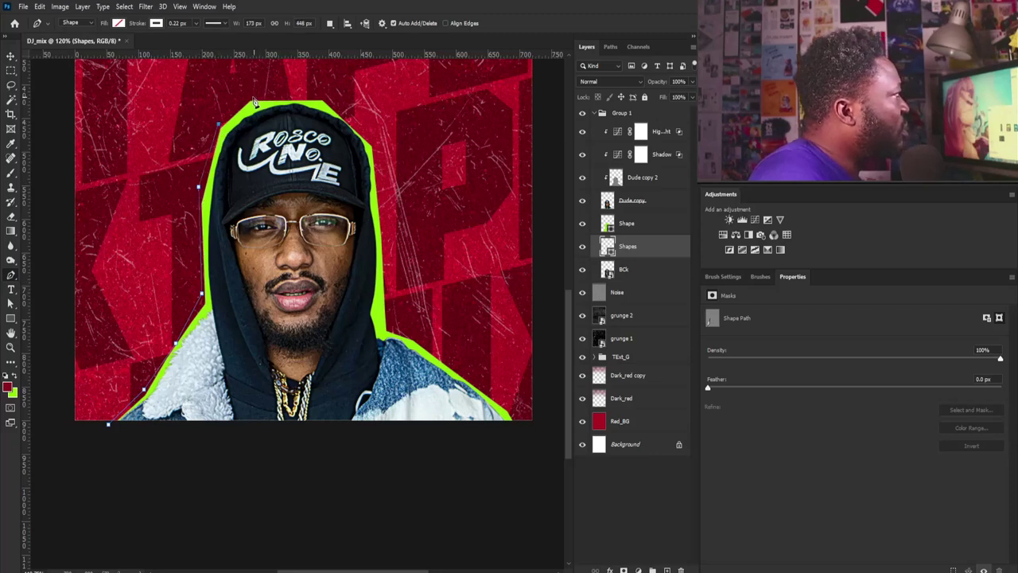
pyautogui.click(252, 99)
pyautogui.click(319, 98)
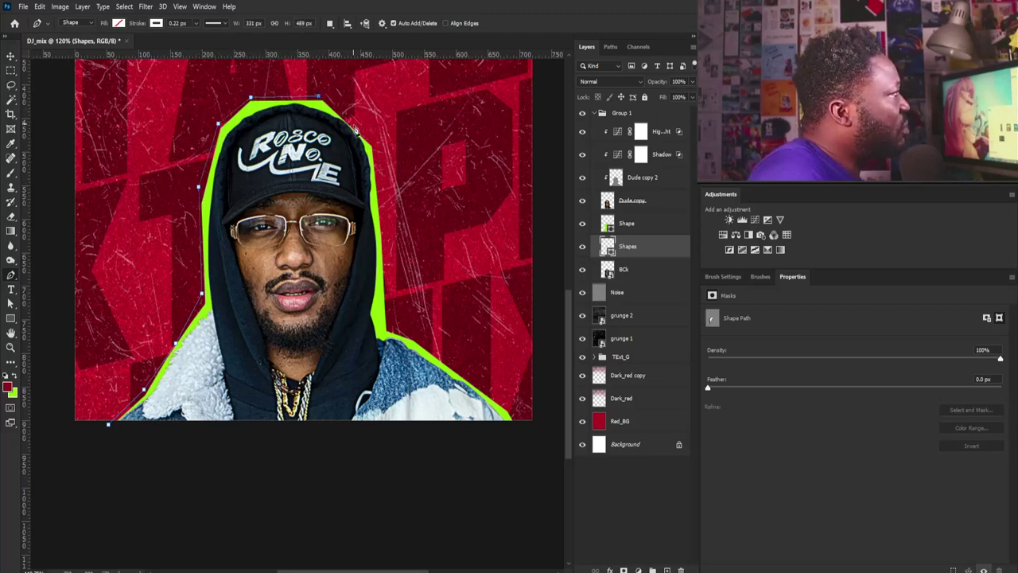
pyautogui.click(357, 133)
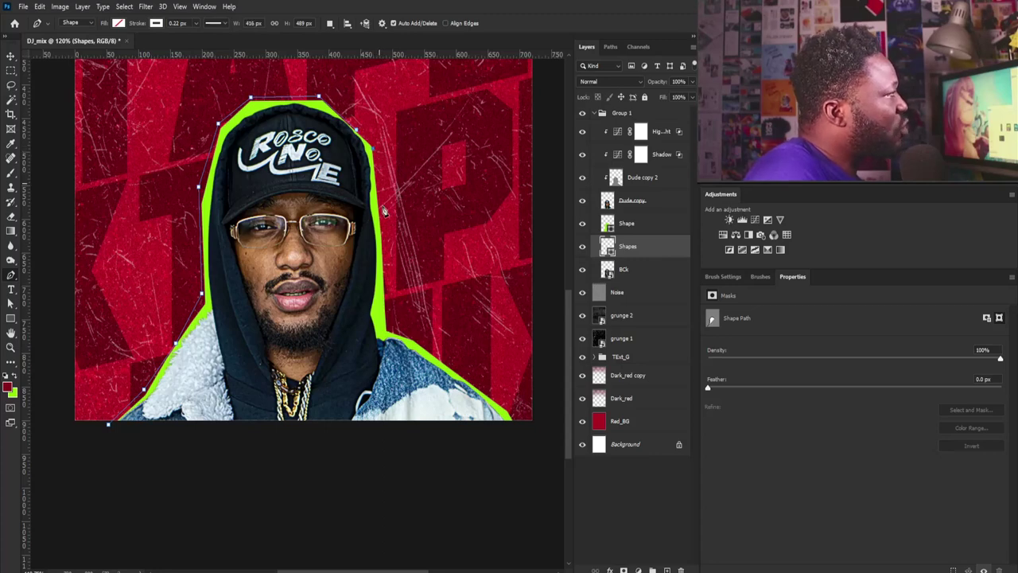
pyautogui.click(385, 279)
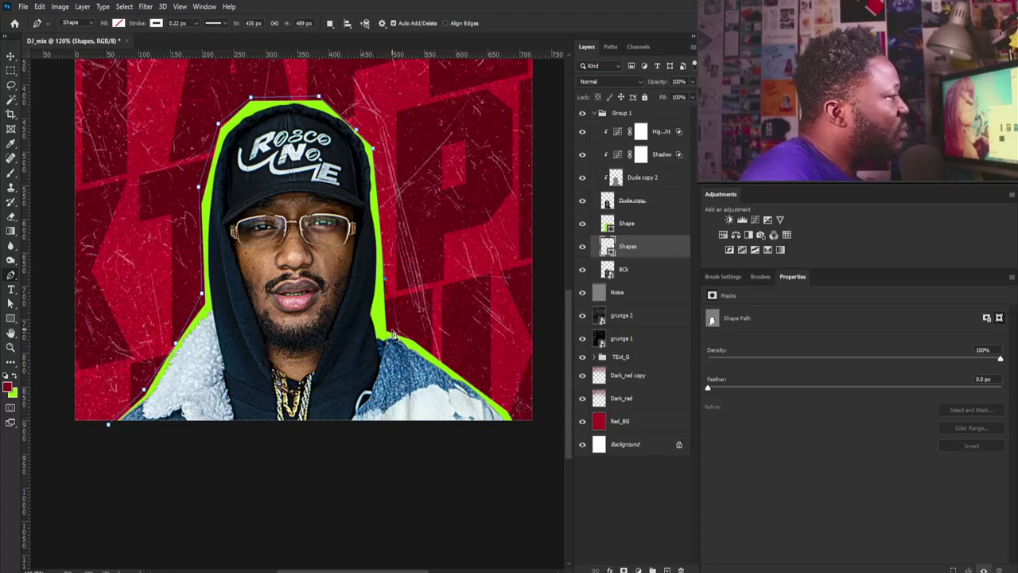
pyautogui.click(442, 363)
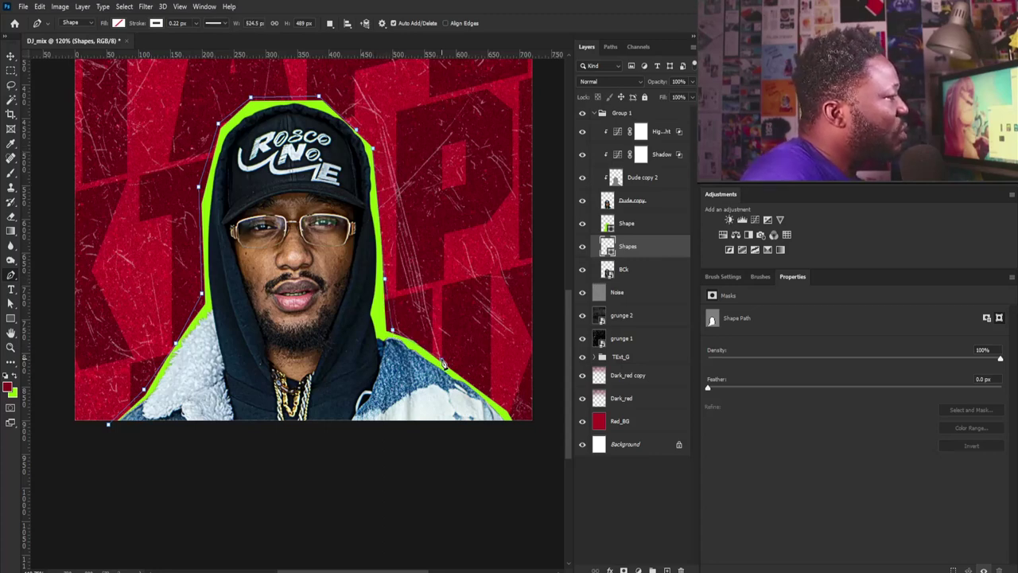
pyautogui.click(517, 430)
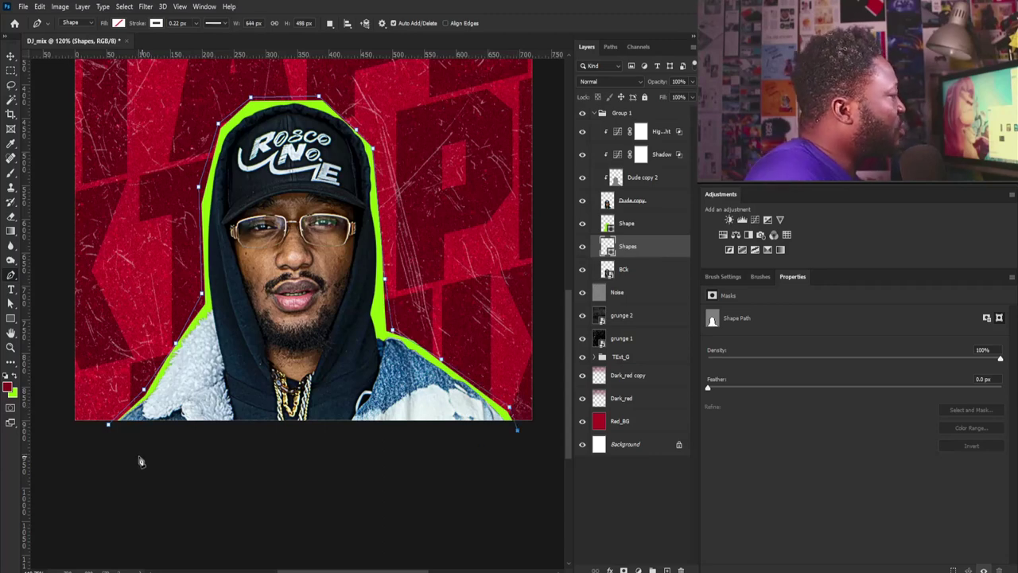
pyautogui.click(110, 427)
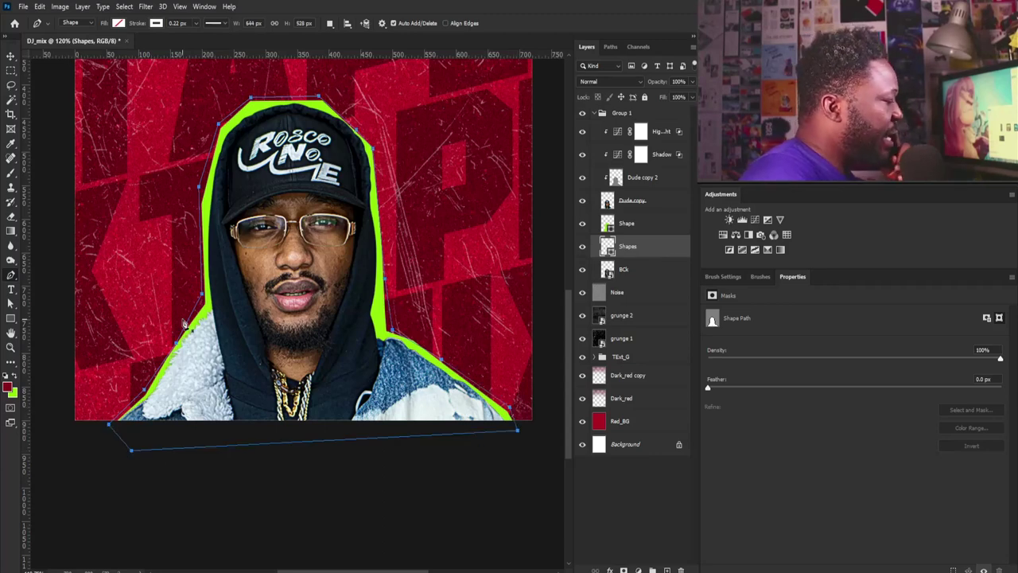
# - Fill the new outline on the Shapes layer with the recently used lime green, and recolour the Shape layer's outline black
pyautogui.click(120, 23)
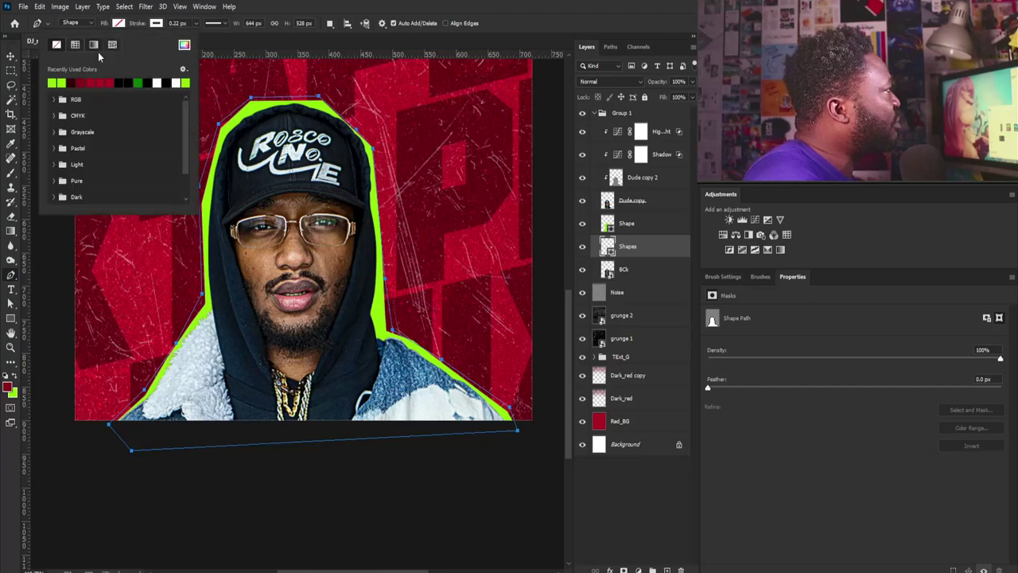
pyautogui.click(58, 82)
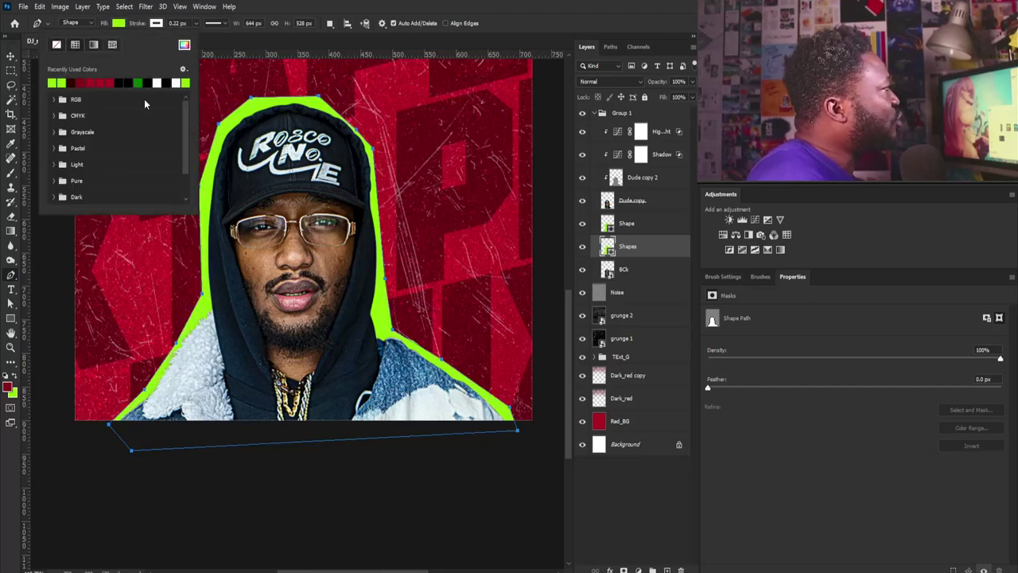
pyautogui.click(627, 224)
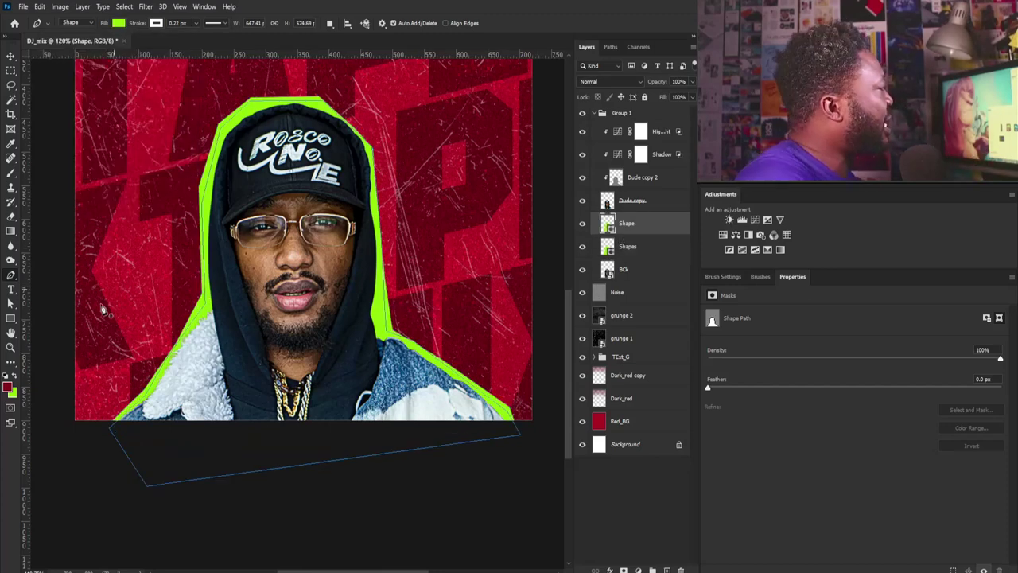
pyautogui.click(120, 23)
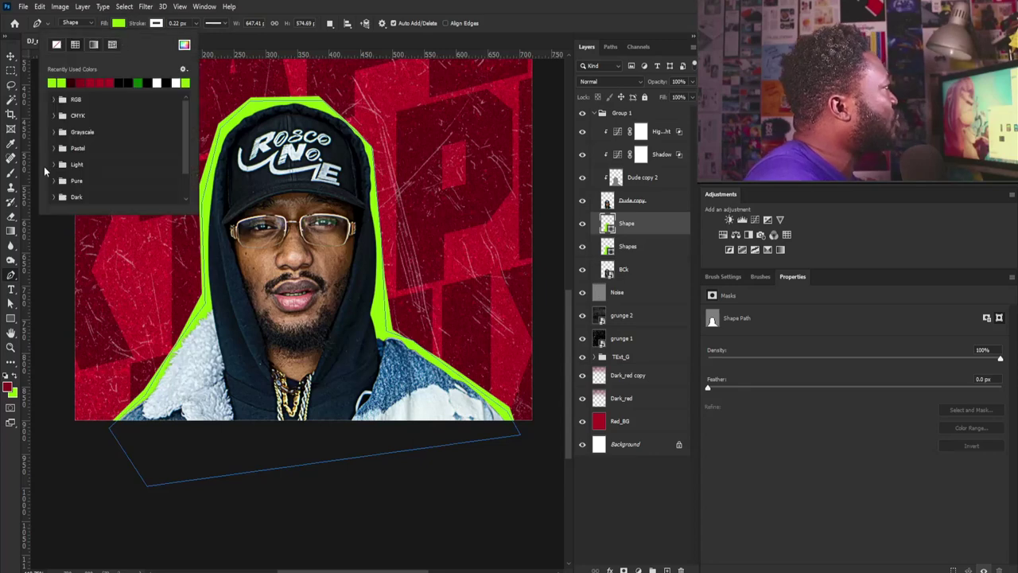
pyautogui.click(120, 82)
# - Enlarge the green Shapes outline to about 685 by 551 px and reposition it so it surrounds the black outline
pyautogui.click(12, 56)
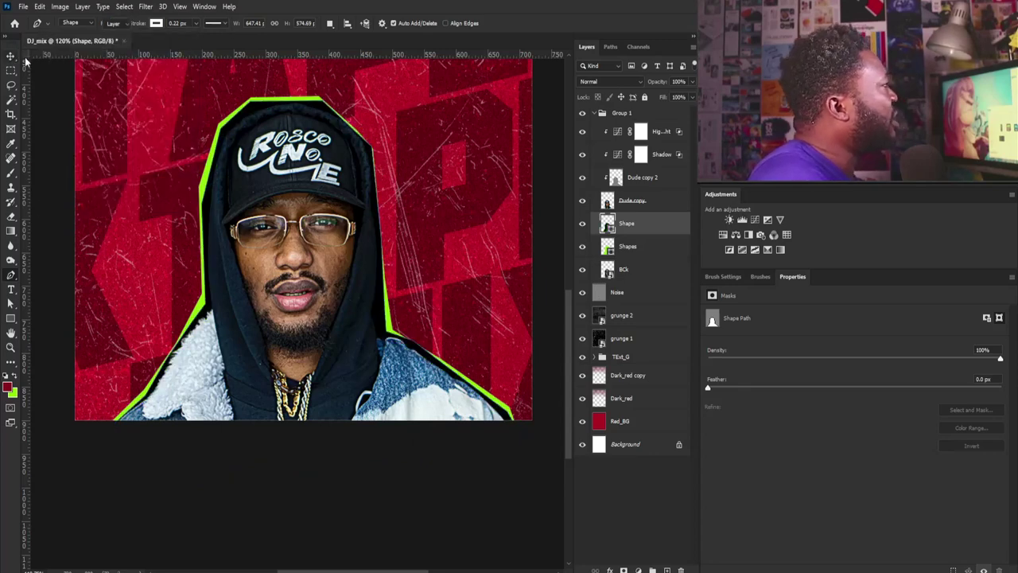
pyautogui.click(626, 246)
pyautogui.hotkey('ctrl', 't')
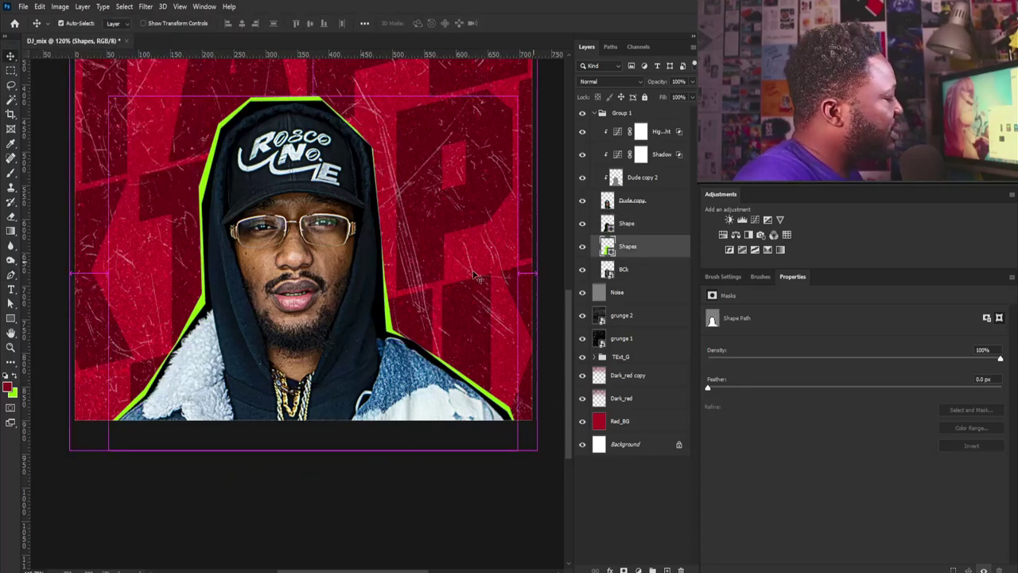
pyautogui.moveTo(521, 100); pyautogui.dragTo(524, 97)
pyautogui.moveTo(410, 178); pyautogui.dragTo(413, 189)
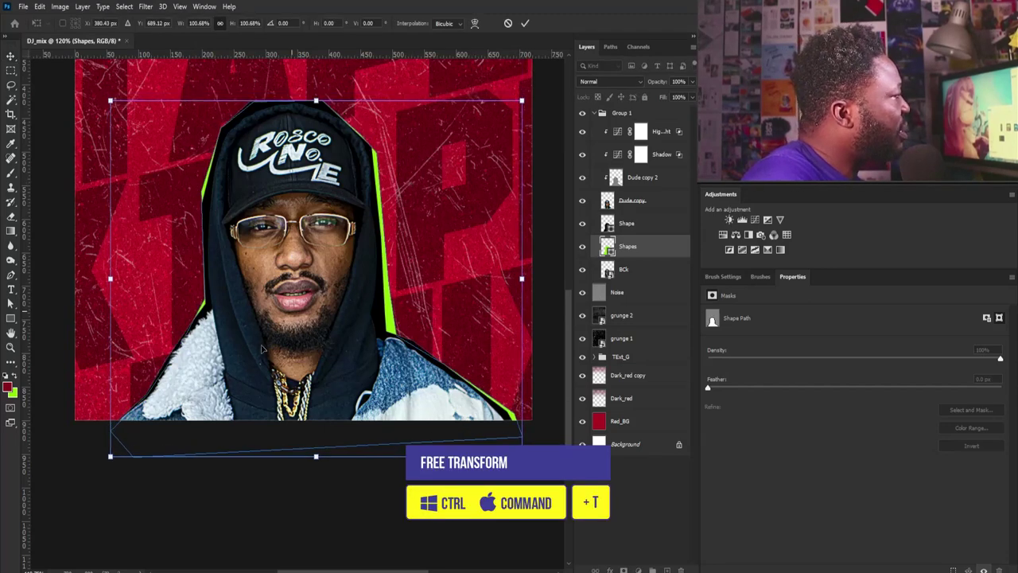
pyautogui.moveTo(110, 457); pyautogui.dragTo(102, 463)
pyautogui.moveTo(522, 278); pyautogui.dragTo(533, 278)
pyautogui.moveTo(316, 100); pyautogui.dragTo(315, 94)
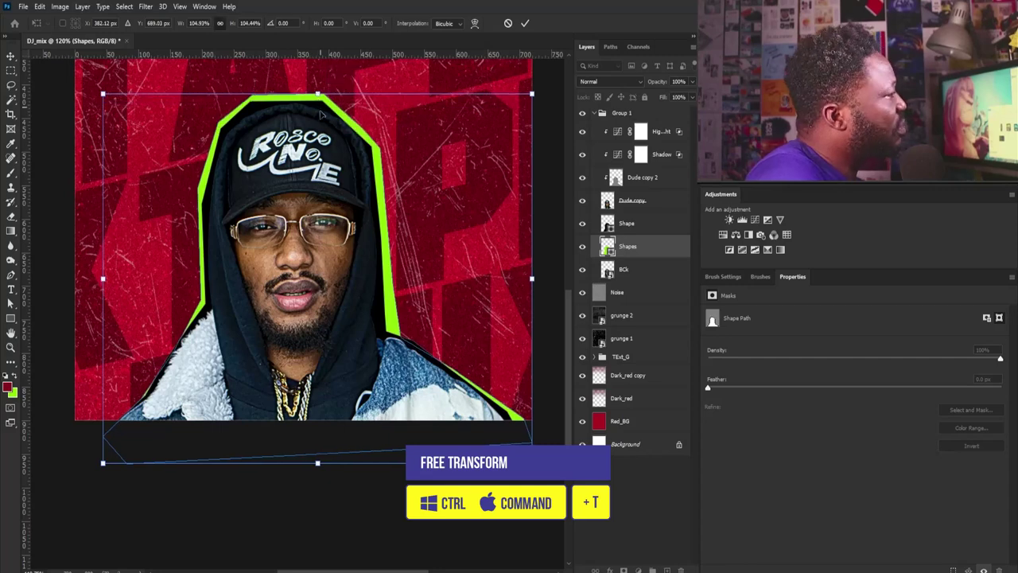
pyautogui.moveTo(104, 278); pyautogui.dragTo(101, 278)
pyautogui.press('Return')
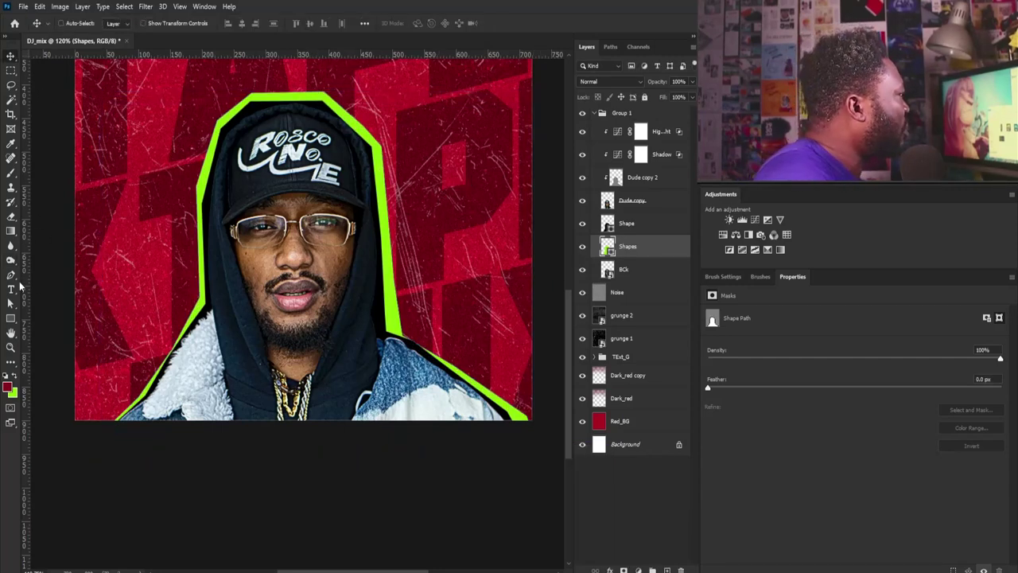
# - Move individual anchor points of the green outline inward at the top of the hood and along its right side to vary the border width
pyautogui.click(10, 304)
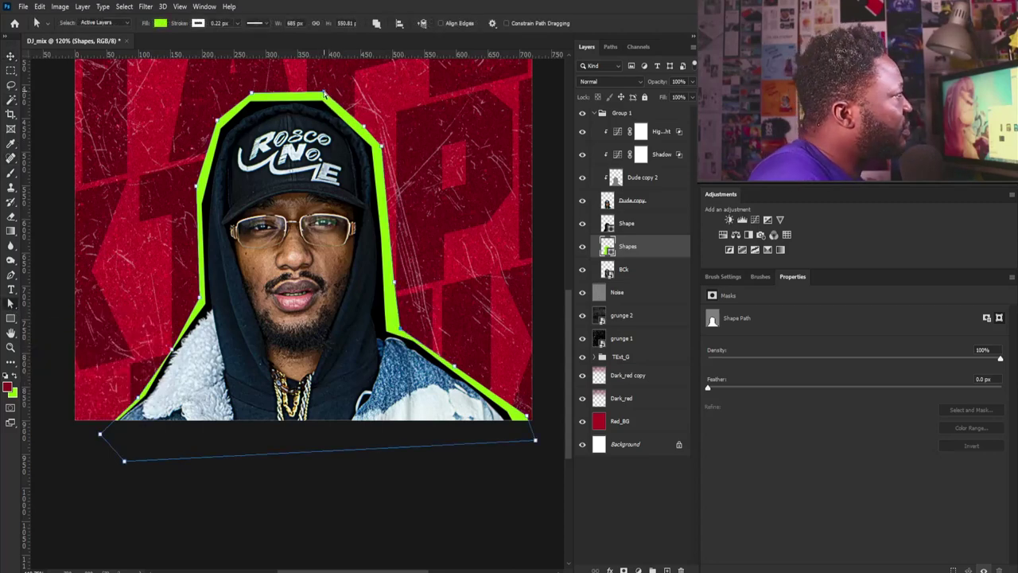
pyautogui.moveTo(325, 94); pyautogui.dragTo(323, 102)
pyautogui.moveTo(250, 96); pyautogui.dragTo(248, 103)
pyautogui.moveTo(381, 146); pyautogui.dragTo(372, 147)
pyautogui.moveTo(394, 281); pyautogui.dragTo(401, 332)
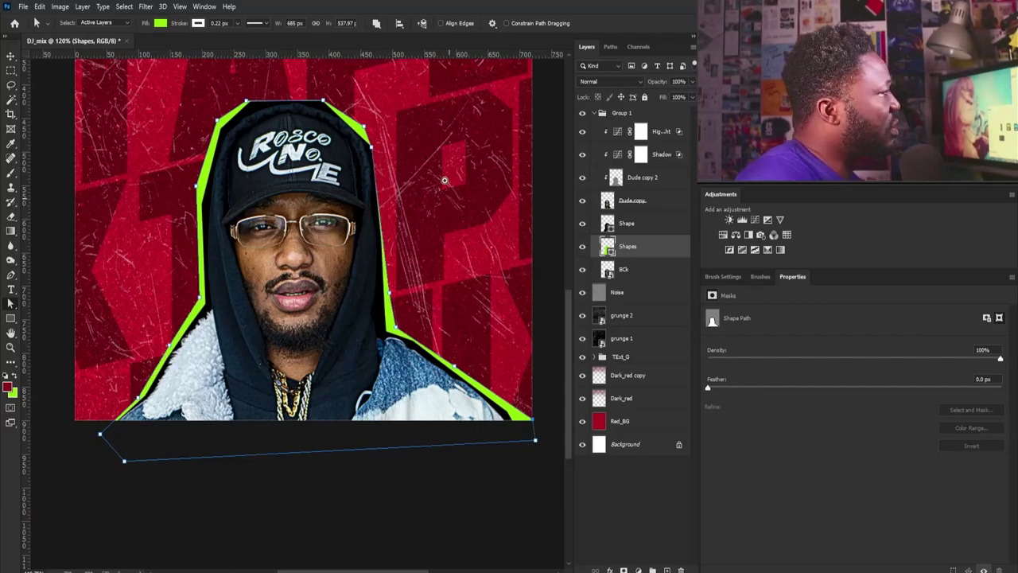
# - Collapse Group 1 and create a new layer named Scribble directly above the Noise layer
pyautogui.hotkey('ctrl', '0')
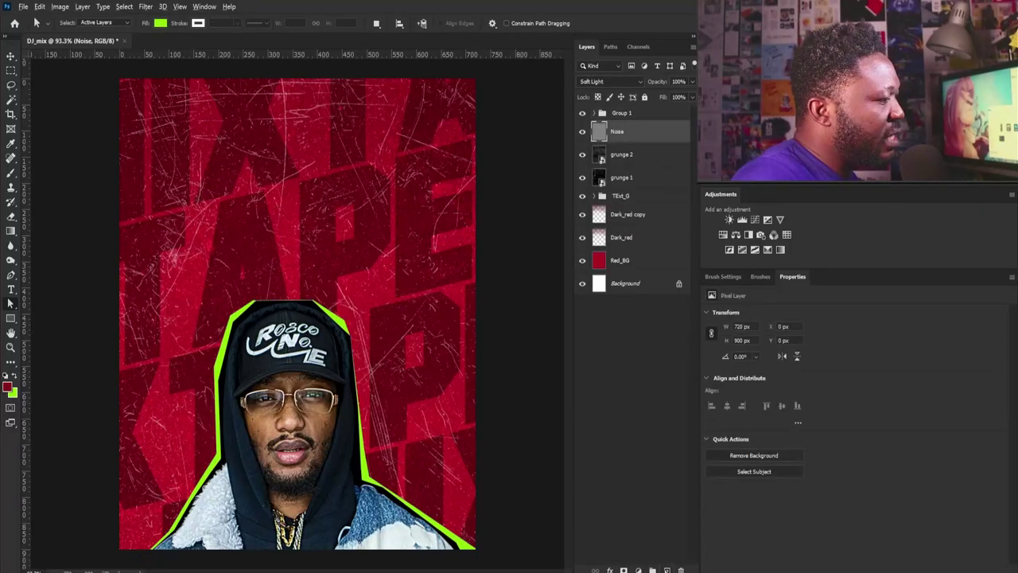
pyautogui.hotkey('ctrl', 'shift', 'n')
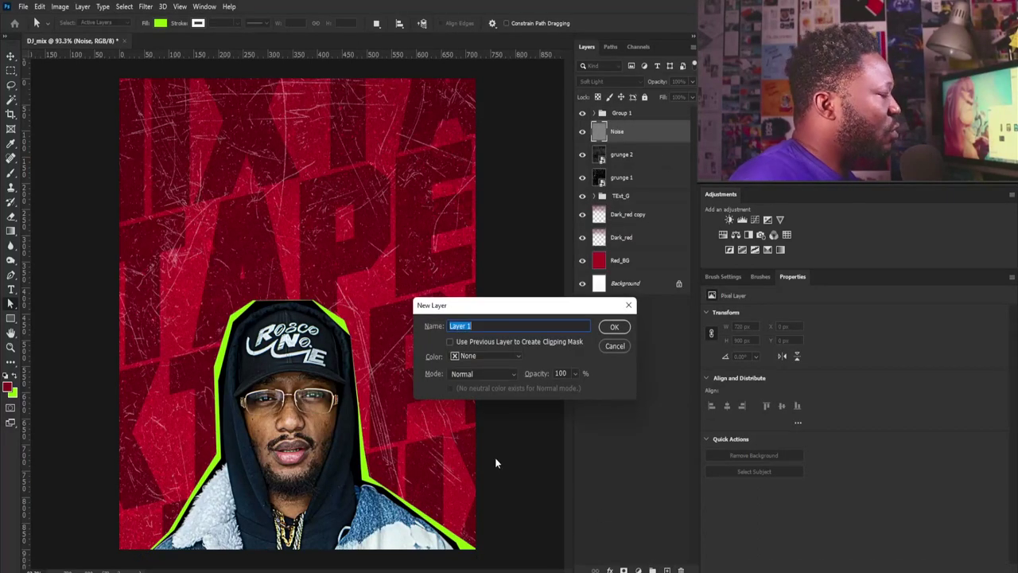
pyautogui.write('Scribble')
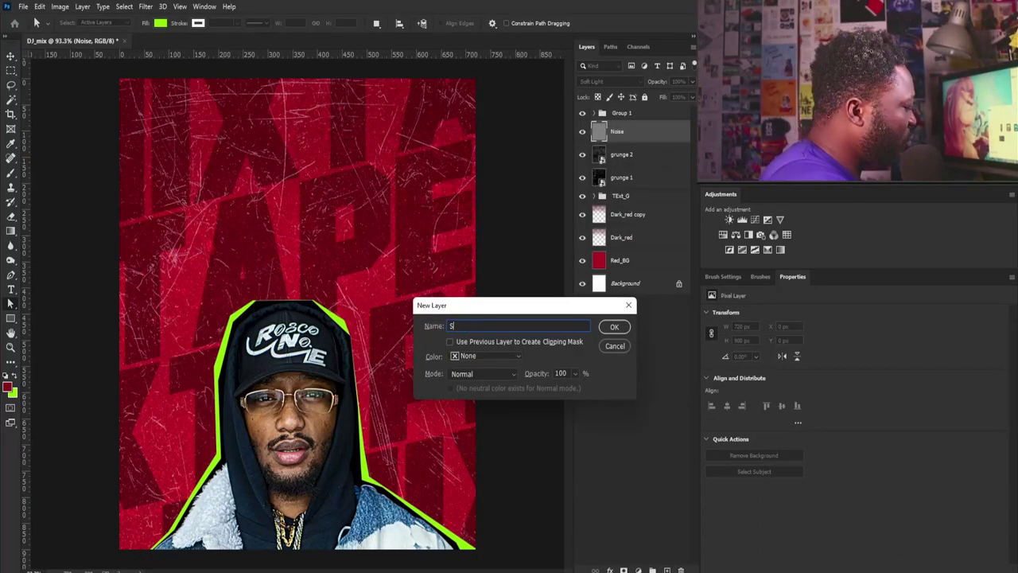
pyautogui.click(615, 327)
# - Make lime green the foreground colour and choose the hard round tip with 100% hardness for the Brush tool
pyautogui.click(15, 377)
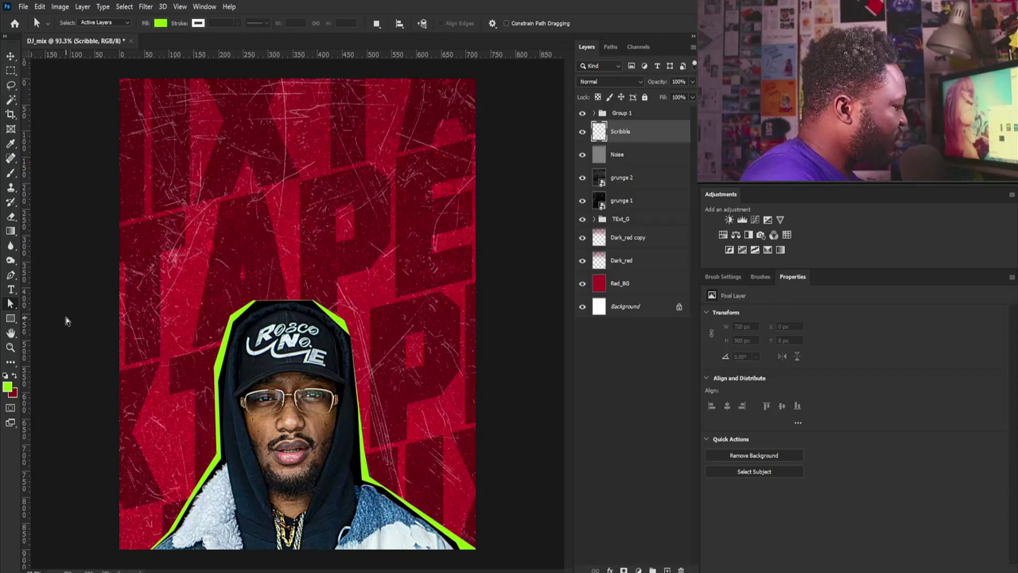
pyautogui.press('b')
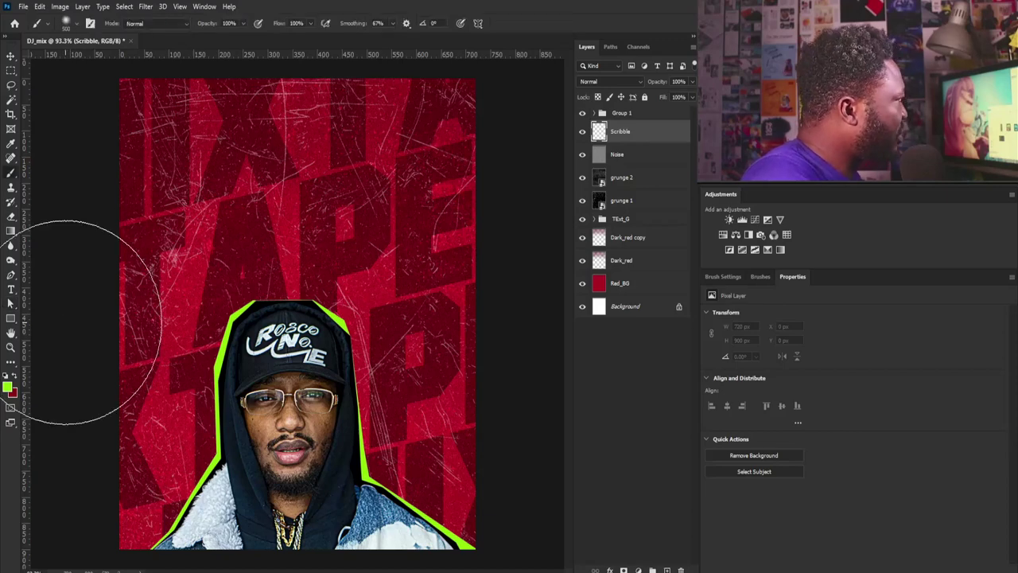
pyautogui.click(729, 276)
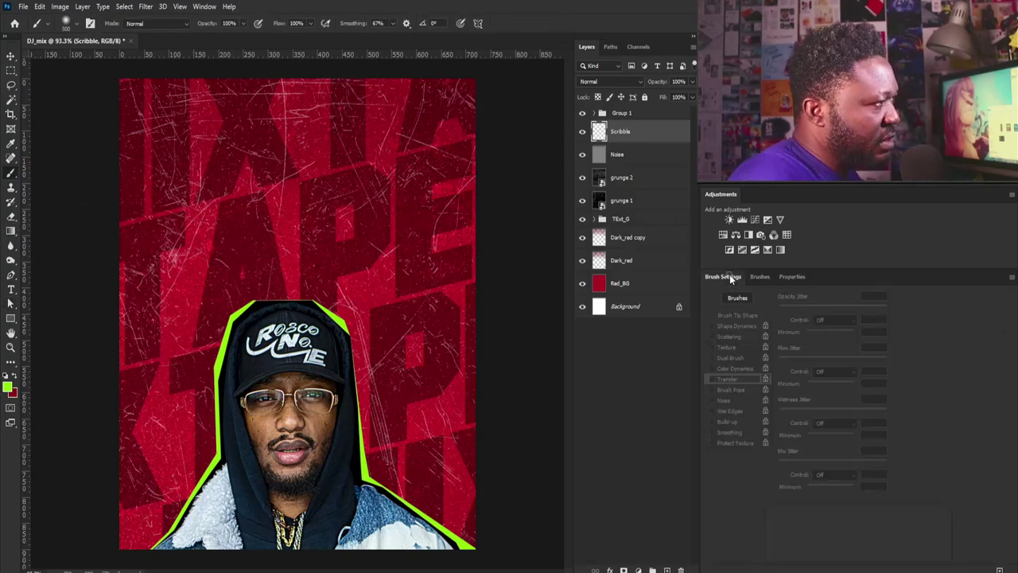
pyautogui.click(741, 316)
pyautogui.click(803, 302)
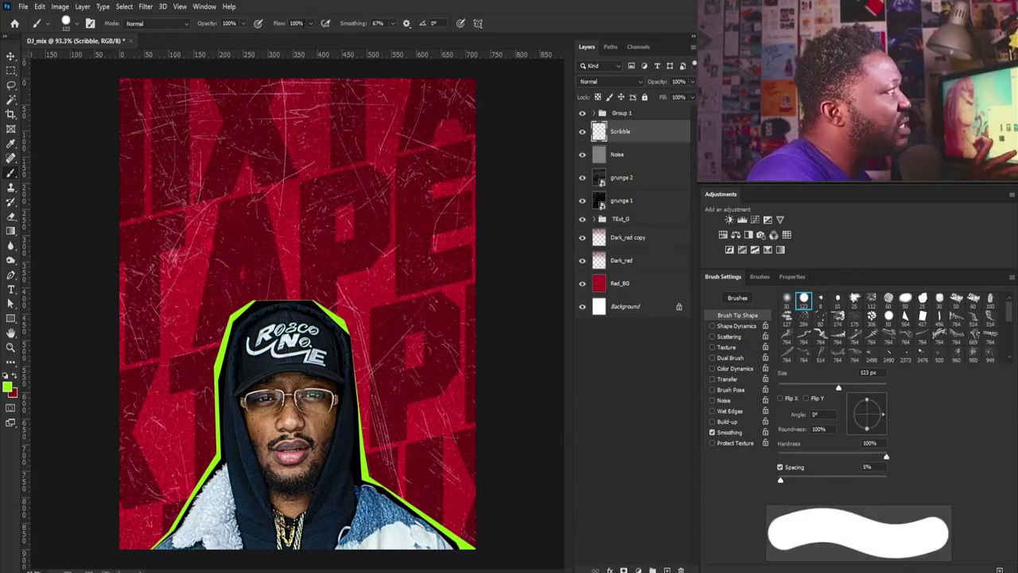
# - Set the brush size to 2 px and its smoothing to 0%
pyautogui.click(303, 24)
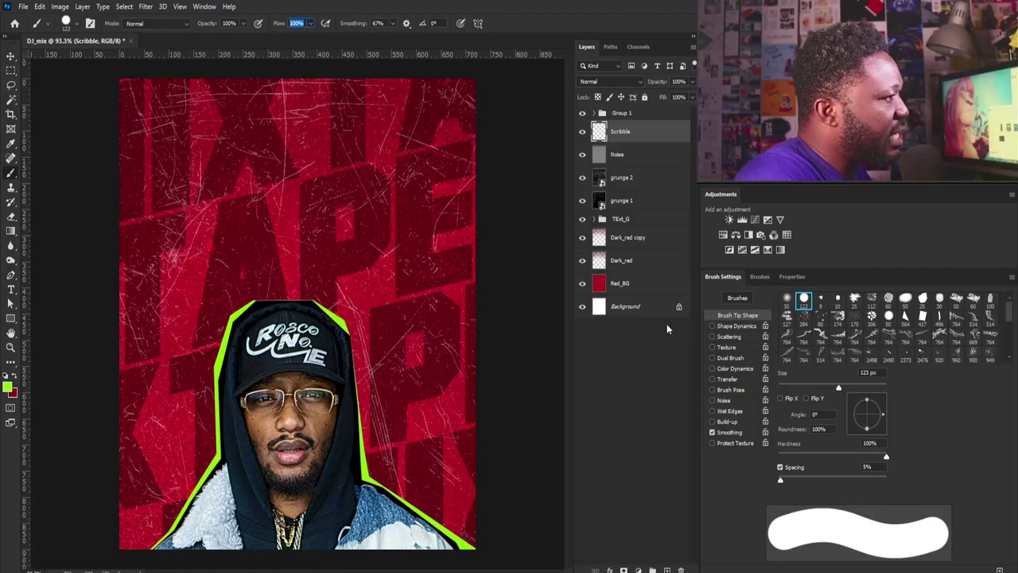
pyautogui.moveTo(838, 388); pyautogui.dragTo(777, 385)
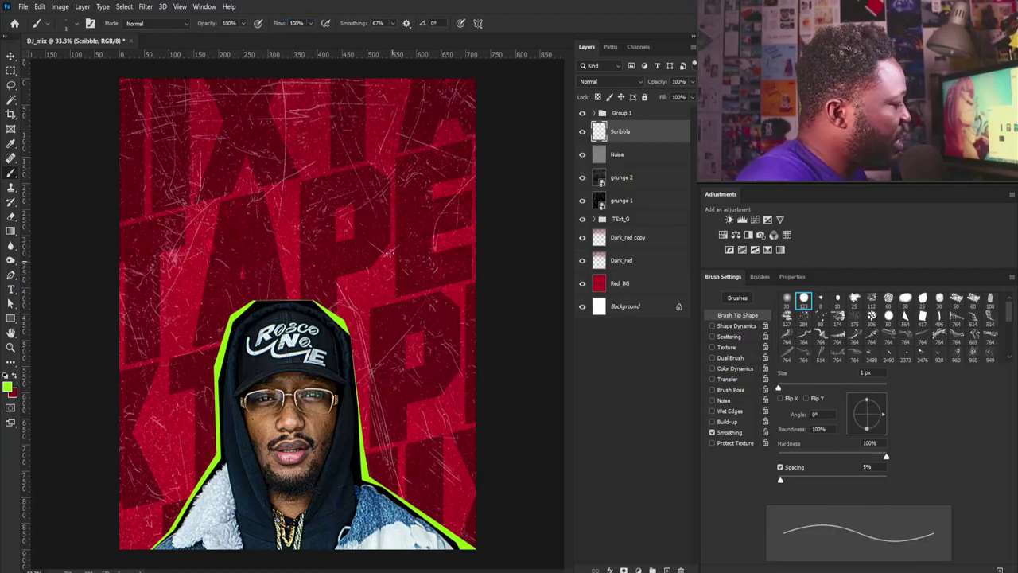
pyautogui.press(']')
pyautogui.click(391, 23)
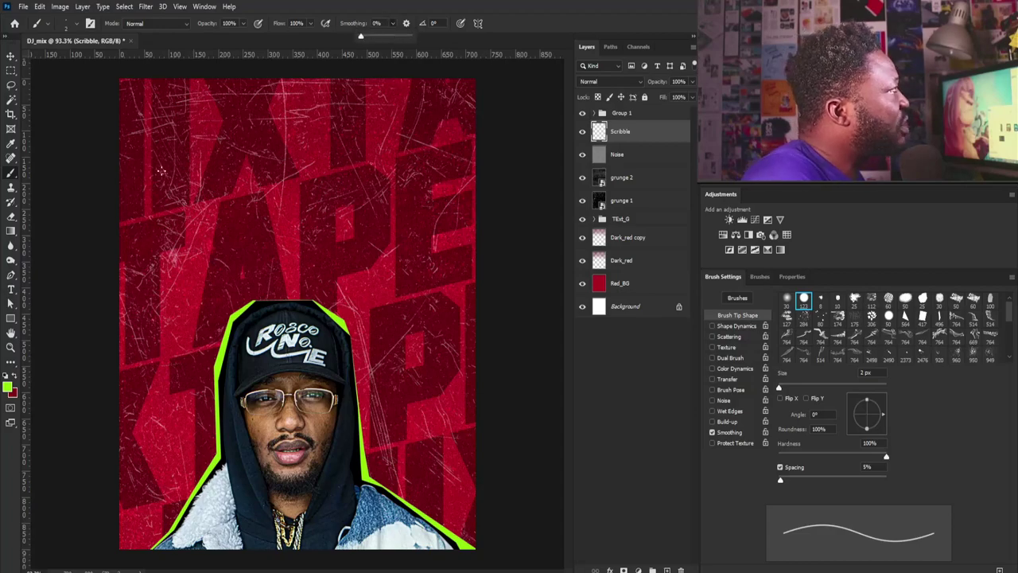
# - Scribble loose overlapping lime loops on the red background beside the portrait's left-hand shoulder
pyautogui.scroll(4, 271, 418)
pyautogui.moveTo(279, 457); pyautogui.dragTo(375, 303)
pyautogui.moveTo(177, 344); pyautogui.dragTo(285, 310)
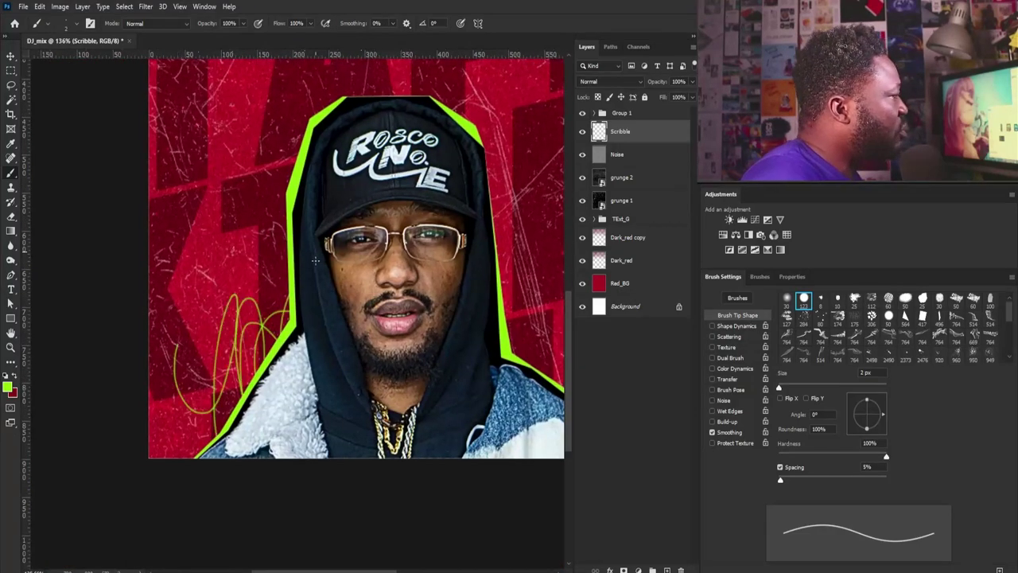
# - Reduce the brush to 1 px and add finer lime scribbles on both sides of the portrait's shoulders
pyautogui.press('[')
pyautogui.moveTo(226, 357); pyautogui.dragTo(159, 442)
pyautogui.moveTo(421, 374); pyautogui.dragTo(222, 367)
pyautogui.moveTo(373, 358)
pyautogui.mouseDown()
pyautogui.moveTo(468, 478)
pyautogui.moveTo(445, 397)
pyautogui.moveTo(454, 438)
pyautogui.mouseUp()
pyautogui.hotkey('ctrl', '0')
pyautogui.moveTo(171, 509)
pyautogui.mouseDown()
pyautogui.moveTo(140, 533)
pyautogui.moveTo(179, 501)
pyautogui.mouseUp()
# - Expand Group 1 and rename it Dude
pyautogui.click(594, 112)
pyautogui.doubleClick(622, 114)
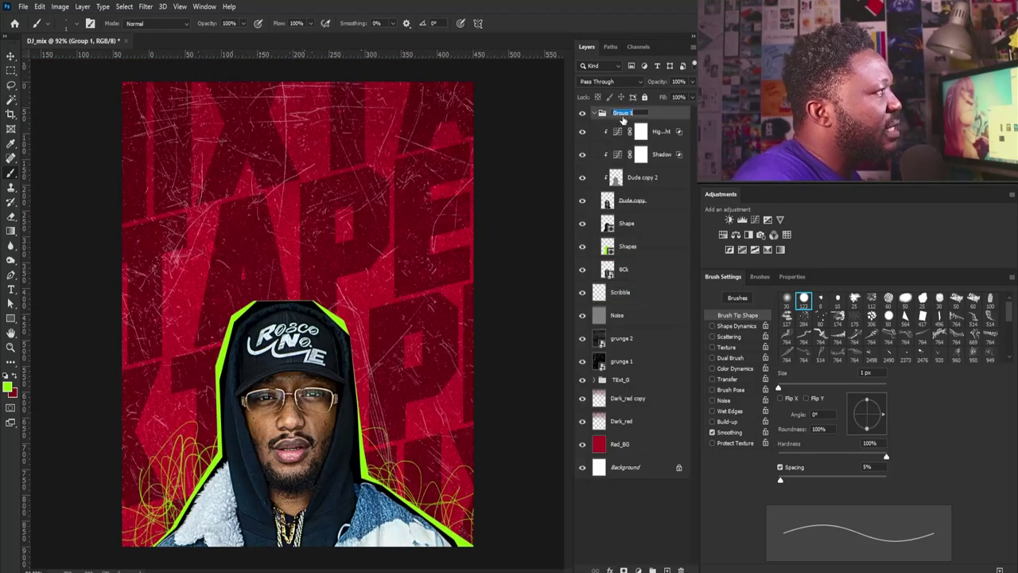
pyautogui.write('Dude')
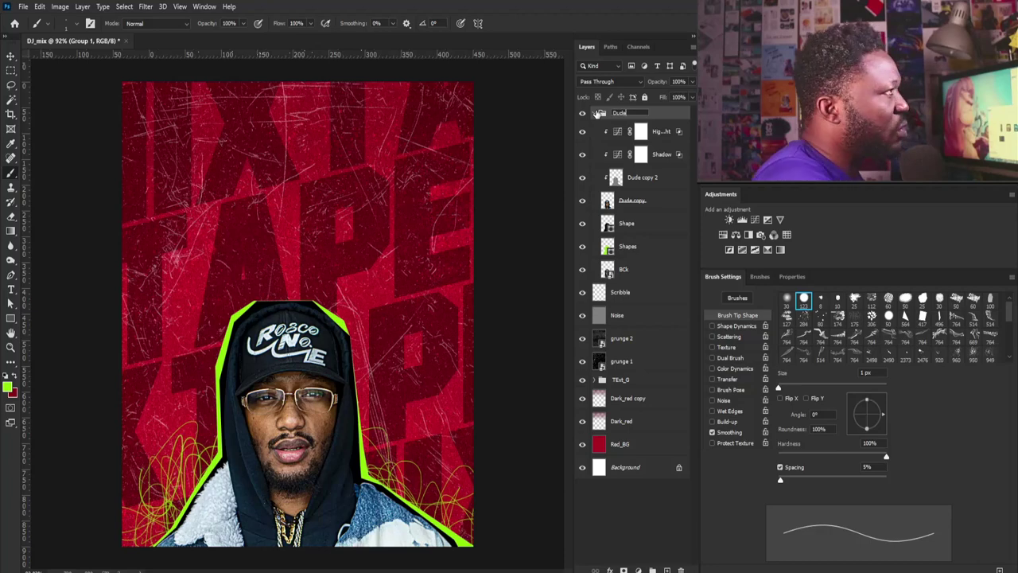
pyautogui.press('Return')
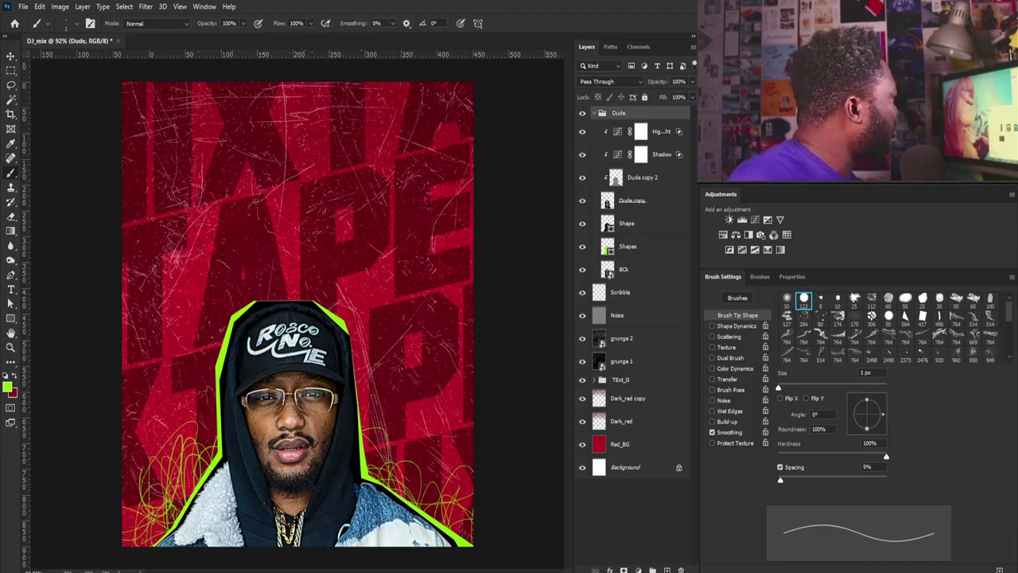
# - Place the grunge 1 texture above the Dude group, rotated 180° and scaled to about 65%, covering the flyer's lower half
pyautogui.moveTo(373, 404); pyautogui.dragTo(340, 421)
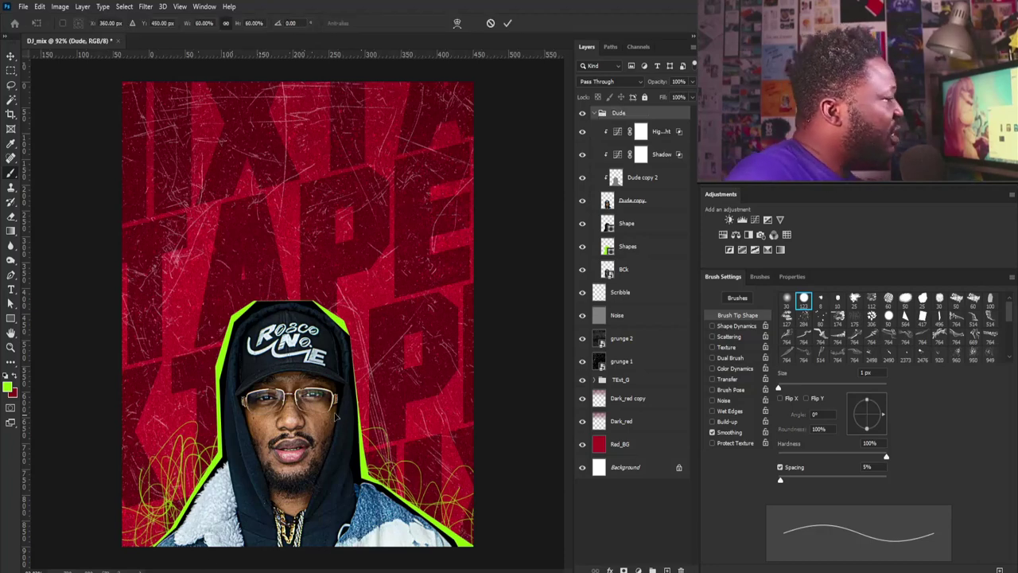
pyautogui.moveTo(503, 180); pyautogui.dragTo(364, 418)
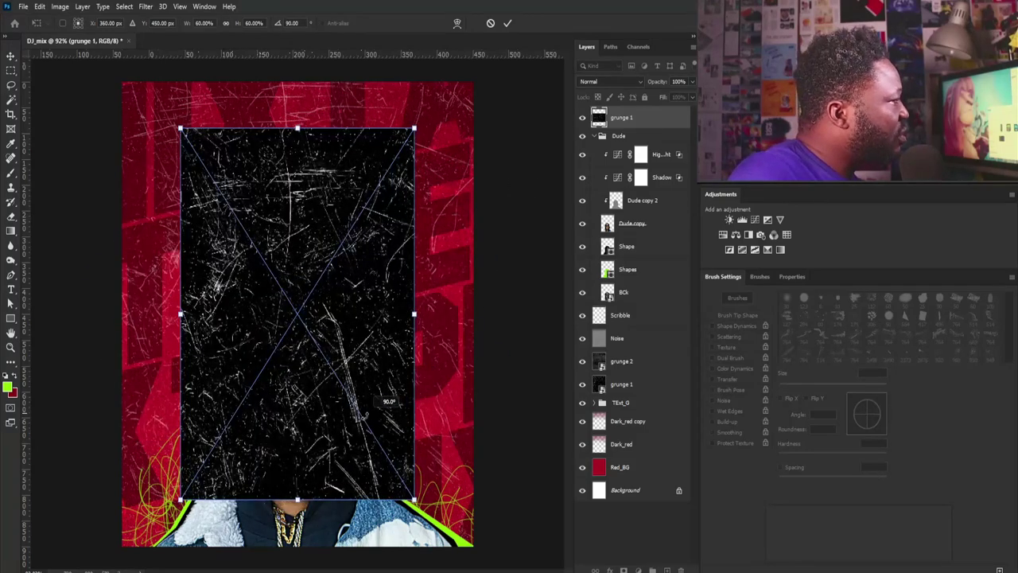
pyautogui.moveTo(359, 321); pyautogui.dragTo(341, 424)
pyautogui.moveTo(412, 248); pyautogui.dragTo(452, 531)
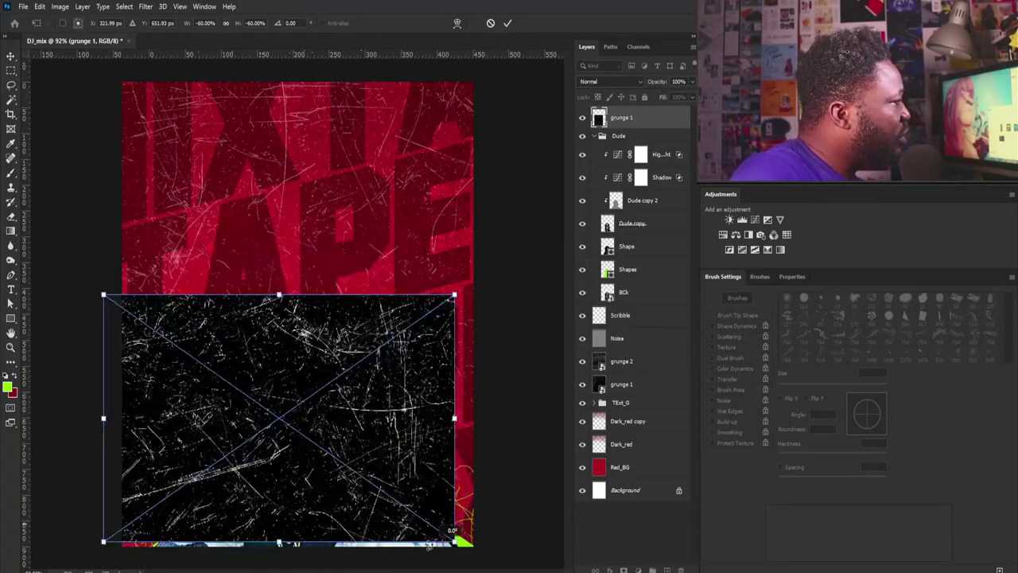
pyautogui.moveTo(359, 471); pyautogui.dragTo(396, 467)
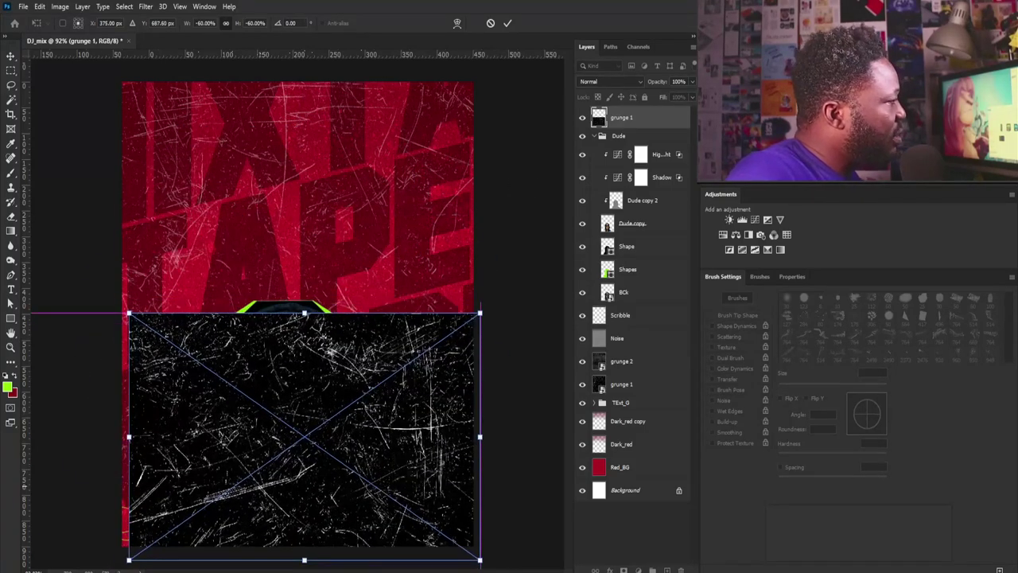
pyautogui.keyDown('alt'); pyautogui.moveTo(480, 312); pyautogui.dragTo(494, 299); pyautogui.keyUp('alt')
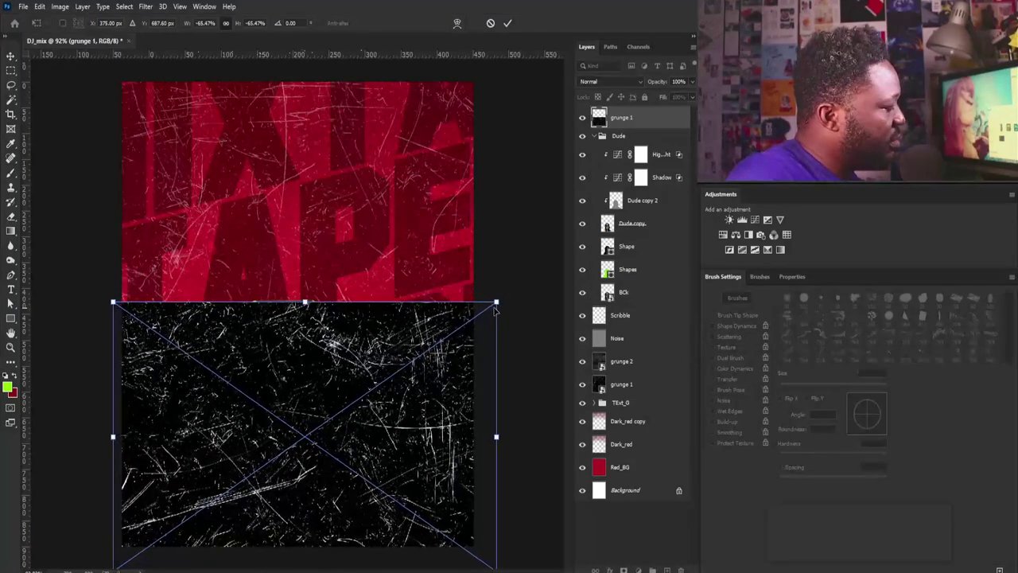
pyautogui.press('Return')
# - Set the newly placed grunge 1 layer to Screen blending at 27% opacity
pyautogui.press('b')
pyautogui.click(593, 80)
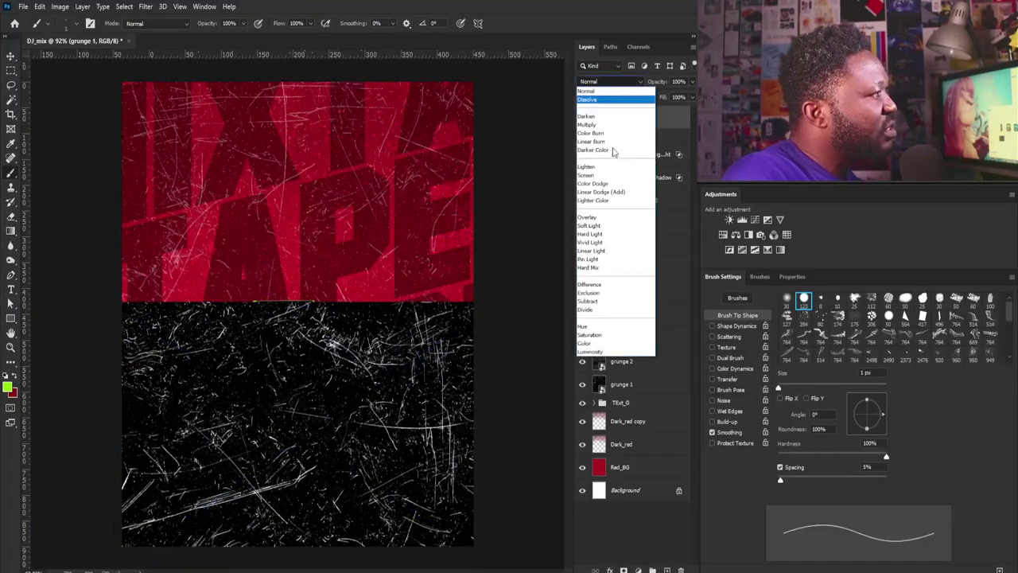
pyautogui.click(600, 175)
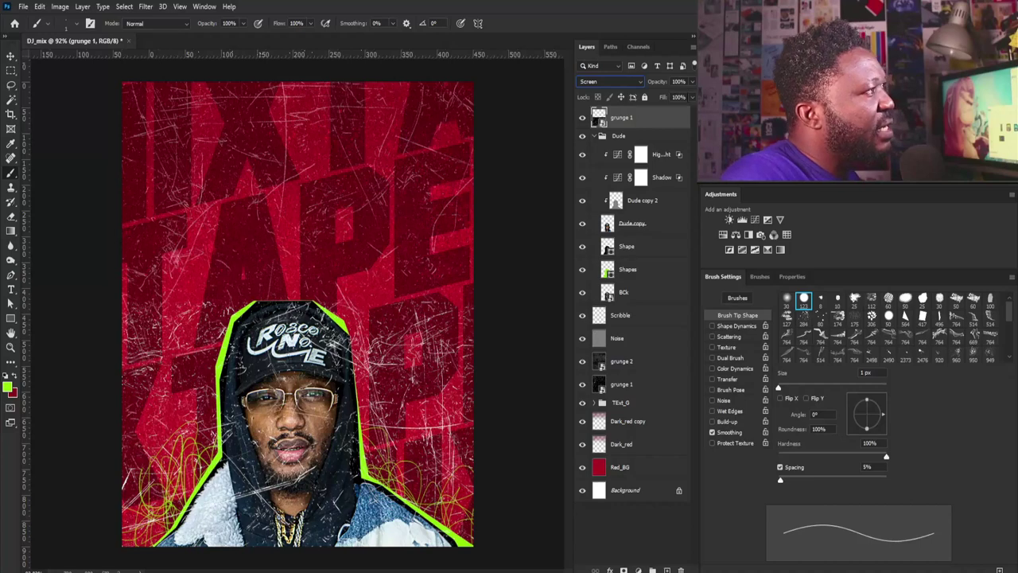
pyautogui.click(690, 97)
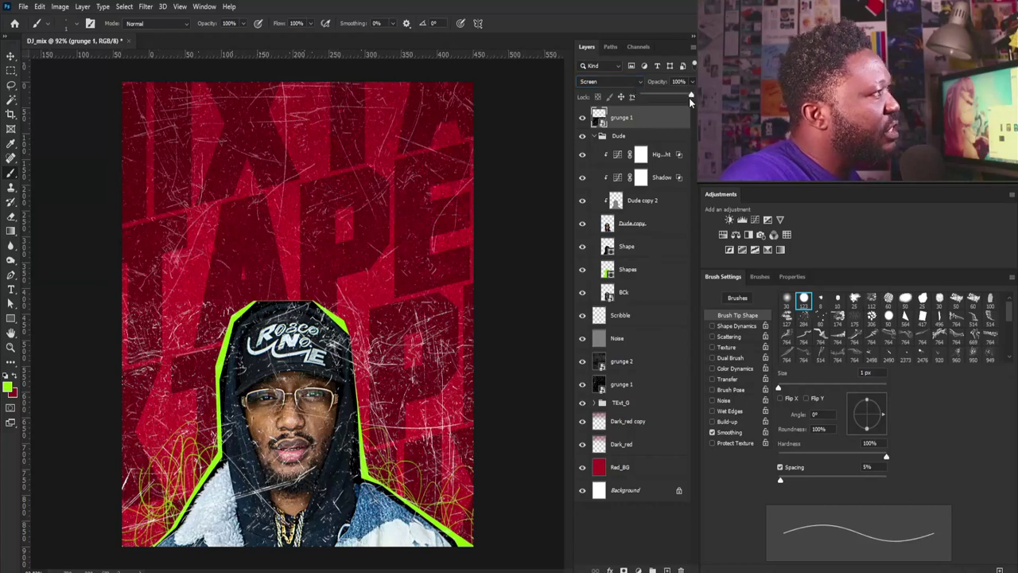
# - Move the new grunge 1 layer to the top of the Dude group and clip it to the layers below
pyautogui.moveTo(656, 106); pyautogui.dragTo(631, 149)
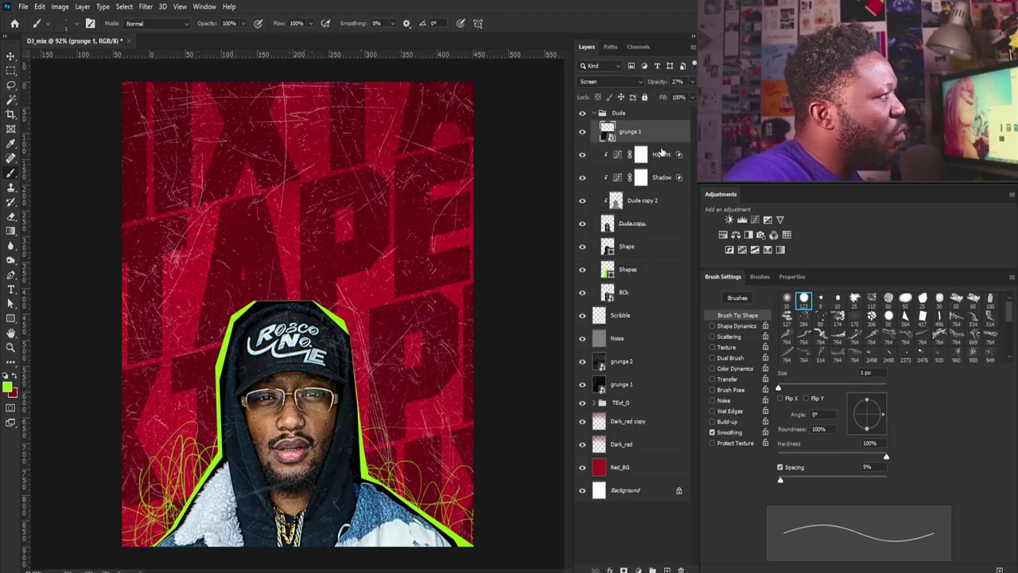
pyautogui.keyDown('alt'); pyautogui.click(661, 141); pyautogui.keyUp('alt')
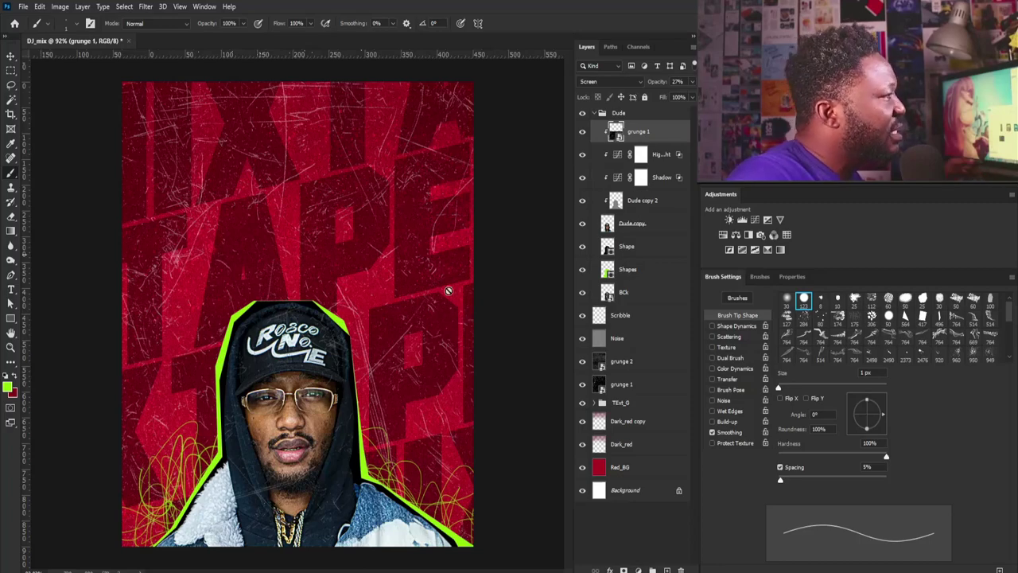
# - Add a layer mask to the clipped grunge 1 layer
pyautogui.scroll(2, 248, 415)
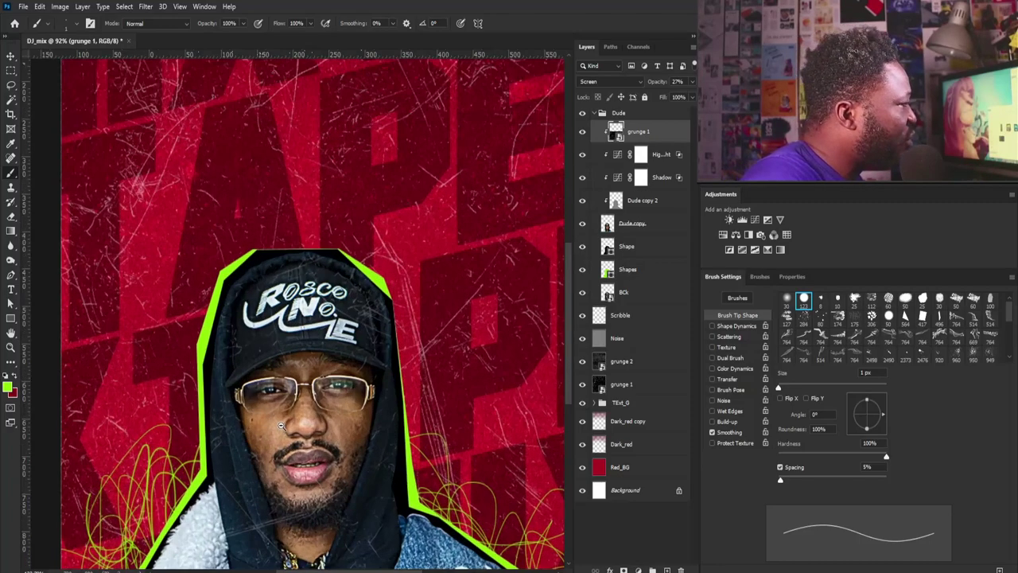
pyautogui.click(624, 570)
pyautogui.scroll(-1, 310, 422)
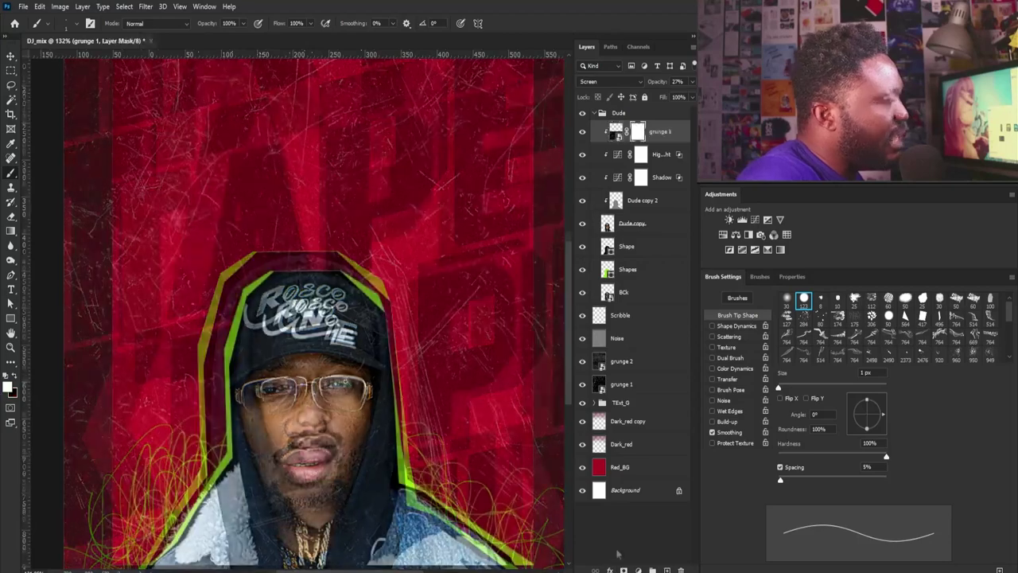
pyautogui.moveTo(310, 422); pyautogui.dragTo(338, 350)
pyautogui.scroll(2, 339, 349)
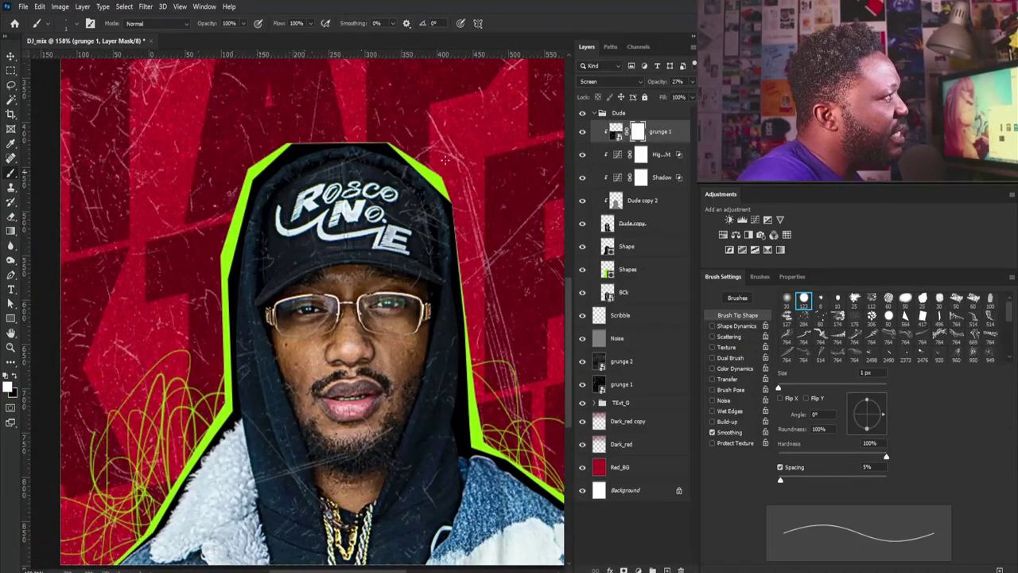
# - Mask the scratches off the face with a black 80 px soft round brush, and collapse the Dude group
pyautogui.click(13, 377)
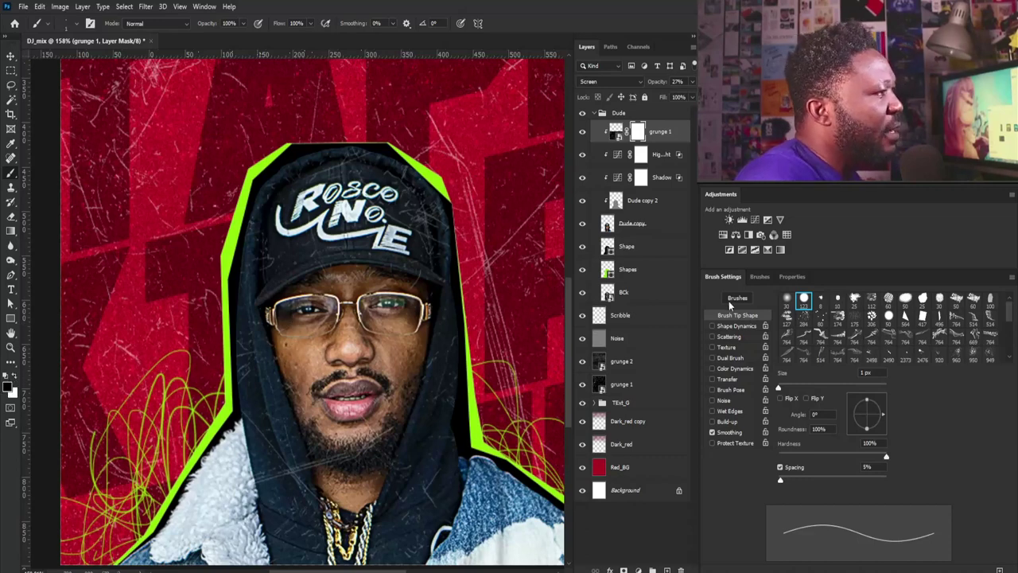
pyautogui.click(786, 302)
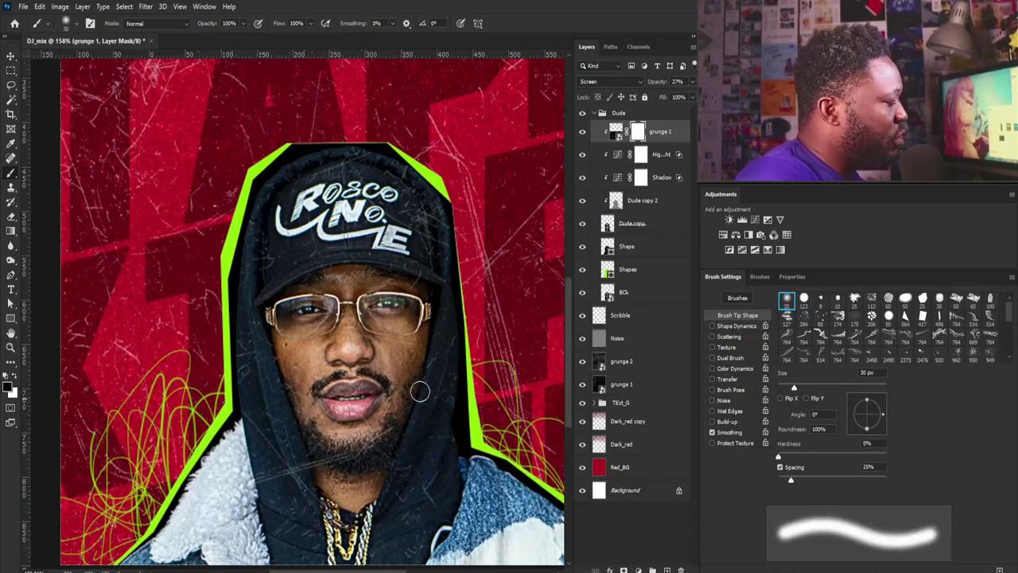
pyautogui.press(']')
pyautogui.press(']')
pyautogui.press(']')
pyautogui.press(']')
pyautogui.press(']')
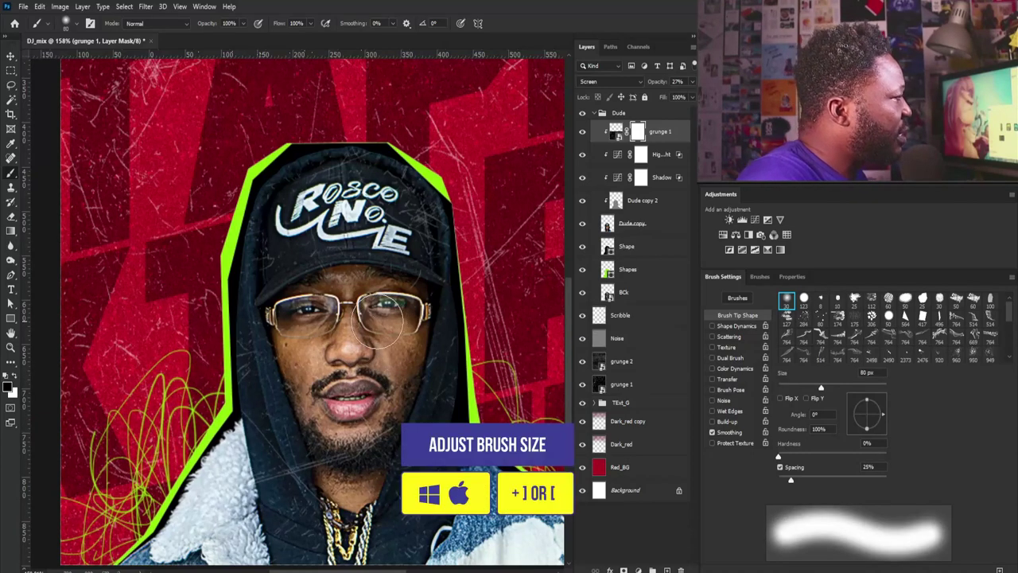
pyautogui.moveTo(382, 318)
pyautogui.mouseDown()
pyautogui.moveTo(285, 319)
pyautogui.moveTo(352, 446)
pyautogui.moveTo(330, 460)
pyautogui.moveTo(311, 432)
pyautogui.moveTo(315, 453)
pyautogui.moveTo(362, 461)
pyautogui.moveTo(377, 404)
pyautogui.moveTo(345, 400)
pyautogui.moveTo(378, 273)
pyautogui.mouseUp()
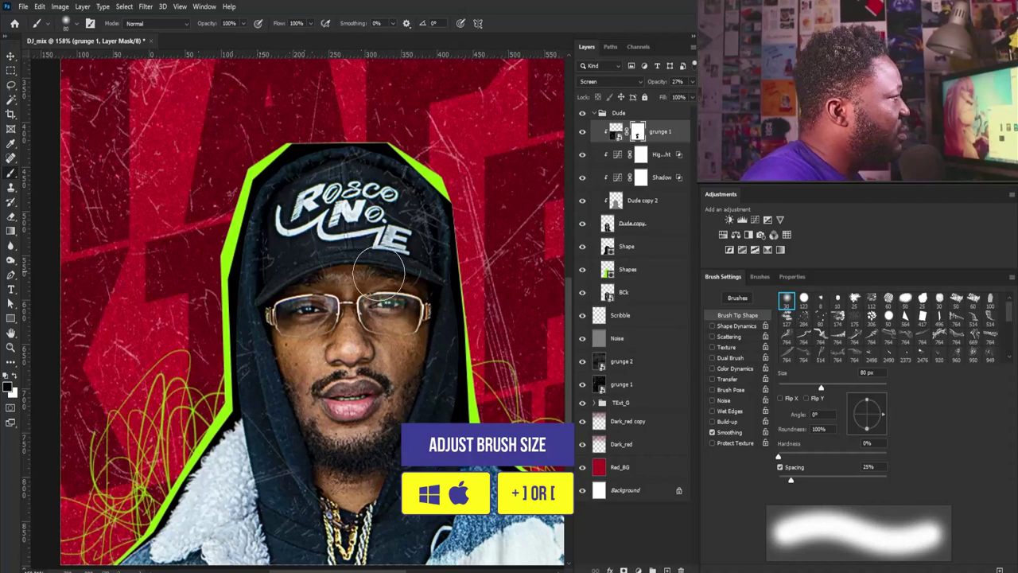
pyautogui.hotkey('ctrl', '0')
pyautogui.press('v')
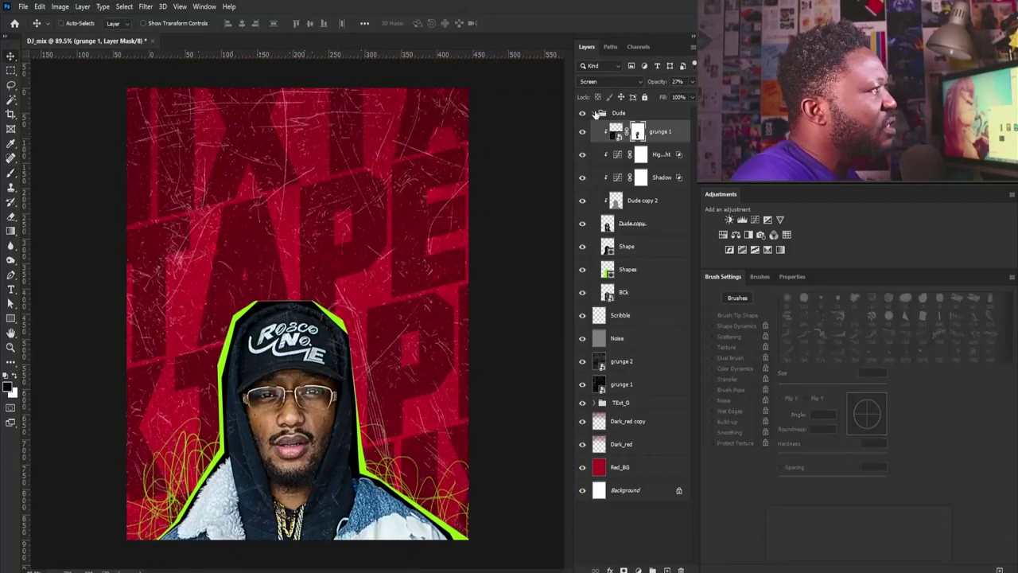
pyautogui.click(600, 113)
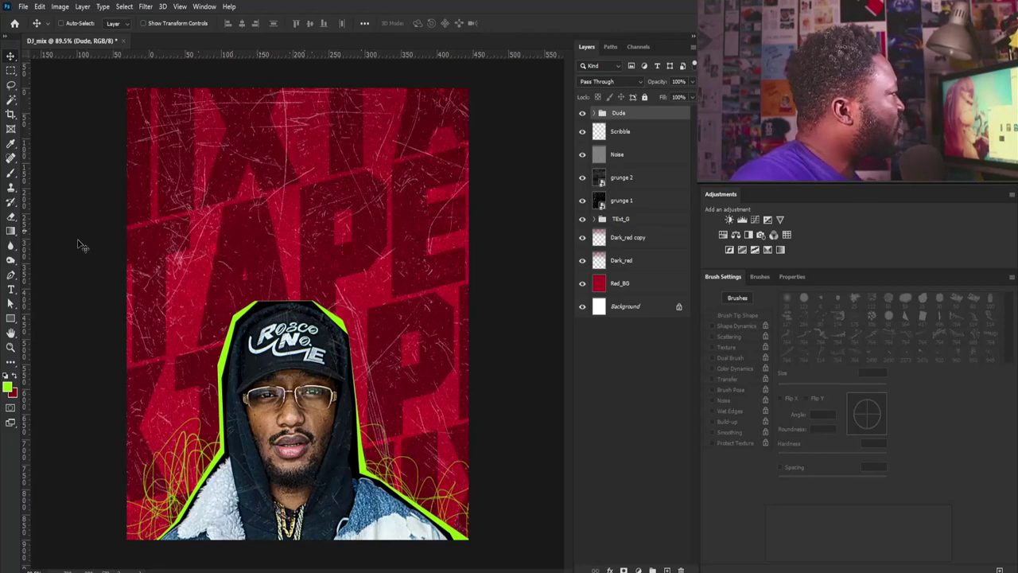
# - Lock the TExt_G group so its title text cannot be edited, and leave it collapsed
pyautogui.click(10, 288)
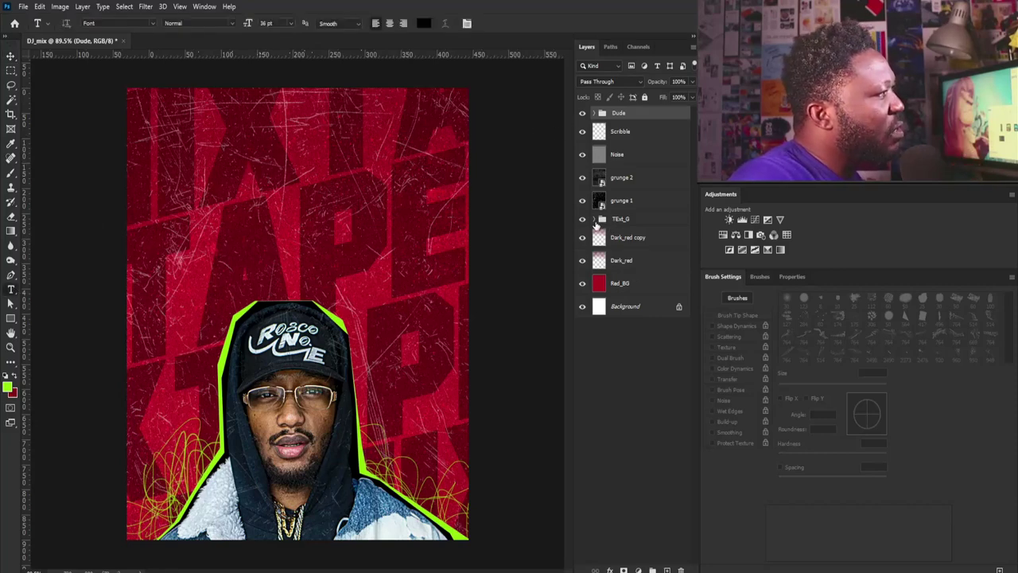
pyautogui.click(623, 219)
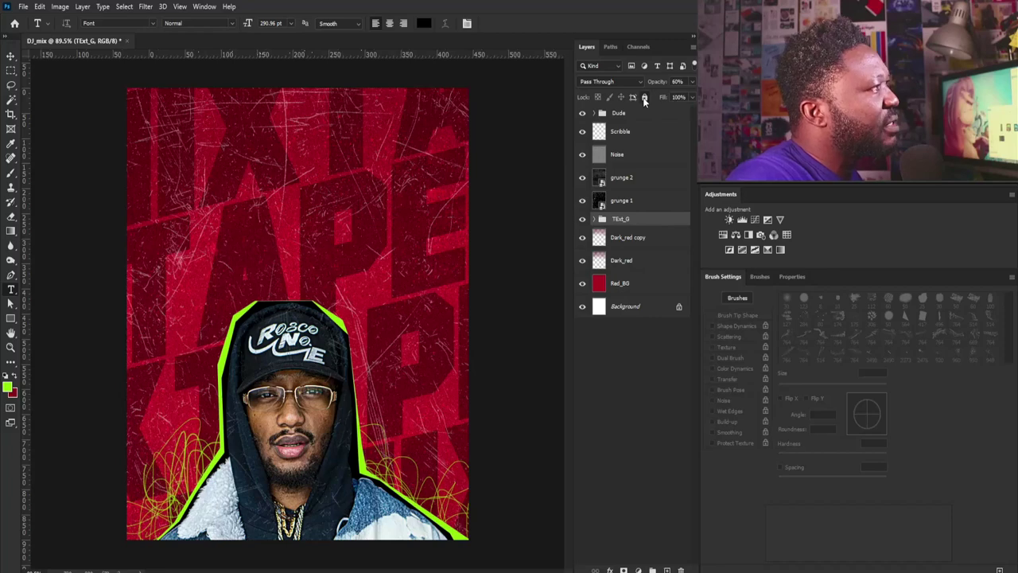
pyautogui.click(645, 98)
pyautogui.click(311, 177)
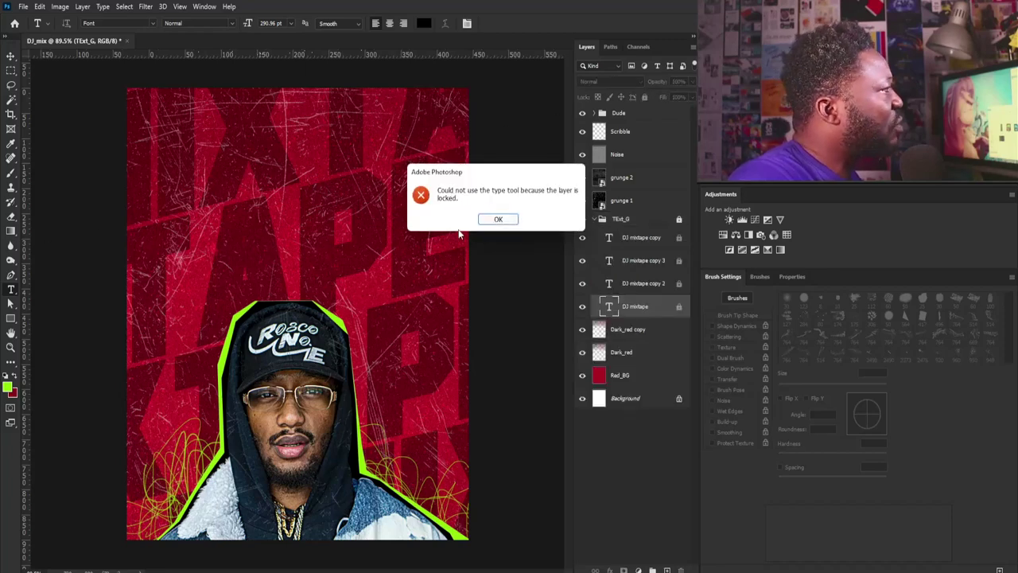
pyautogui.click(496, 220)
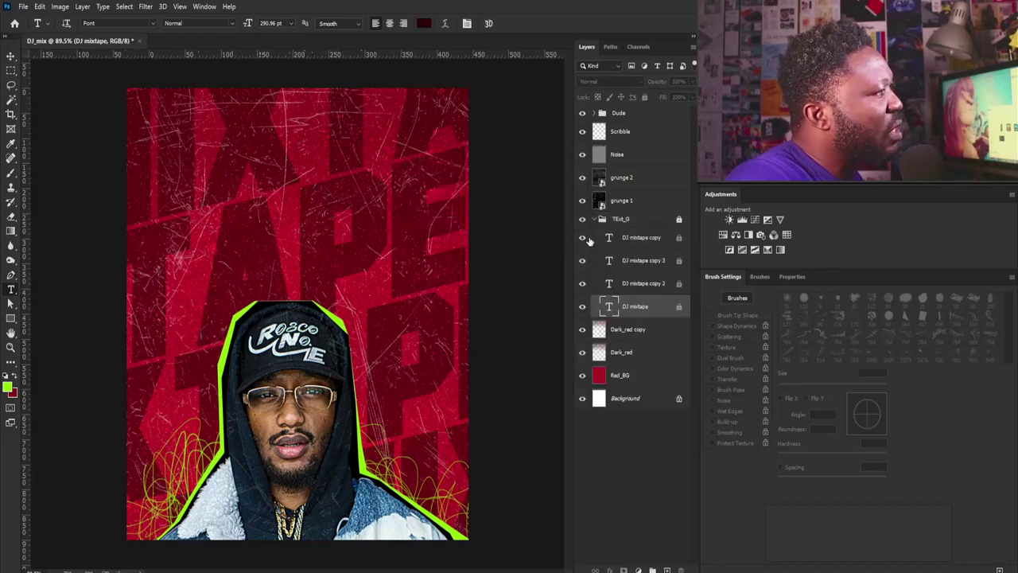
pyautogui.click(593, 221)
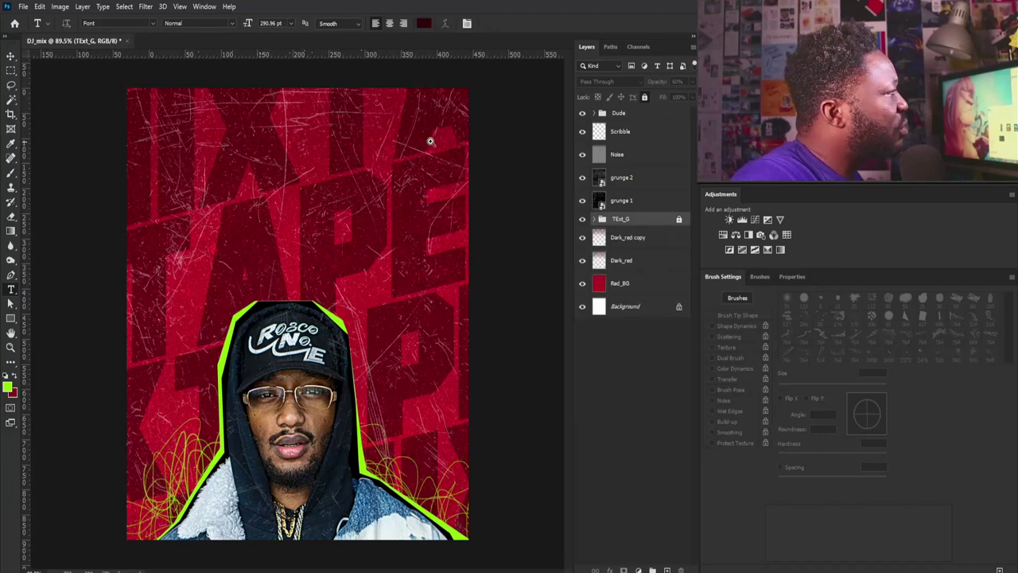
# - Create a new 36 pt text layer reading DJ mixtape and centre it on the flyer above the portrait
pyautogui.scroll(-5, 430, 139)
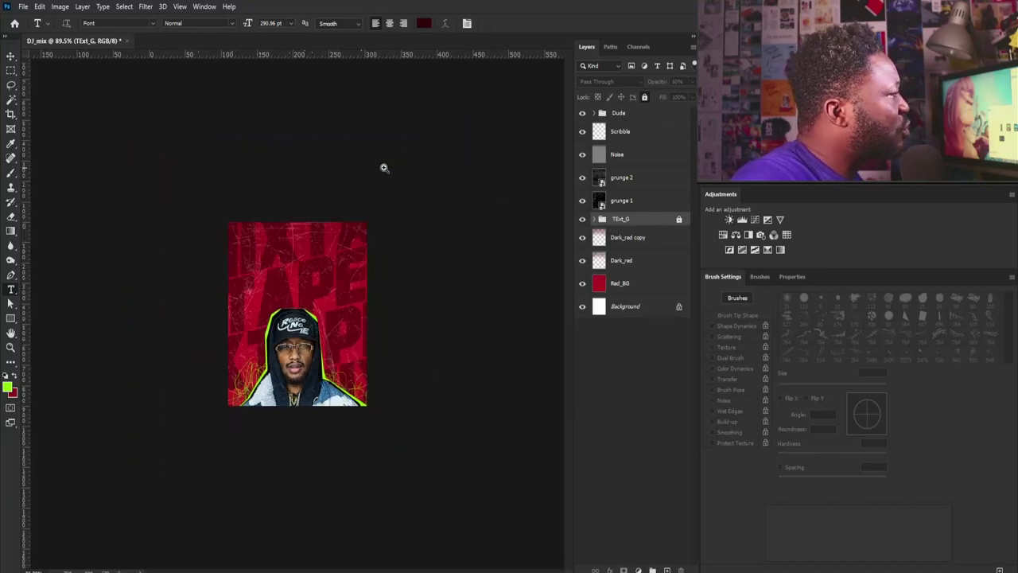
pyautogui.click(174, 141)
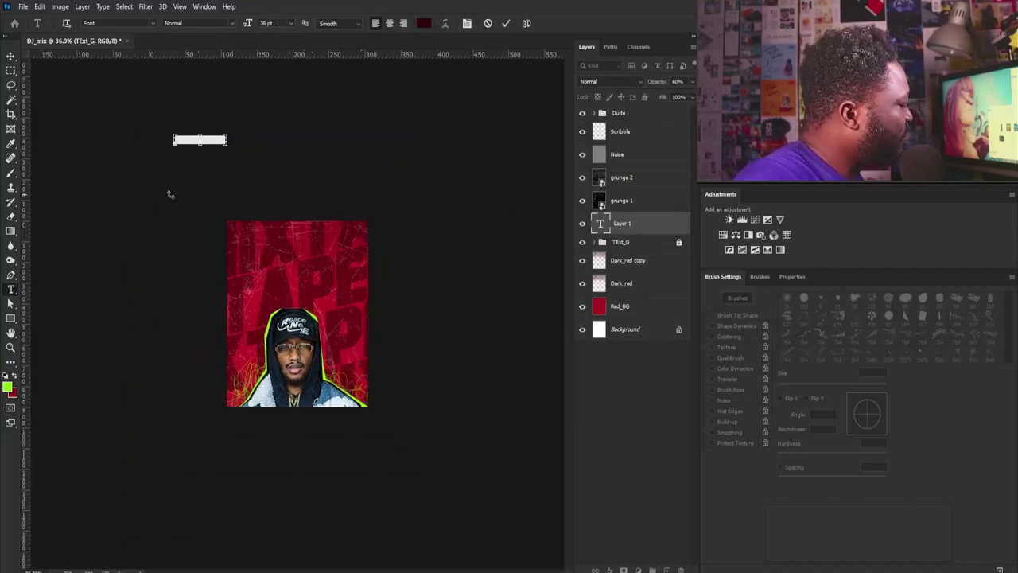
pyautogui.press('BackSpace')
pyautogui.click(11, 57)
pyautogui.moveTo(166, 140); pyautogui.dragTo(264, 265)
pyautogui.scroll(6, 262, 262)
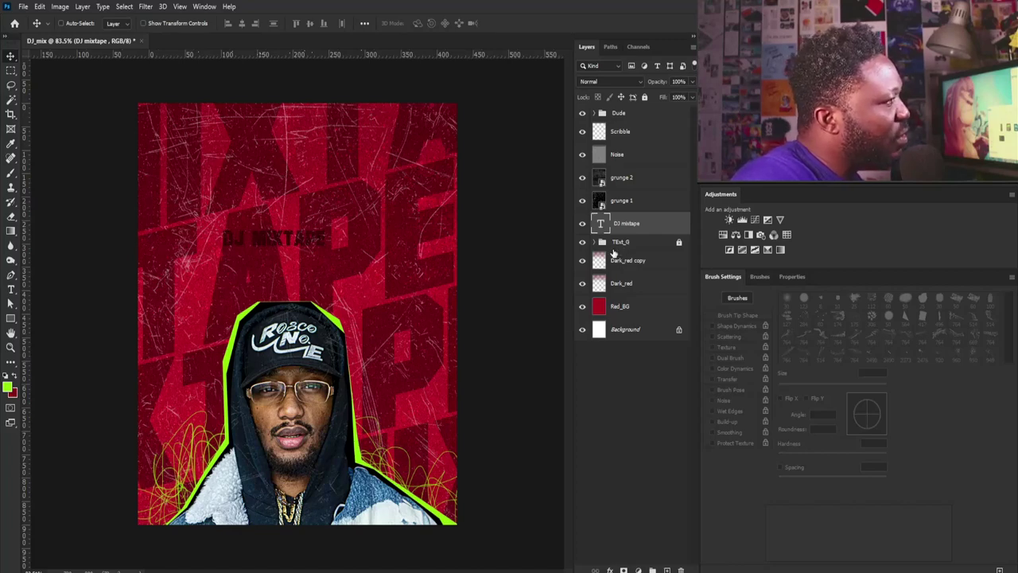
pyautogui.moveTo(280, 250); pyautogui.dragTo(297, 247)
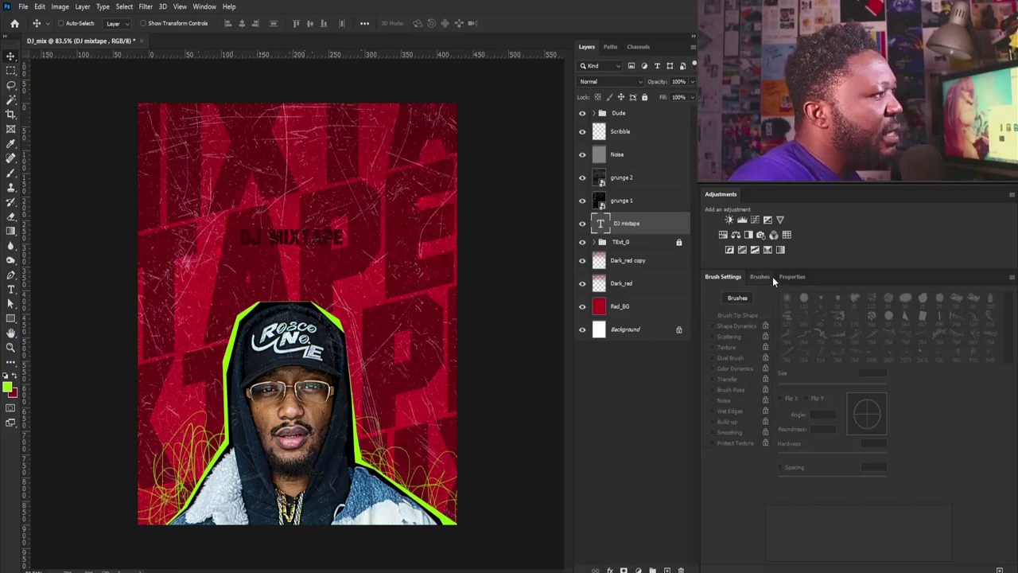
# - Change the font of the DJ mixtape text layer to Swiss911 UCm BT
pyautogui.click(791, 275)
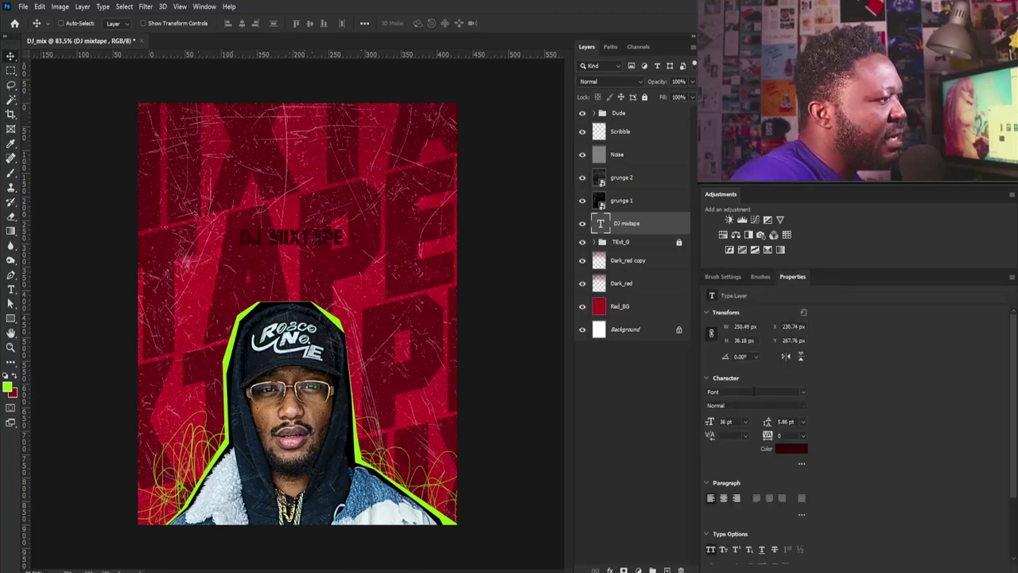
pyautogui.click(742, 391)
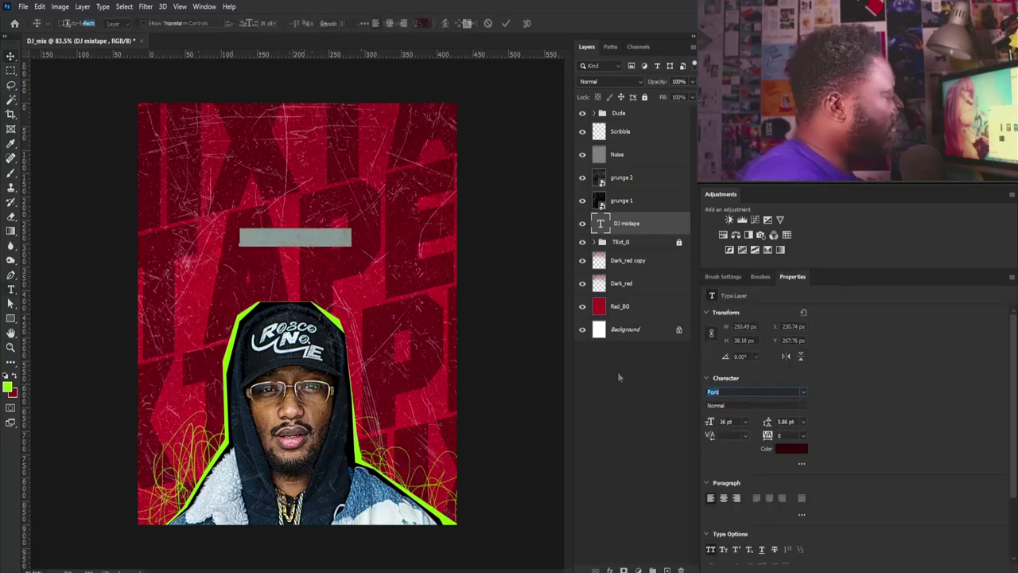
pyautogui.write('swiss911 UCm BT')
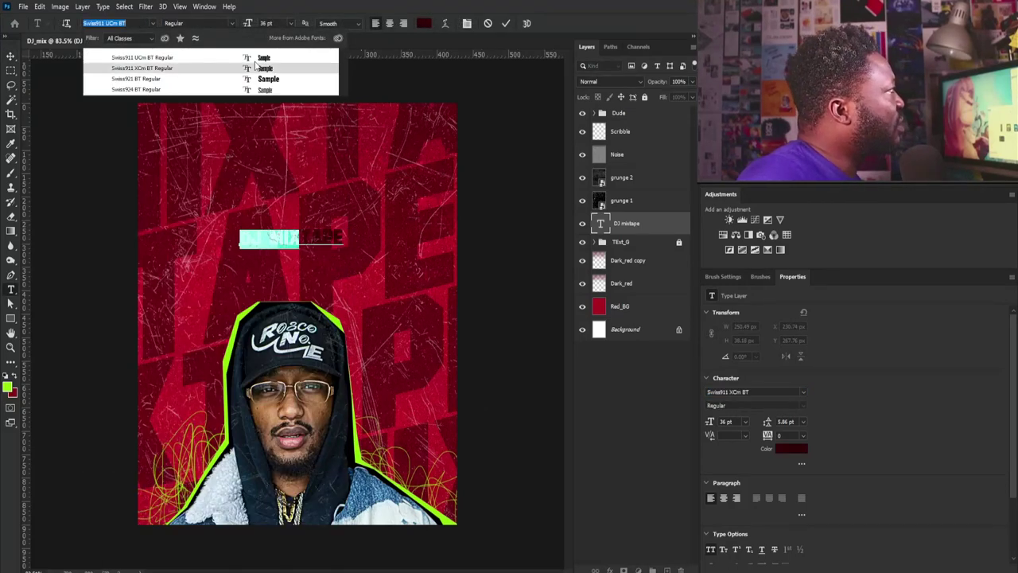
pyautogui.click(255, 60)
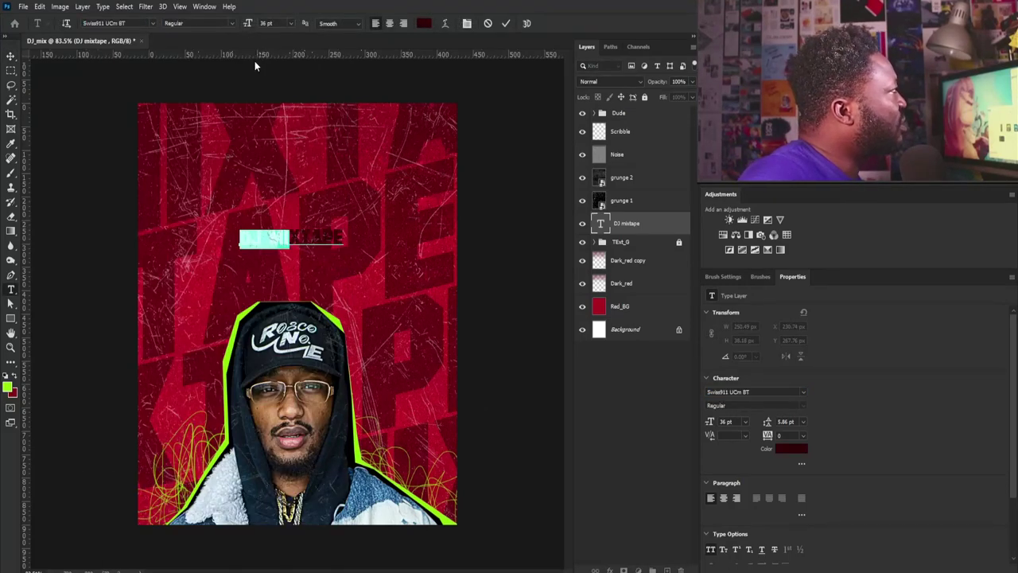
pyautogui.click(11, 57)
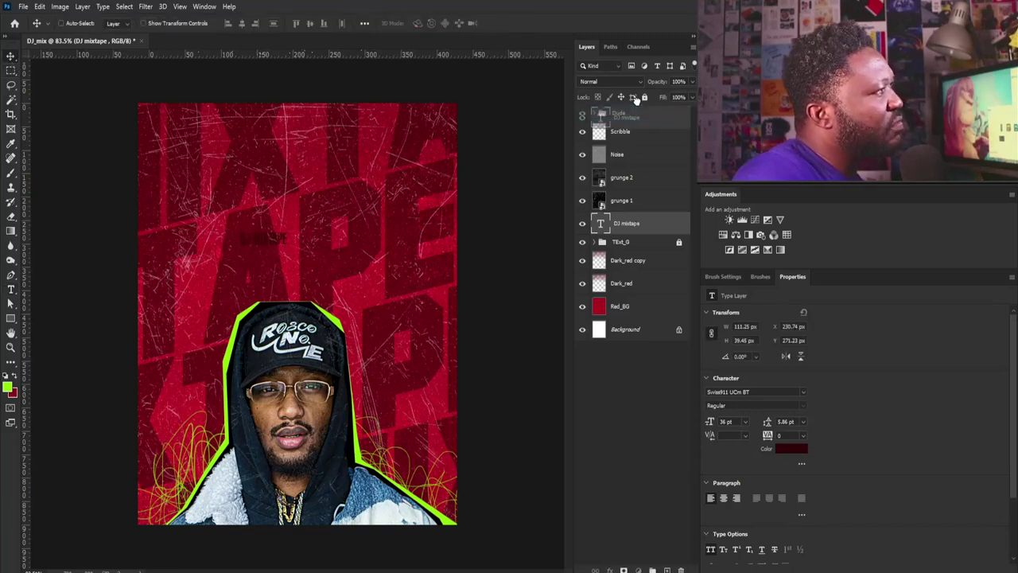
# - Bring the DJ mixtape layer to the top of the layer stack and scale its text up to about 219 pt
pyautogui.moveTo(632, 107); pyautogui.dragTo(628, 112)
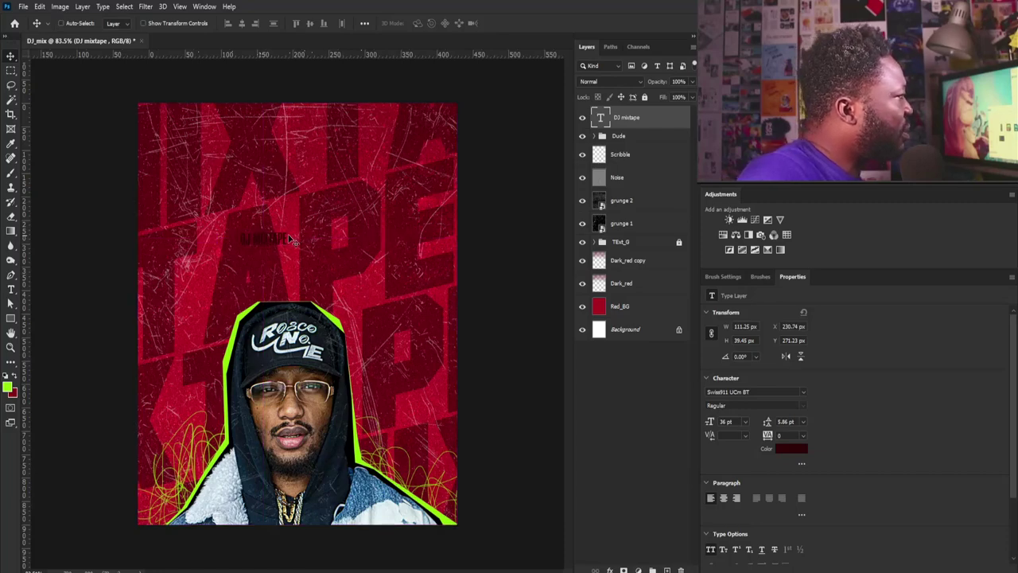
pyautogui.hotkey('ctrl', 't')
pyautogui.hotkey('ctrl', 't')
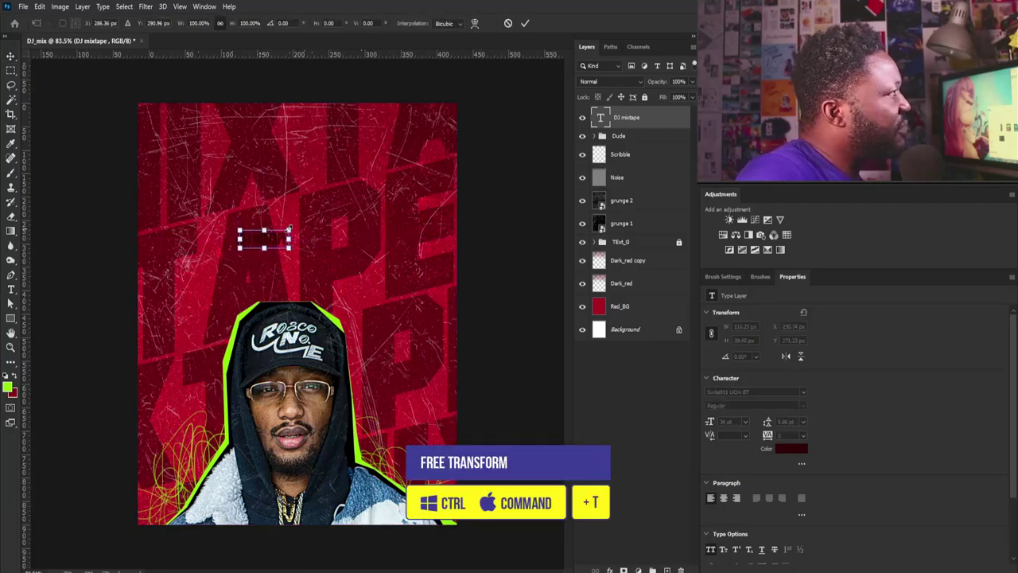
pyautogui.moveTo(289, 228); pyautogui.dragTo(345, 223)
pyautogui.press('Return')
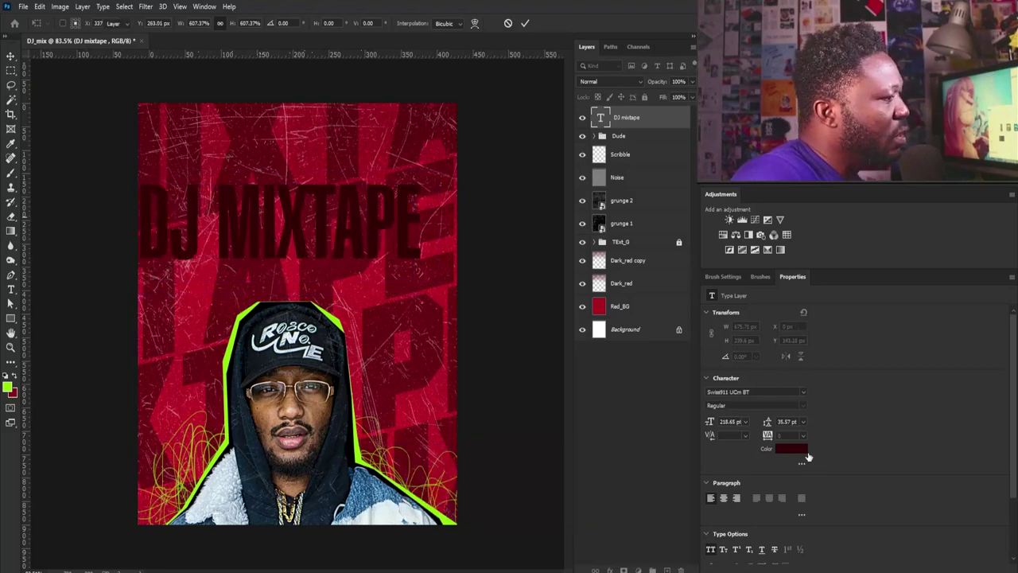
# - Turn off All Caps for the DJ mixtape headline and shift it right so it sits above the portrait
pyautogui.click(711, 549)
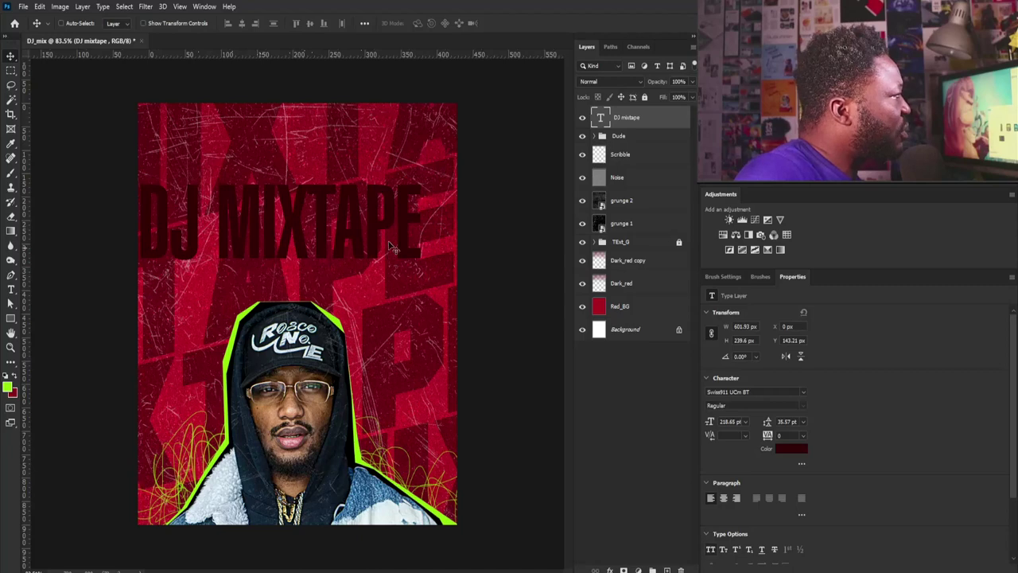
pyautogui.moveTo(308, 242); pyautogui.dragTo(350, 241)
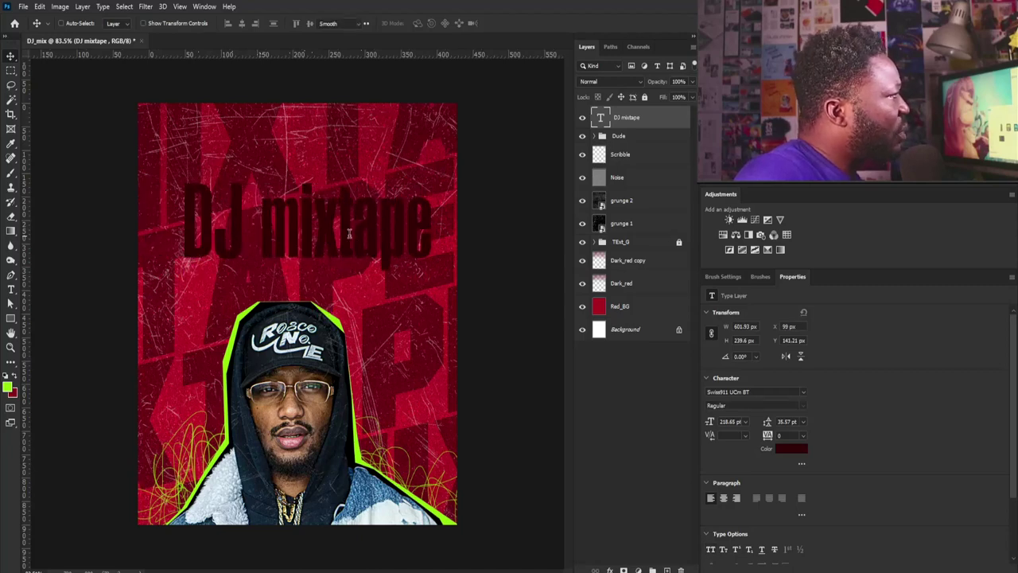
# - Delete DJ from the headline so it reads mixtape, and recolour it lime green 90eb0a sampled from the portrait's outline
pyautogui.doubleClick(349, 233)
pyautogui.moveTo(263, 215); pyautogui.dragTo(180, 216)
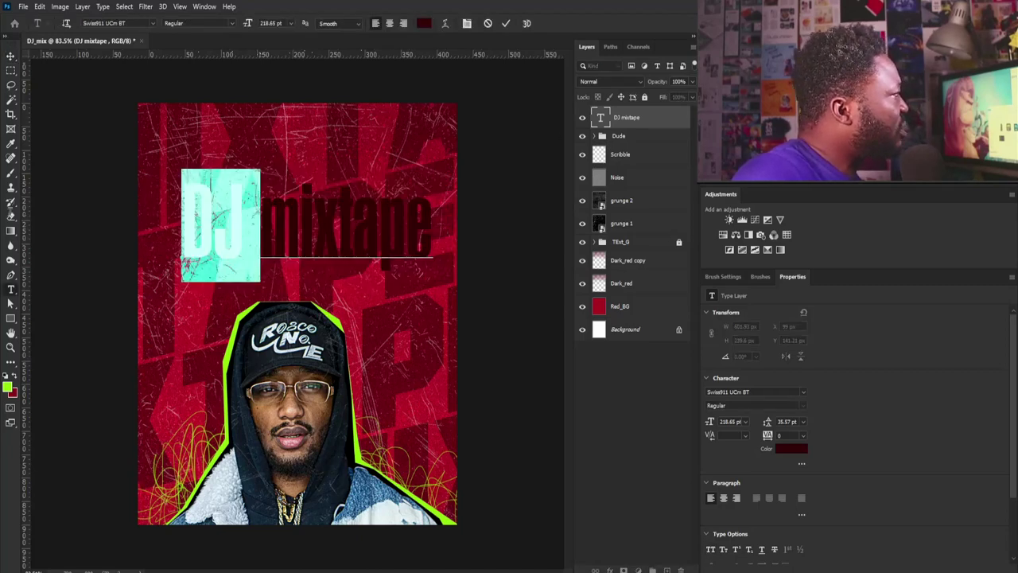
pyautogui.press('BackSpace')
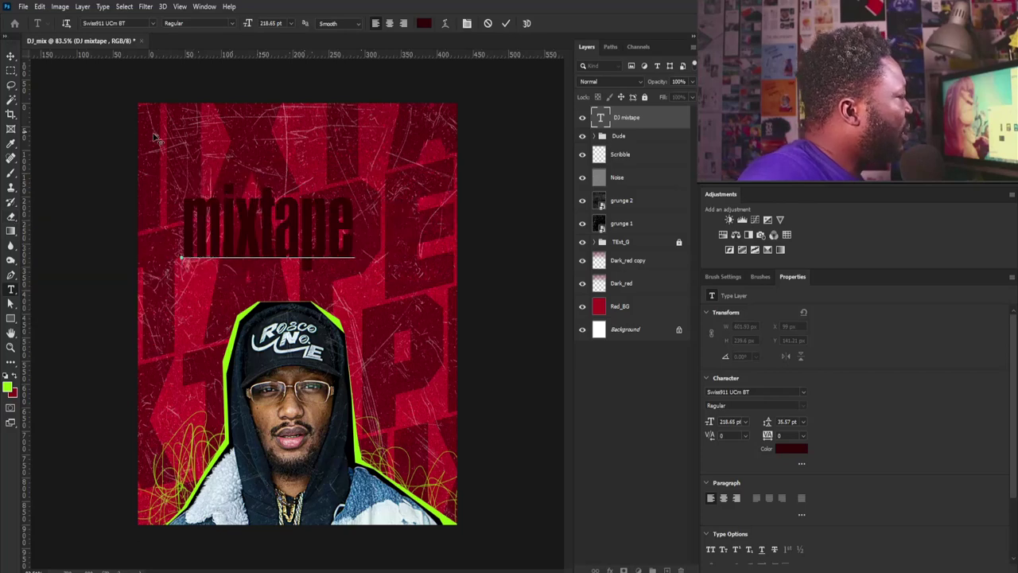
pyautogui.hotkey('ctrl', 'a')
pyautogui.click(791, 450)
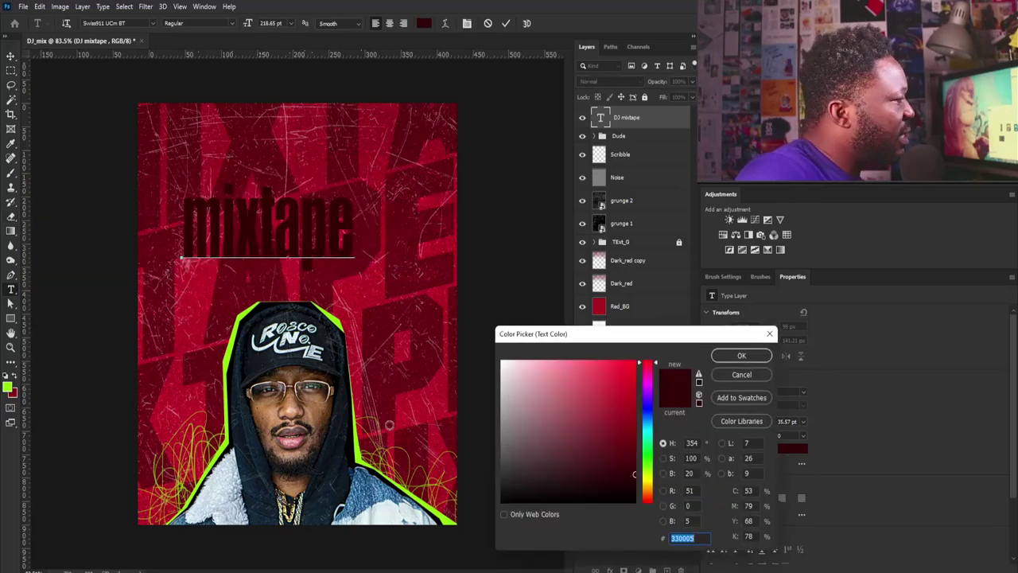
pyautogui.click(362, 451)
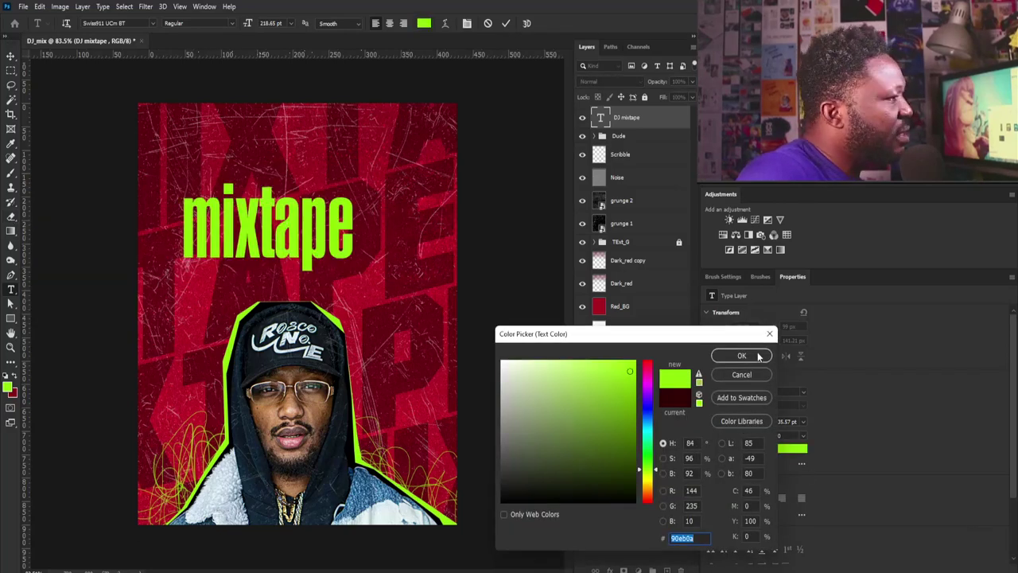
pyautogui.click(741, 356)
pyautogui.click(11, 56)
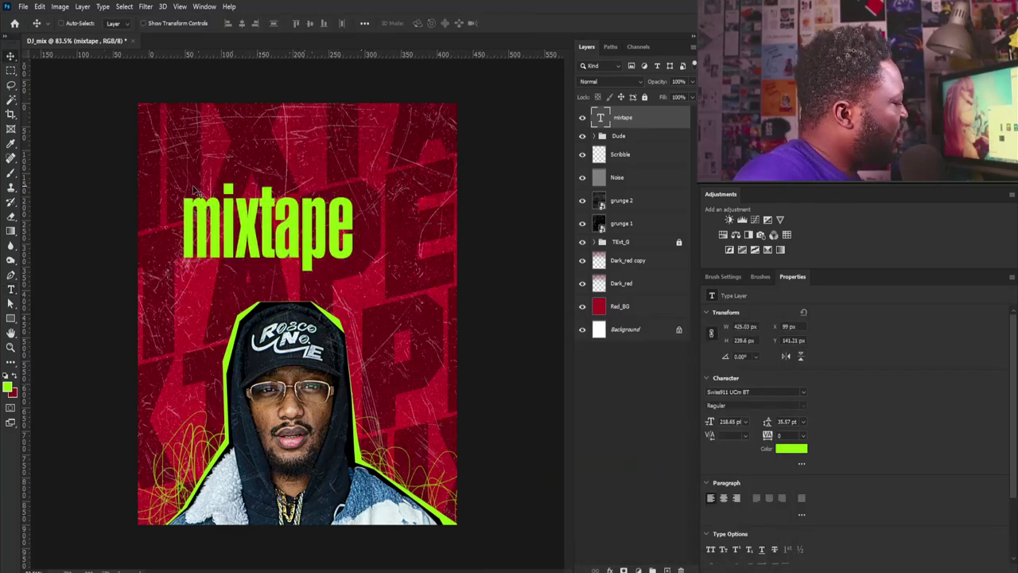
# - Enlarge the mixtape text to about 316 pt and position it centrally just above the portrait's cap
pyautogui.hotkey('ctrl', 't')
pyautogui.moveTo(370, 169); pyautogui.dragTo(414, 153)
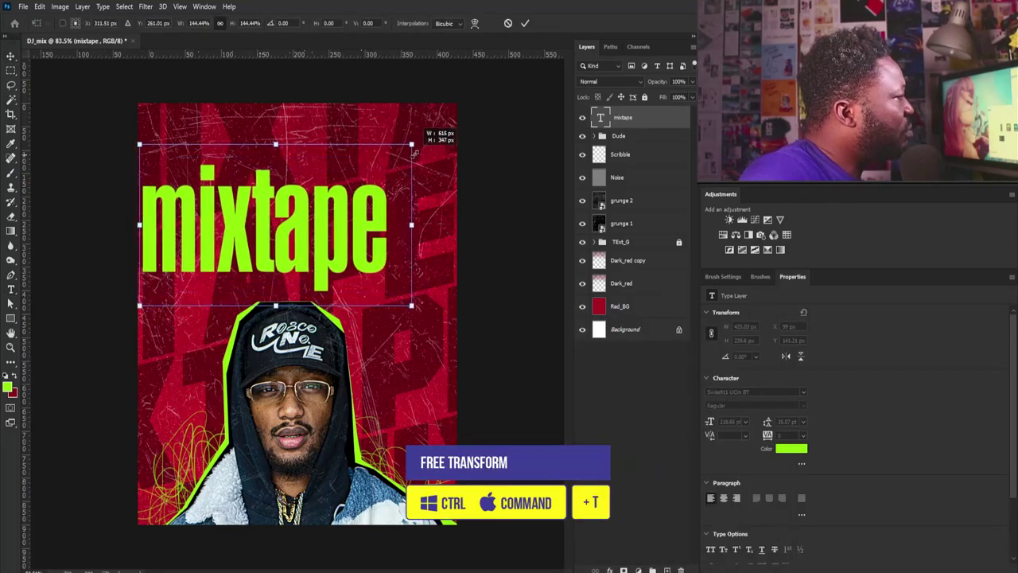
pyautogui.moveTo(300, 218); pyautogui.dragTo(336, 230)
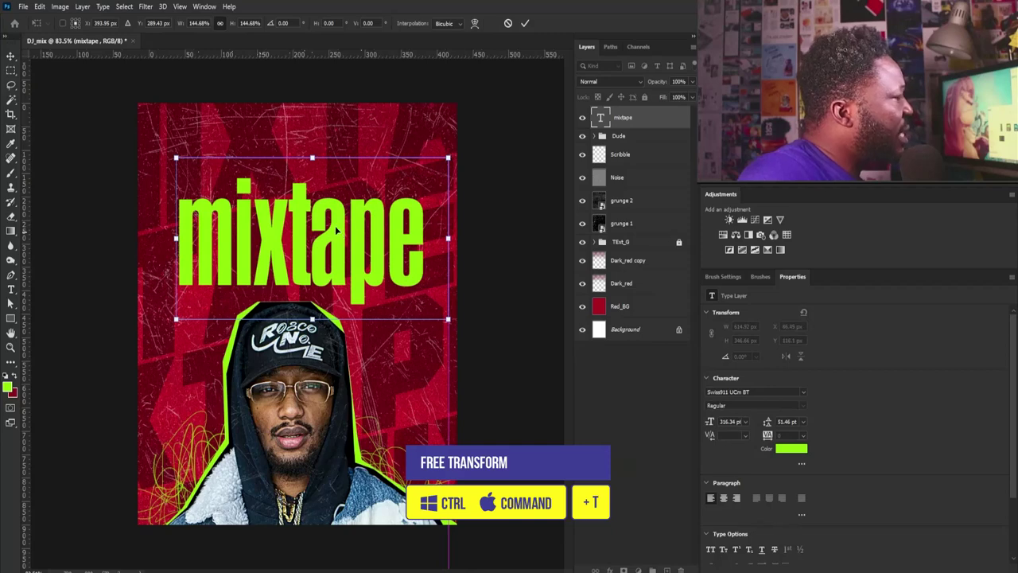
pyautogui.press('Return')
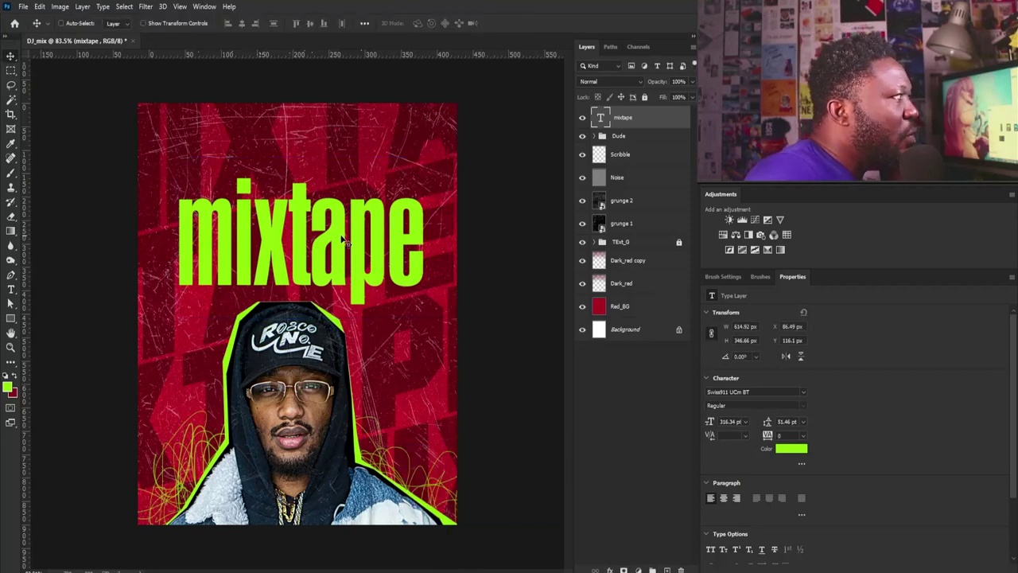
# - Duplicate the mixtape text layer, change the copy's text to DJ and move it up over the headline
pyautogui.hotkey('ctrl', 'j')
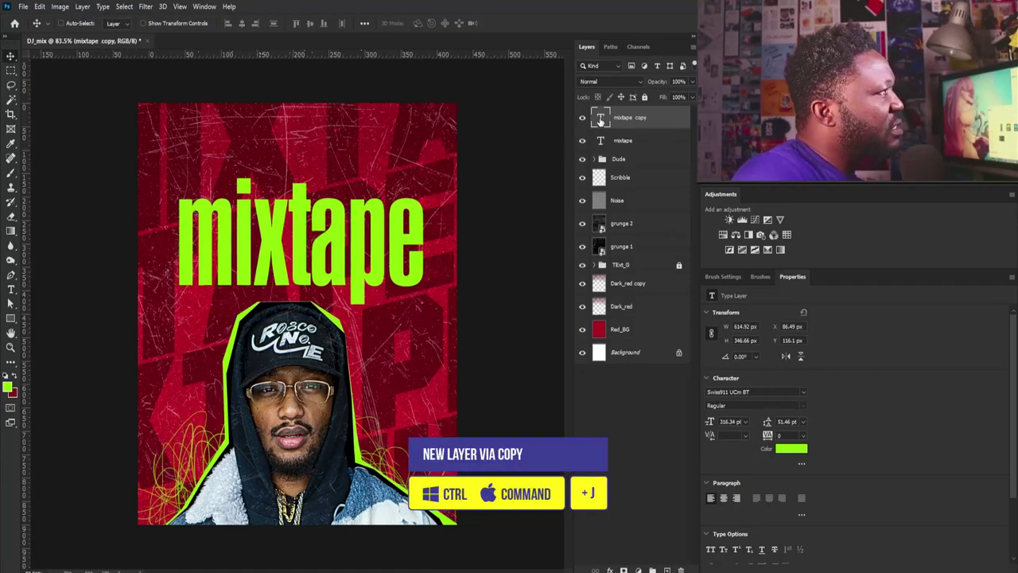
pyautogui.doubleClick(438, 216)
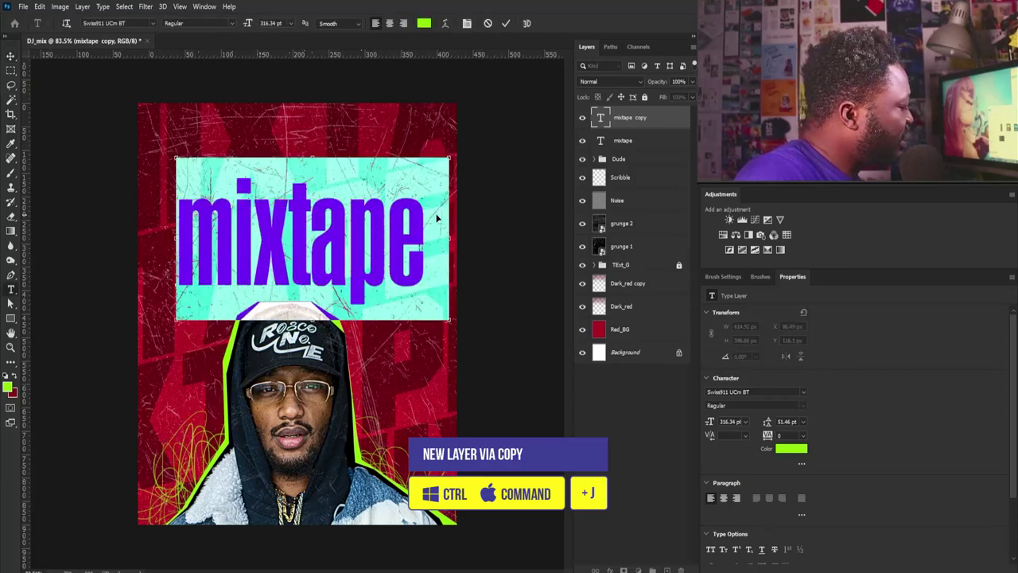
pyautogui.click(293, 189)
pyautogui.write('DJ')
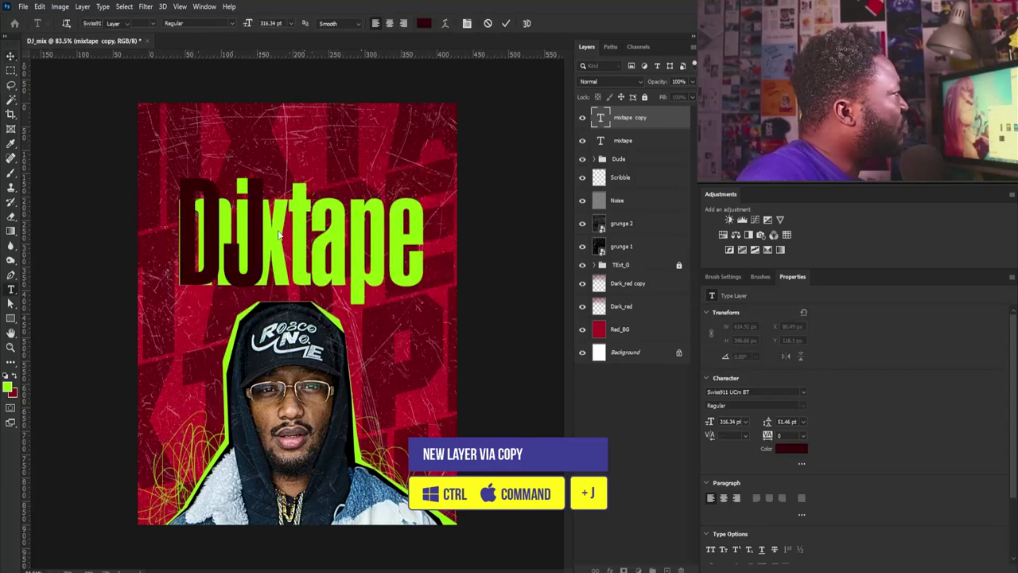
pyautogui.moveTo(276, 235); pyautogui.dragTo(353, 175)
pyautogui.hotkey('ctrl', 'Return')
# - Scale the DJ text down to about 117 pt and nudge it into the gap between the i and t of mixtape
pyautogui.hotkey('ctrl', 't')
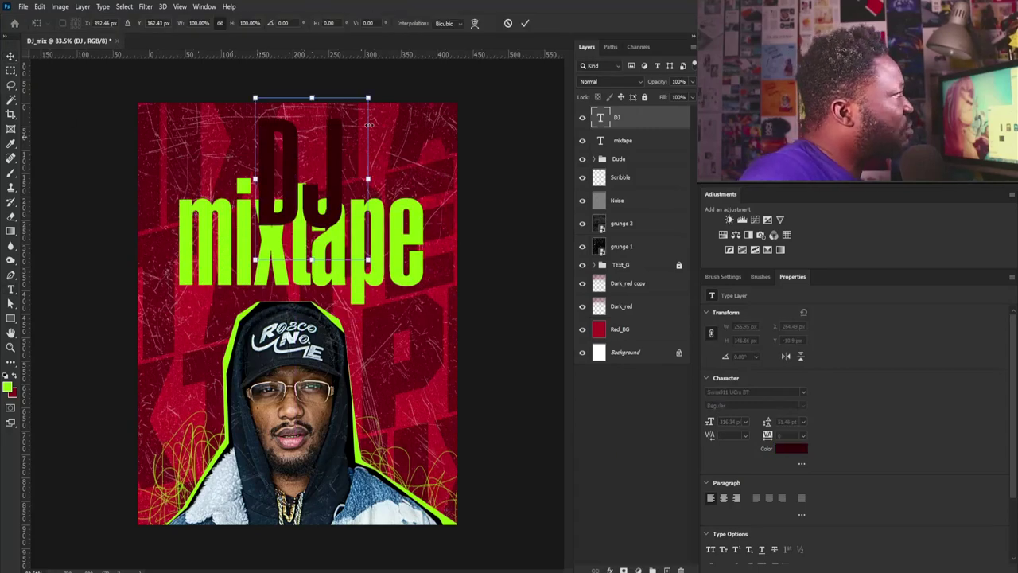
pyautogui.moveTo(367, 97); pyautogui.dragTo(288, 163)
pyautogui.press('Return')
pyautogui.press('Right')
pyautogui.press('Right')
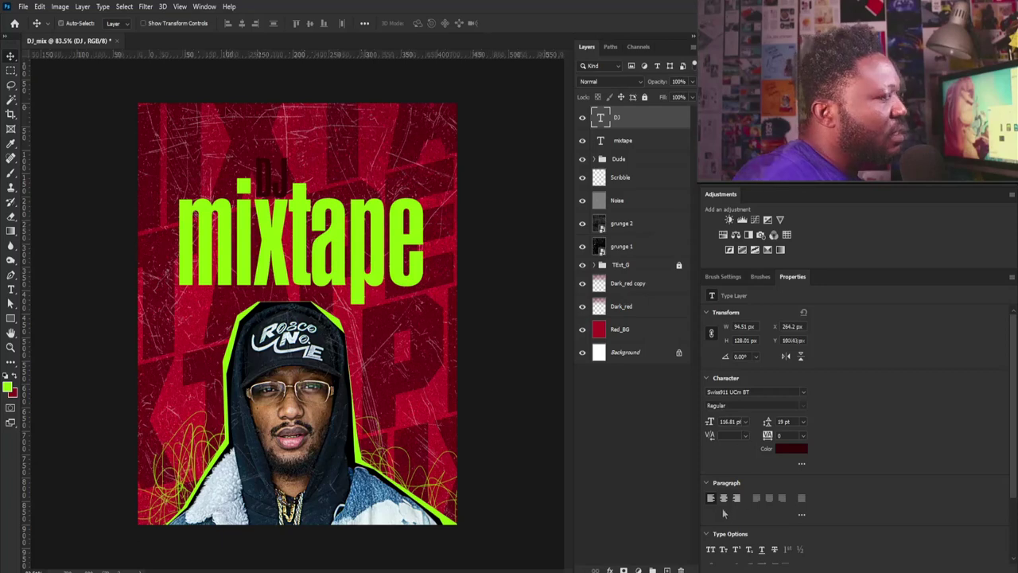
pyautogui.press('Up')
pyautogui.press('Up')
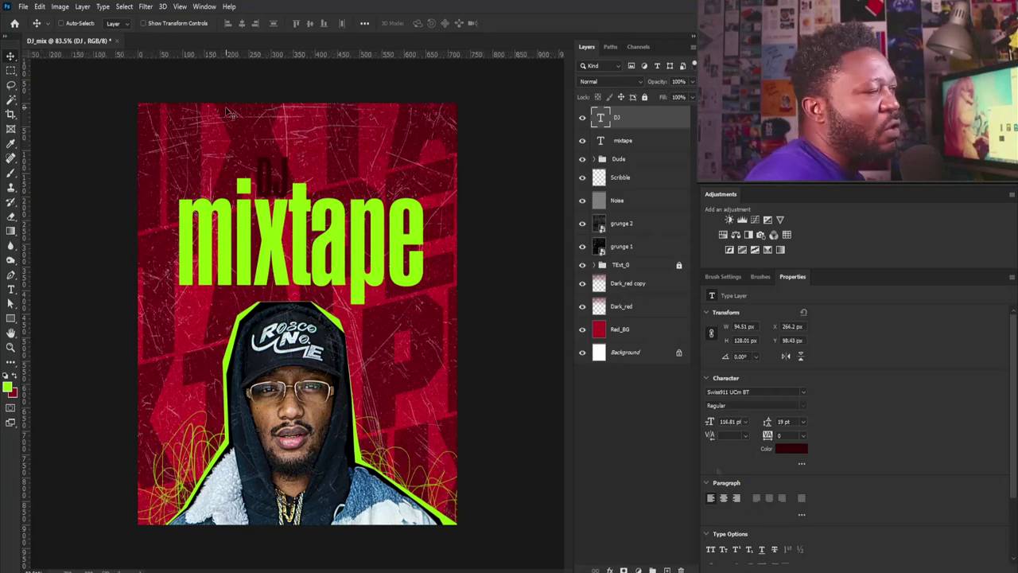
# - Change the DJ text's font to Swiss921 BT, shrink it to about 90 pt and fit it above the x of mixtape
pyautogui.doubleClick(599, 118)
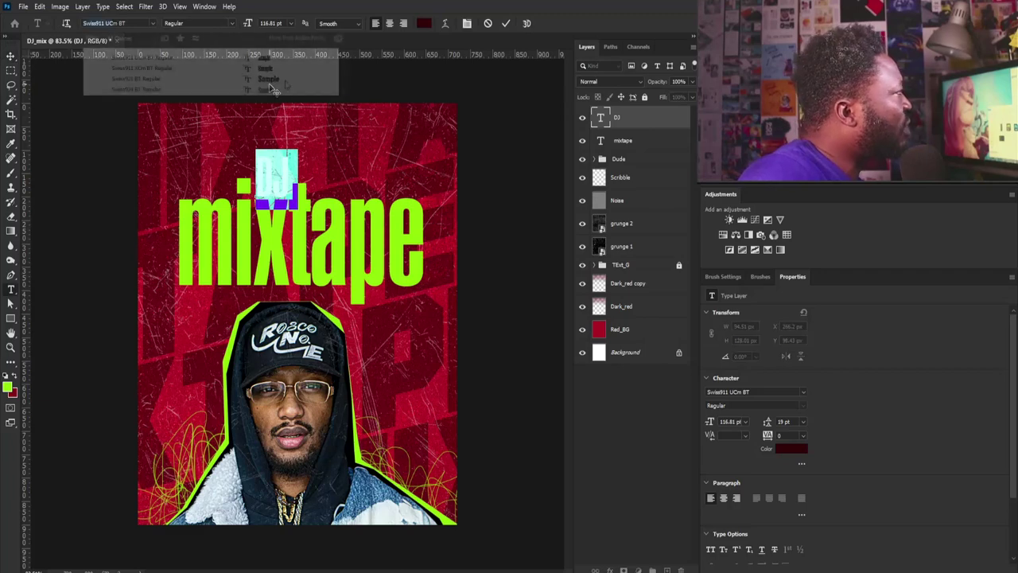
pyautogui.click(273, 78)
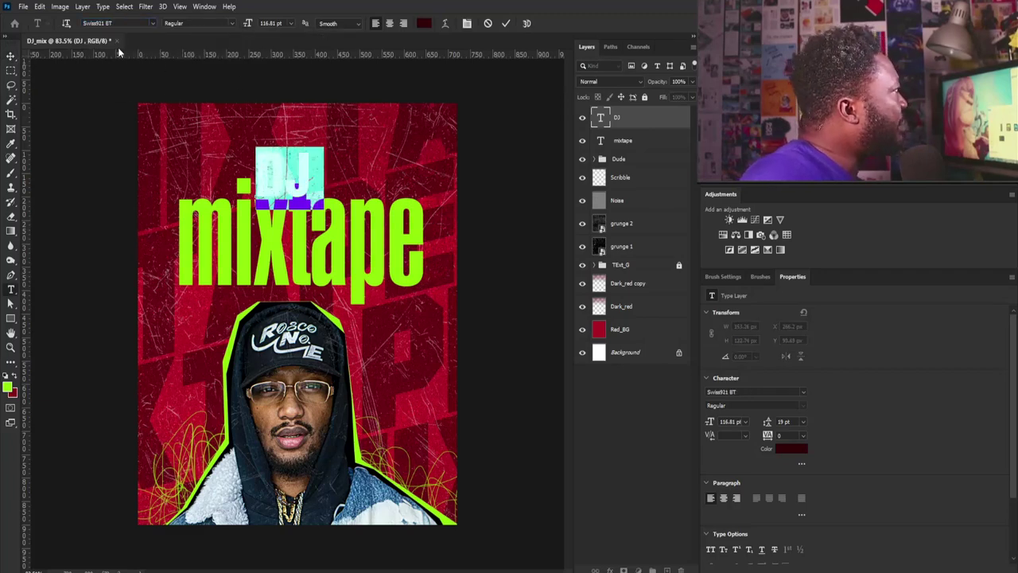
pyautogui.click(11, 55)
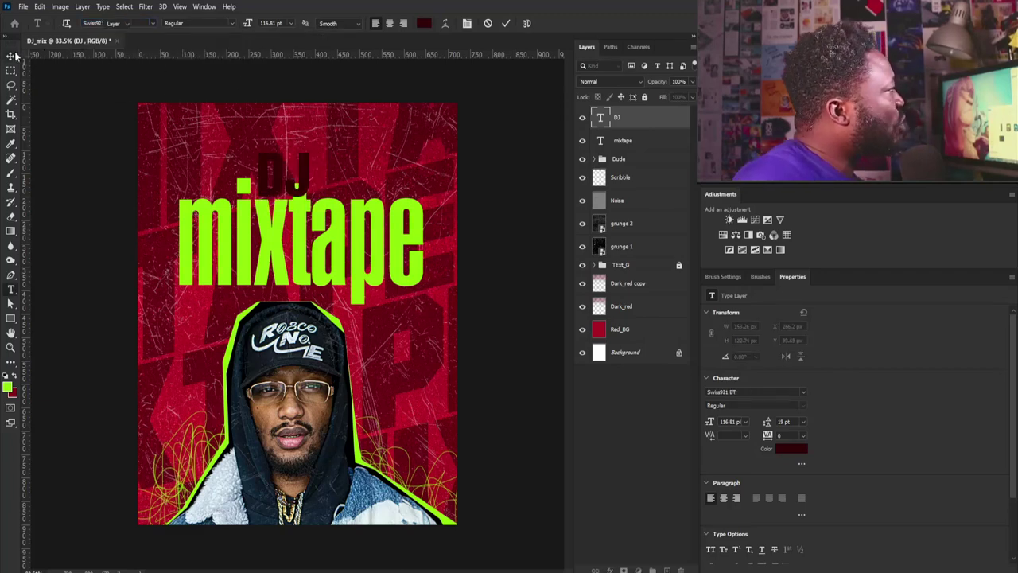
pyautogui.hotkey('ctrl', 't')
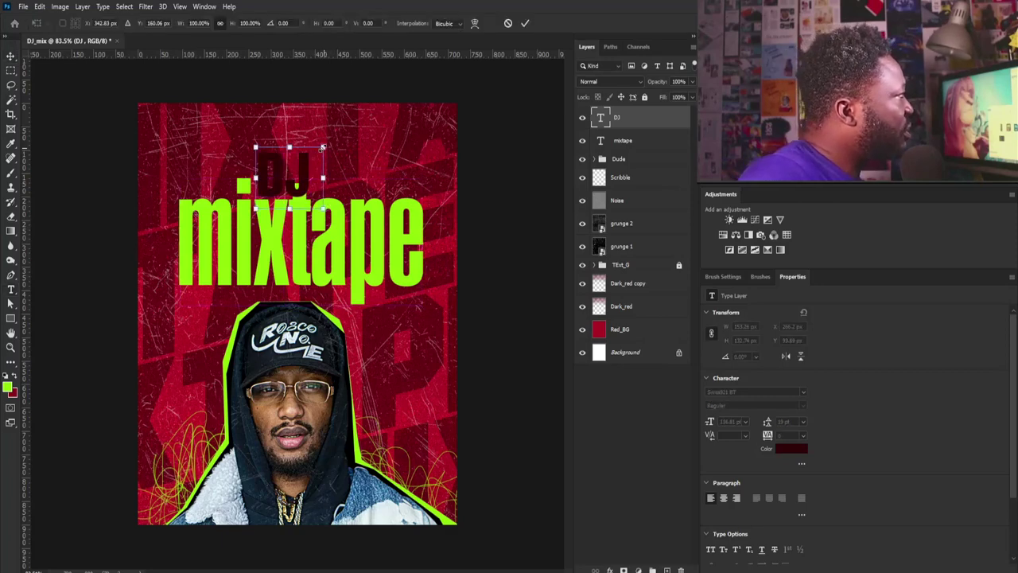
pyautogui.moveTo(322, 147); pyautogui.dragTo(284, 183)
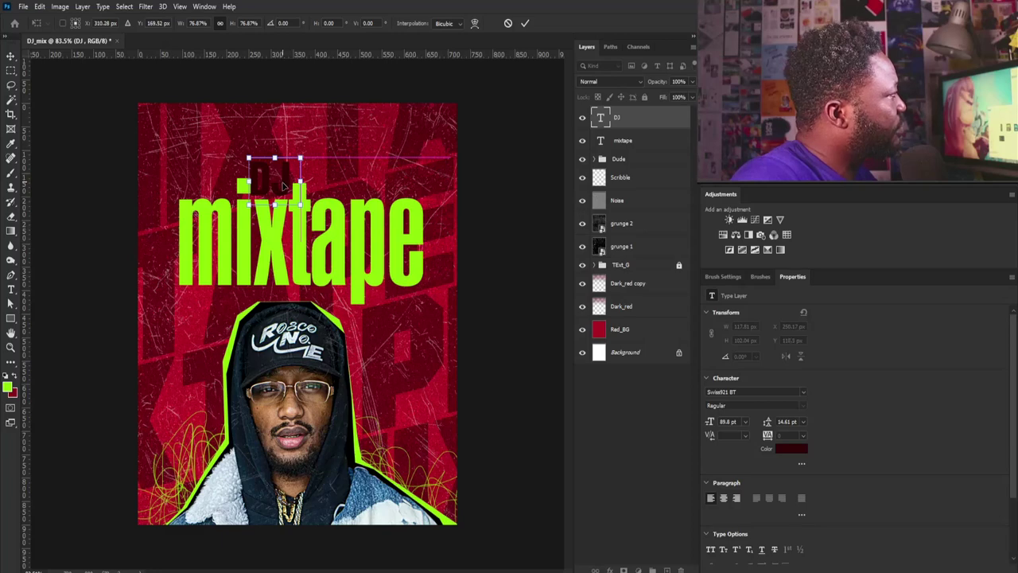
pyautogui.press('Return')
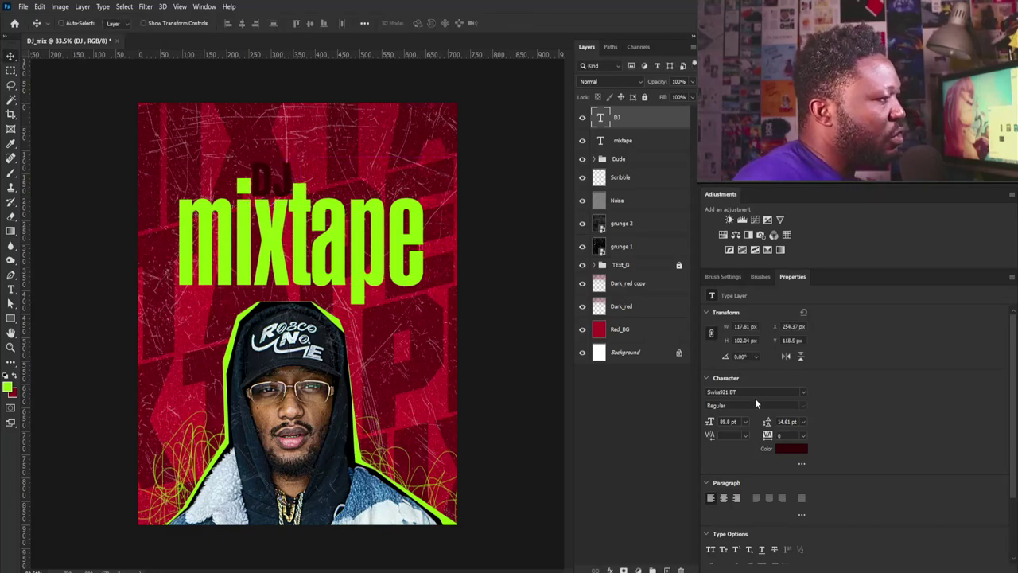
# - Recolour the DJ text lime green 90eb0a, sampled from the mixtape lettering
pyautogui.click(793, 450)
pyautogui.click(400, 210)
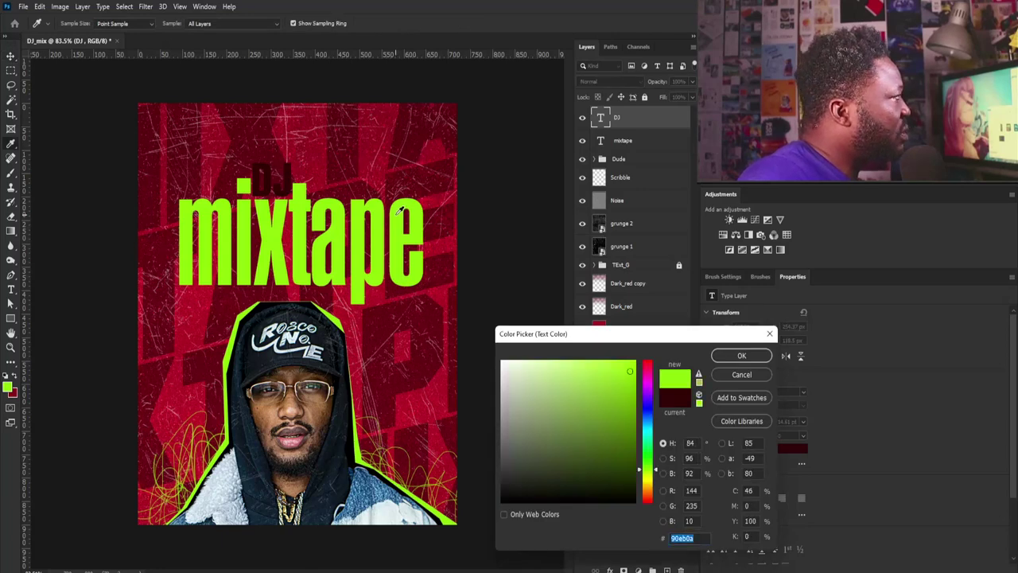
pyautogui.click(722, 355)
# - Draw a rectangle about 169 by 41 px above the m and i of mixtape and fill it black
pyautogui.click(10, 319)
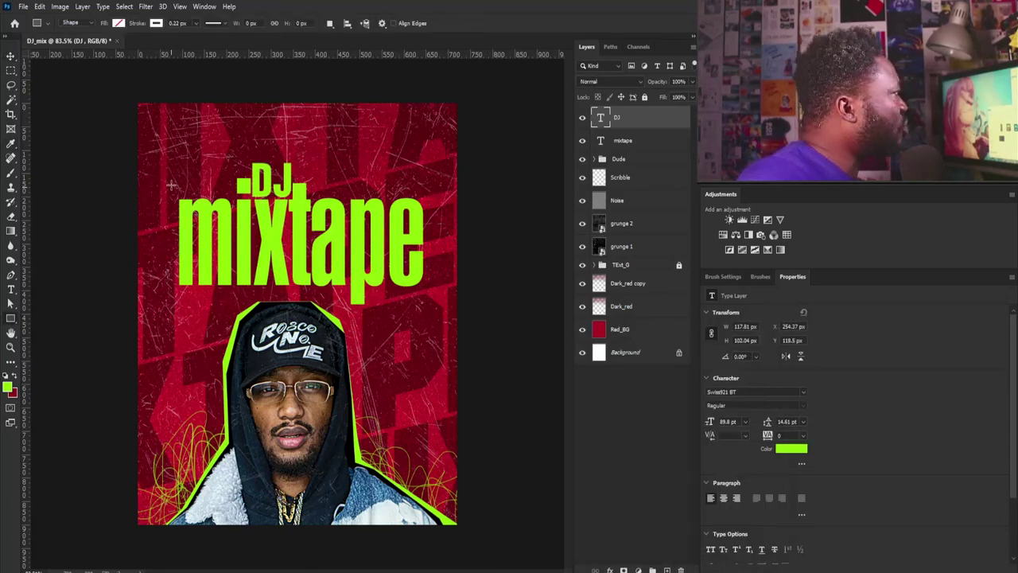
pyautogui.moveTo(177, 173); pyautogui.dragTo(254, 192)
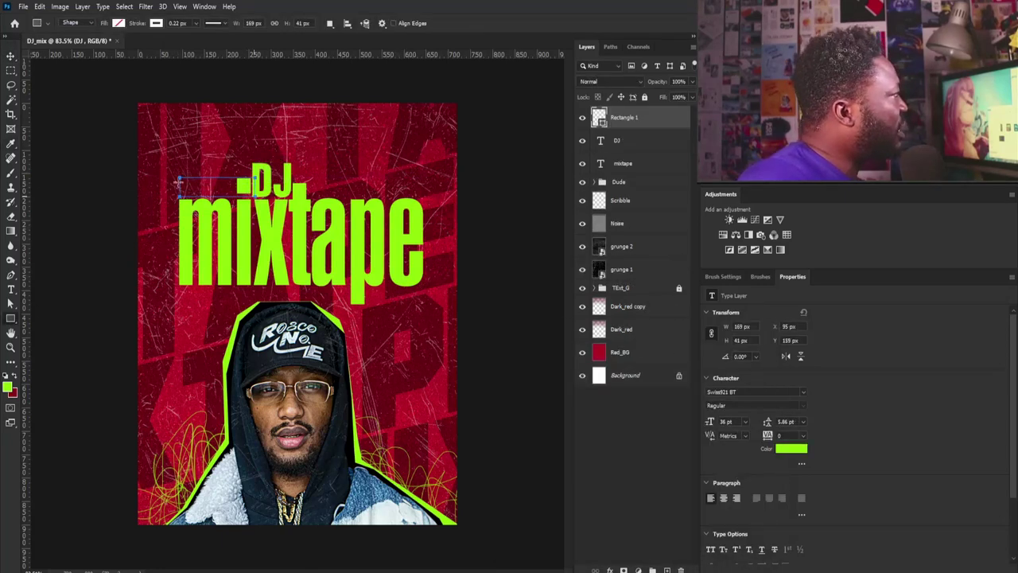
pyautogui.moveTo(153, 148); pyautogui.dragTo(262, 258)
pyautogui.moveTo(335, 313); pyautogui.dragTo(296, 259)
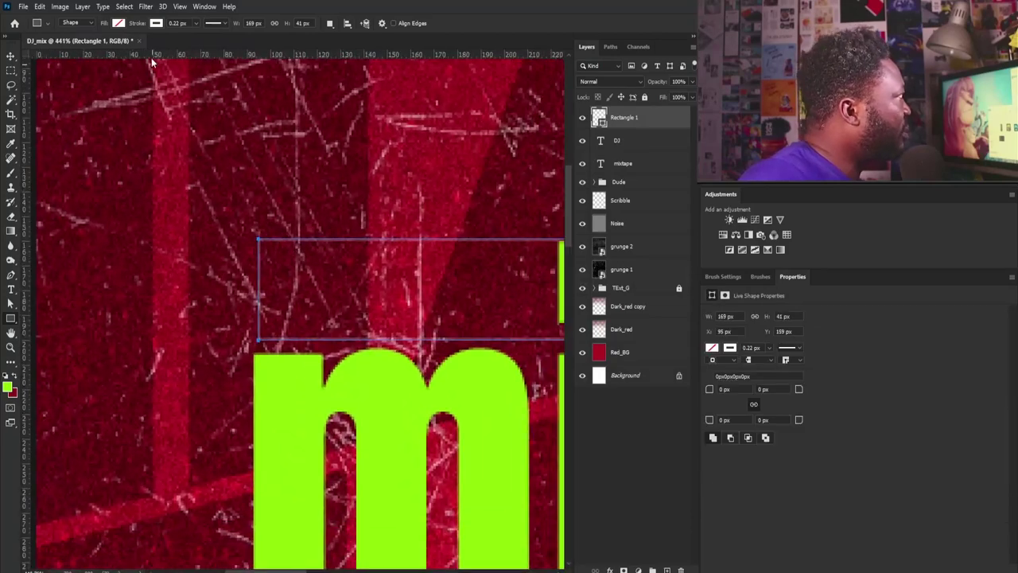
pyautogui.click(119, 22)
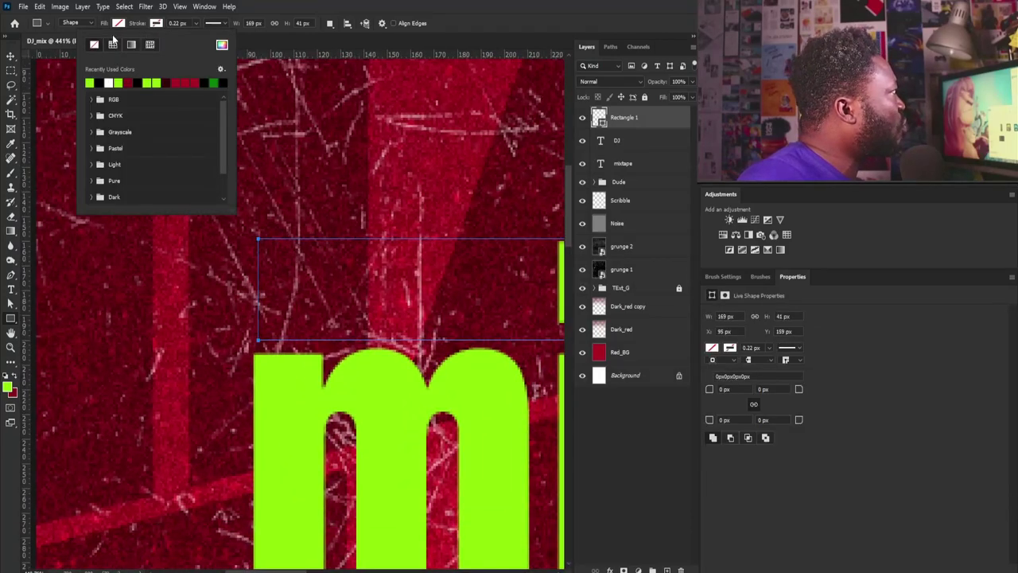
pyautogui.click(121, 24)
pyautogui.click(64, 82)
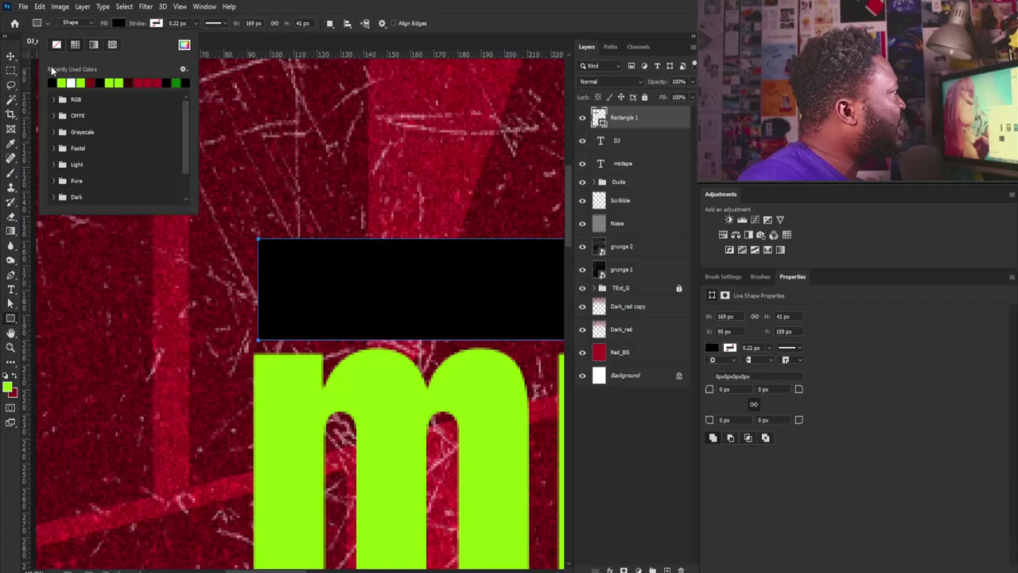
pyautogui.press('Return')
# - Align the black bar with the left edge of the m and move its layer beneath the mixtape text
pyautogui.press('v')
pyautogui.scroll(2, 296, 361)
pyautogui.scroll(2, 296, 360)
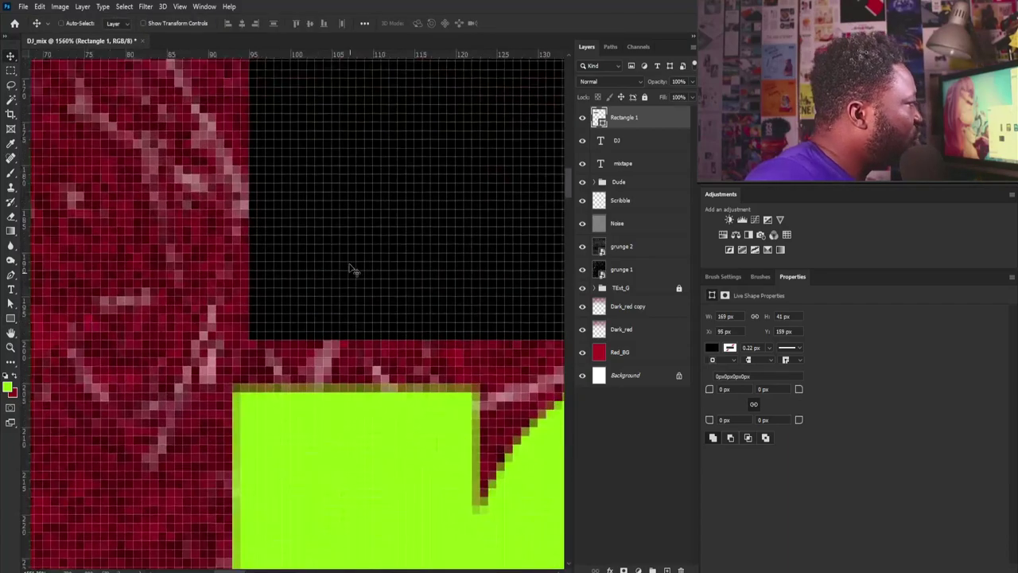
pyautogui.scroll(-5, 382, 191)
pyautogui.moveTo(330, 205); pyautogui.dragTo(340, 204)
pyautogui.moveTo(483, 194); pyautogui.dragTo(250, 267)
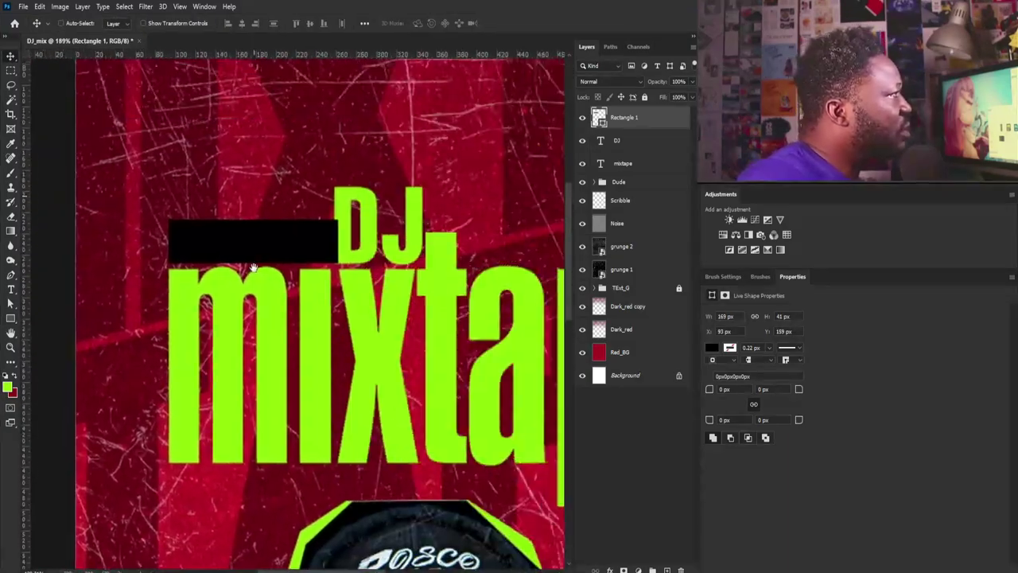
pyautogui.moveTo(628, 120); pyautogui.dragTo(628, 171)
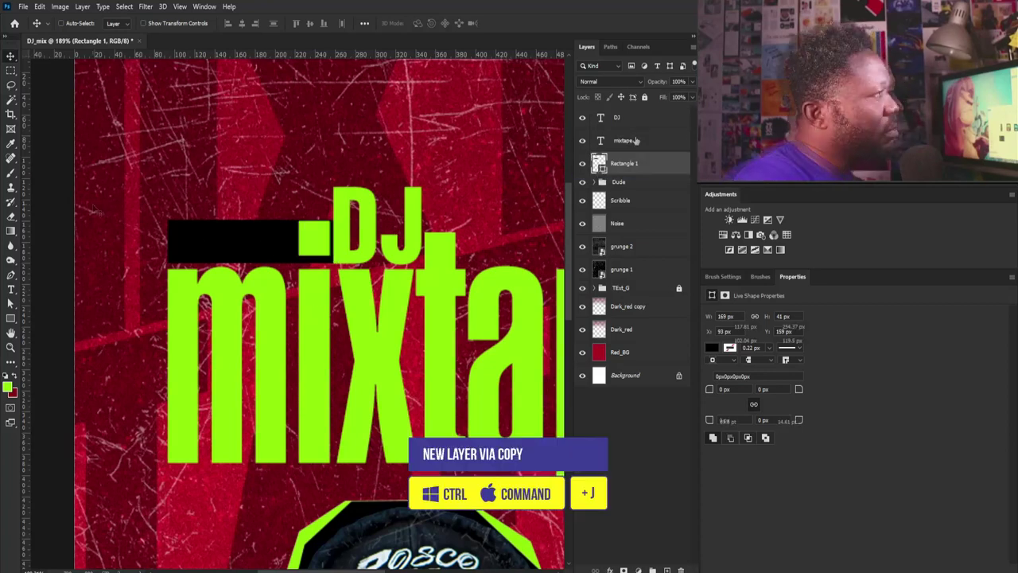
# - Duplicate the mixtape text layer, scale the copy down to about 32 pt and place it on the black bar
pyautogui.click(635, 121)
pyautogui.click(628, 141)
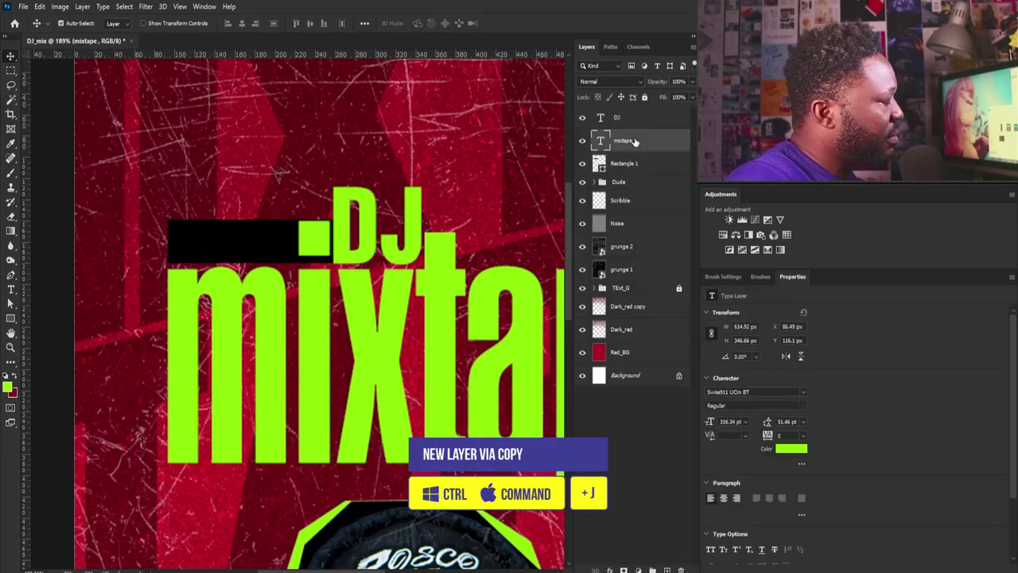
pyautogui.hotkey('ctrl', 'j')
pyautogui.moveTo(278, 374); pyautogui.dragTo(291, 167)
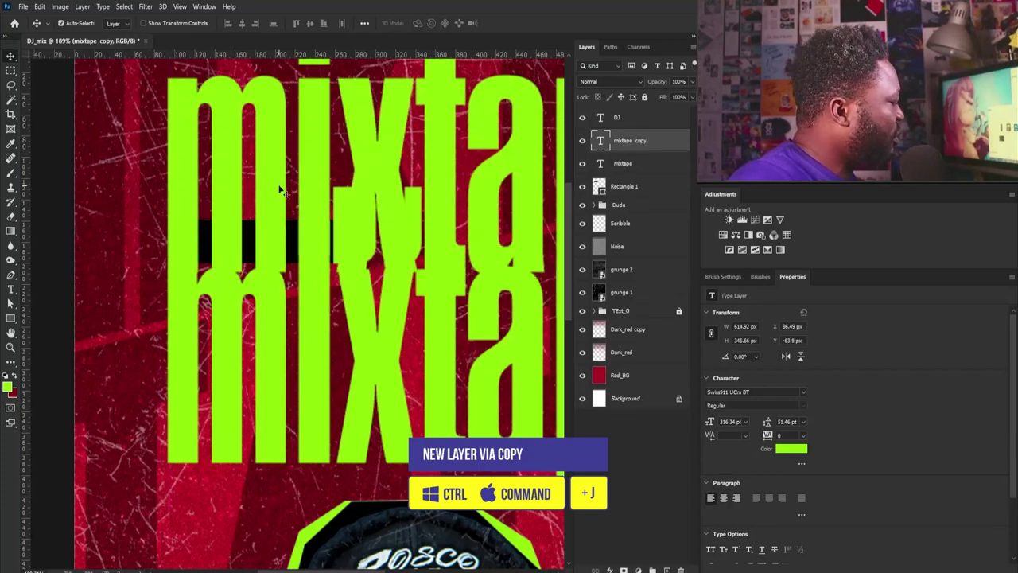
pyautogui.hotkey('ctrl', 't')
pyautogui.moveTo(163, 350); pyautogui.dragTo(379, 176)
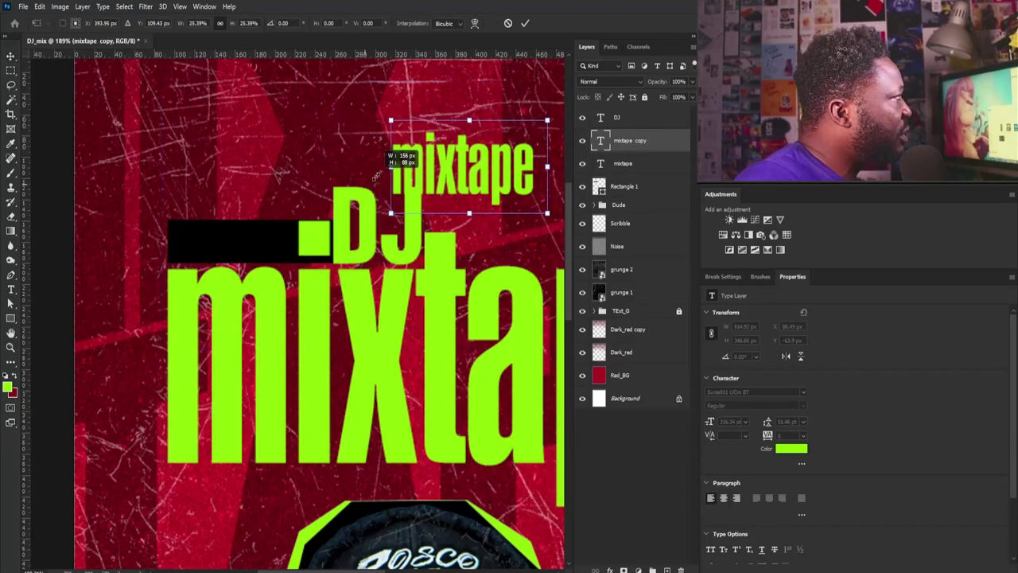
pyautogui.moveTo(502, 163); pyautogui.dragTo(280, 212)
pyautogui.moveTo(323, 169); pyautogui.dragTo(216, 242)
pyautogui.press('Return')
# - Change the small text to presents in all caps and colour it white ffffff
pyautogui.doubleClick(178, 249)
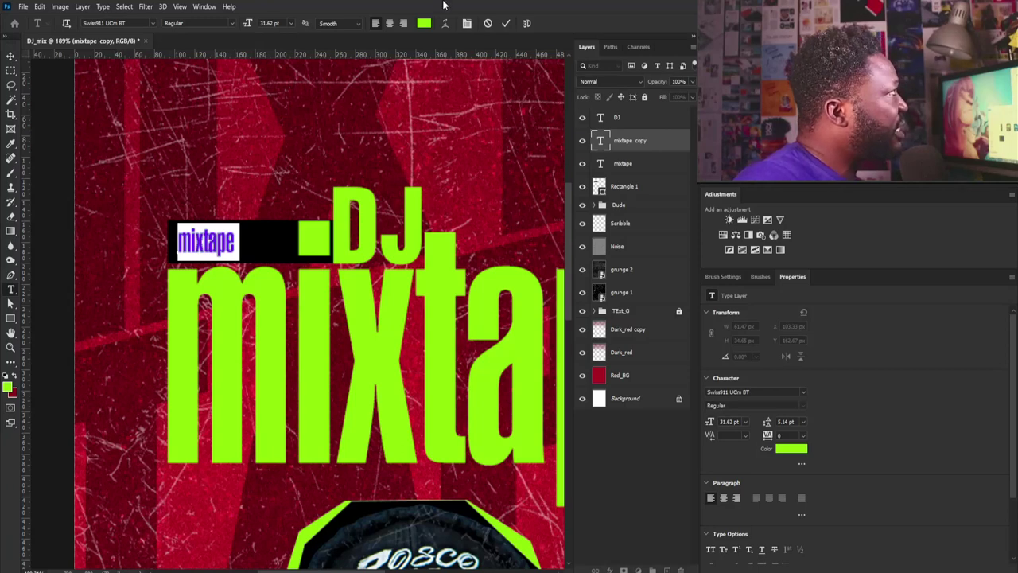
pyautogui.write('presents')
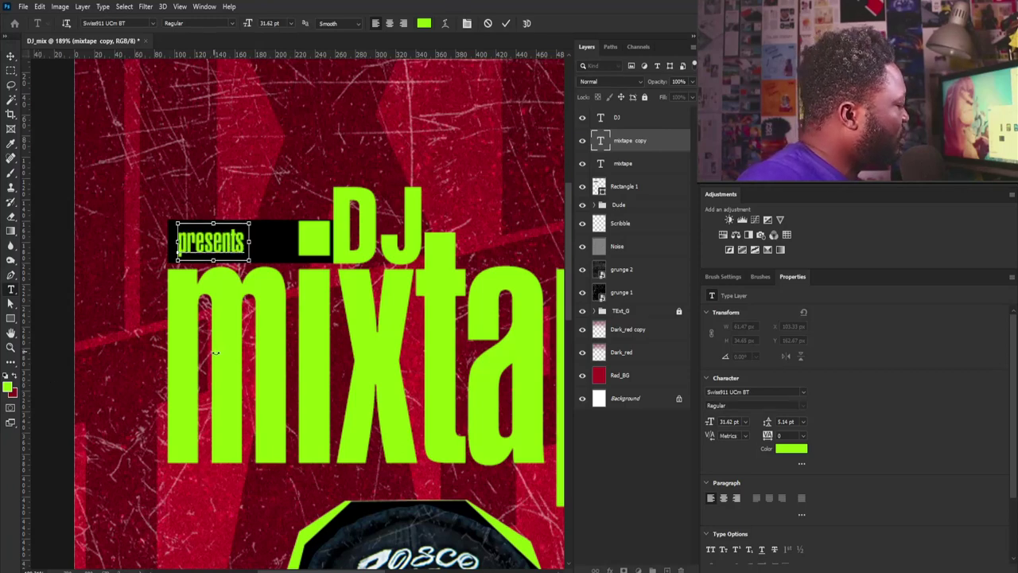
pyautogui.hotkey('ctrl', 'a')
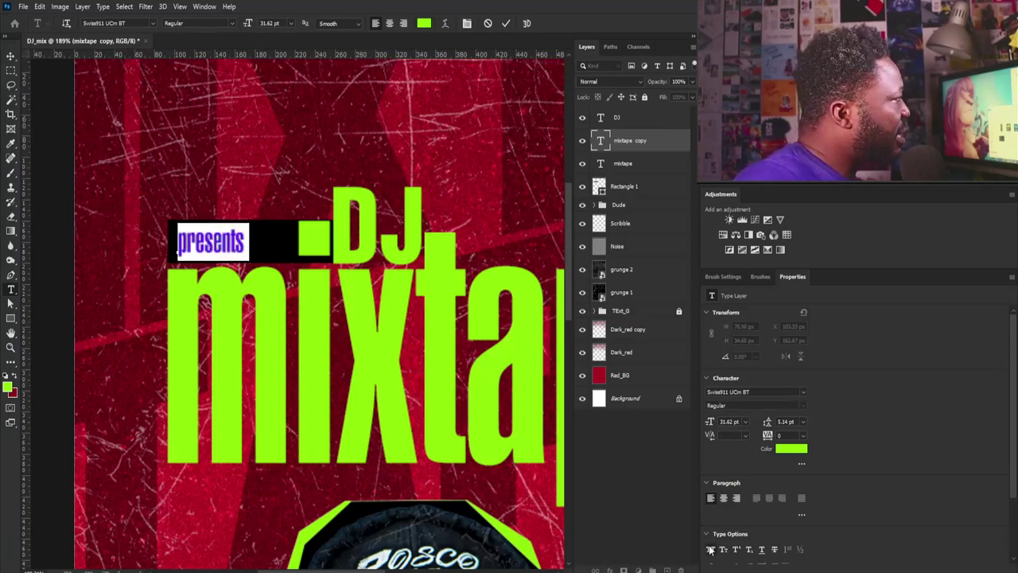
pyautogui.click(710, 549)
pyautogui.click(791, 448)
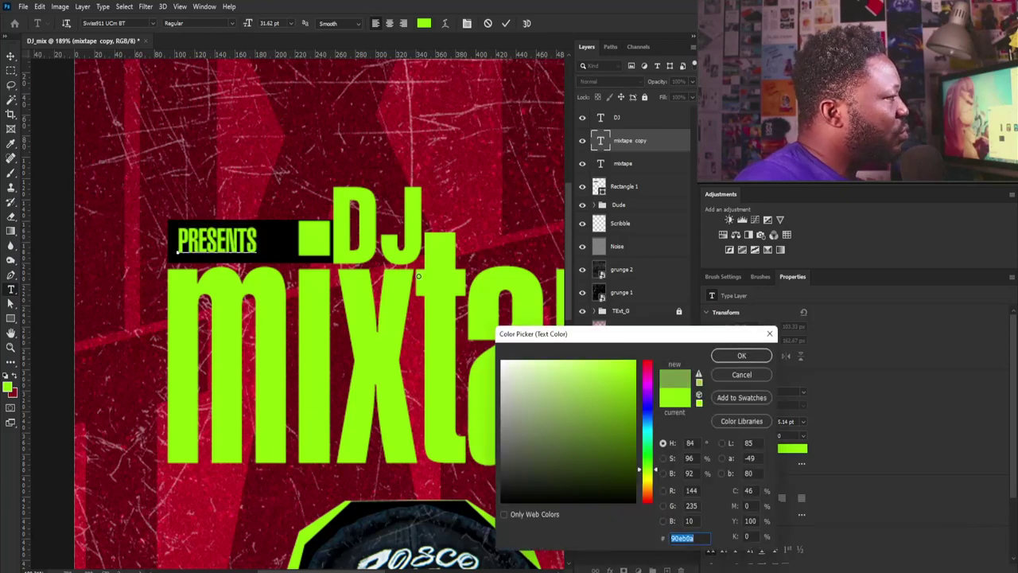
pyautogui.write('ffffff')
pyautogui.click(740, 356)
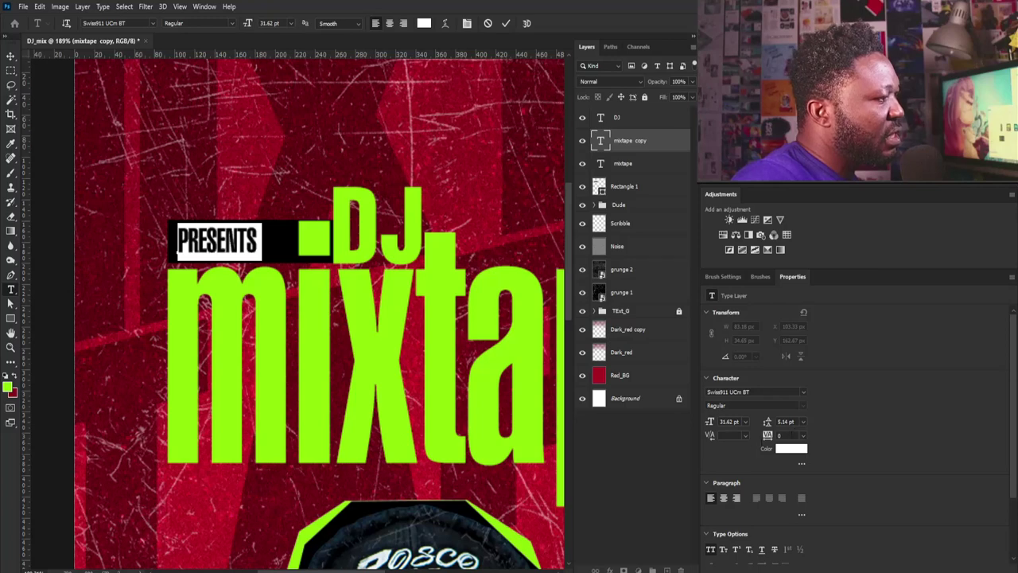
# - Set the presents text's tracking to 60 and nudge it slightly right and down within the black bar
pyautogui.moveTo(792, 435); pyautogui.dragTo(749, 439)
pyautogui.press('Up')
pyautogui.press('Up')
pyautogui.press('Up')
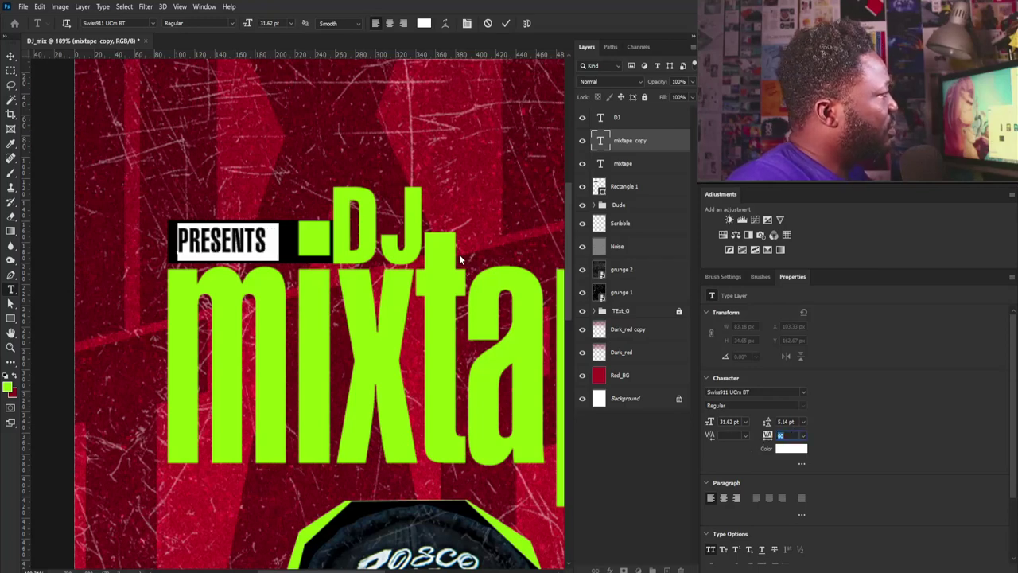
pyautogui.click(10, 57)
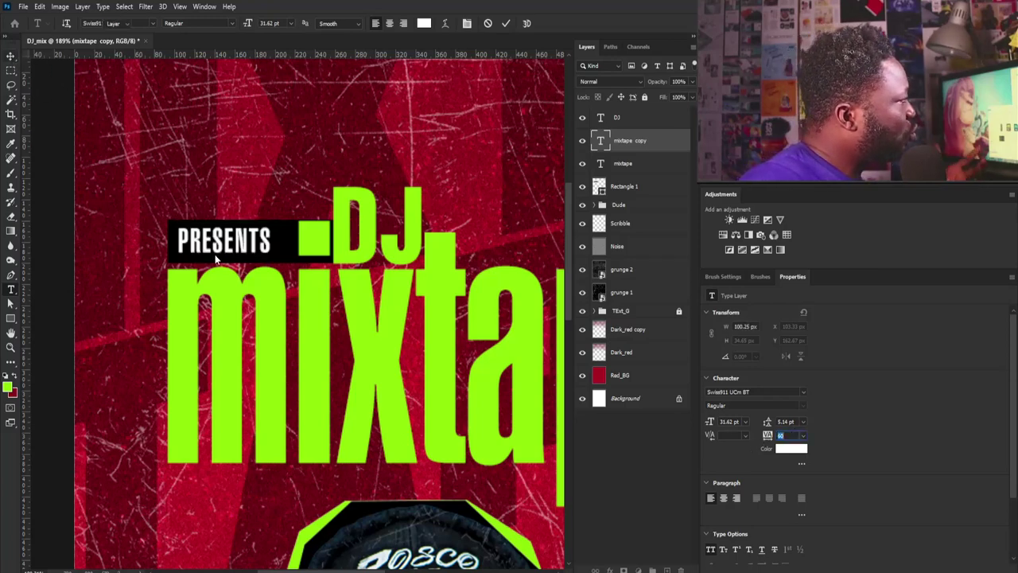
pyautogui.hotkey('ctrl', 'Return')
pyautogui.press('v')
pyautogui.press('Right')
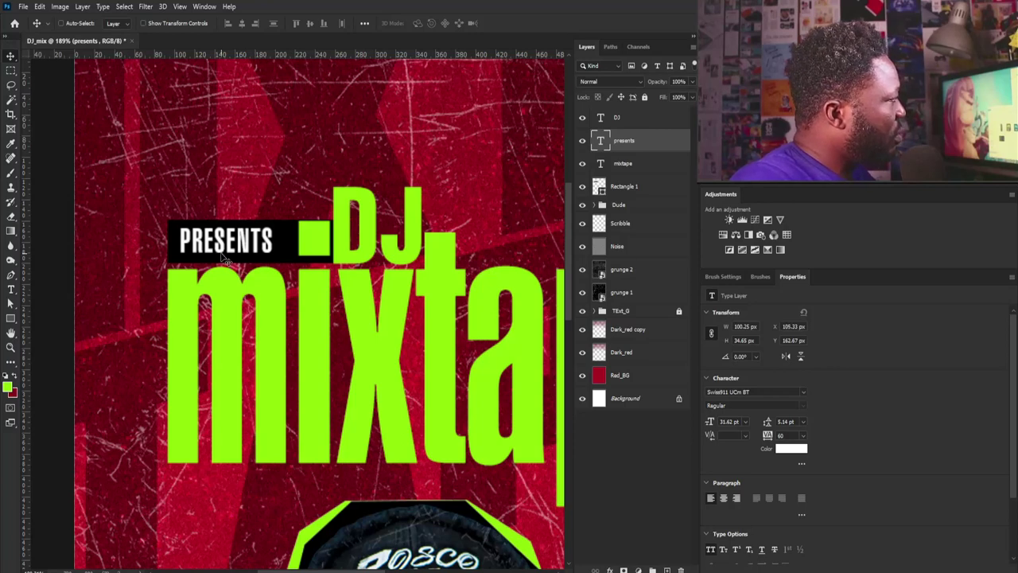
pyautogui.press('Down')
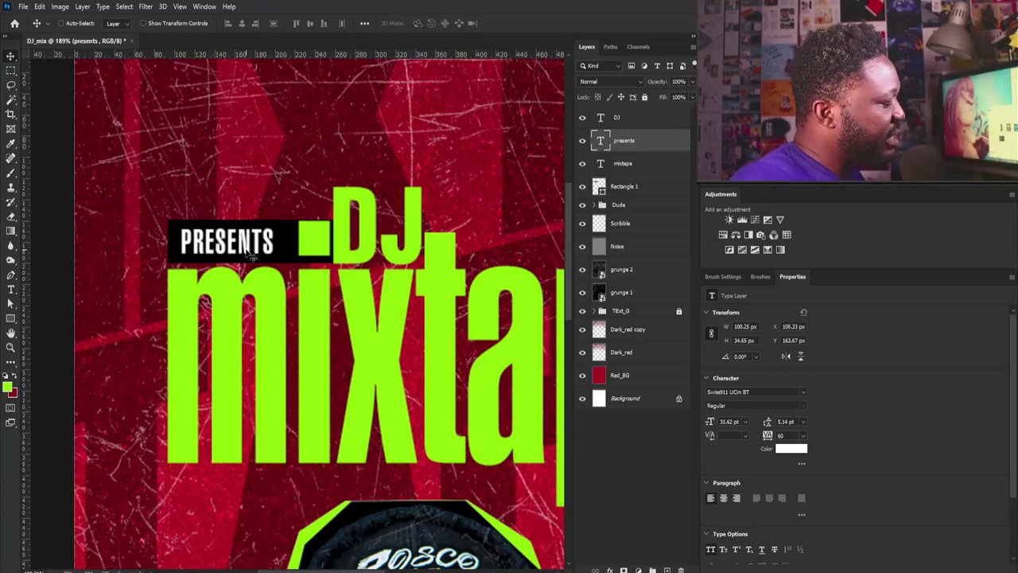
# - Duplicate the black bar and the presents text, bring the copies to the front and place them just above the originals
pyautogui.click(623, 186)
pyautogui.hotkey('ctrl', 'j')
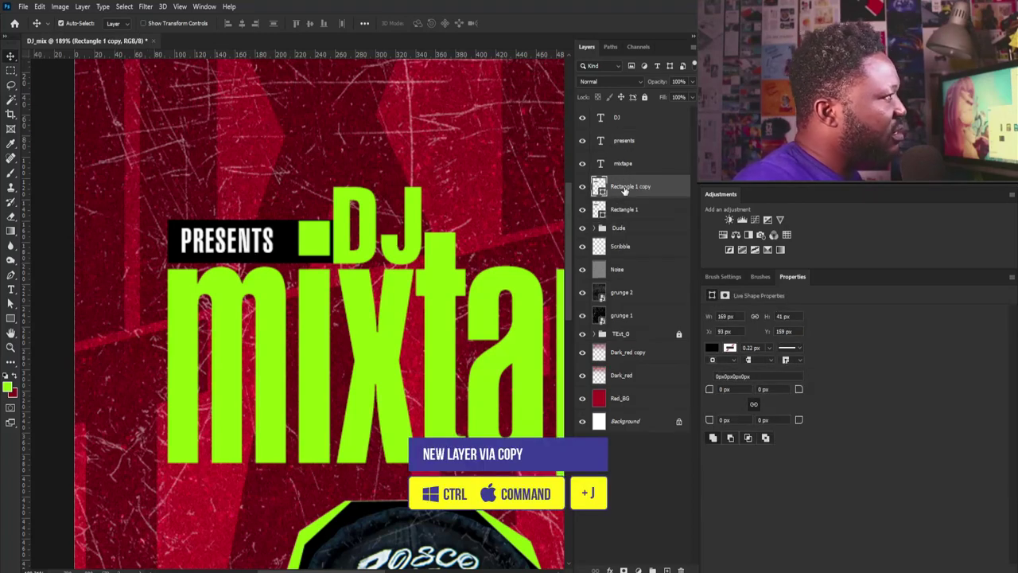
pyautogui.keyDown('ctrl'); pyautogui.click(625, 143); pyautogui.keyUp('ctrl')
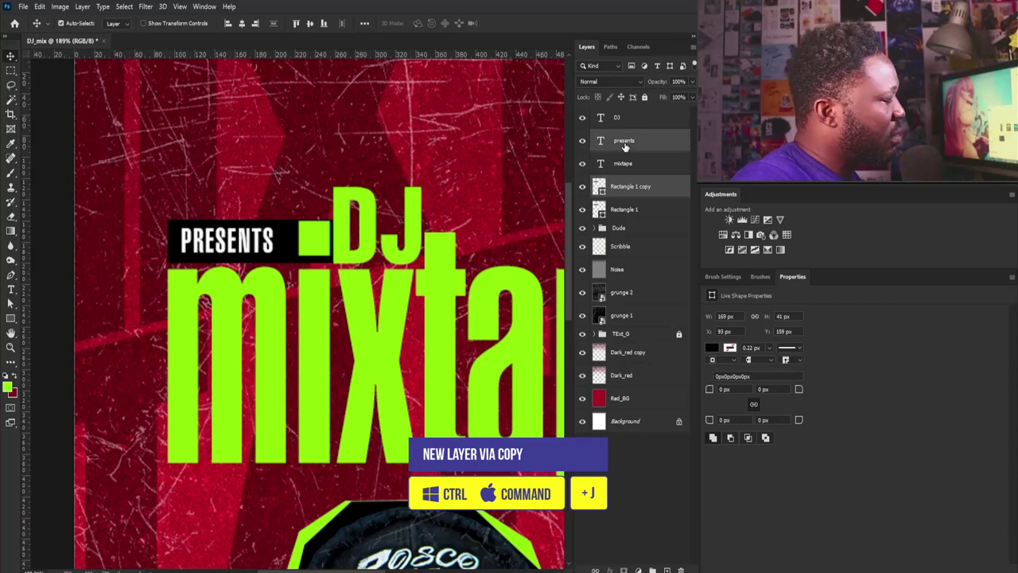
pyautogui.keyDown('ctrl'); pyautogui.click(636, 144); pyautogui.keyUp('ctrl')
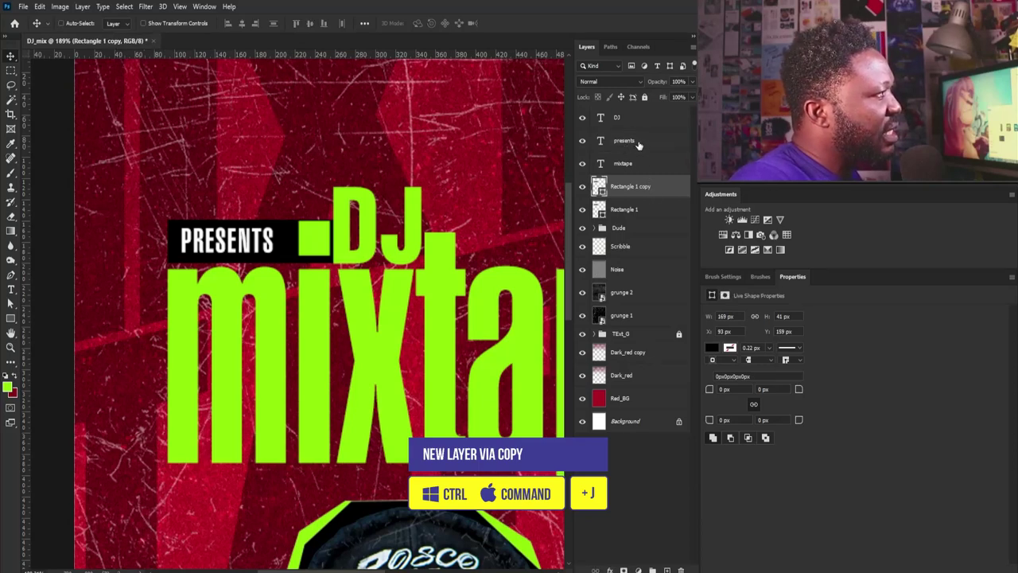
pyautogui.click(637, 142)
pyautogui.hotkey('ctrl', 'j')
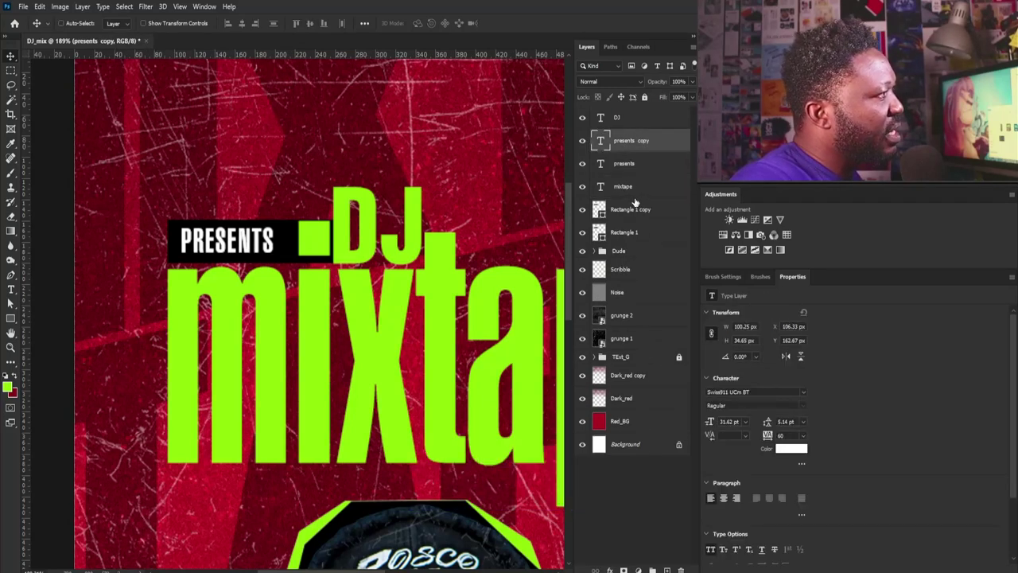
pyautogui.moveTo(639, 209); pyautogui.dragTo(640, 127)
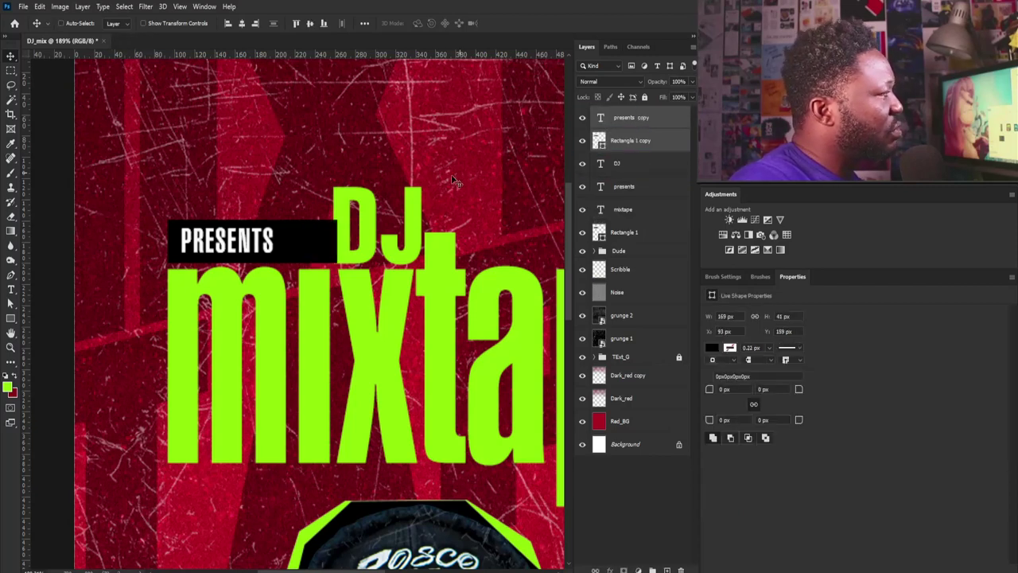
pyautogui.moveTo(288, 255); pyautogui.dragTo(283, 190)
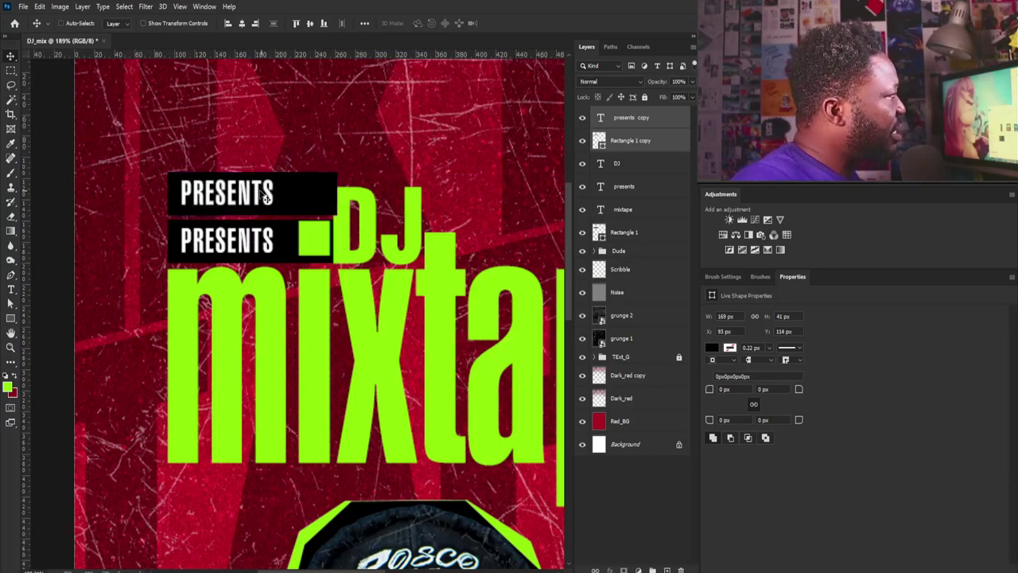
# - Change the upper bar's text to RAZY BOYZ and enlarge it to about 41 pt
pyautogui.rightClick(253, 193)
pyautogui.click(271, 200)
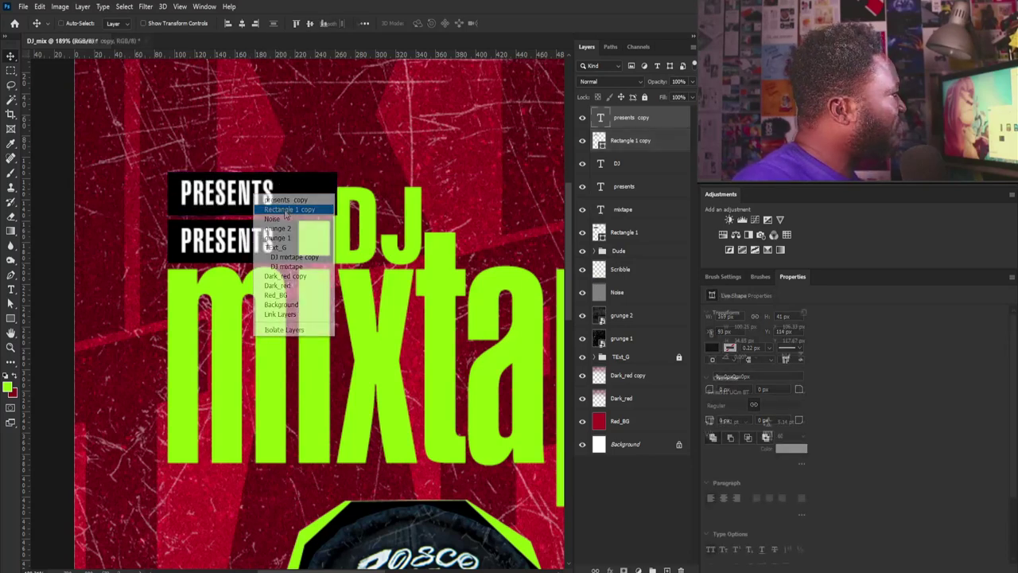
pyautogui.doubleClick(253, 196)
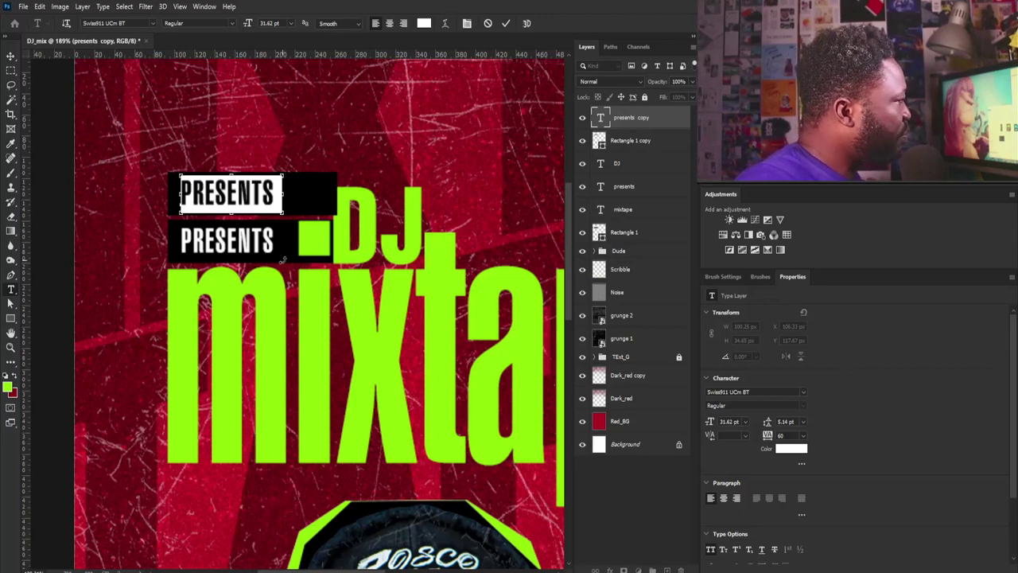
pyautogui.write('RAZY BOYZ')
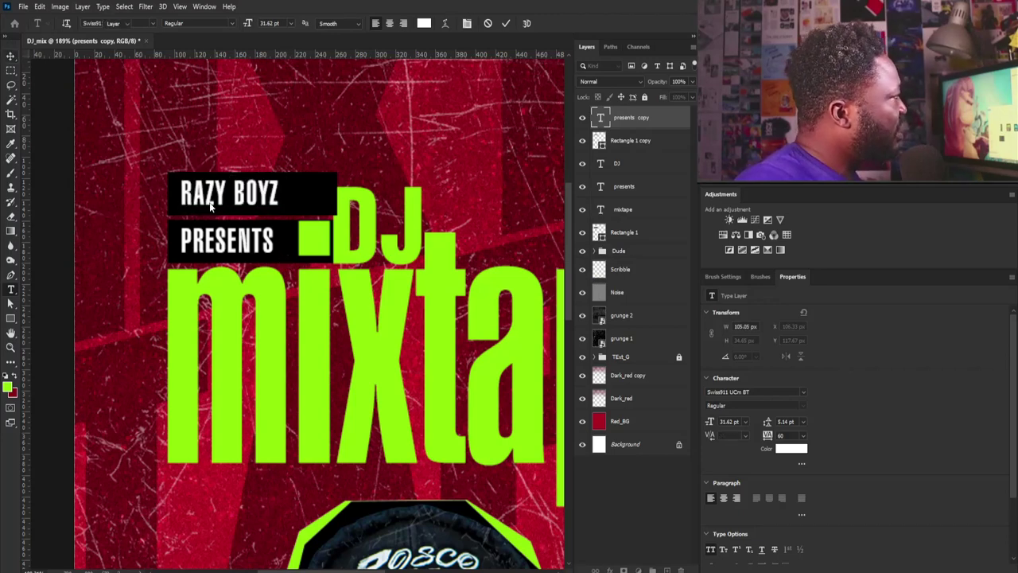
pyautogui.click(12, 56)
pyautogui.hotkey('ctrl', 't')
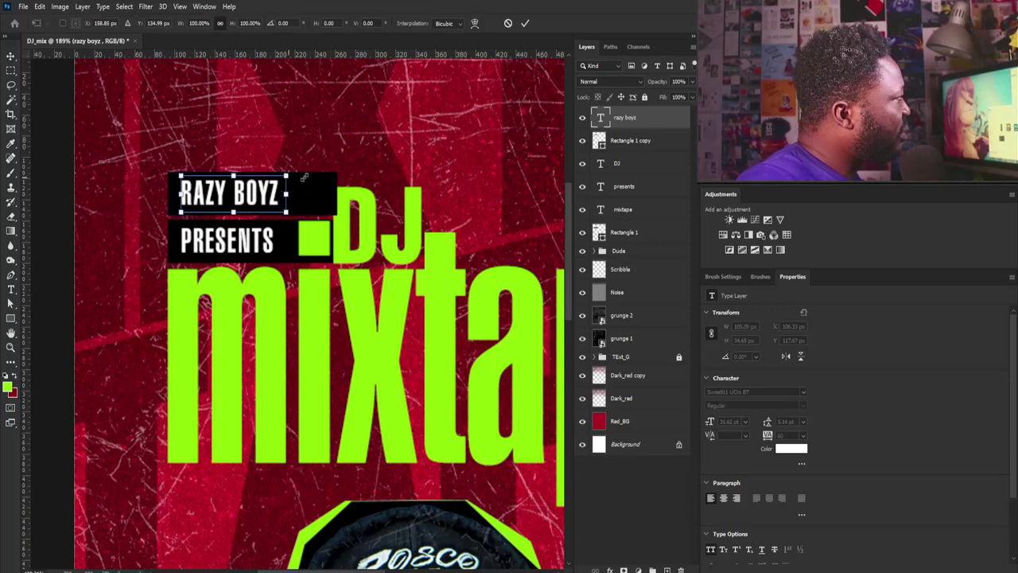
pyautogui.moveTo(304, 177)
pyautogui.mouseDown()
pyautogui.moveTo(322, 177)
pyautogui.moveTo(310, 187)
pyautogui.mouseUp()
pyautogui.press('Return')
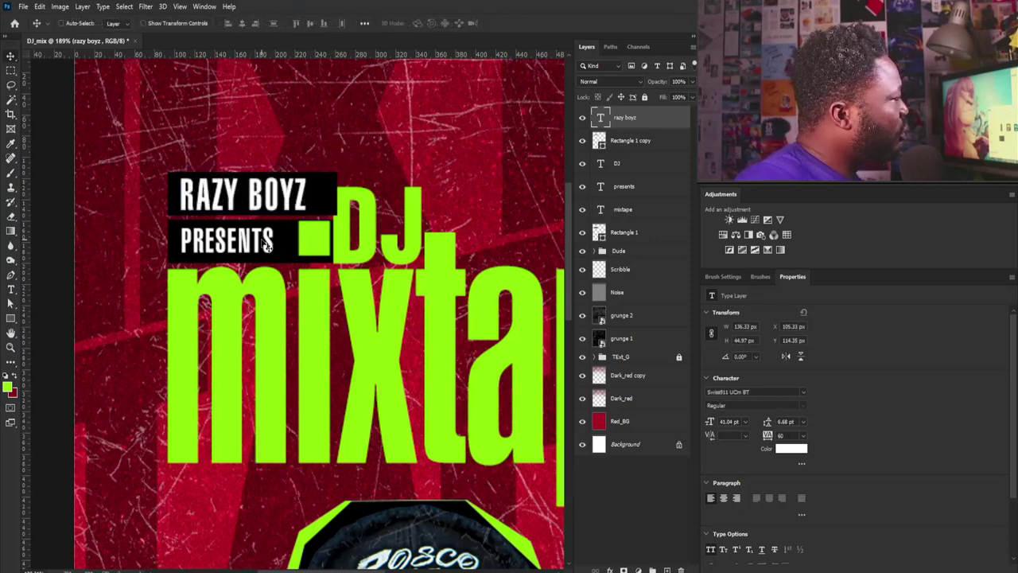
# - Scale the presents text and its black bar down together until the bar is about 112 px wide
pyautogui.rightClick(268, 245)
pyautogui.click(286, 247)
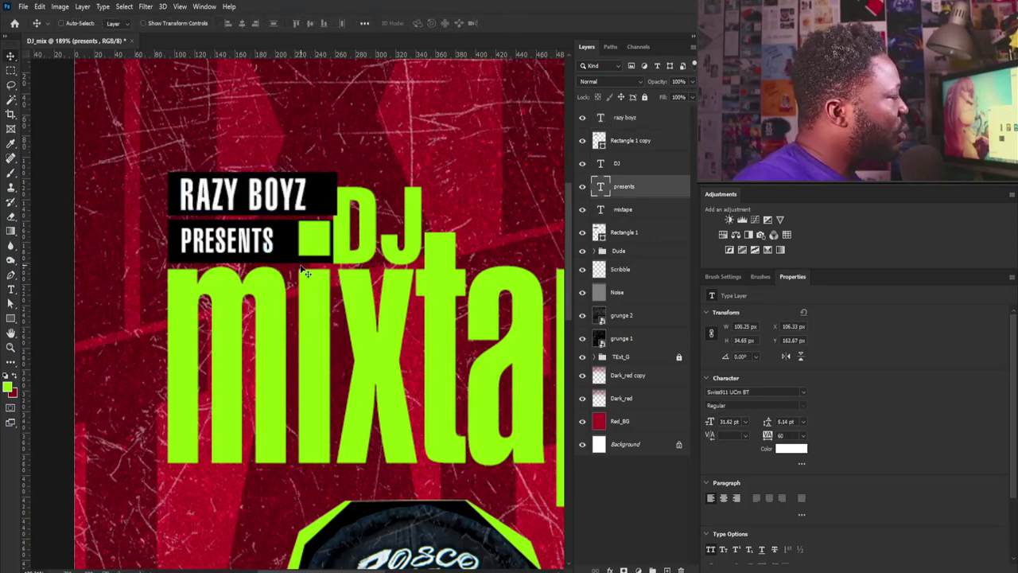
pyautogui.rightClick(288, 259)
pyautogui.click(299, 244)
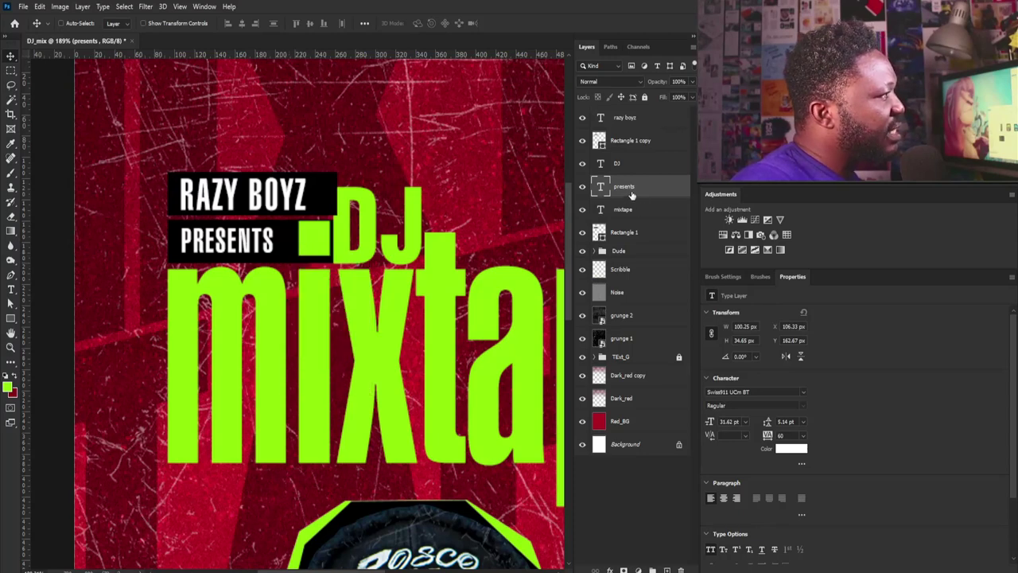
pyautogui.click(632, 234)
pyautogui.hotkey('ctrl', 't')
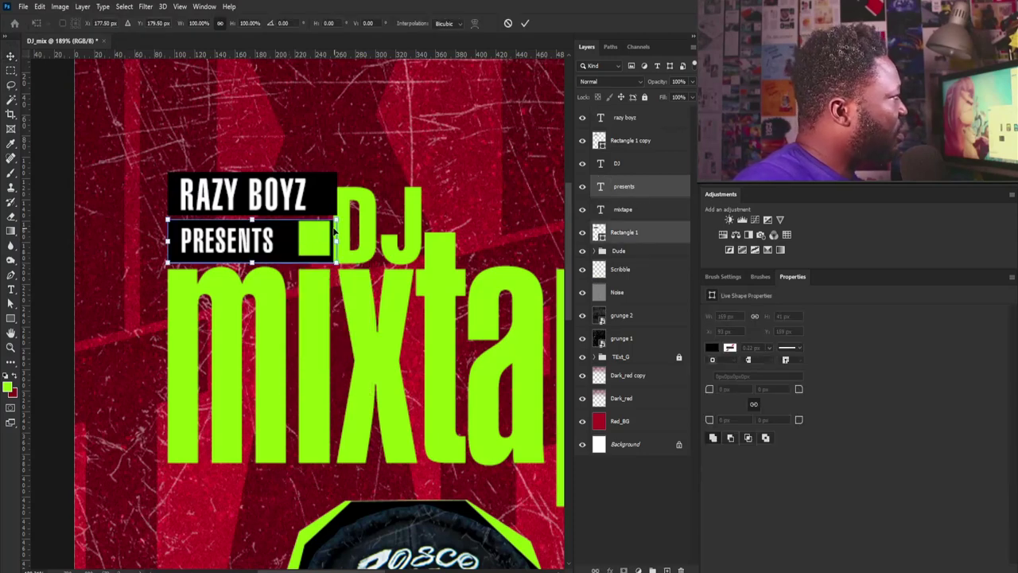
pyautogui.moveTo(335, 219); pyautogui.dragTo(279, 228)
pyautogui.press('Return')
# - Stretch only the black bar behind presents to about 154 px wide, ending behind the dot of the i, and fine-tune its height
pyautogui.rightClick(273, 248)
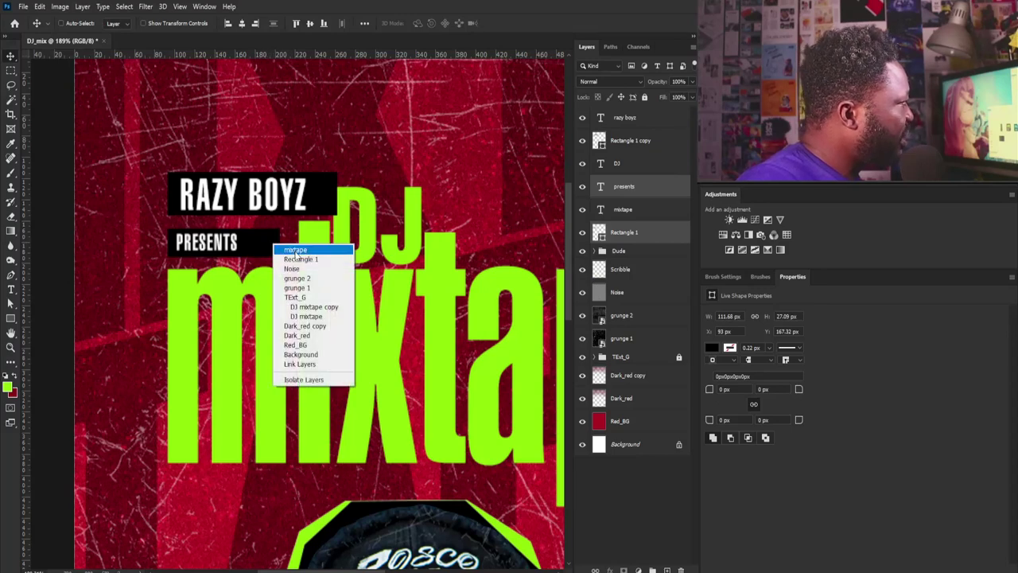
pyautogui.click(301, 259)
pyautogui.hotkey('ctrl', 't')
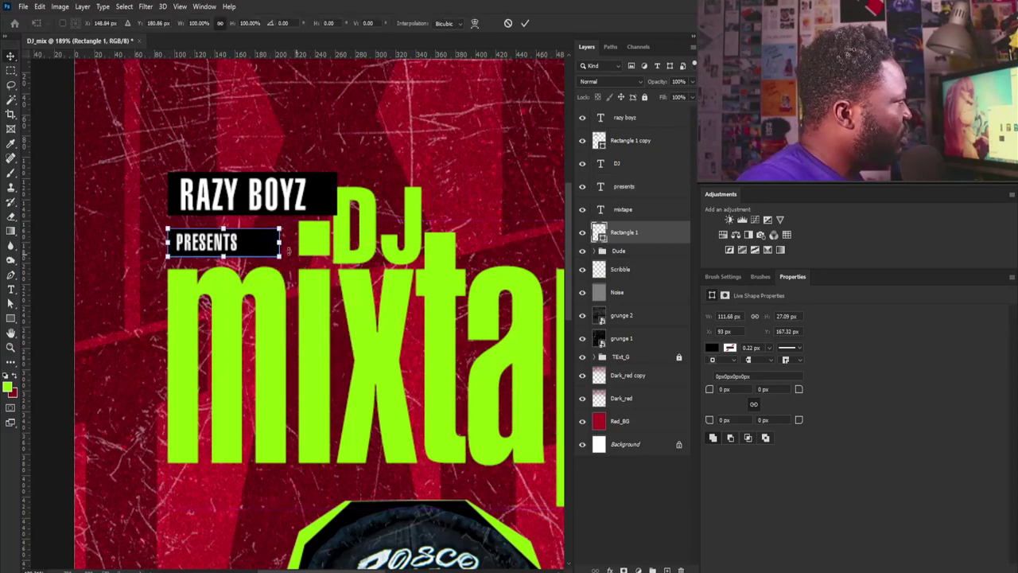
pyautogui.moveTo(281, 242); pyautogui.dragTo(323, 242)
pyautogui.moveTo(243, 256); pyautogui.dragTo(245, 258)
pyautogui.press('Return')
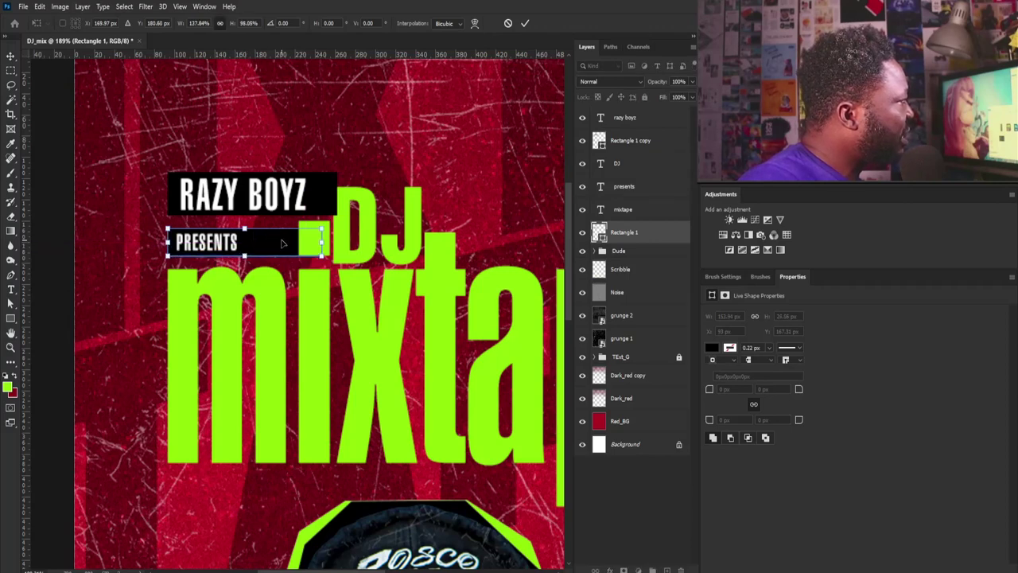
pyautogui.scroll(5, 249, 236)
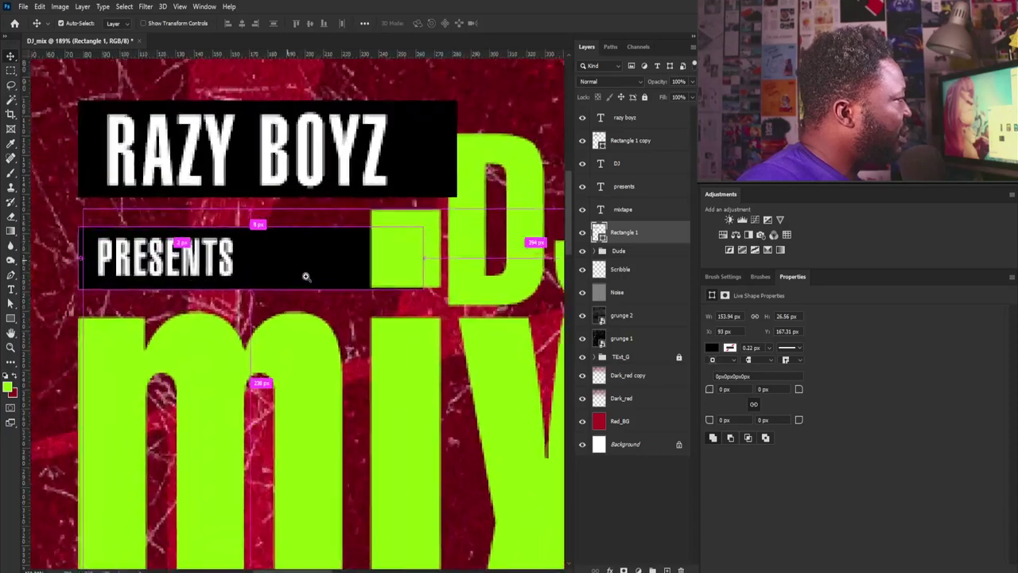
pyautogui.hotkey('ctrl', 't')
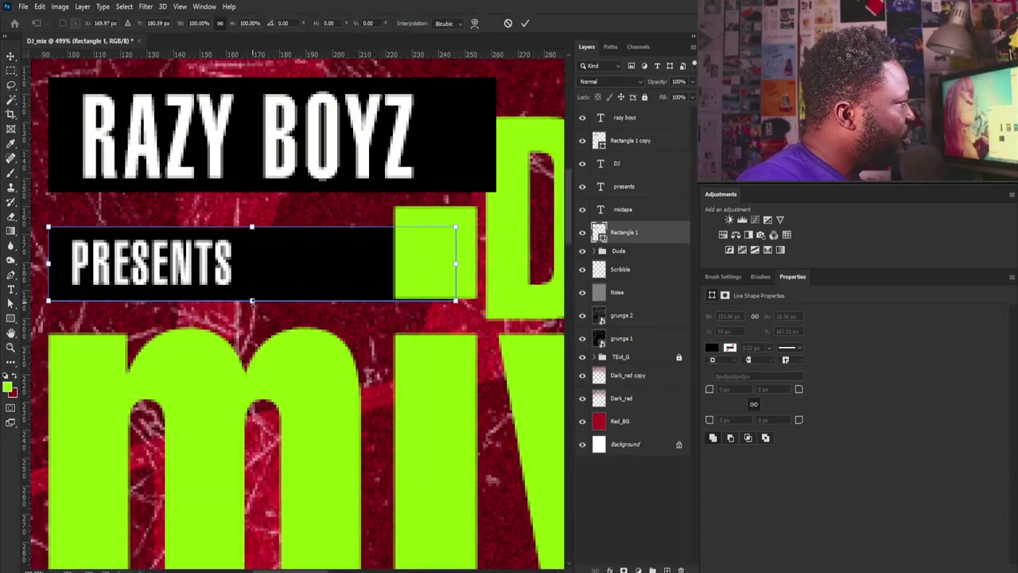
# - Reduce the height of the black rectangle behind PRESENTS to about 23 px
pyautogui.moveTo(252, 300); pyautogui.dragTo(246, 299)
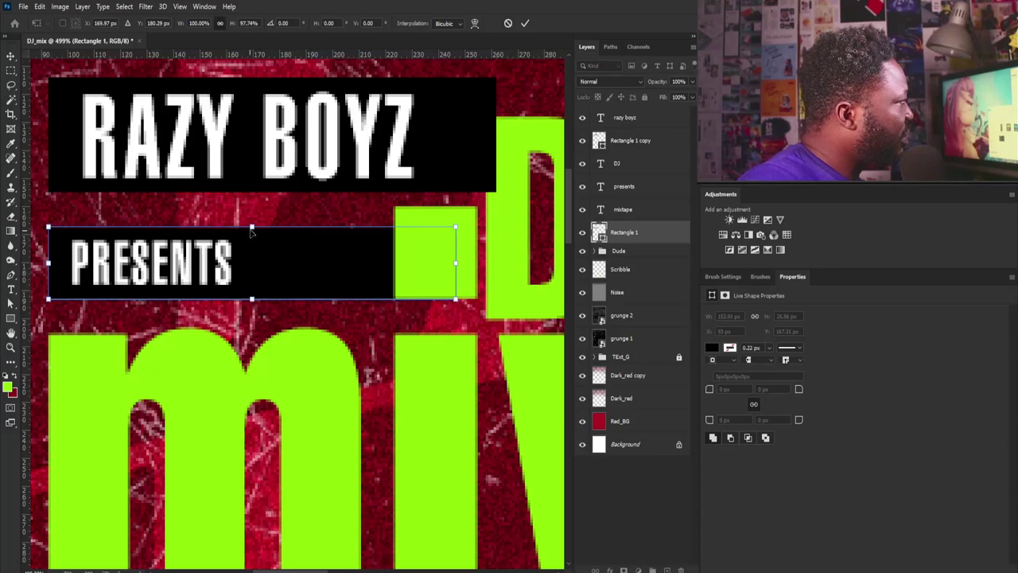
pyautogui.moveTo(251, 227); pyautogui.dragTo(251, 235)
pyautogui.press('Return')
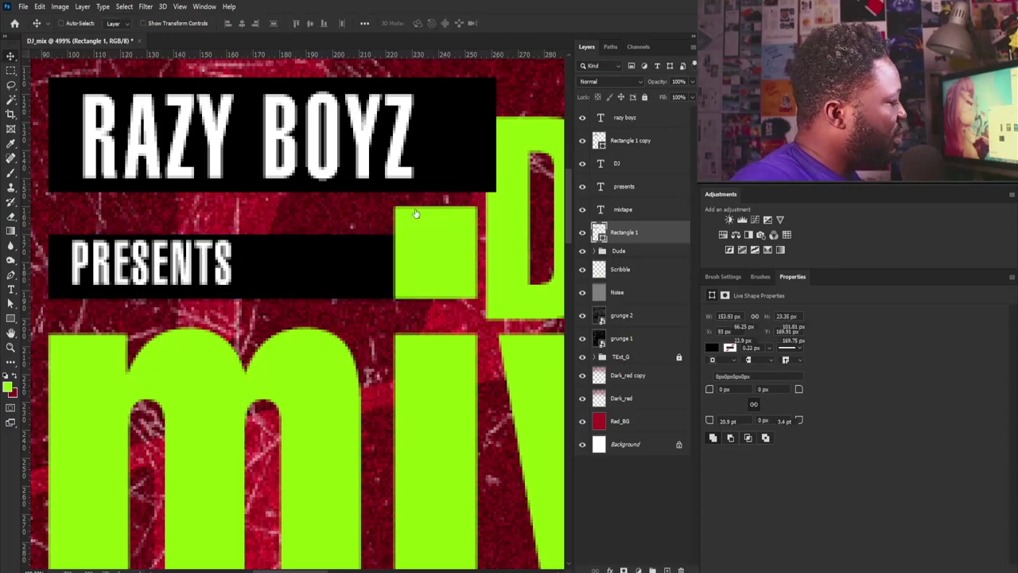
# - Scale the PRESENTS text down to about 91% so it fits inside its black bar
pyautogui.keyDown('ctrl'); pyautogui.click(225, 256); pyautogui.keyUp('ctrl')
pyautogui.hotkey('ctrl', 't')
pyautogui.moveTo(248, 233); pyautogui.dragTo(232, 241)
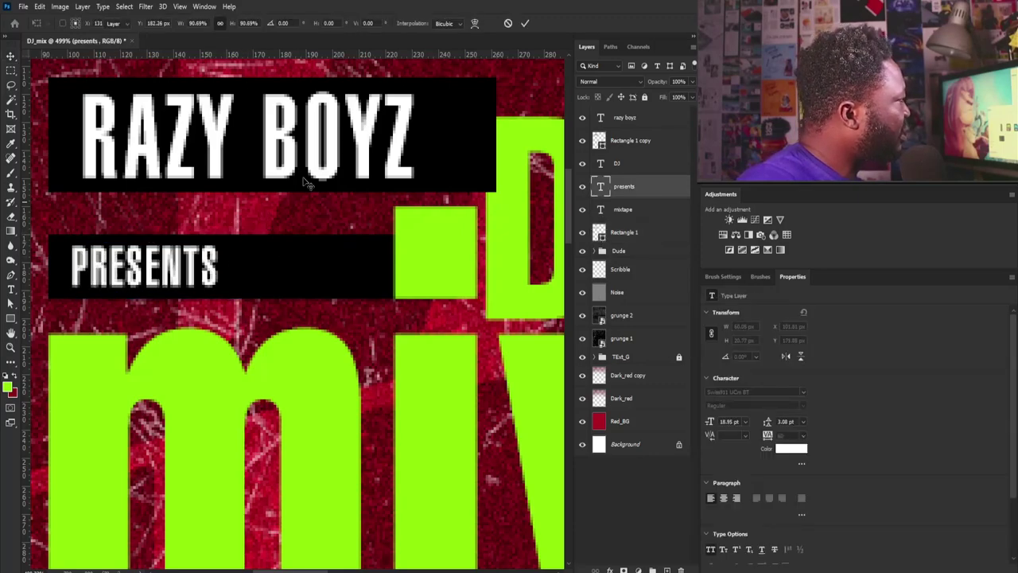
pyautogui.moveTo(322, 151)
pyautogui.mouseDown()
pyautogui.moveTo(268, 168)
pyautogui.moveTo(283, 164)
pyautogui.mouseUp()
# - Move the RAZY BOYZ text together with its black rectangle down to sit just above the PRESENTS bar
pyautogui.rightClick(337, 146)
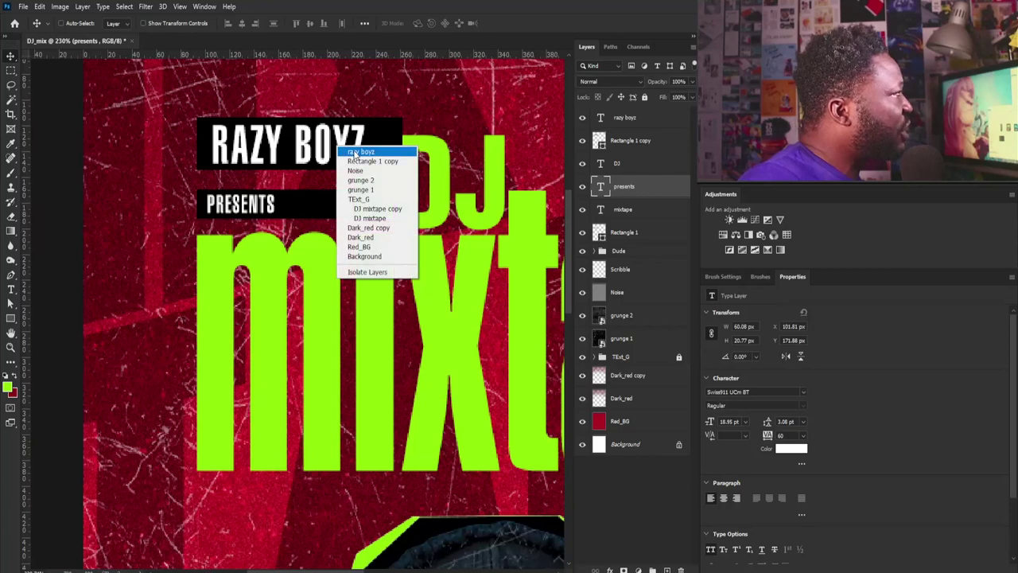
pyautogui.click(355, 151)
pyautogui.click(621, 140)
pyautogui.moveTo(370, 152); pyautogui.dragTo(371, 165)
pyautogui.hotkey('ctrl', 'z')
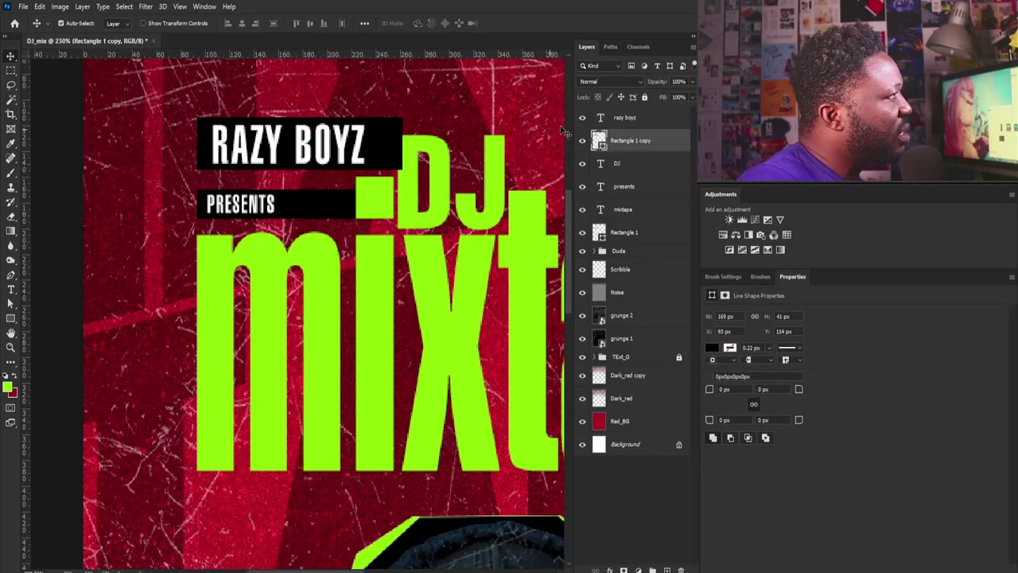
pyautogui.keyDown('ctrl'); pyautogui.click(634, 122); pyautogui.keyUp('ctrl')
pyautogui.moveTo(336, 139); pyautogui.dragTo(339, 159)
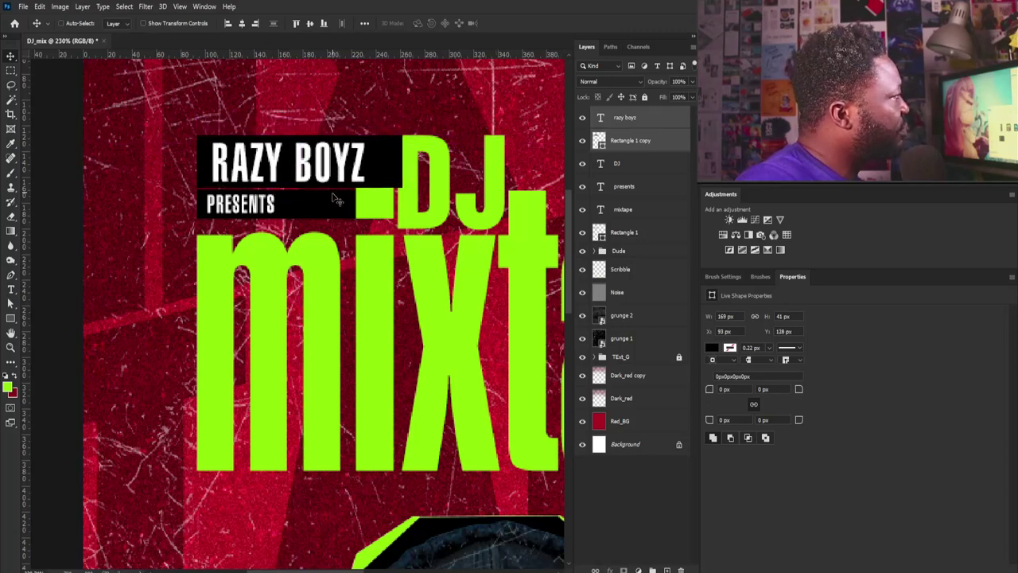
# - Scale the RAZY BOYZ text and rectangle to about 161 px wide, and place both layers below the mixtape layer
pyautogui.hotkey('ctrl', 't')
pyautogui.moveTo(401, 189); pyautogui.dragTo(391, 188)
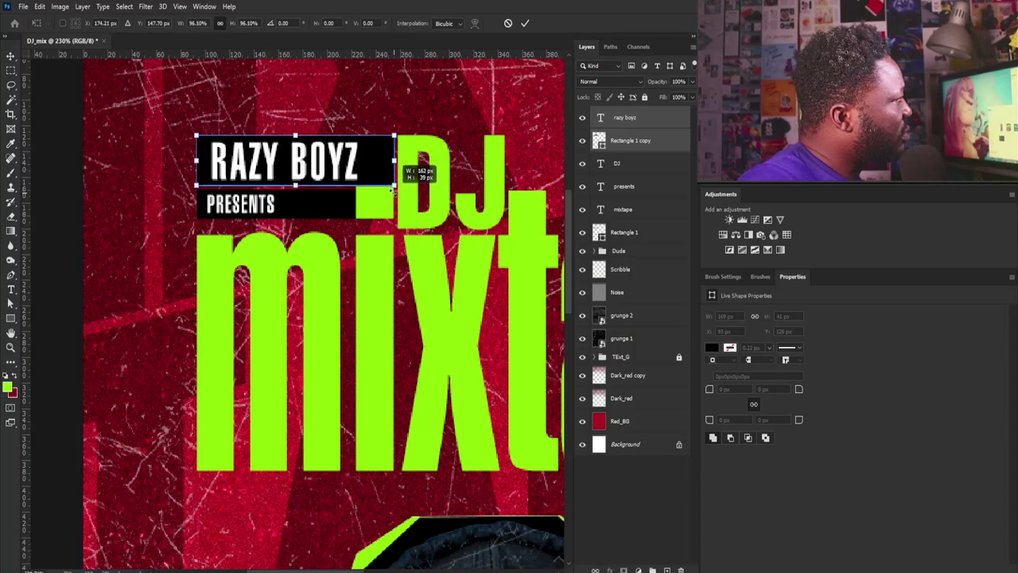
pyautogui.press('Return')
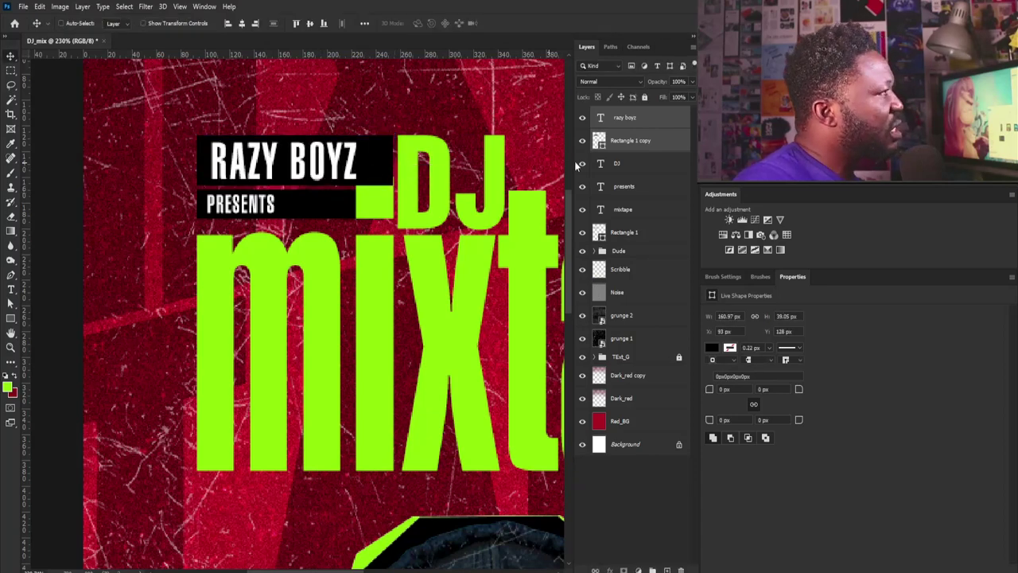
pyautogui.moveTo(632, 143); pyautogui.dragTo(632, 225)
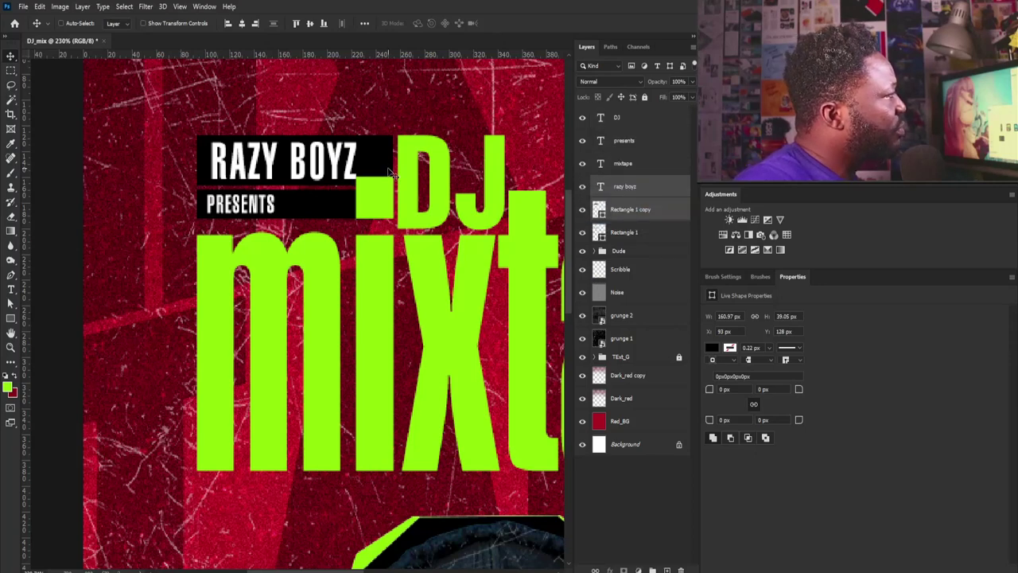
# - Scale only the RAZY BOYZ text down to about 36 pt and set its tracking to 0
pyautogui.rightClick(347, 160)
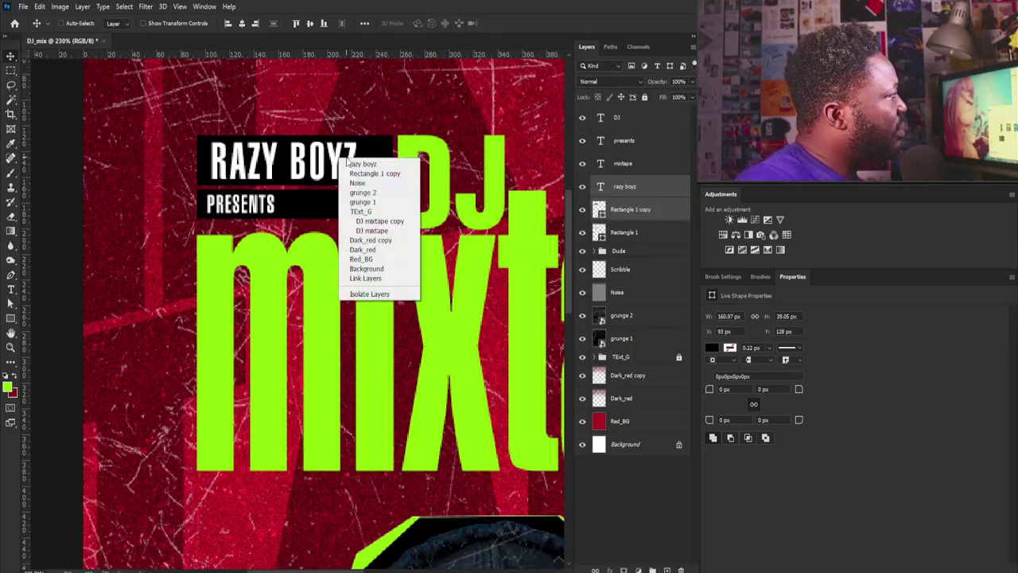
pyautogui.click(362, 173)
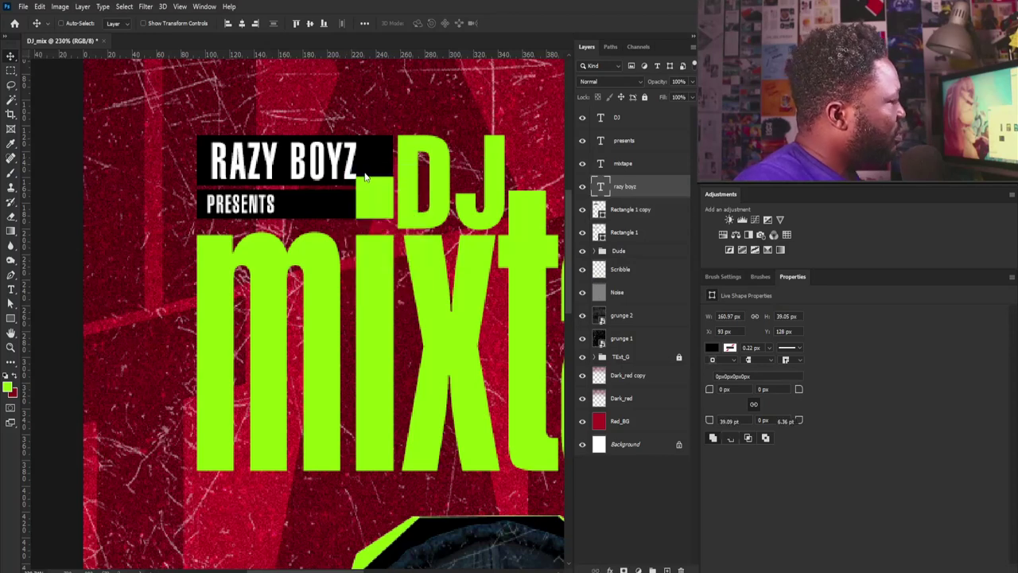
pyautogui.hotkey('ctrl', 't')
pyautogui.moveTo(370, 191); pyautogui.dragTo(356, 186)
pyautogui.press('Return')
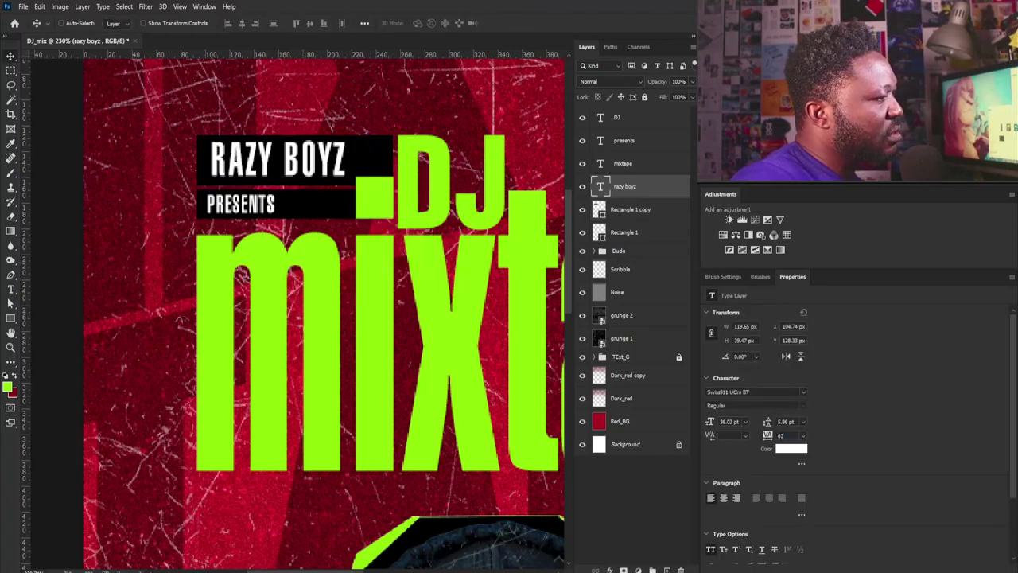
pyautogui.click(780, 435)
pyautogui.write('0')
pyautogui.press('Return')
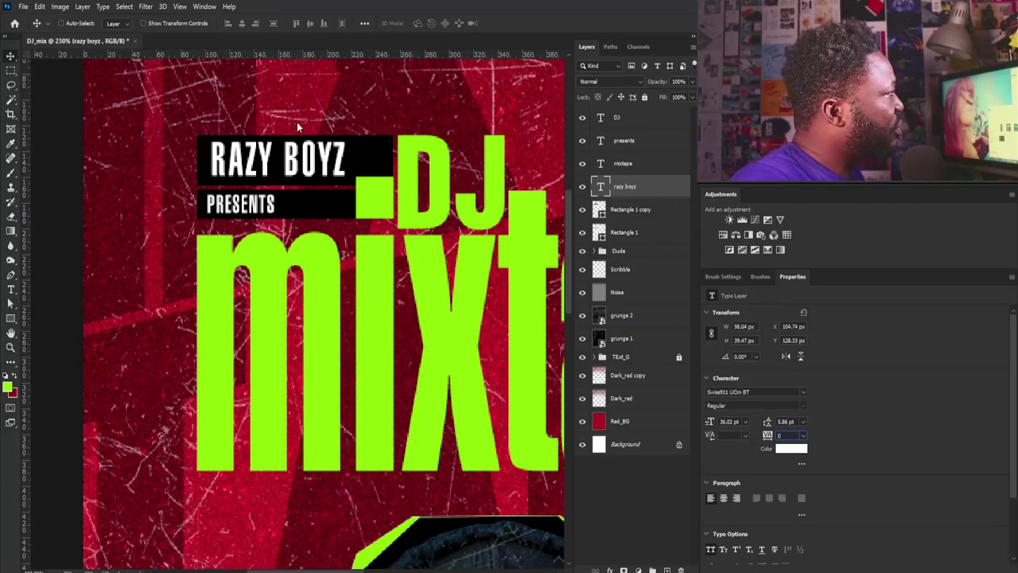
# - Try colouring the word BOYZ with the green 90eb0a sampled from the title
pyautogui.doubleClick(290, 159)
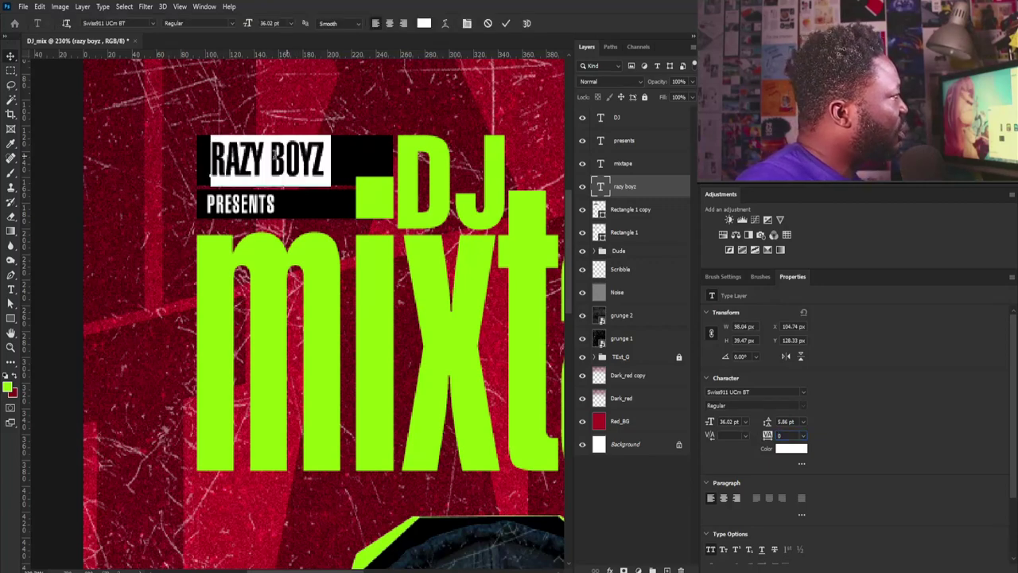
pyautogui.moveTo(272, 155); pyautogui.dragTo(424, 169)
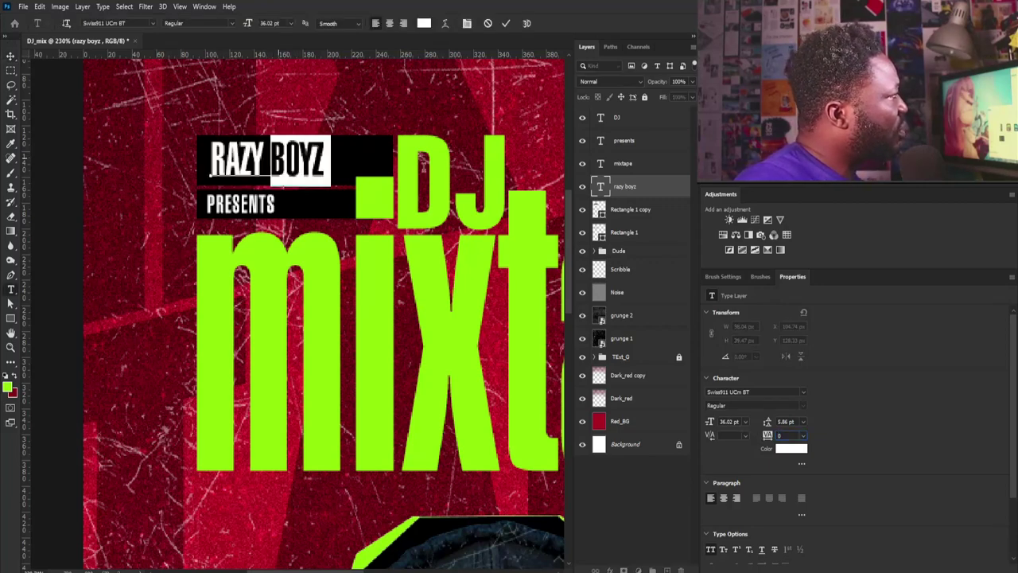
pyautogui.click(801, 450)
pyautogui.click(560, 277)
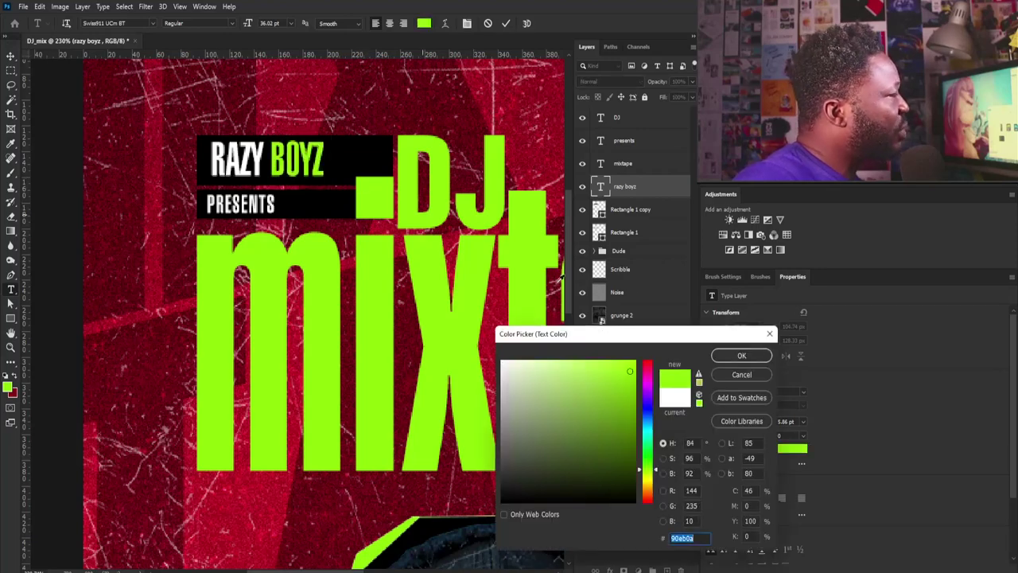
pyautogui.click(742, 358)
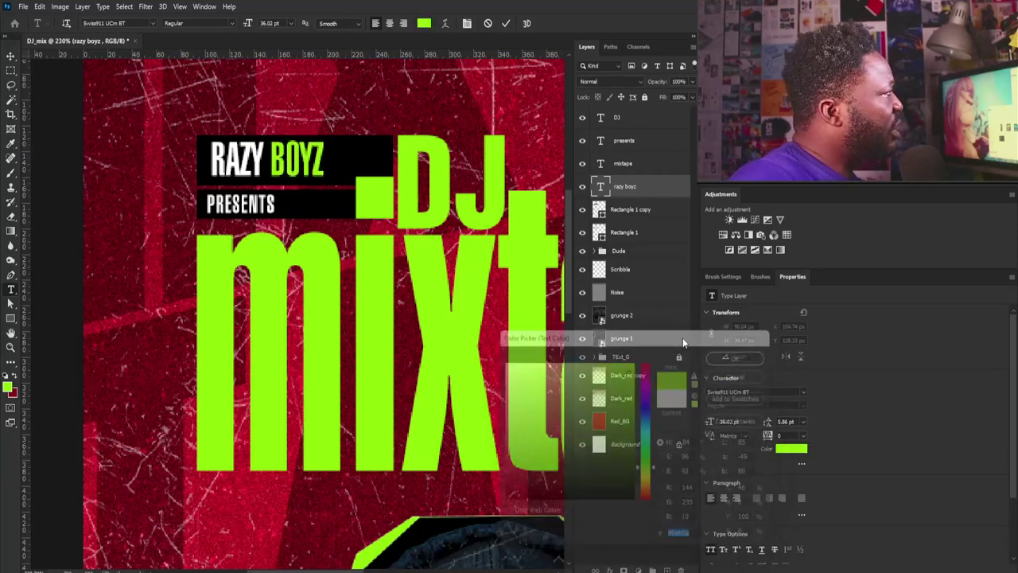
# - Colour the word RAZY with the green 90eb0a sampled from the title
pyautogui.moveTo(269, 157); pyautogui.dragTo(172, 161)
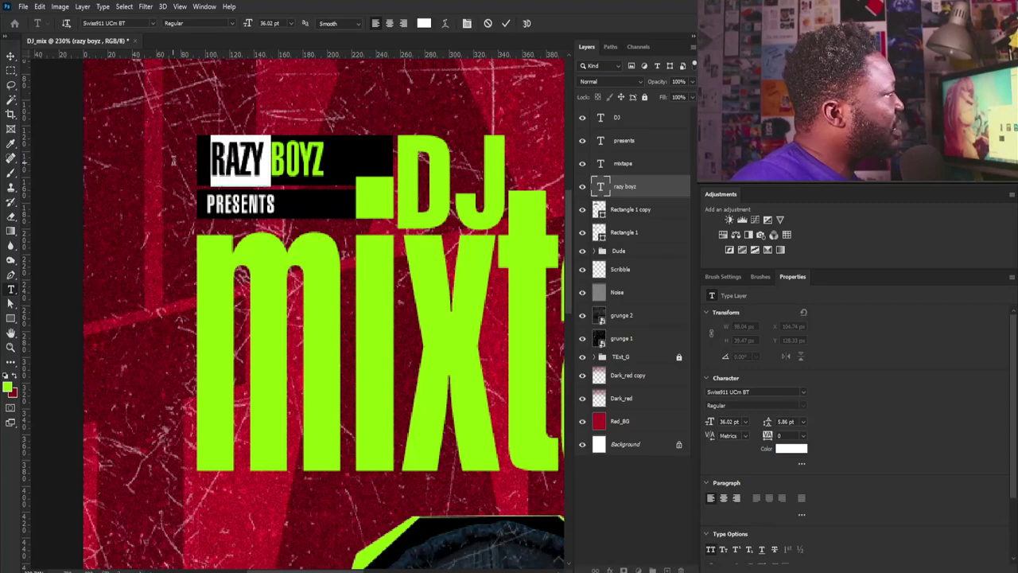
pyautogui.click(796, 448)
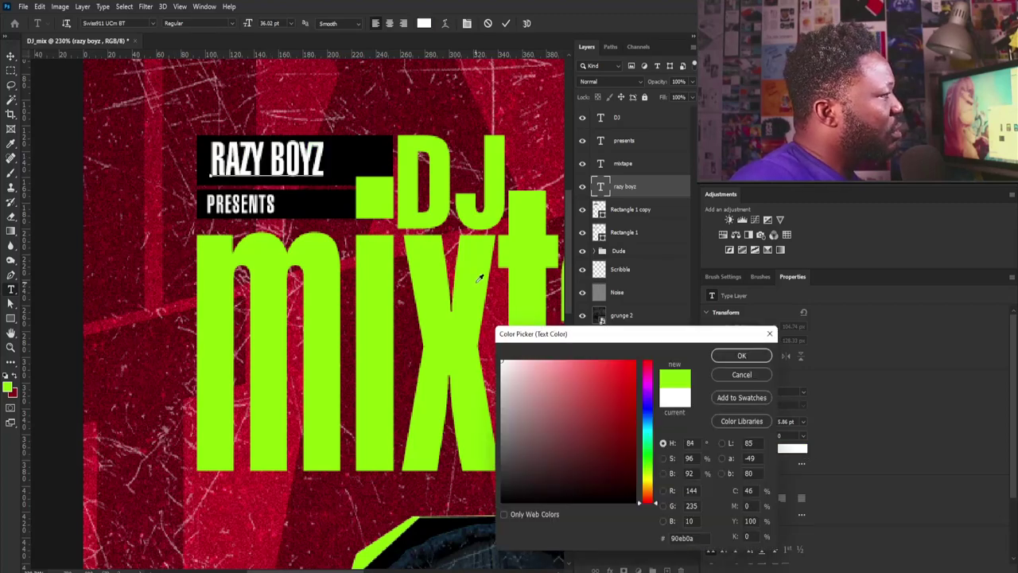
pyautogui.click(514, 288)
pyautogui.click(742, 357)
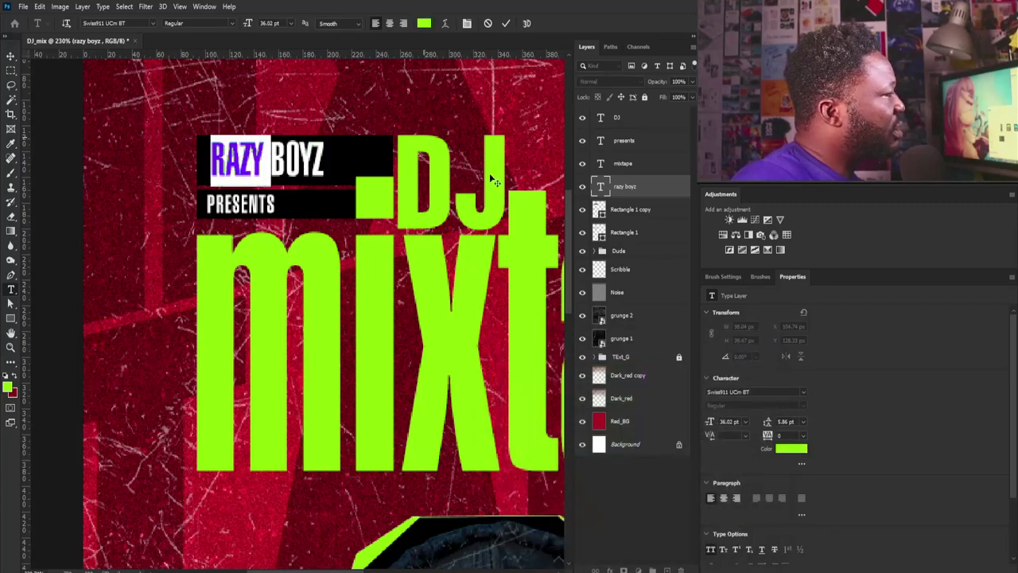
# - Widen the black rectangle behind RAZY BOYZ until its edge meets the letter D of DJ
pyautogui.click(630, 212)
pyautogui.press('v')
pyautogui.hotkey('ctrl', 't')
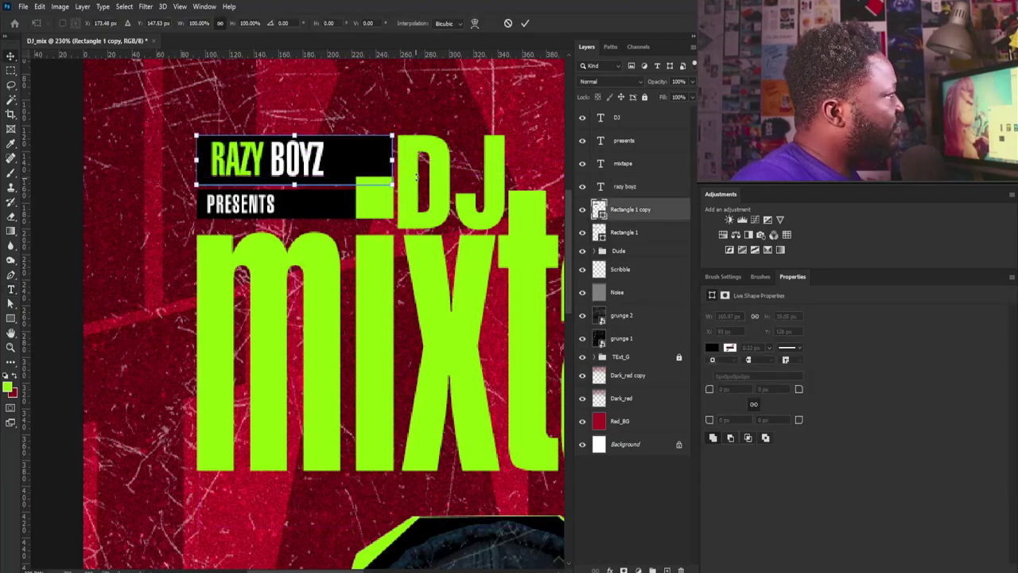
pyautogui.moveTo(391, 160); pyautogui.dragTo(397, 160)
pyautogui.press('Return')
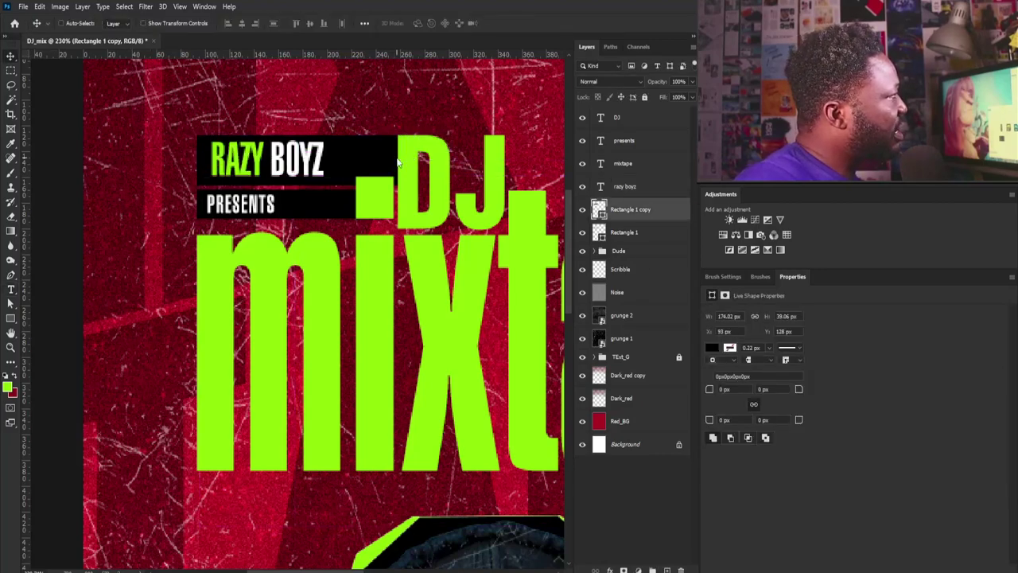
# - Collapse and hide the TExt_G background text group
pyautogui.scroll(-5, 398, 130)
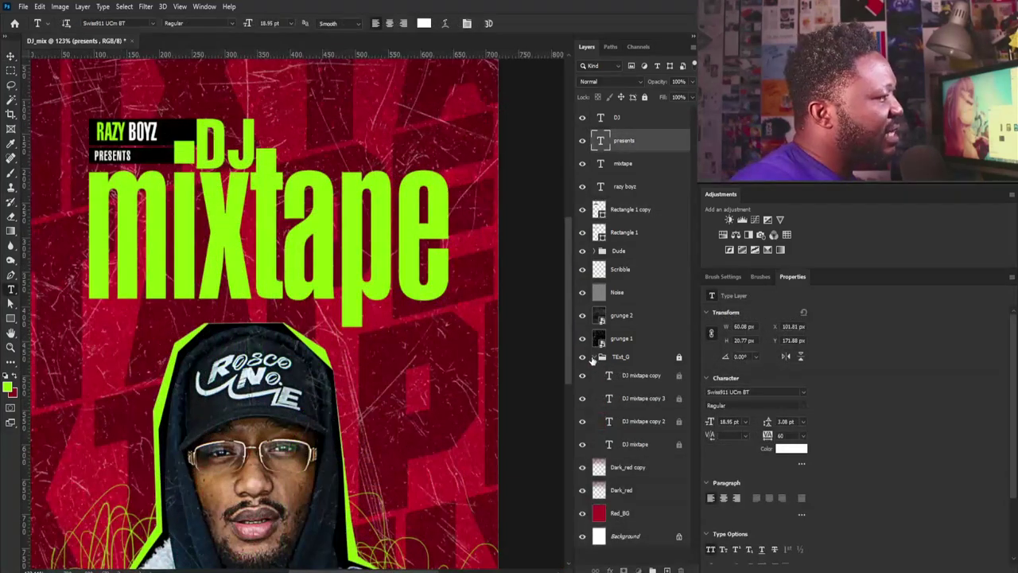
pyautogui.click(592, 358)
pyautogui.click(582, 357)
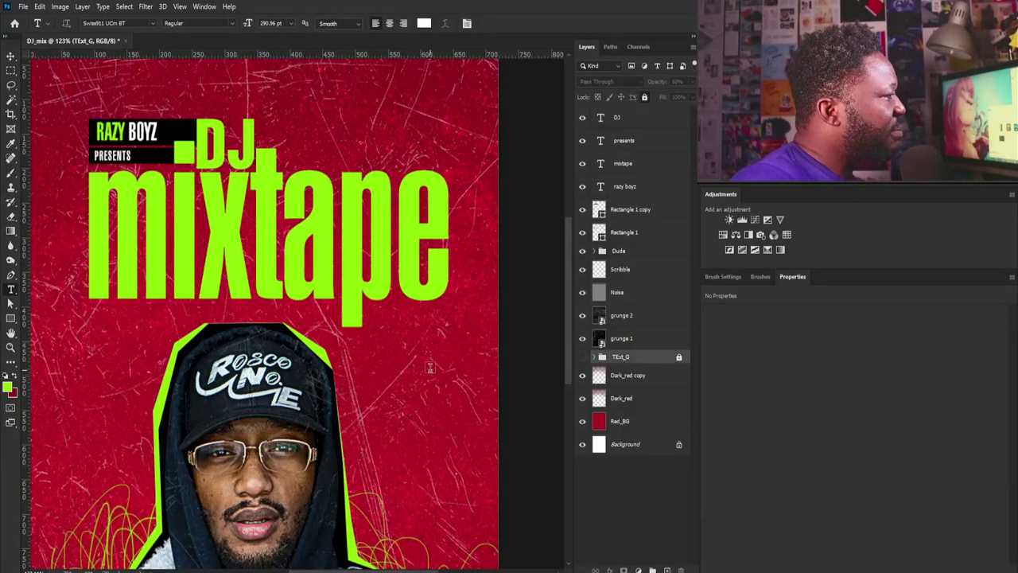
# - Add the text "Night" beside the portrait in the Charletto Script font with All Caps turned off
pyautogui.click(430, 368)
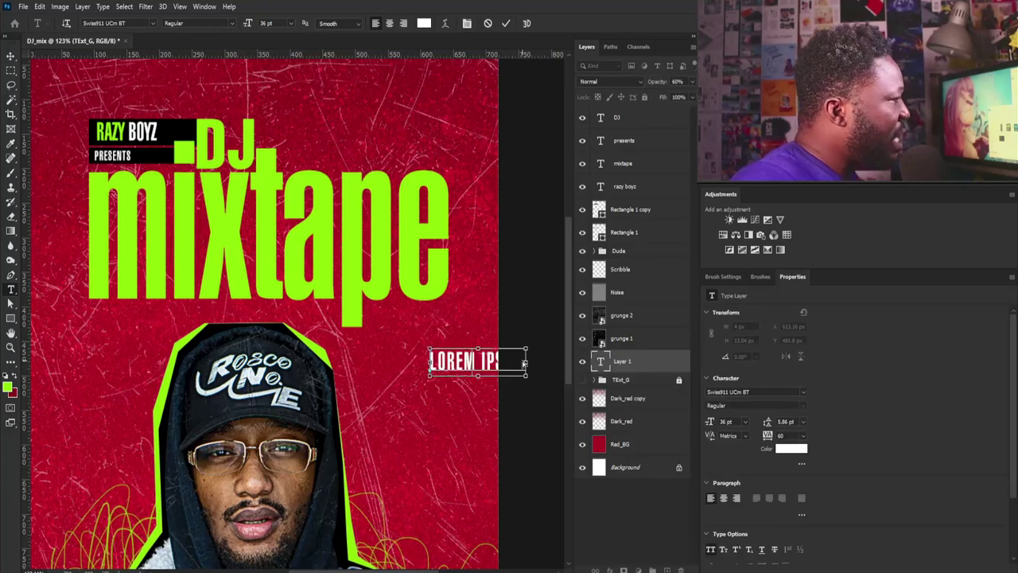
pyautogui.write('NIGHT')
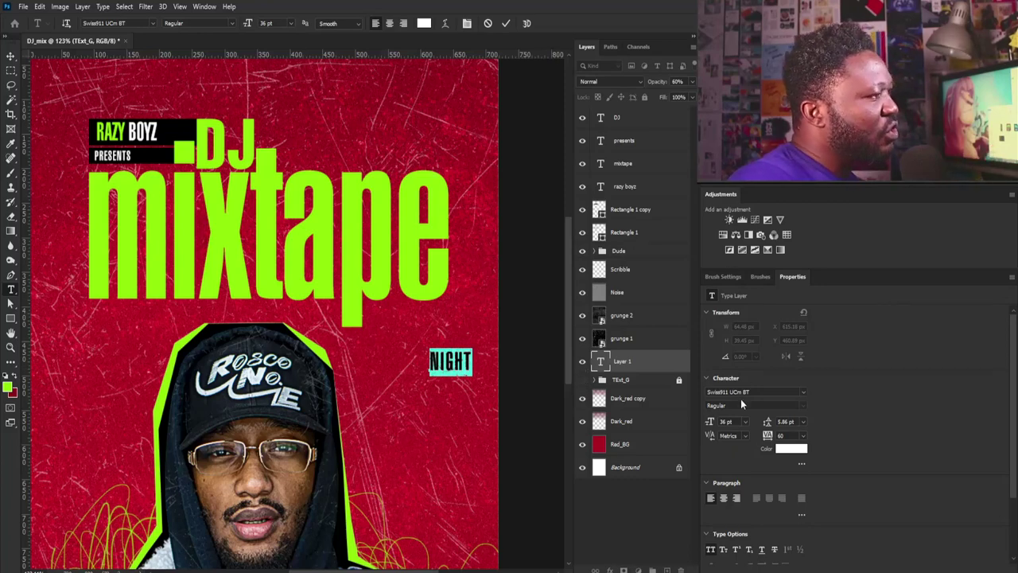
pyautogui.click(103, 23)
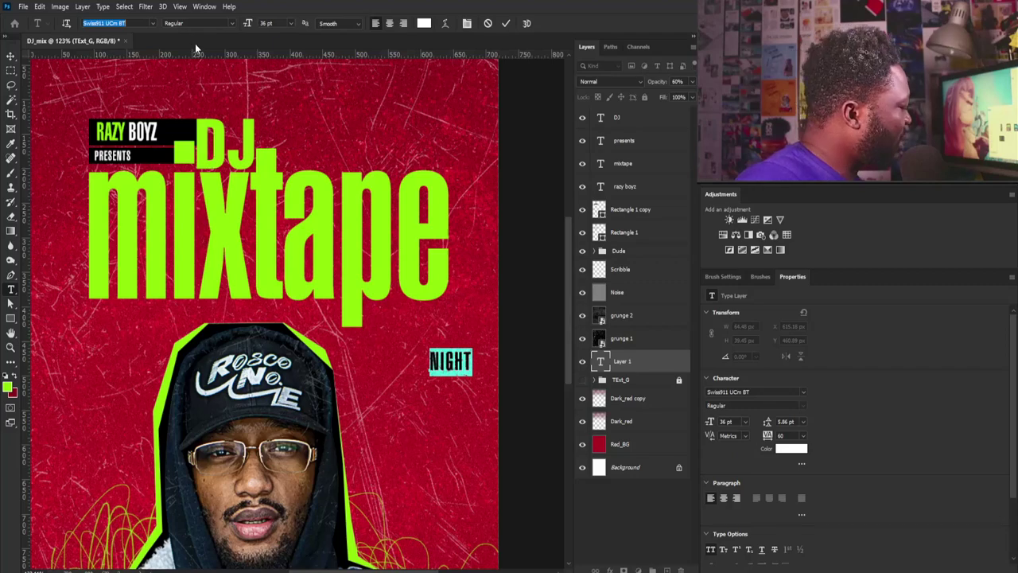
pyautogui.write('charlotte Script')
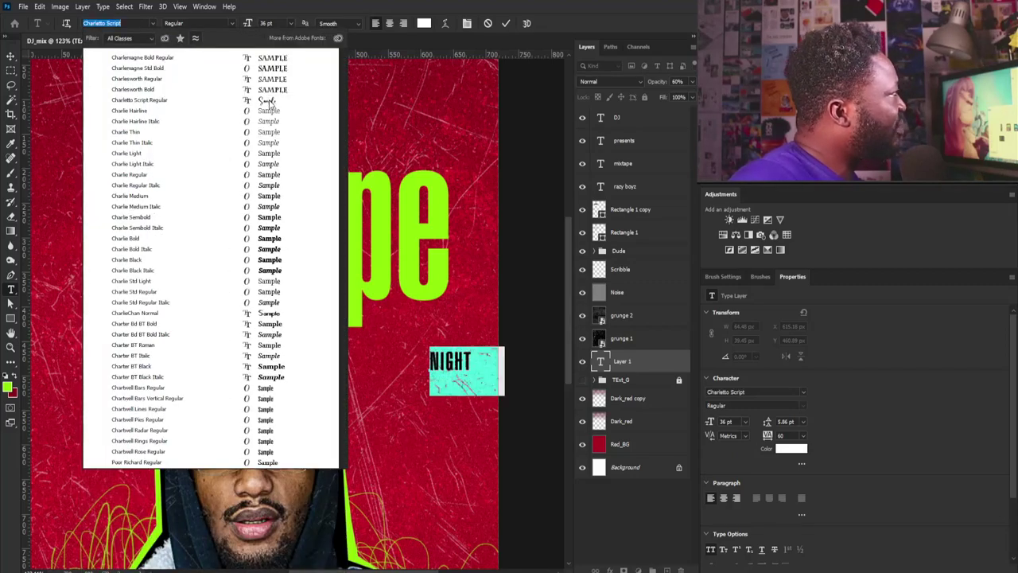
pyautogui.click(268, 100)
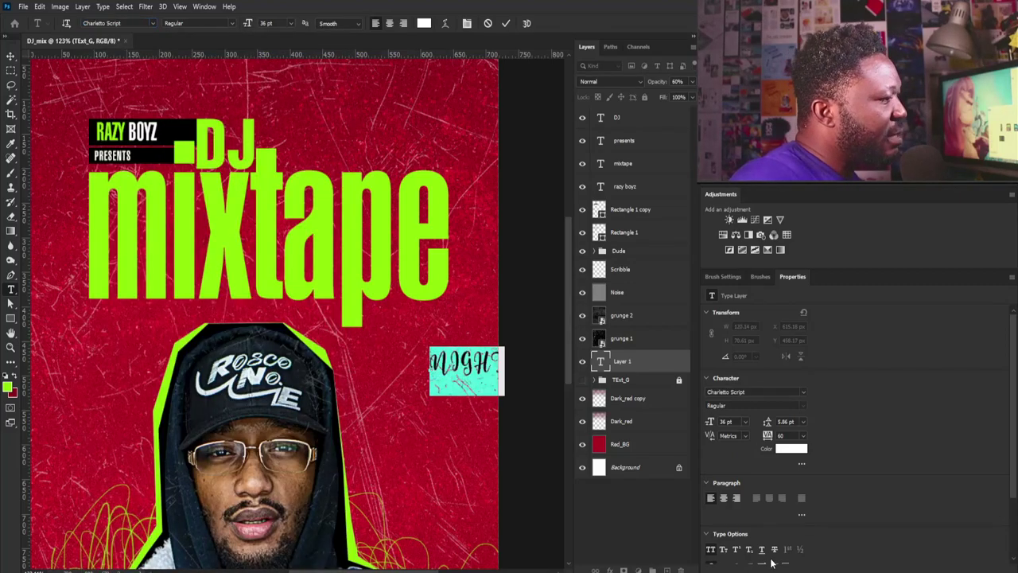
pyautogui.click(709, 550)
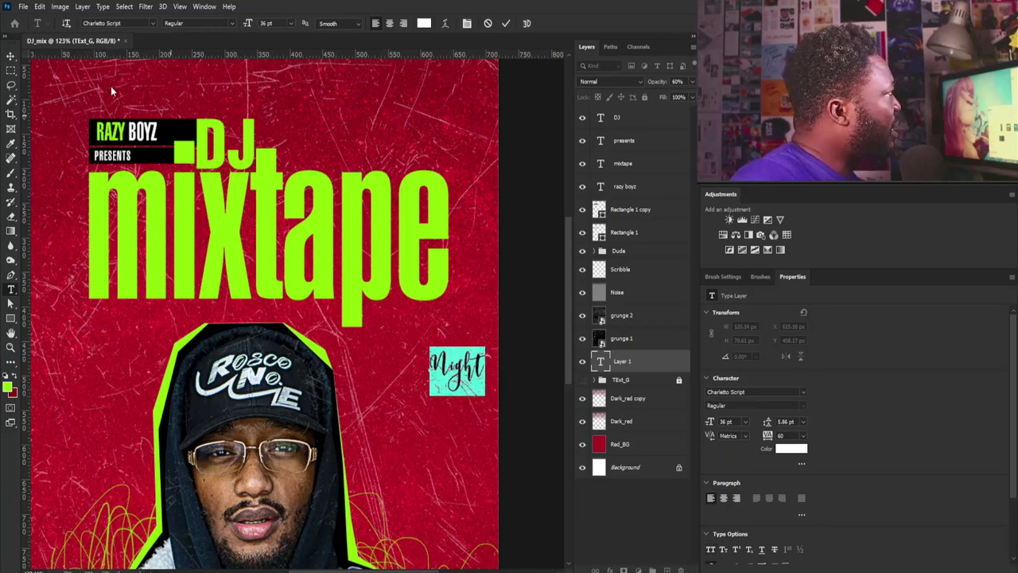
# - Enlarge the Night text, move it toward the mixtape title, and place its layer directly above the mixtape layer
pyautogui.click(18, 57)
pyautogui.hotkey('ctrl', 't')
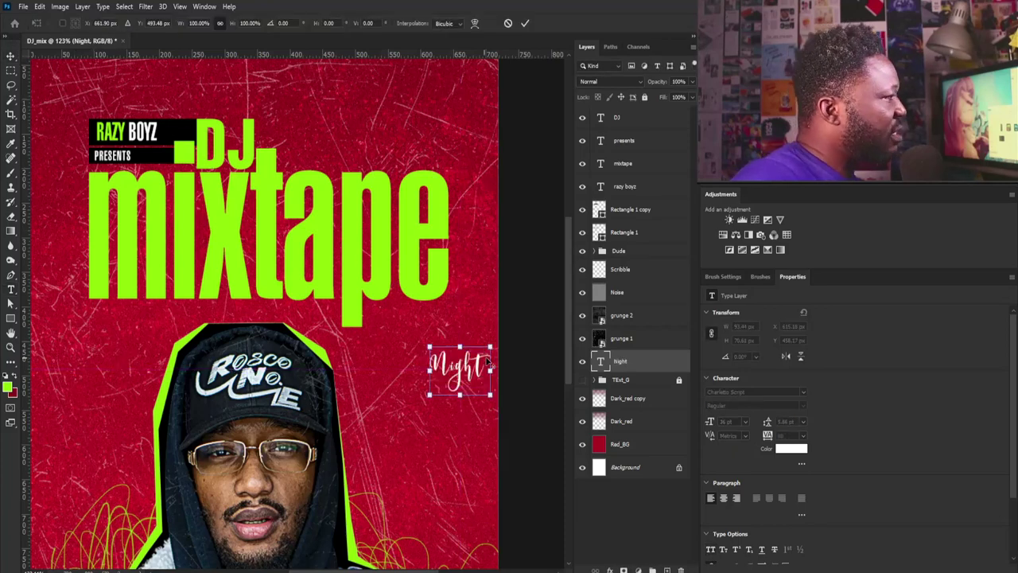
pyautogui.moveTo(503, 340); pyautogui.dragTo(533, 316)
pyautogui.moveTo(459, 350); pyautogui.dragTo(385, 319)
pyautogui.press('Return')
pyautogui.moveTo(646, 370); pyautogui.dragTo(631, 153)
# - Enlarge the Night text to about 118 pt overlapping the lower part of the letters "tape", and set its tracking to 0
pyautogui.moveTo(413, 319)
pyautogui.mouseDown()
pyautogui.moveTo(412, 305)
pyautogui.moveTo(398, 305)
pyautogui.mouseUp()
pyautogui.hotkey('ctrl', 't')
pyautogui.moveTo(445, 267); pyautogui.dragTo(472, 244)
pyautogui.moveTo(417, 312); pyautogui.dragTo(422, 322)
pyautogui.press('Return')
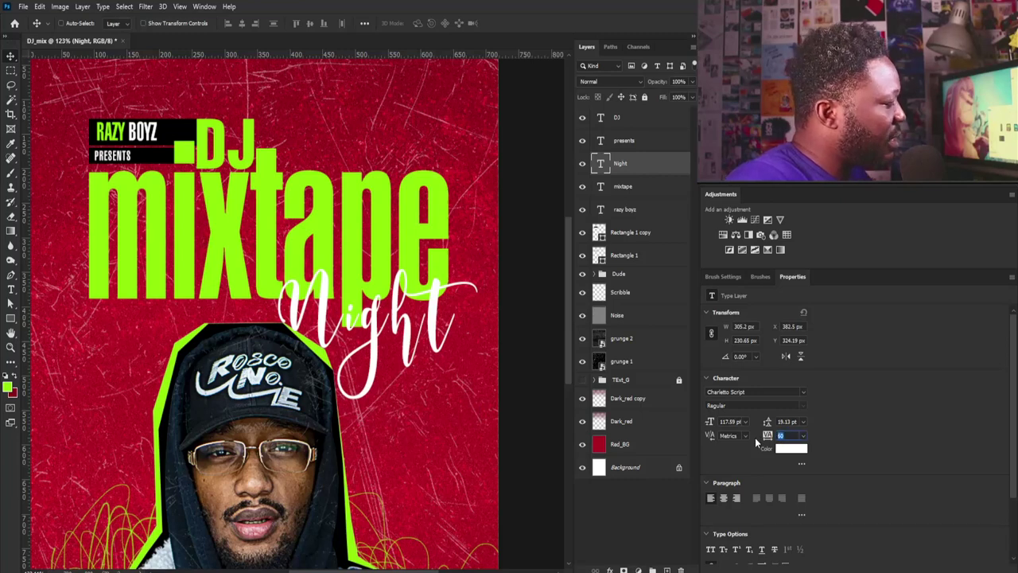
pyautogui.write('0')
pyautogui.press('Return')
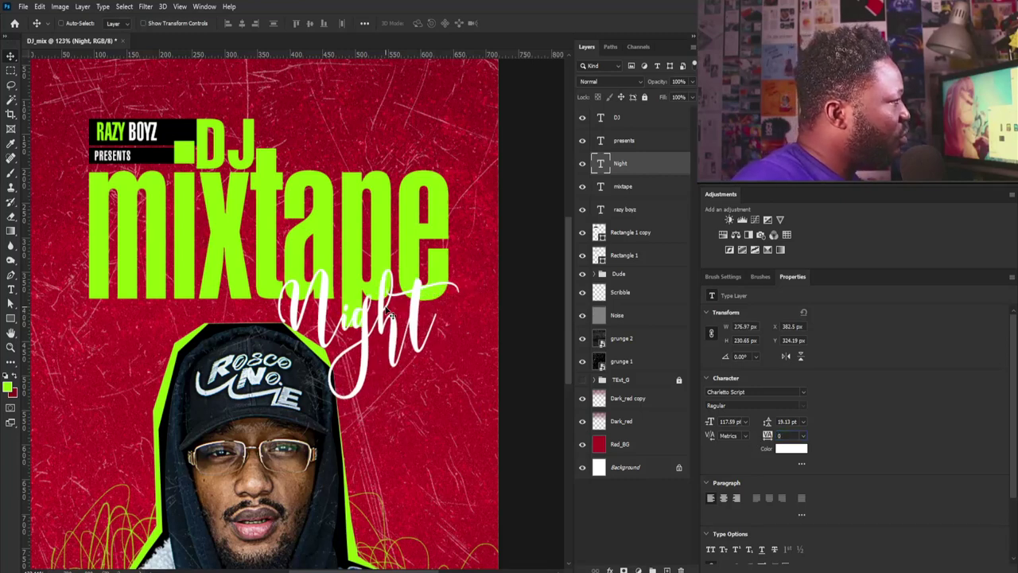
# - Enlarge the Night text slightly to about 123 pt and duplicate its layer
pyautogui.hotkey('ctrl', 't')
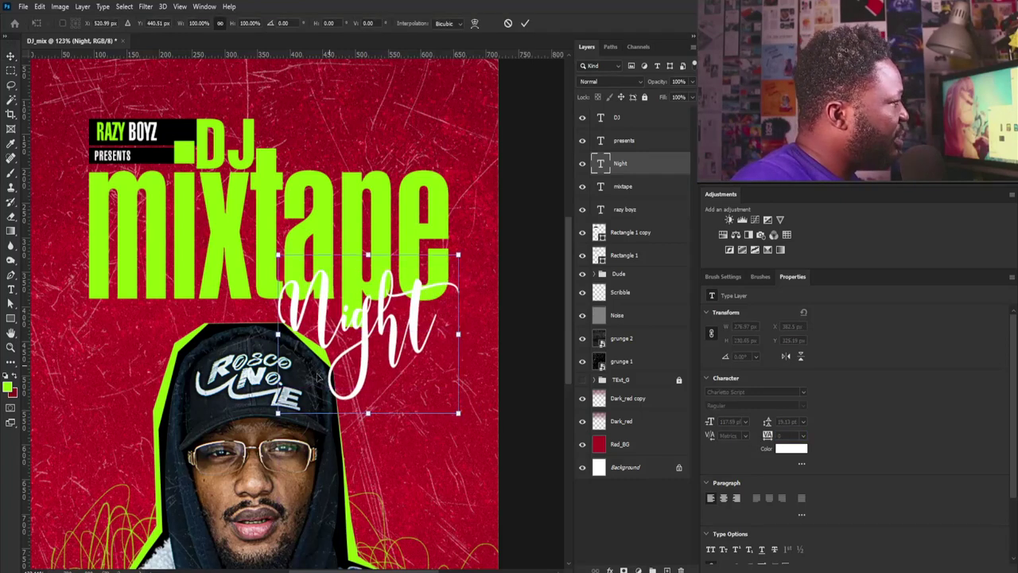
pyautogui.moveTo(653, 163); pyautogui.dragTo(666, 569)
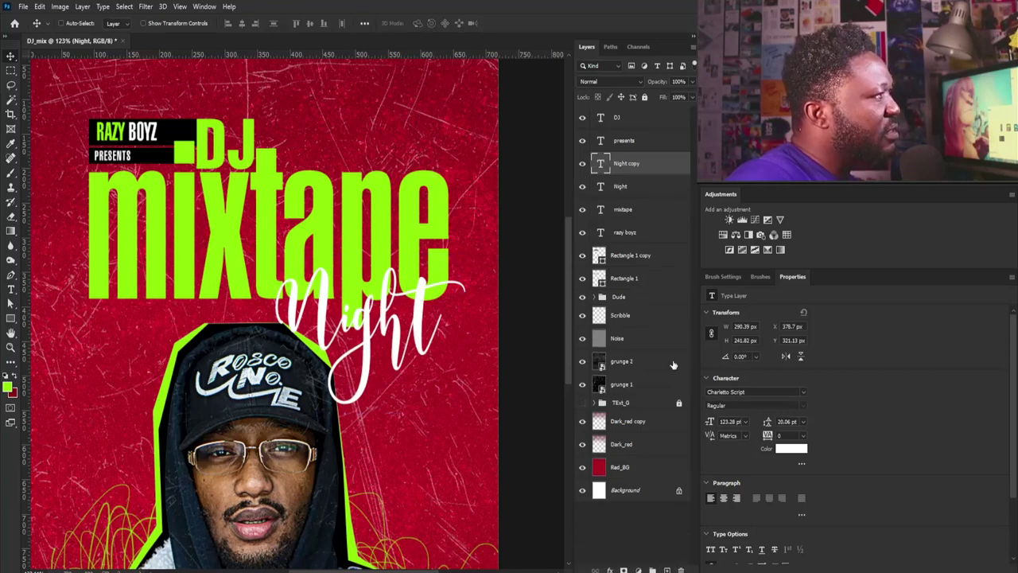
# - Place the Night copy layer below Night and give it a slightly thickened outside stroke in green 90eb0a sampled from the mixtape lettering
pyautogui.moveTo(634, 169); pyautogui.dragTo(670, 196)
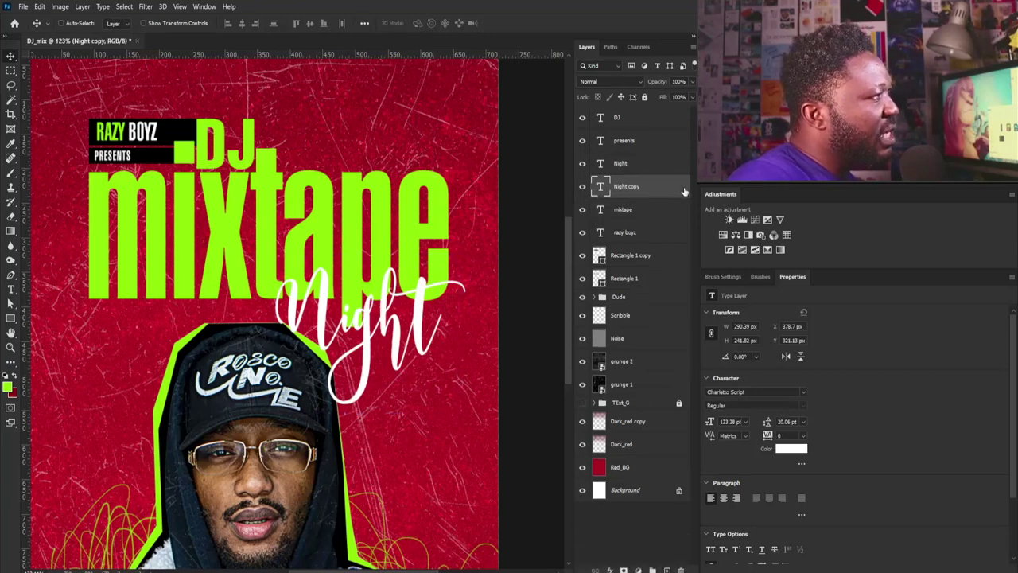
pyautogui.doubleClick(684, 192)
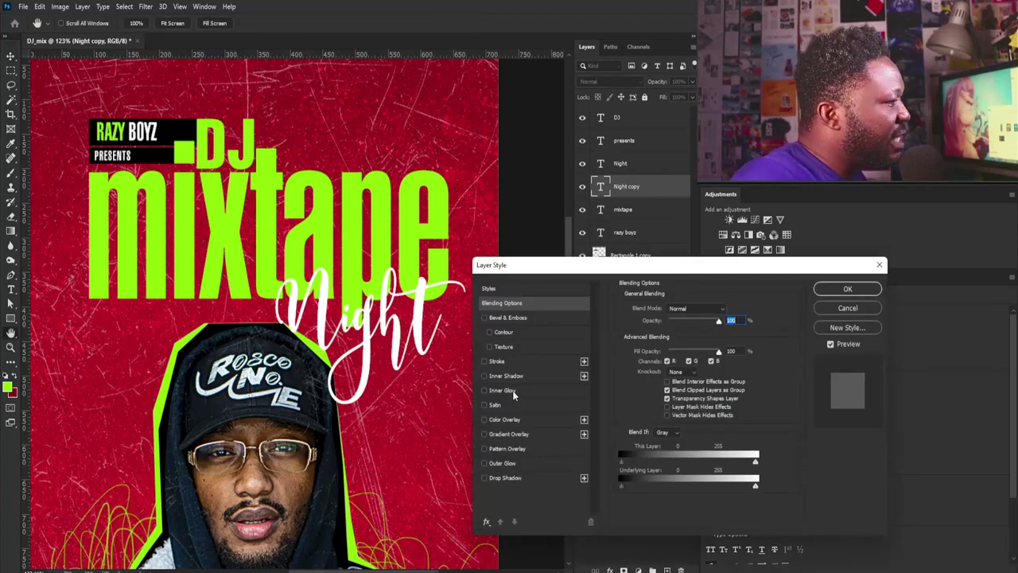
pyautogui.click(487, 360)
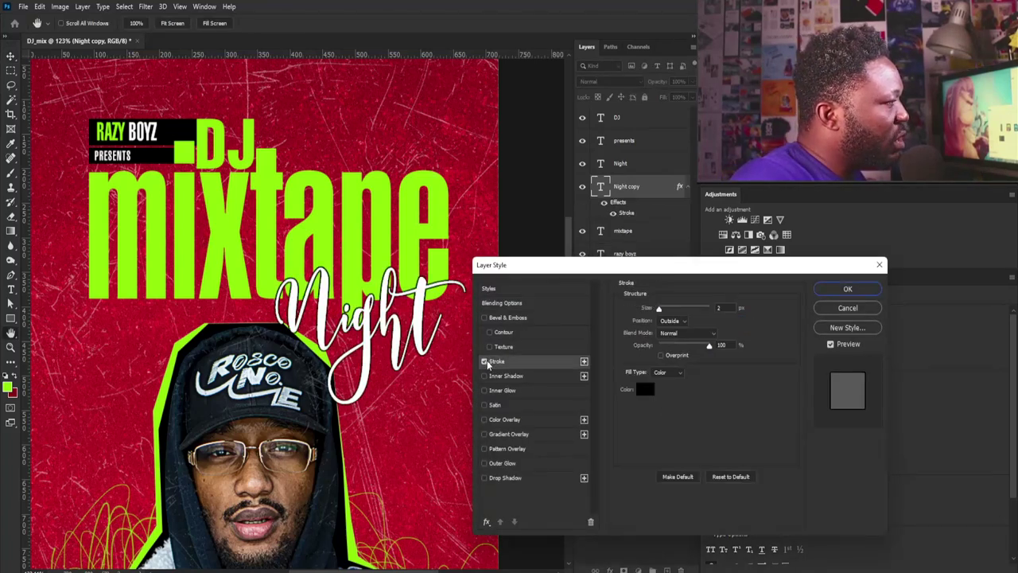
pyautogui.click(648, 395)
pyautogui.click(414, 246)
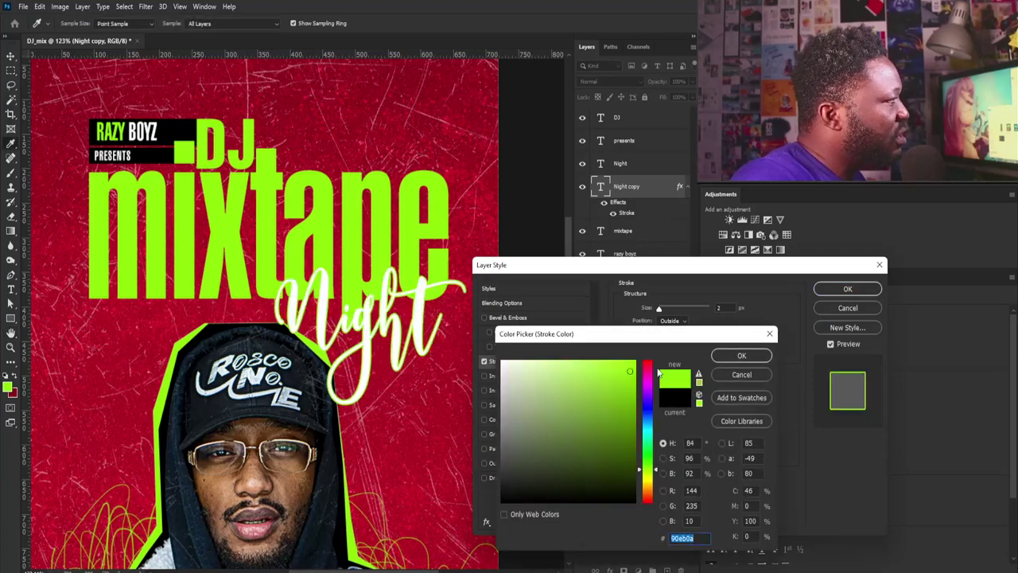
pyautogui.click(740, 356)
pyautogui.moveTo(660, 311); pyautogui.dragTo(662, 311)
pyautogui.click(844, 290)
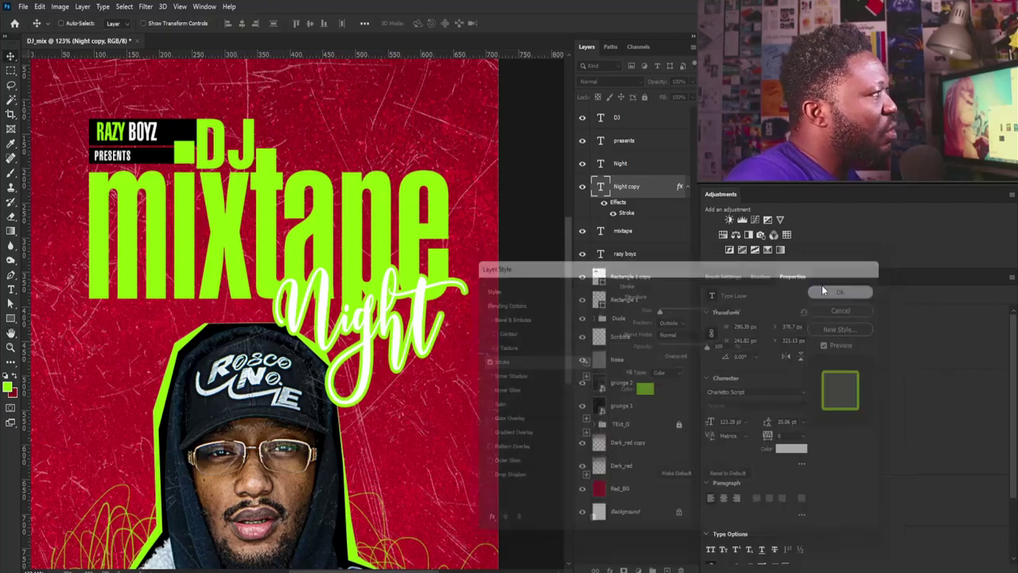
# - Change the text colour of the upper Night layer to black (000000)
pyautogui.click(635, 165)
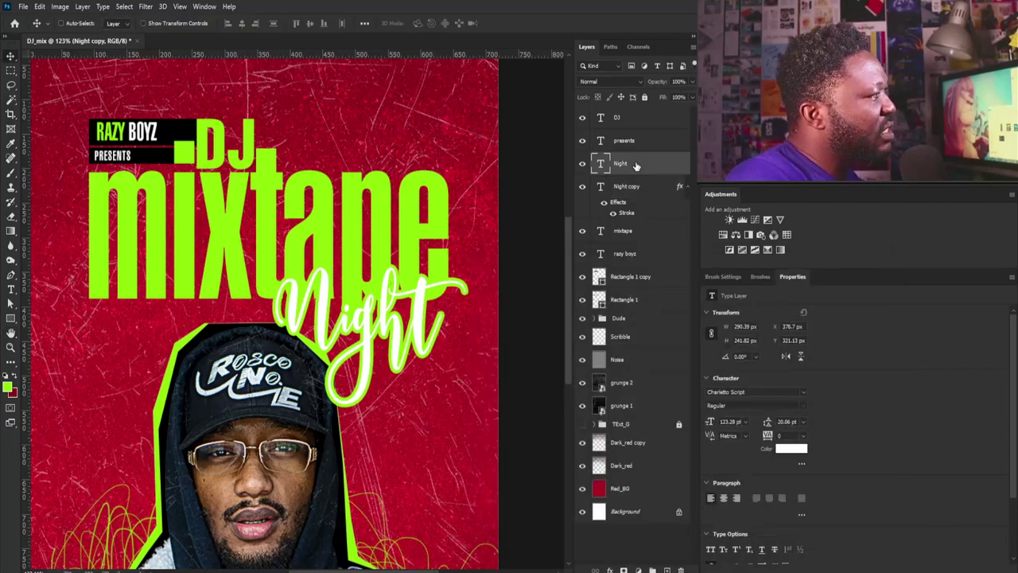
pyautogui.click(791, 450)
pyautogui.write('000000')
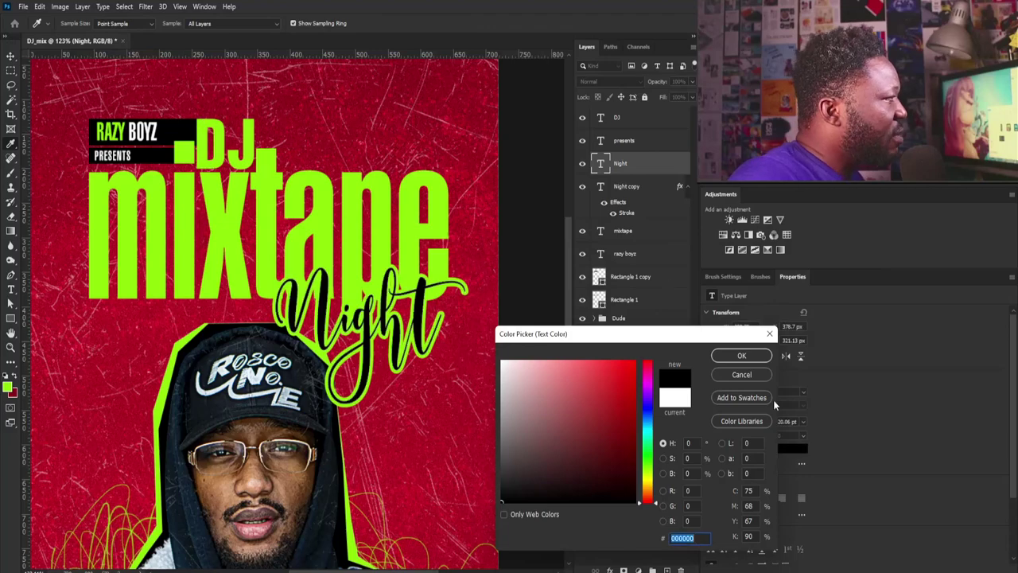
pyautogui.click(744, 356)
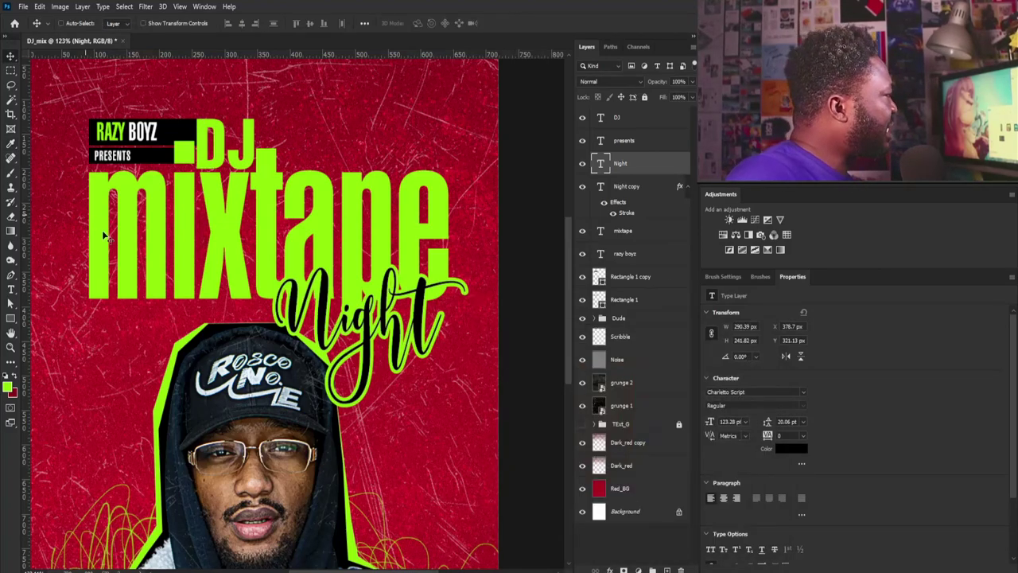
# - Duplicate the presents text with its black bar and place the copies just beneath the "mix" letters, aligned with the title's left edge
pyautogui.click(599, 302)
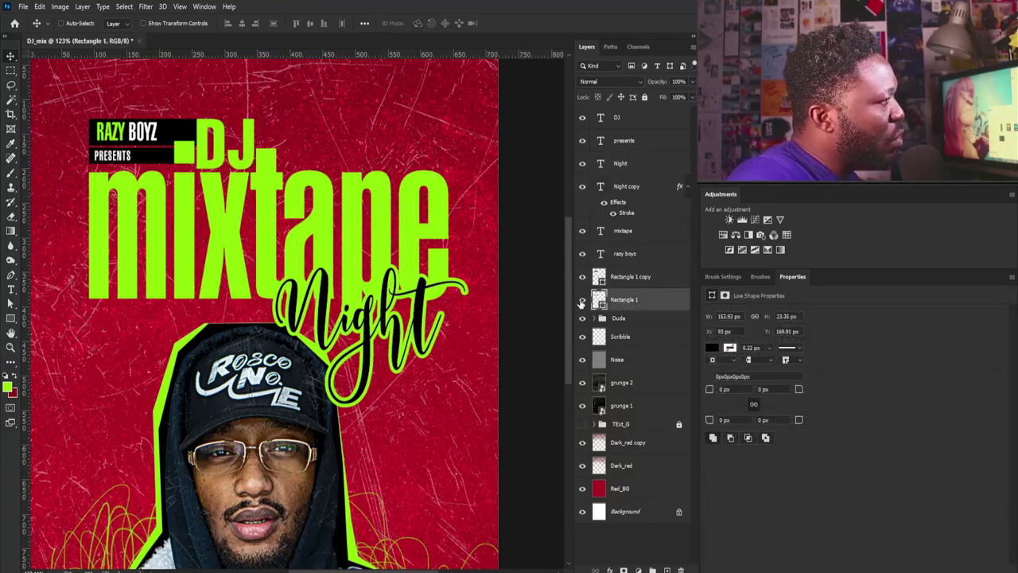
pyautogui.click(581, 301)
pyautogui.click(582, 301)
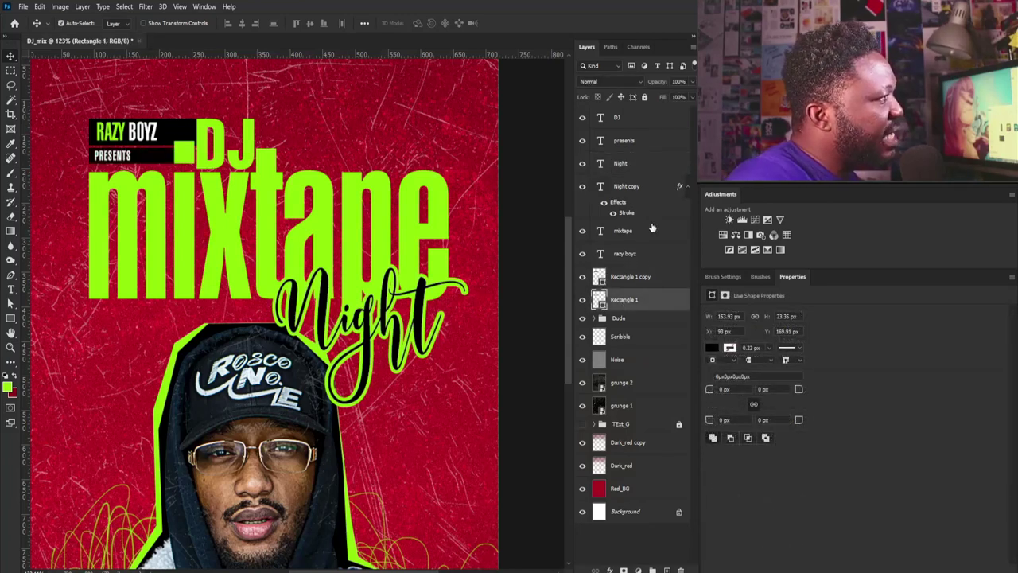
pyautogui.keyDown('ctrl'); pyautogui.click(636, 141); pyautogui.keyUp('ctrl')
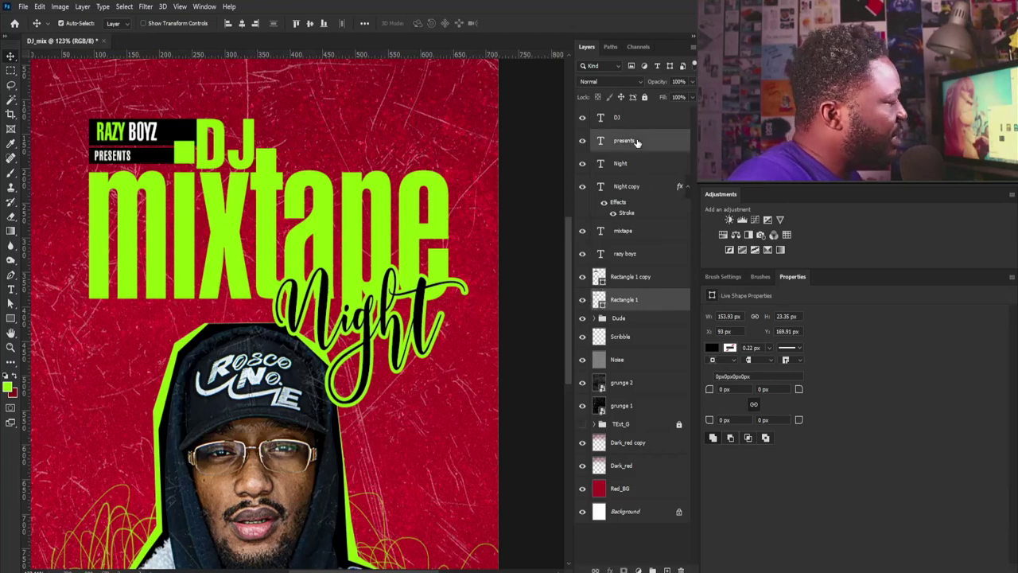
pyautogui.hotkey('ctrl', 'j')
pyautogui.moveTo(170, 156); pyautogui.dragTo(156, 308)
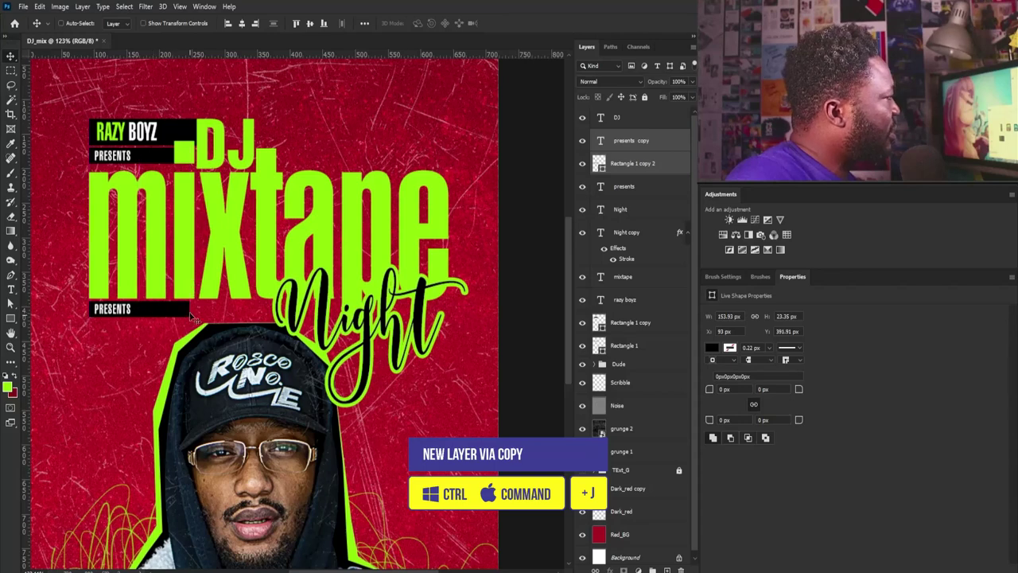
pyautogui.press('Down')
pyautogui.press('Down')
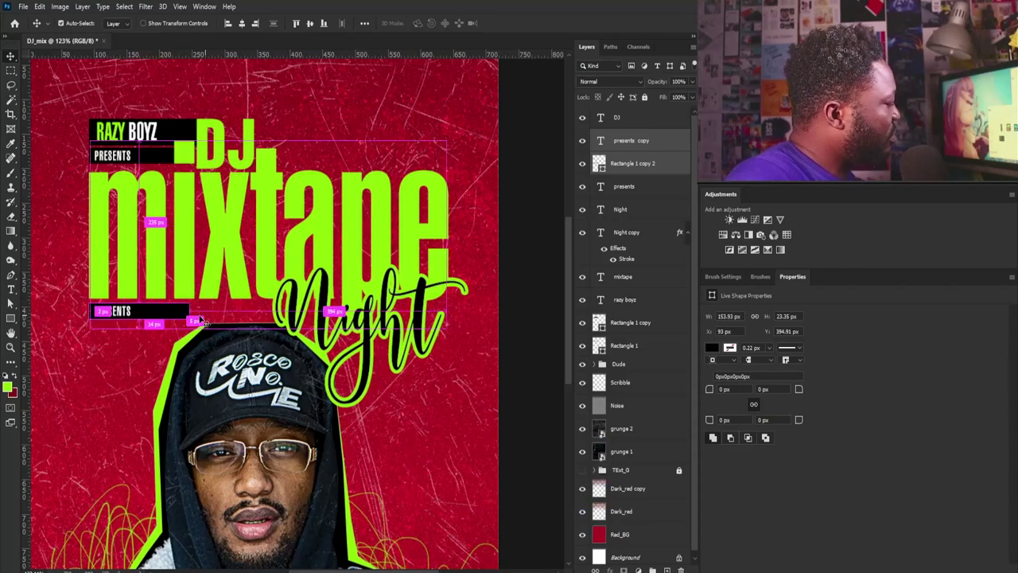
# - Enlarge the duplicated text and bar, extend the bar beneath Night to about 317 × 37 px, and place its layer directly above Rectangle 1
pyautogui.hotkey('ctrl', 't')
pyautogui.moveTo(191, 318); pyautogui.dragTo(221, 323)
pyautogui.press('Return')
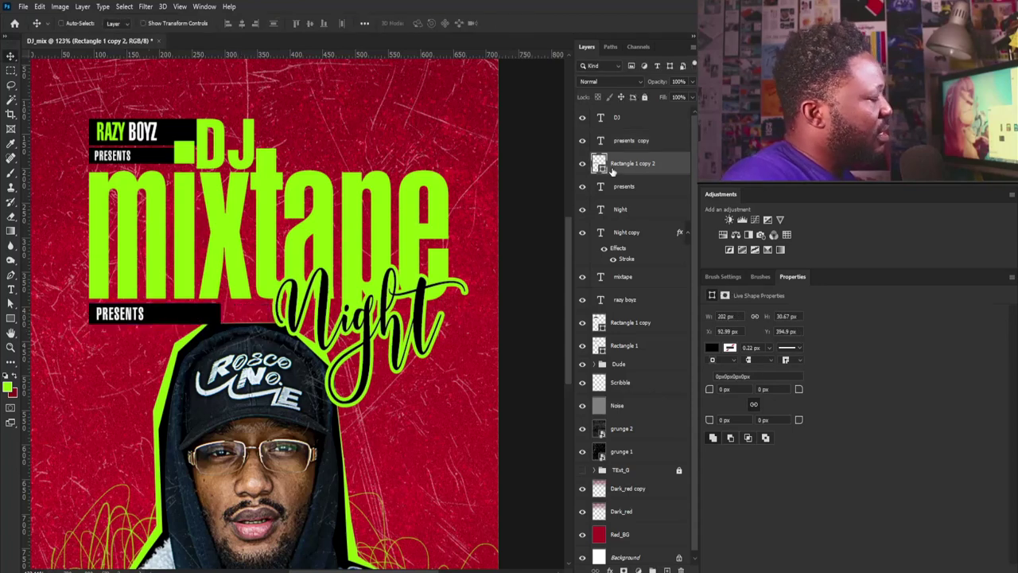
pyautogui.hotkey('ctrl', 't')
pyautogui.moveTo(223, 314); pyautogui.dragTo(298, 315)
pyautogui.press('Return')
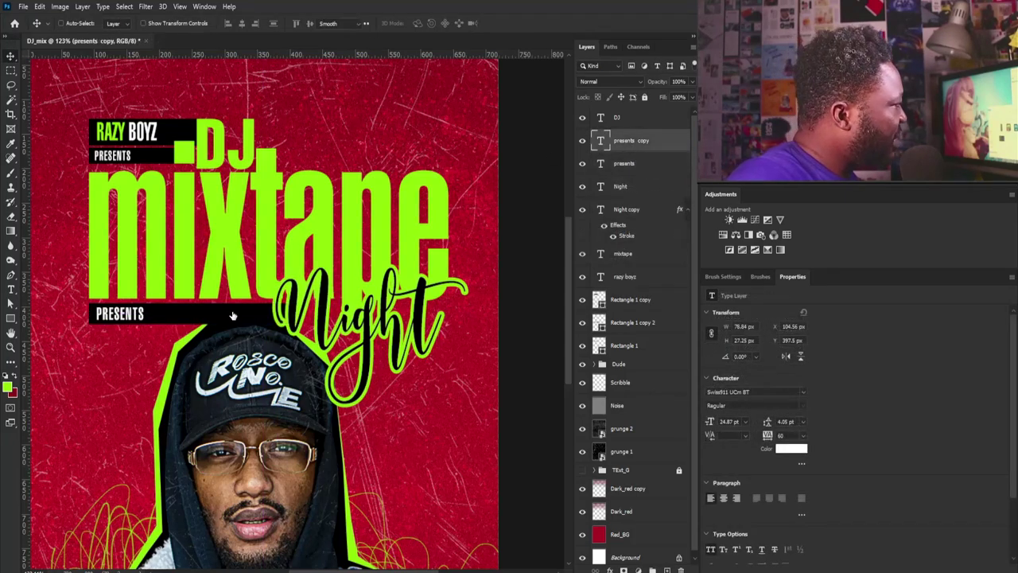
# - Replace the duplicated presents text with "club Centre Bell, vi, lagos" and enlarge it to about 26.87 pt
pyautogui.doubleClick(231, 316)
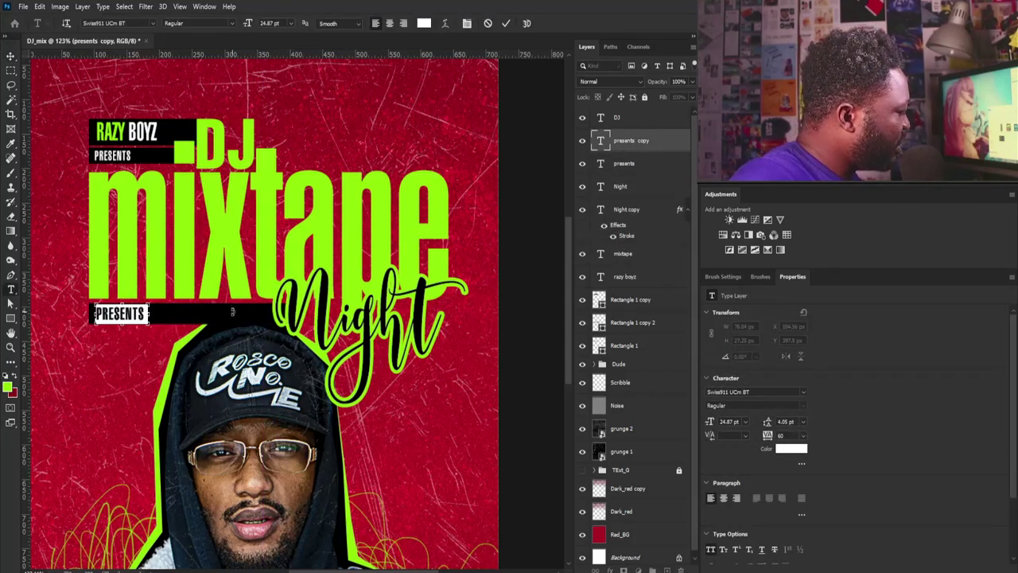
pyautogui.hotkey('ctrl', 'v')
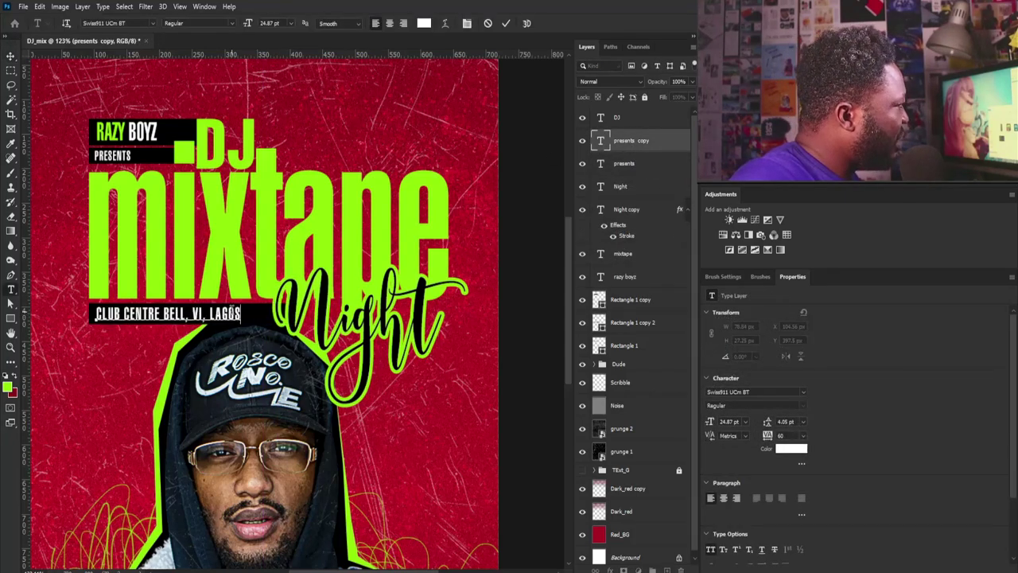
pyautogui.click(11, 57)
pyautogui.hotkey('ctrl', 't')
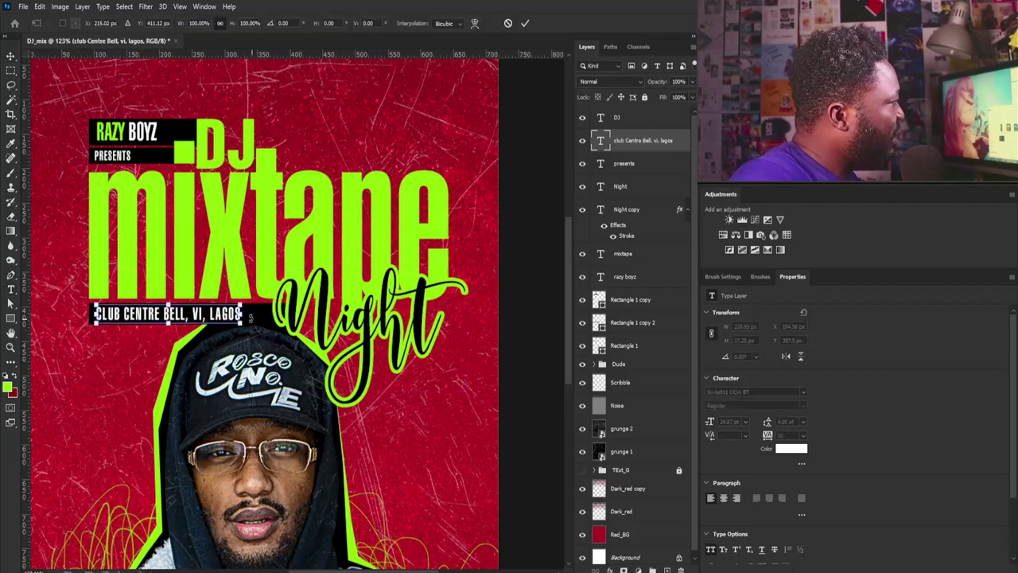
pyautogui.moveTo(242, 318); pyautogui.dragTo(253, 325)
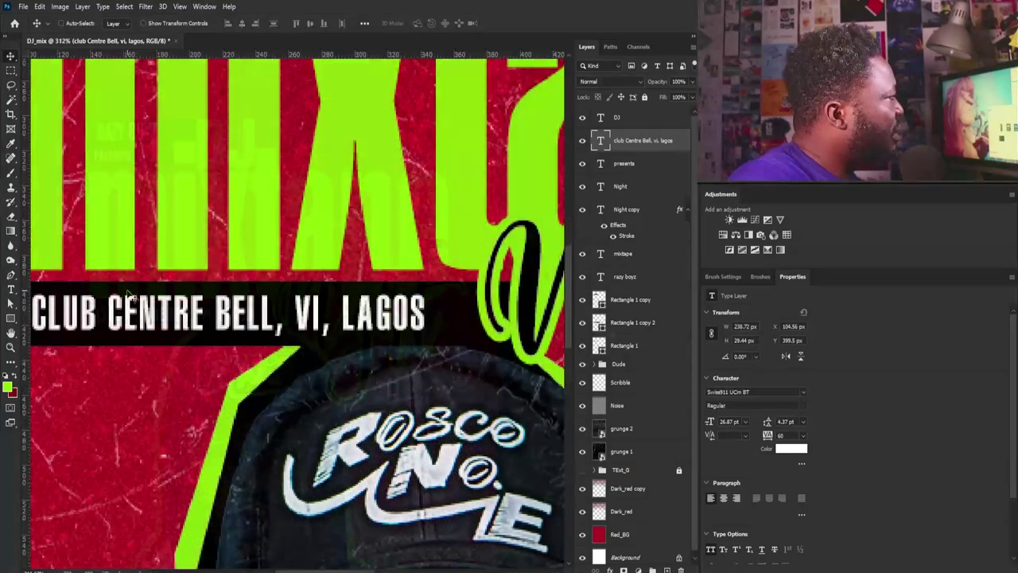
# - Centre the venue text vertically with its black bar, Rectangle 1 copy 2
pyautogui.rightClick(126, 289)
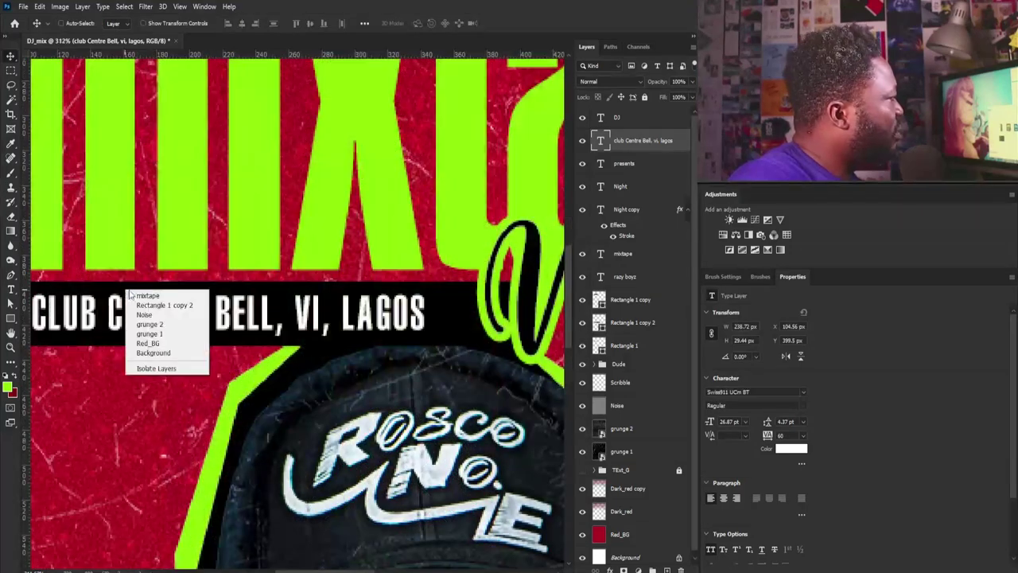
pyautogui.click(163, 306)
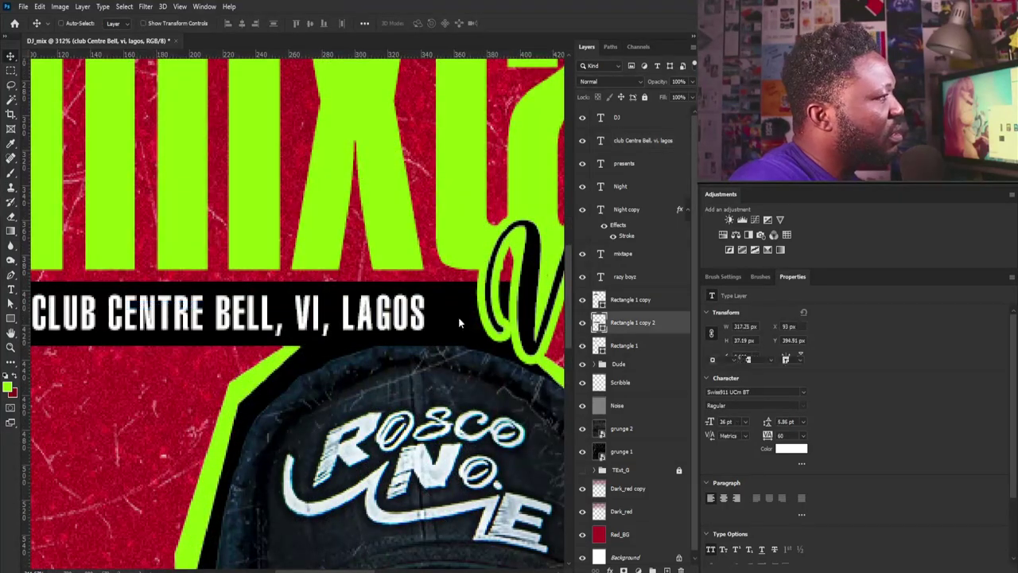
pyautogui.keyDown('ctrl'); pyautogui.click(664, 142); pyautogui.keyUp('ctrl')
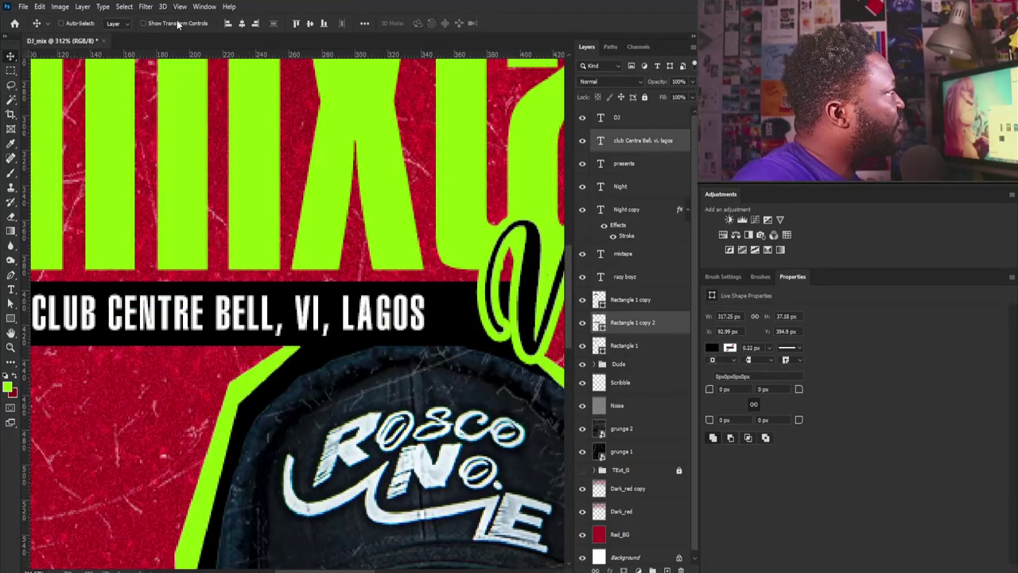
pyautogui.click(314, 26)
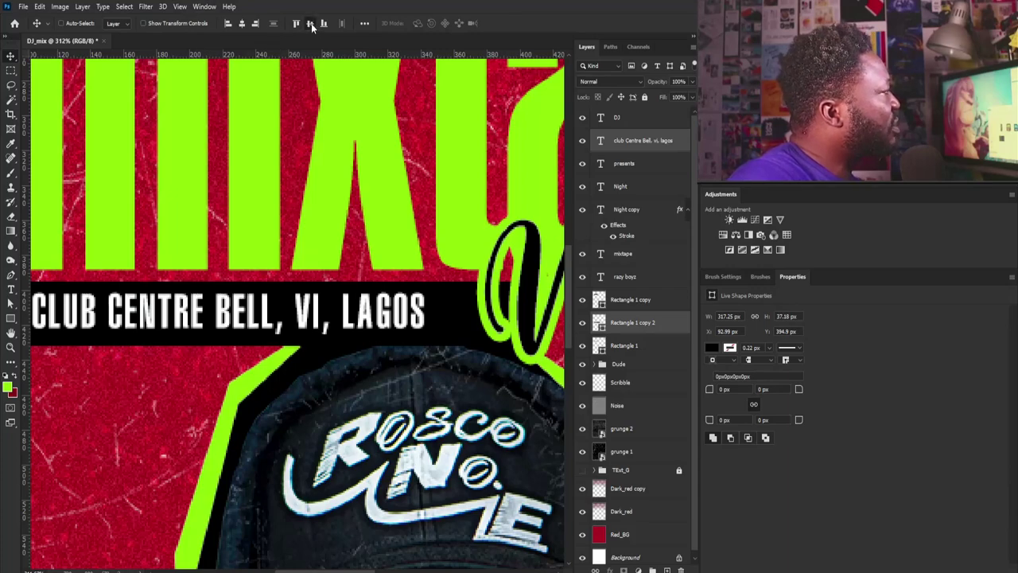
pyautogui.moveTo(339, 264); pyautogui.dragTo(306, 280)
pyautogui.hotkey('ctrl', '0')
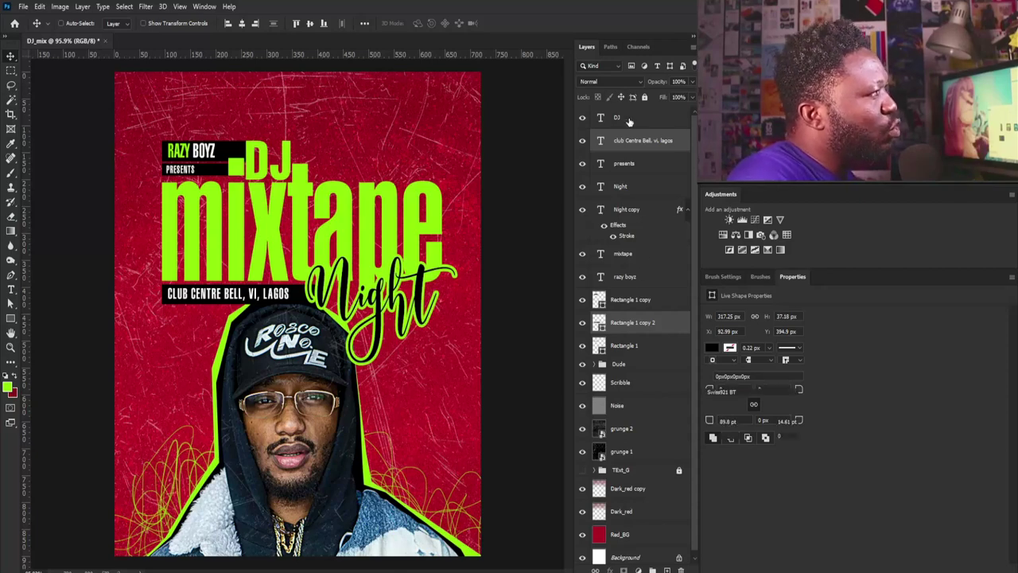
# - Create a new layer named "Sparks" above the DJ text layer
pyautogui.click(629, 118)
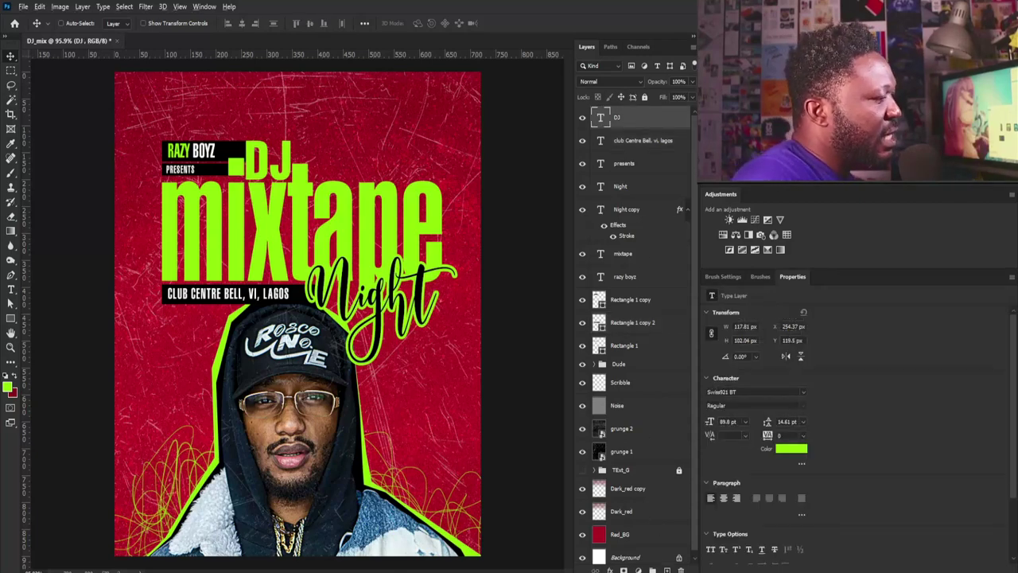
pyautogui.hotkey('ctrl', 'shift', 'n')
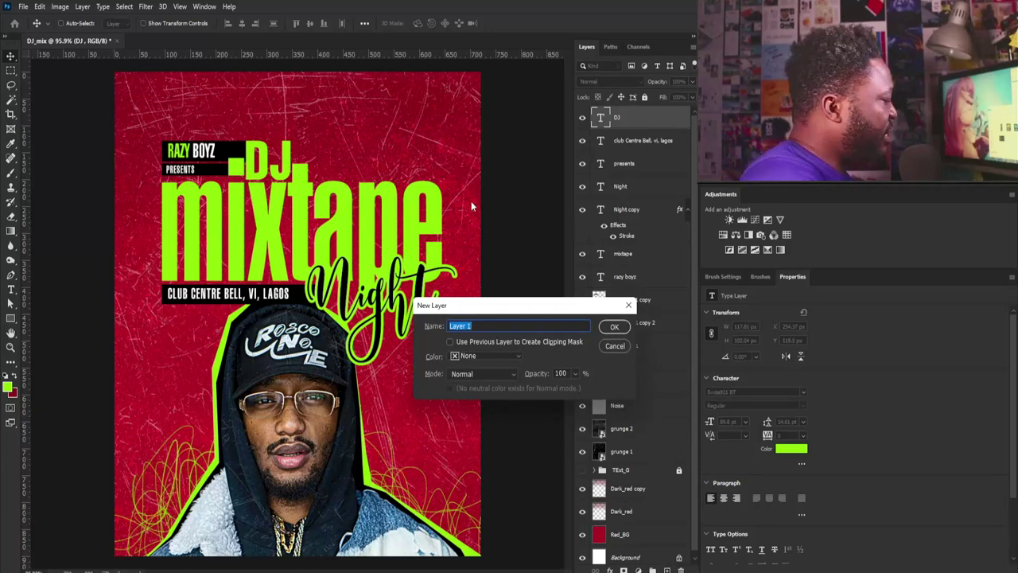
pyautogui.write('Sparks')
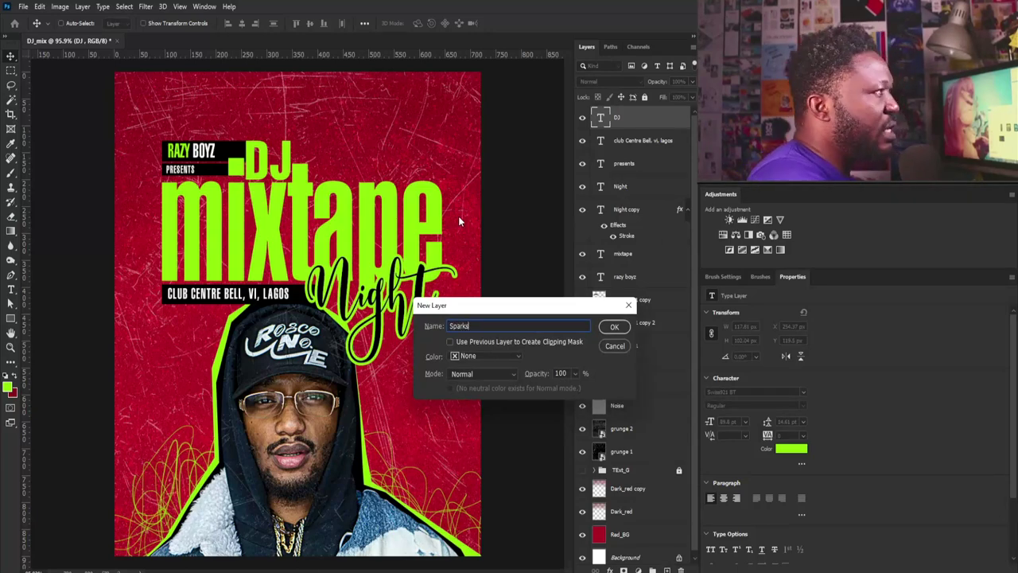
pyautogui.press('Return')
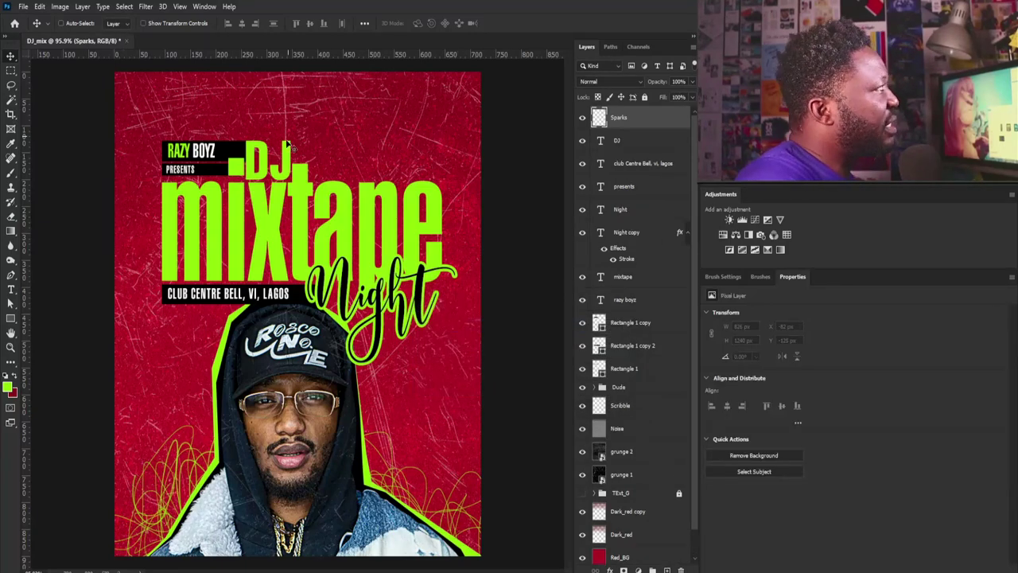
# - Set up the Brush tool with the hard round tip at 1 px size and 100% hardness
pyautogui.press('b')
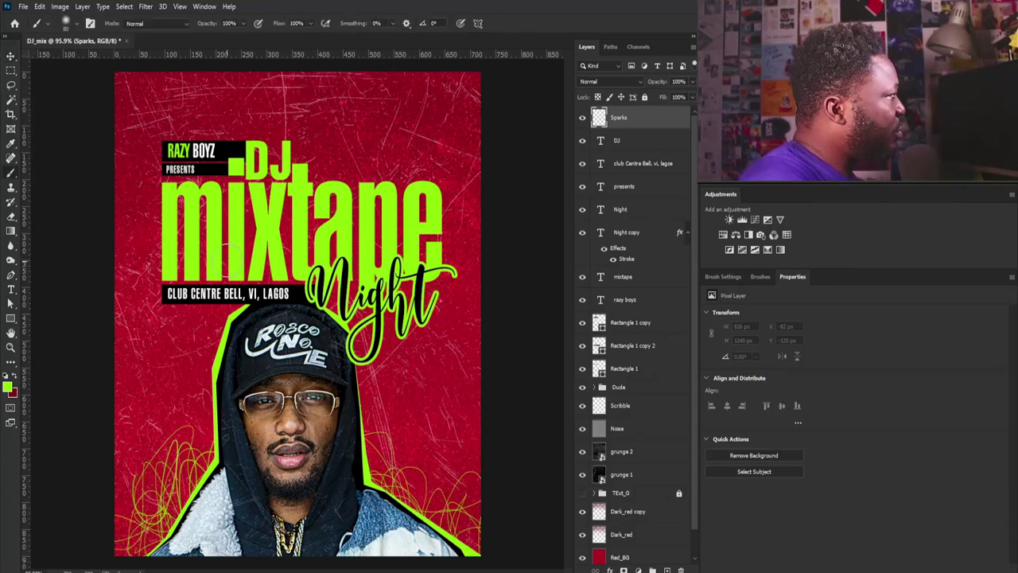
pyautogui.click(713, 277)
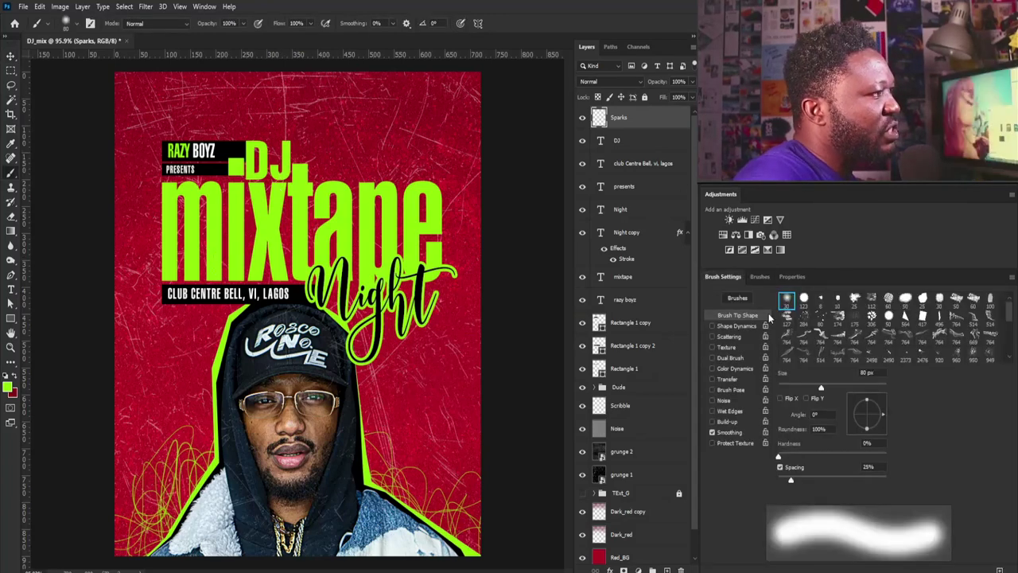
pyautogui.click(803, 300)
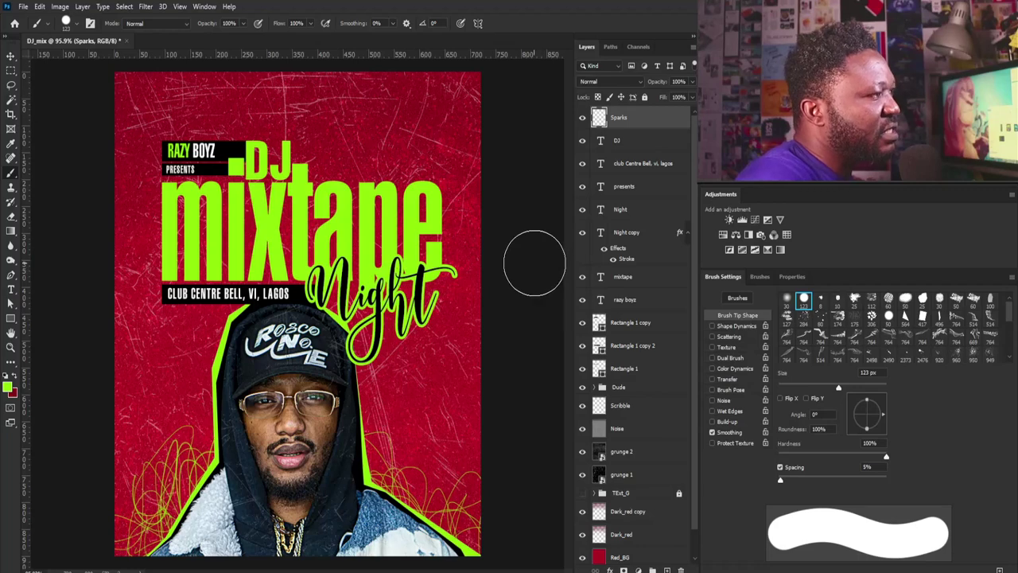
pyautogui.moveTo(838, 388); pyautogui.dragTo(778, 386)
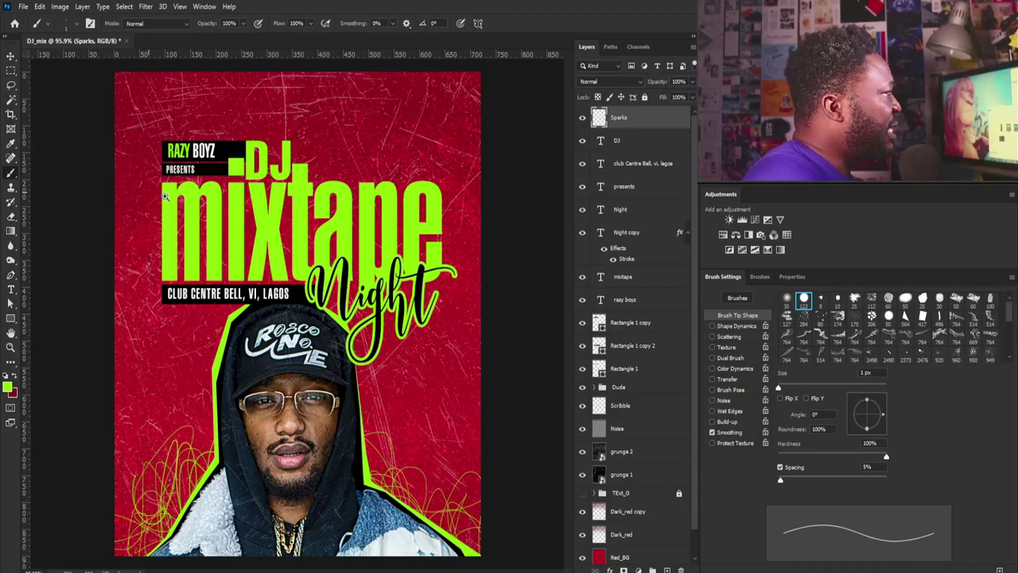
# - Paint thin, jagged green spark lines around the letter m of mixtape with the 1 px brush
pyautogui.moveTo(164, 196); pyautogui.dragTo(300, 244)
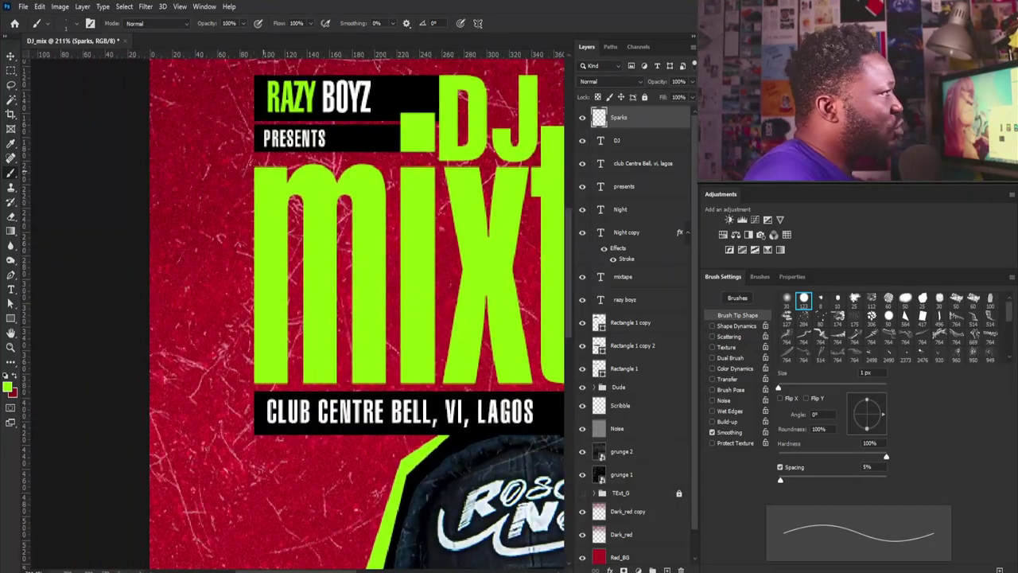
pyautogui.press(']')
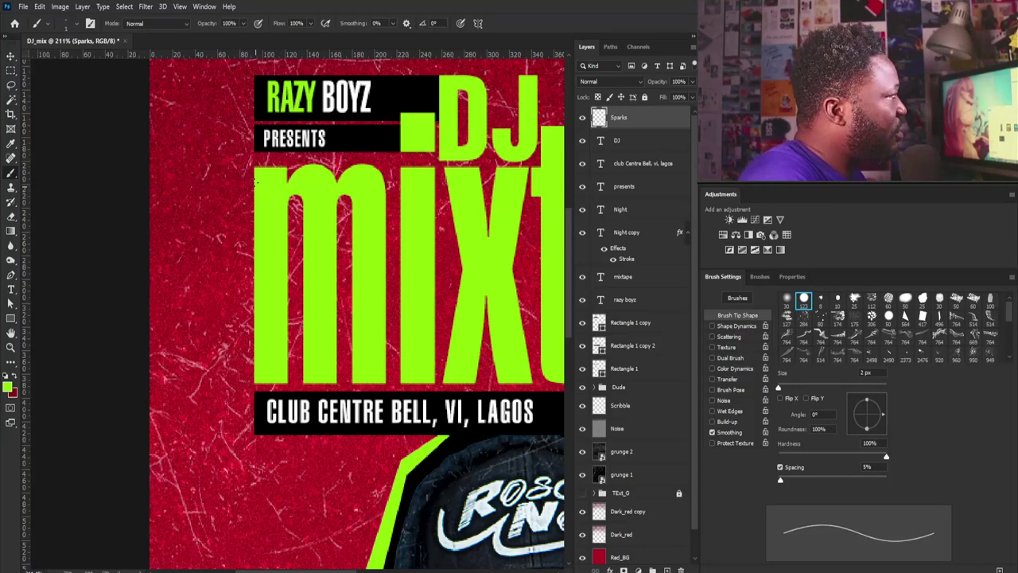
pyautogui.moveTo(250, 203); pyautogui.dragTo(247, 215)
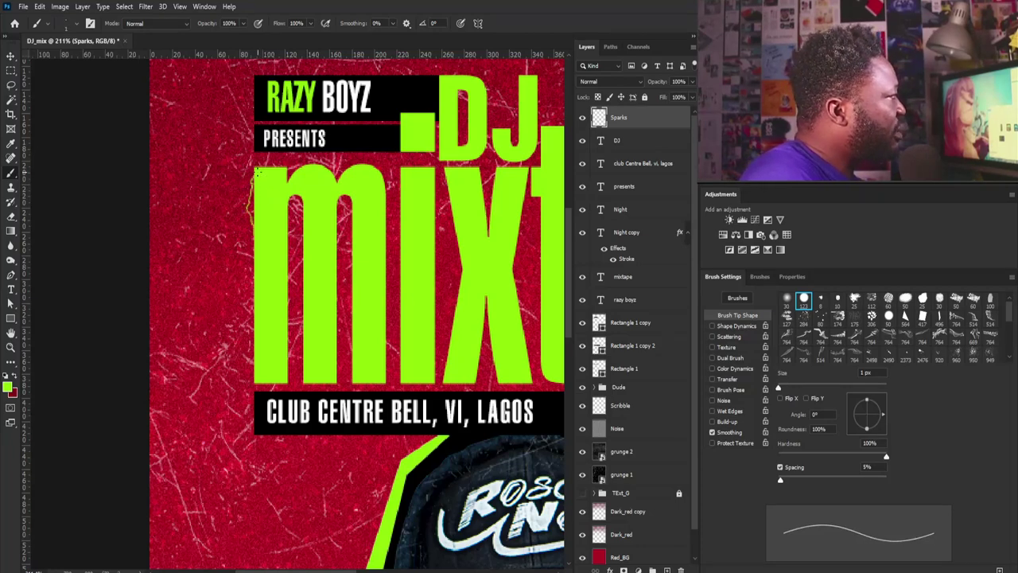
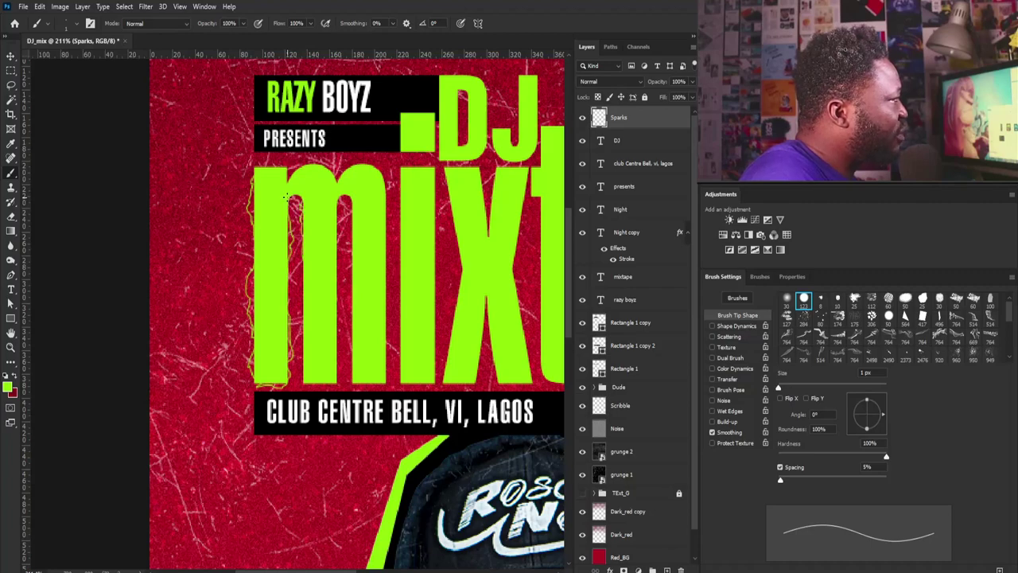
pyautogui.moveTo(342, 386); pyautogui.dragTo(338, 269)
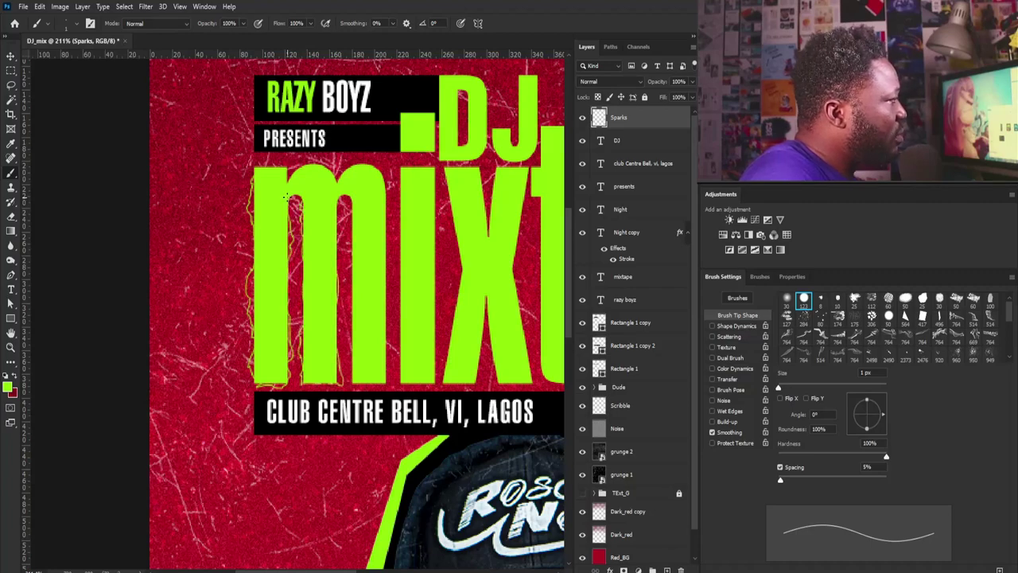
# - Continue the jagged green spark lines around the letters i and x of mixtape
pyautogui.scroll(1, 396, 196)
pyautogui.moveTo(347, 393)
pyautogui.mouseDown()
pyautogui.moveTo(390, 366)
pyautogui.moveTo(388, 182)
pyautogui.moveTo(397, 354)
pyautogui.moveTo(439, 322)
pyautogui.moveTo(437, 166)
pyautogui.moveTo(408, 162)
pyautogui.mouseUp()
pyautogui.moveTo(475, 223); pyautogui.dragTo(387, 214)
pyautogui.moveTo(361, 160)
pyautogui.mouseDown()
pyautogui.moveTo(359, 355)
pyautogui.moveTo(400, 333)
pyautogui.moveTo(434, 381)
pyautogui.moveTo(438, 153)
pyautogui.mouseUp()
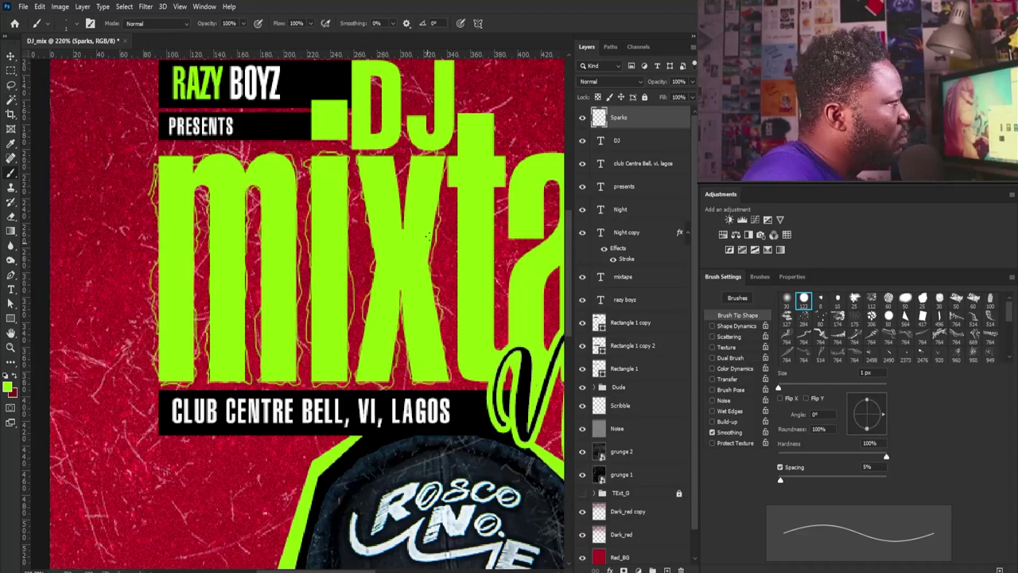
pyautogui.moveTo(434, 202); pyautogui.dragTo(435, 296)
pyautogui.moveTo(423, 156)
pyautogui.mouseDown()
pyautogui.moveTo(404, 216)
pyautogui.moveTo(396, 168)
pyautogui.mouseUp()
# - Trace jagged green spark lines around the letters t, a and p of mixtape
pyautogui.moveTo(462, 128); pyautogui.dragTo(327, 136)
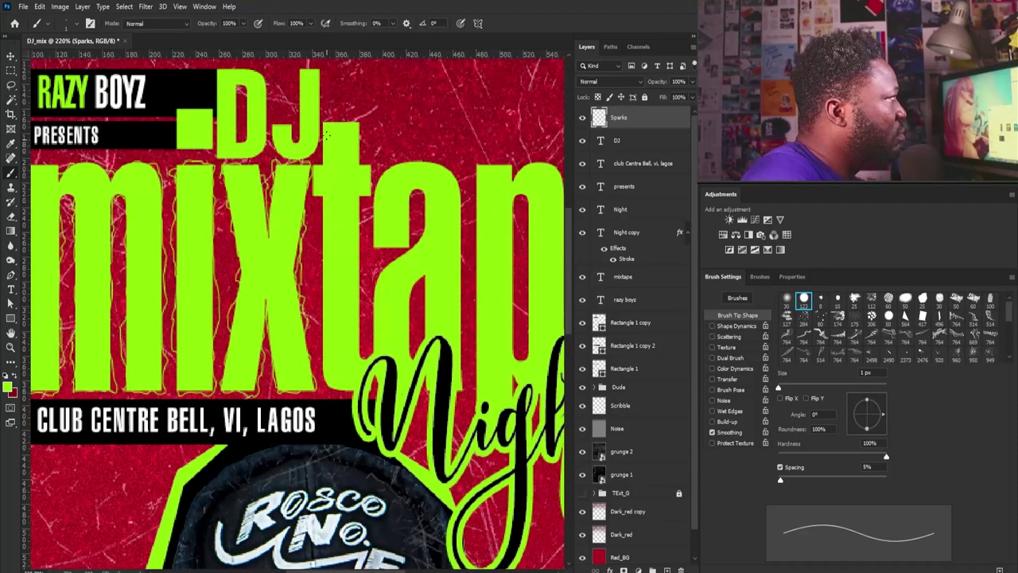
pyautogui.moveTo(316, 179)
pyautogui.mouseDown()
pyautogui.moveTo(320, 278)
pyautogui.moveTo(353, 391)
pyautogui.mouseUp()
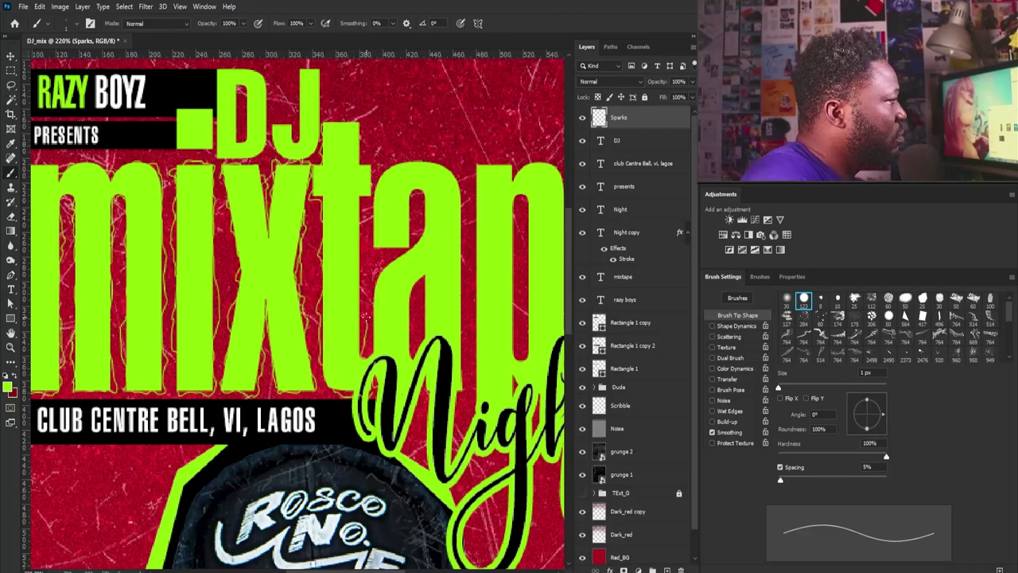
pyautogui.moveTo(365, 317); pyautogui.dragTo(365, 231)
pyautogui.moveTo(366, 169); pyautogui.dragTo(334, 119)
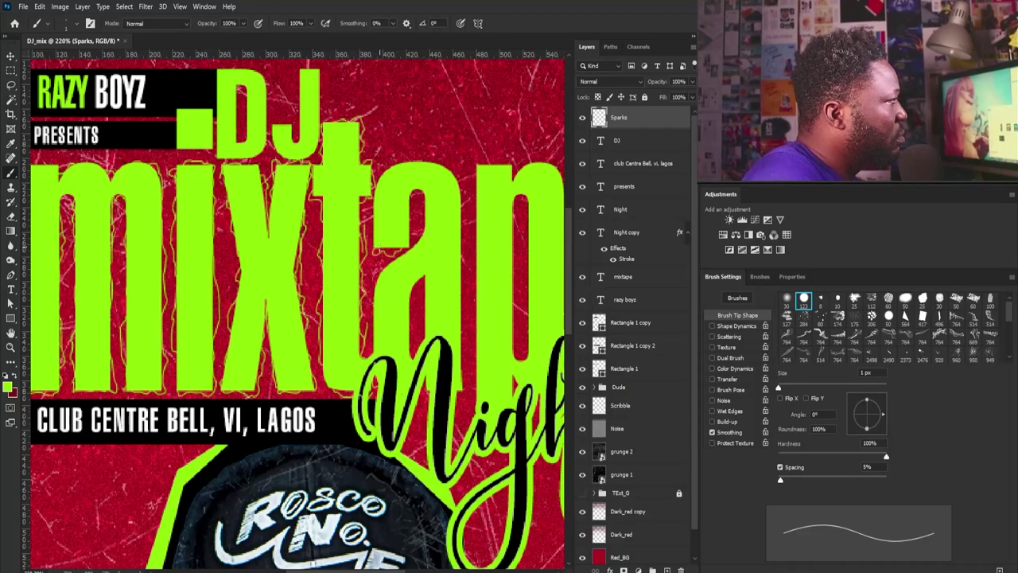
pyautogui.moveTo(484, 167)
pyautogui.mouseDown()
pyautogui.moveTo(383, 200)
pyautogui.moveTo(465, 303)
pyautogui.moveTo(460, 371)
pyautogui.mouseUp()
pyautogui.moveTo(424, 318); pyautogui.dragTo(414, 228)
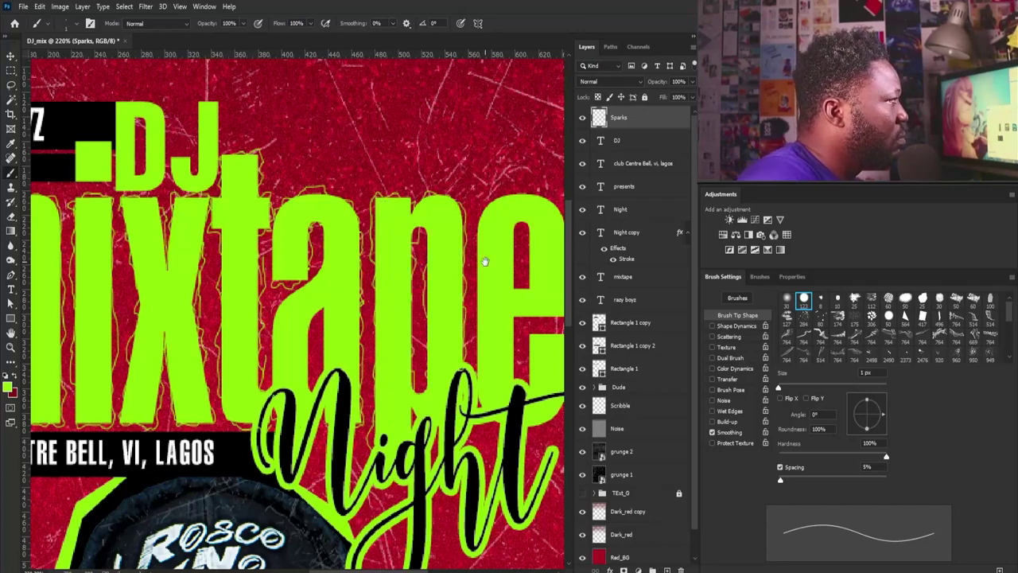
# - Finish the spark lines around the letter e of mixtape and add more inside the neighbouring letter openings
pyautogui.moveTo(484, 260); pyautogui.dragTo(420, 261)
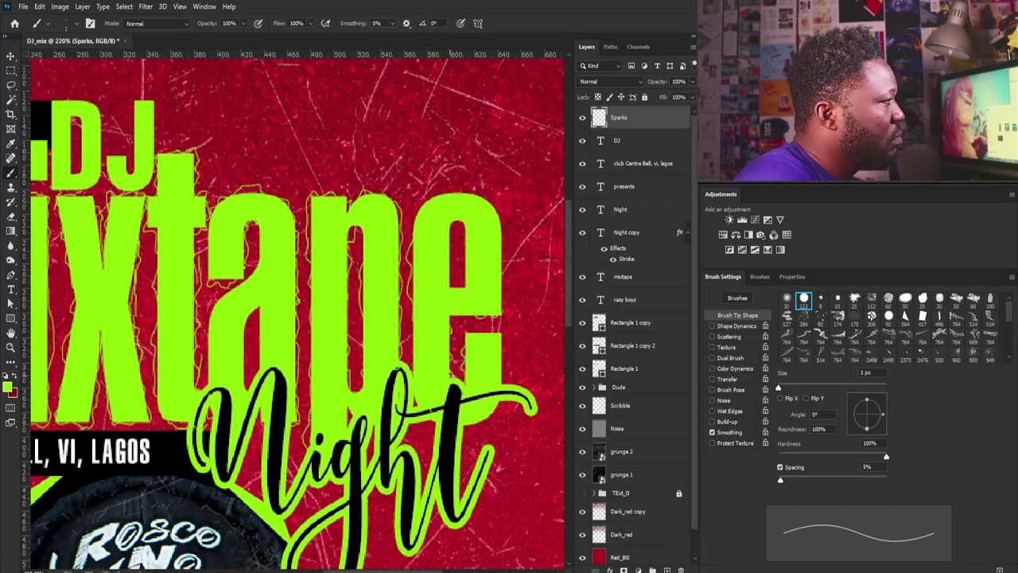
pyautogui.moveTo(505, 312); pyautogui.dragTo(466, 188)
pyautogui.moveTo(450, 286); pyautogui.dragTo(451, 270)
pyautogui.moveTo(468, 331)
pyautogui.mouseDown()
pyautogui.moveTo(506, 383)
pyautogui.moveTo(464, 429)
pyautogui.mouseUp()
pyautogui.scroll(-3, 446, 398)
pyautogui.scroll(6, 182, 127)
pyautogui.moveTo(353, 204)
pyautogui.mouseDown()
pyautogui.moveTo(428, 291)
pyautogui.moveTo(342, 315)
pyautogui.moveTo(343, 274)
pyautogui.mouseUp()
pyautogui.moveTo(381, 232)
pyautogui.mouseDown()
pyautogui.moveTo(392, 291)
pyautogui.moveTo(391, 260)
pyautogui.mouseUp()
pyautogui.moveTo(436, 297)
pyautogui.mouseDown()
pyautogui.moveTo(477, 323)
pyautogui.moveTo(514, 234)
pyautogui.moveTo(512, 310)
pyautogui.mouseUp()
pyautogui.scroll(-3, 503, 167)
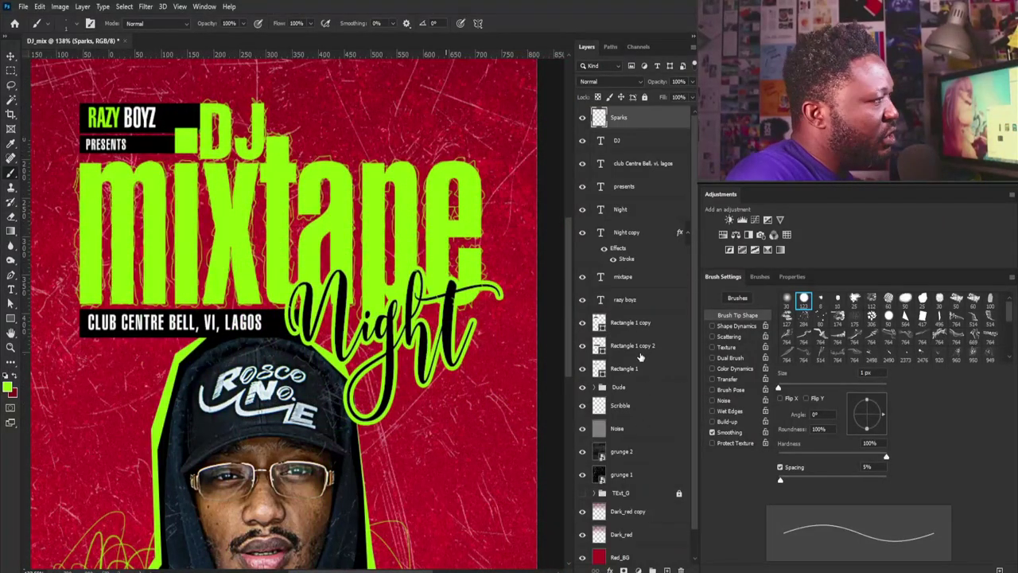
# - Create a new layer named "Scibble" directly above the Rectangle 1 copy layer
pyautogui.click(633, 320)
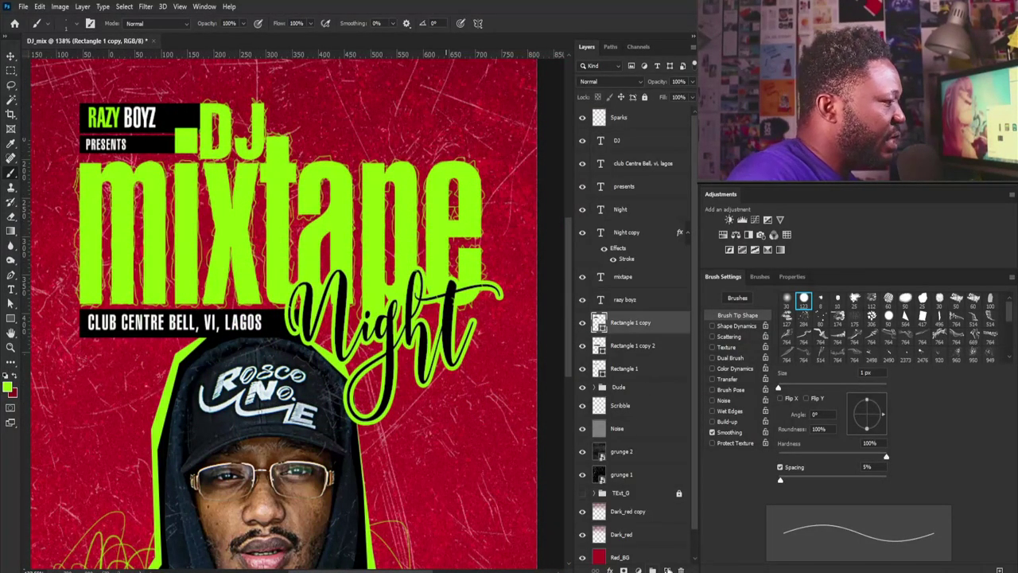
pyautogui.keyDown('alt'); pyautogui.click(667, 570); pyautogui.keyUp('alt')
pyautogui.write('Scr')
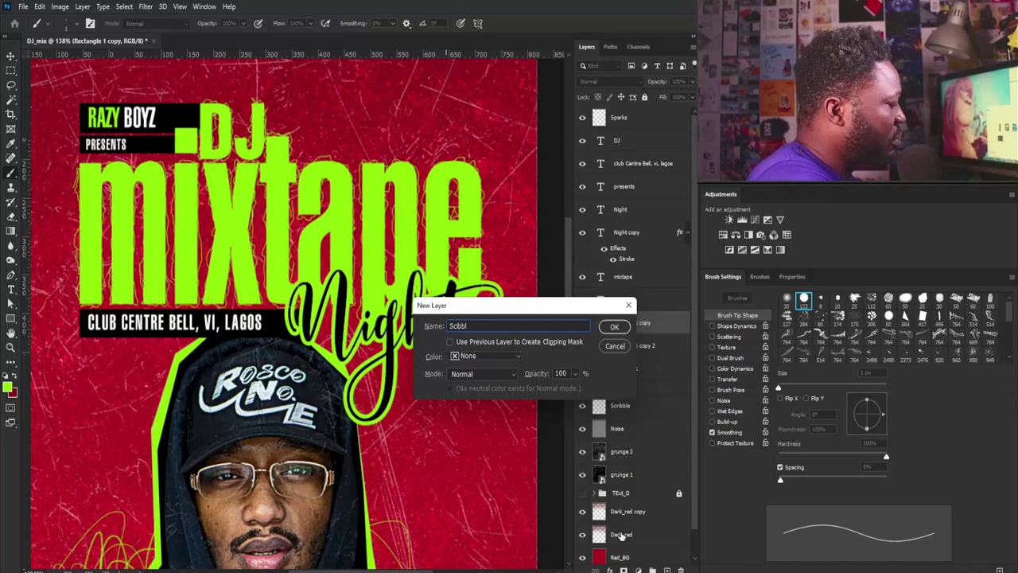
pyautogui.write('ibble')
pyautogui.press('Return')
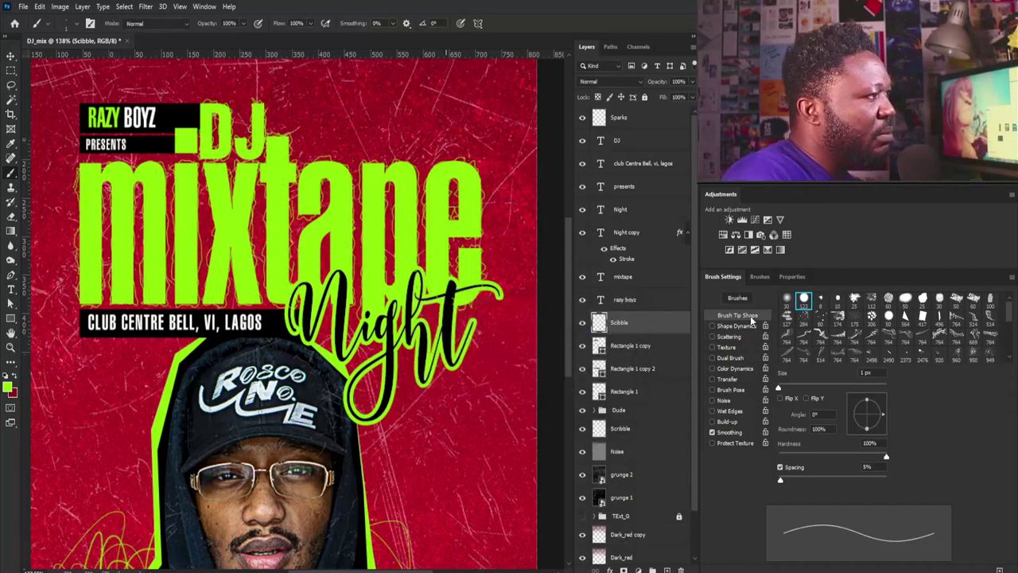
# - Enable Shape Dynamics with size controlled by Pen Pressure, and set the brush size to 6 px
pyautogui.click(713, 326)
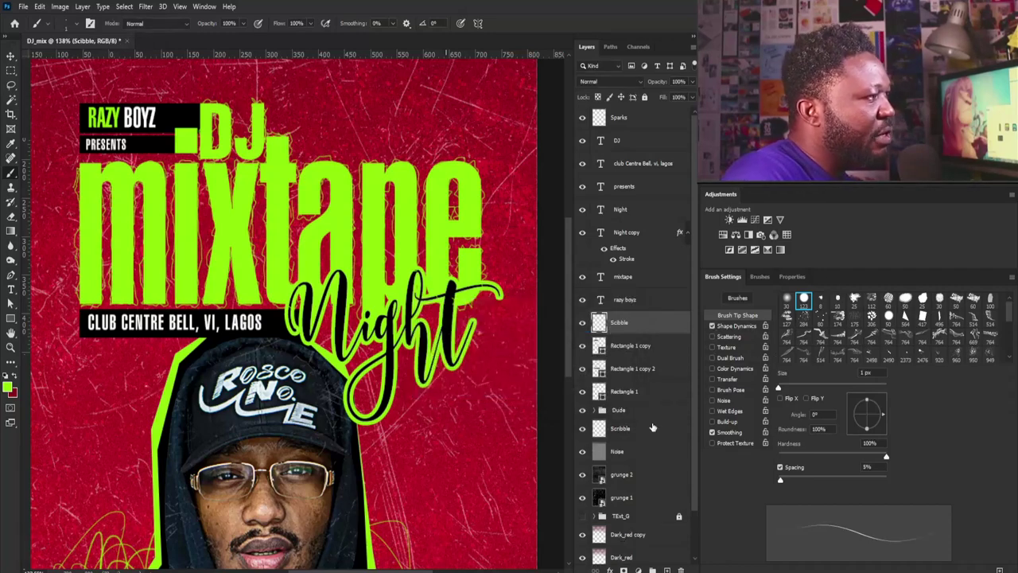
pyautogui.click(747, 327)
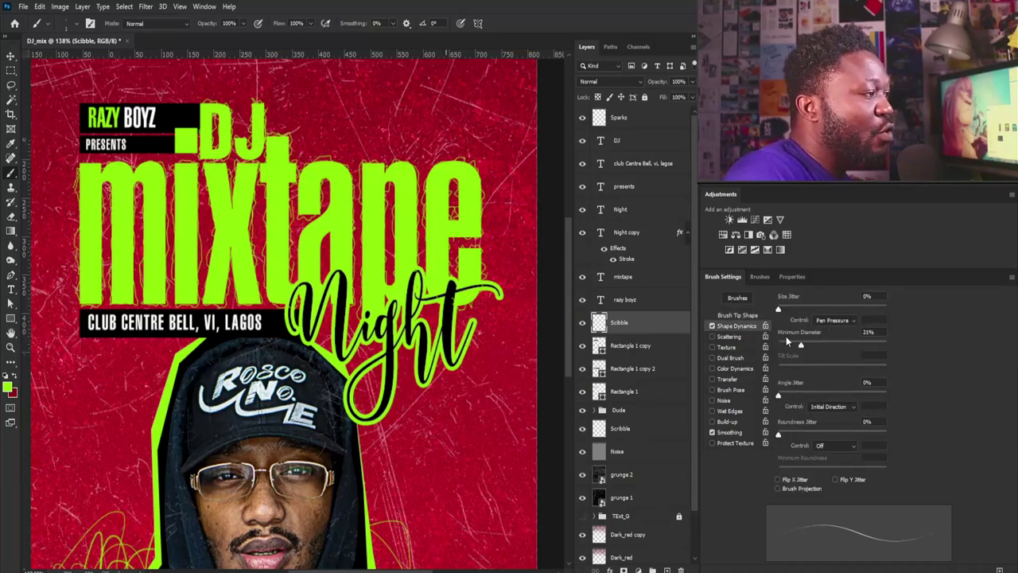
pyautogui.click(824, 320)
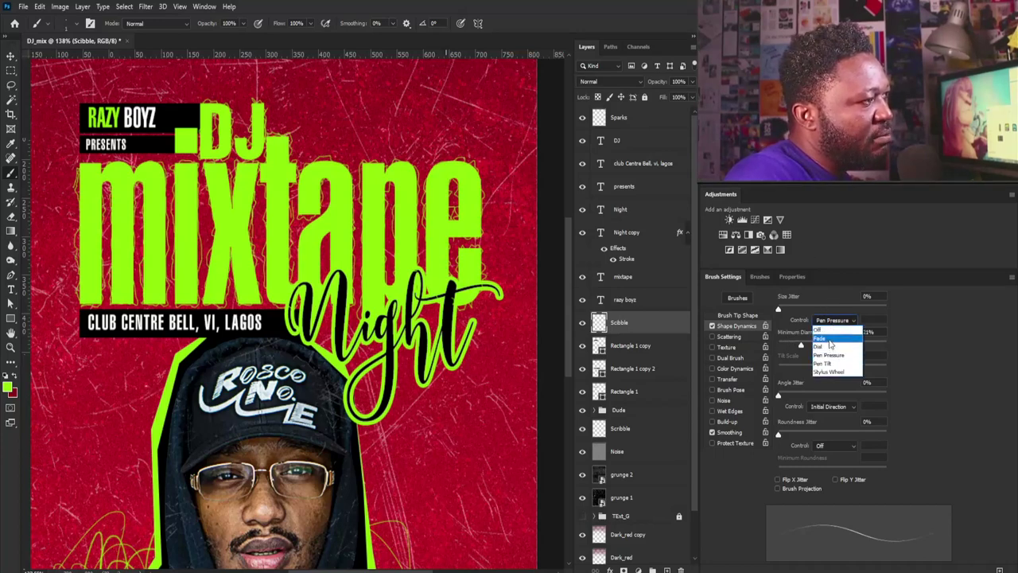
pyautogui.click(828, 339)
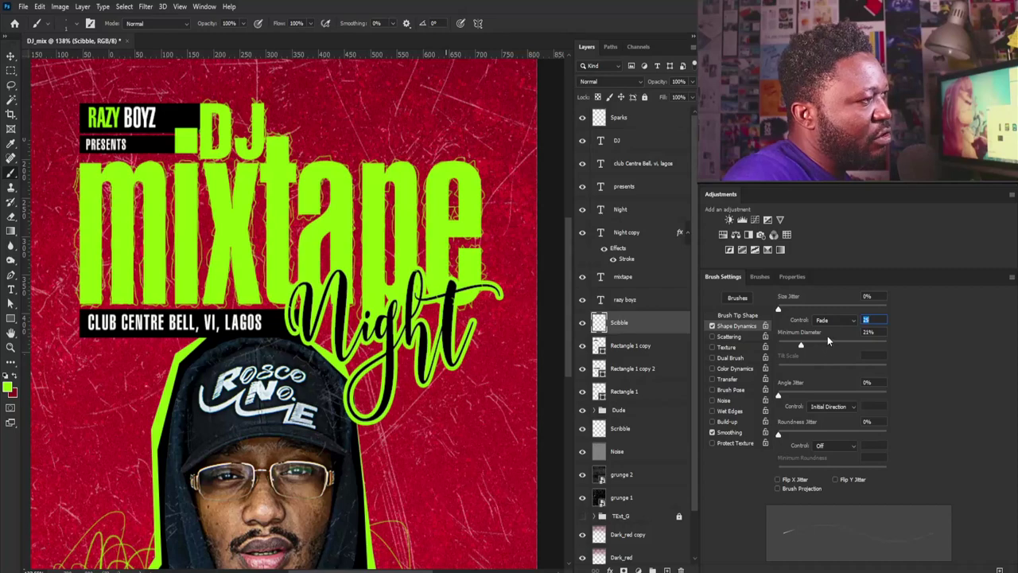
pyautogui.click(831, 320)
pyautogui.click(831, 334)
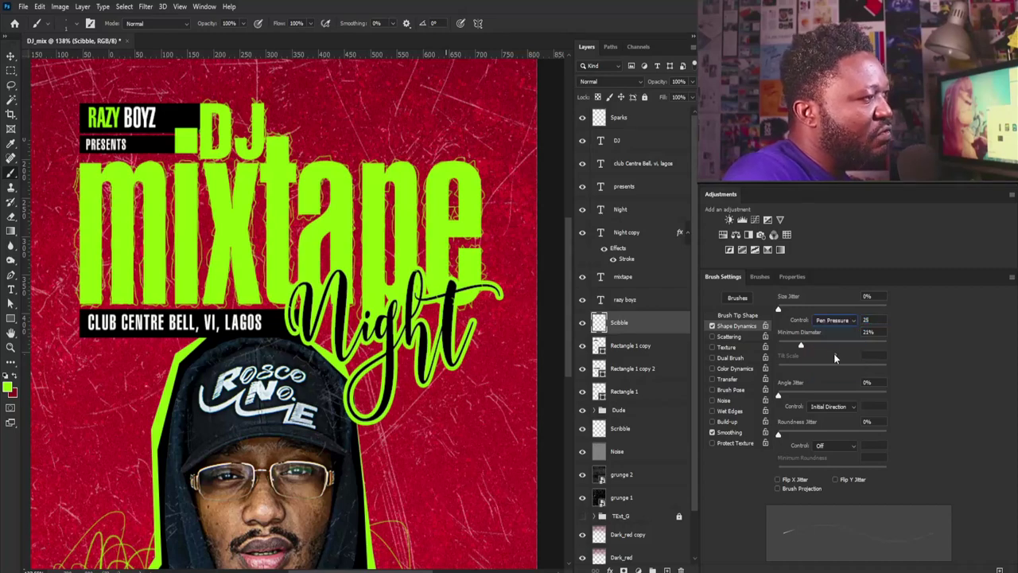
pyautogui.click(738, 315)
pyautogui.moveTo(781, 390)
pyautogui.mouseDown()
pyautogui.moveTo(795, 388)
pyautogui.moveTo(782, 390)
pyautogui.mouseUp()
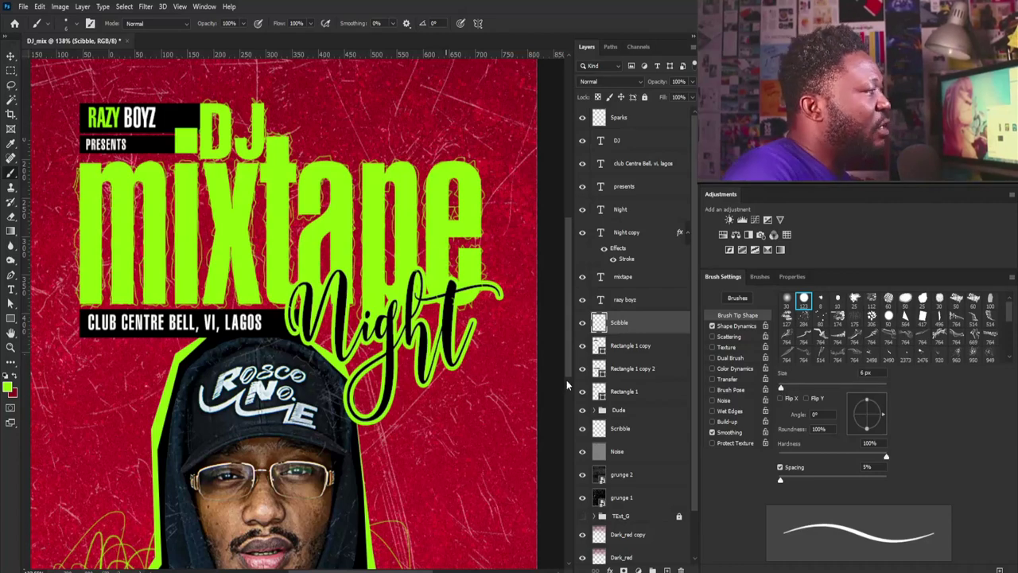
# - Scribble slanted green strokes behind the lower part of the Night lettering, varying the brush from 7 px down to 3 px
pyautogui.moveTo(475, 297); pyautogui.dragTo(442, 299)
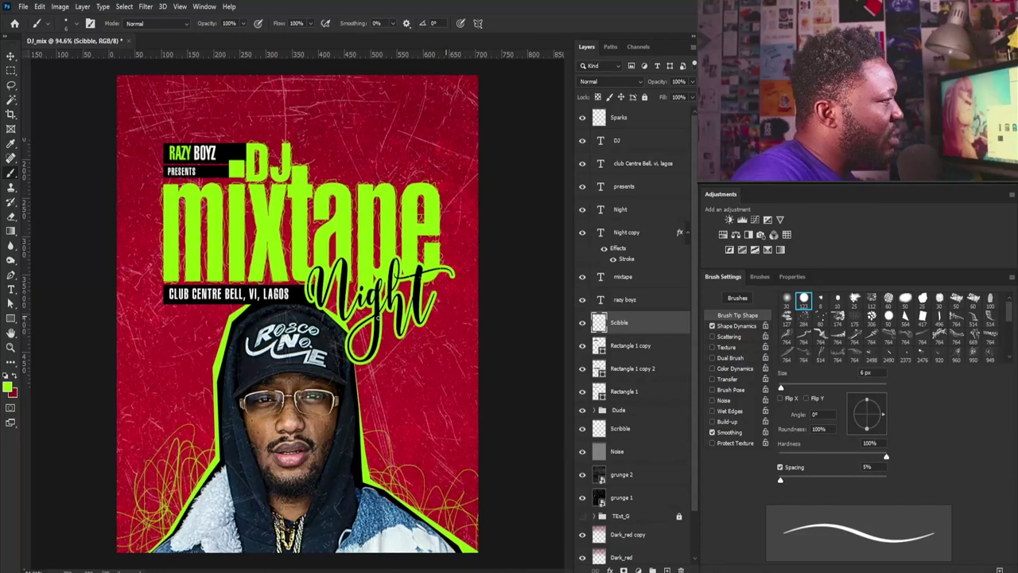
pyautogui.press(']')
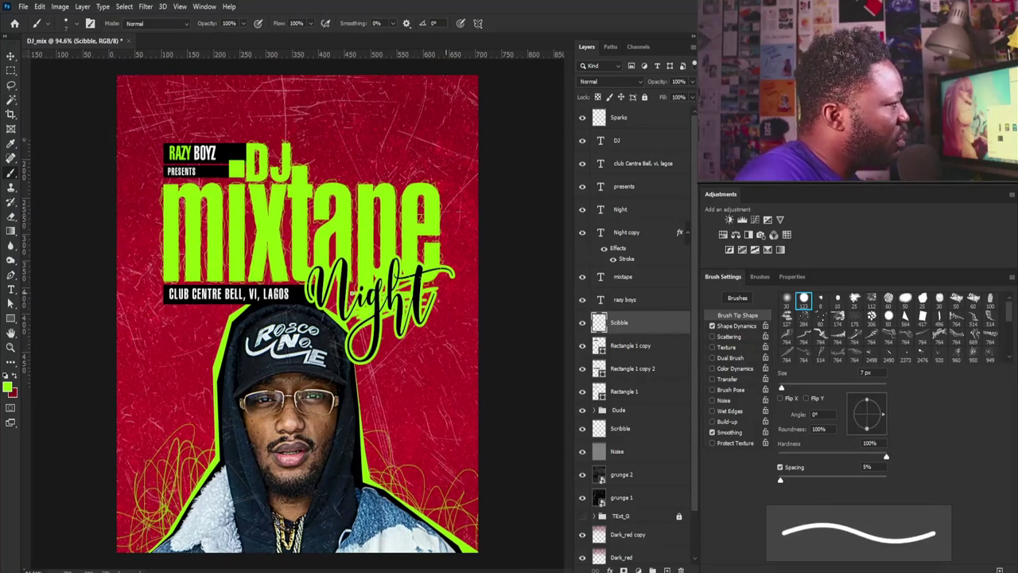
pyautogui.moveTo(409, 326)
pyautogui.mouseDown()
pyautogui.moveTo(390, 343)
pyautogui.moveTo(410, 351)
pyautogui.mouseUp()
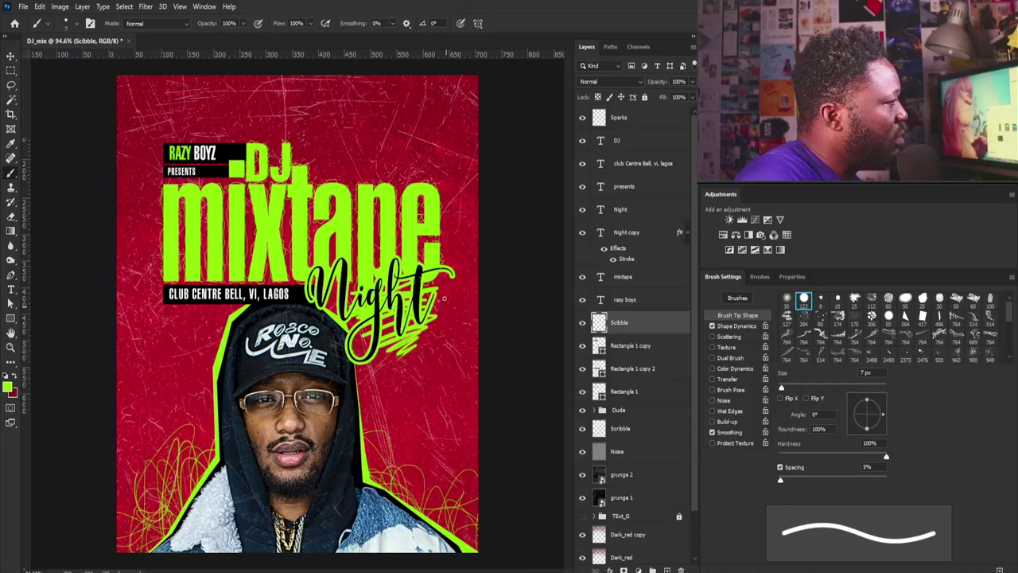
pyautogui.press('[')
pyautogui.press('[')
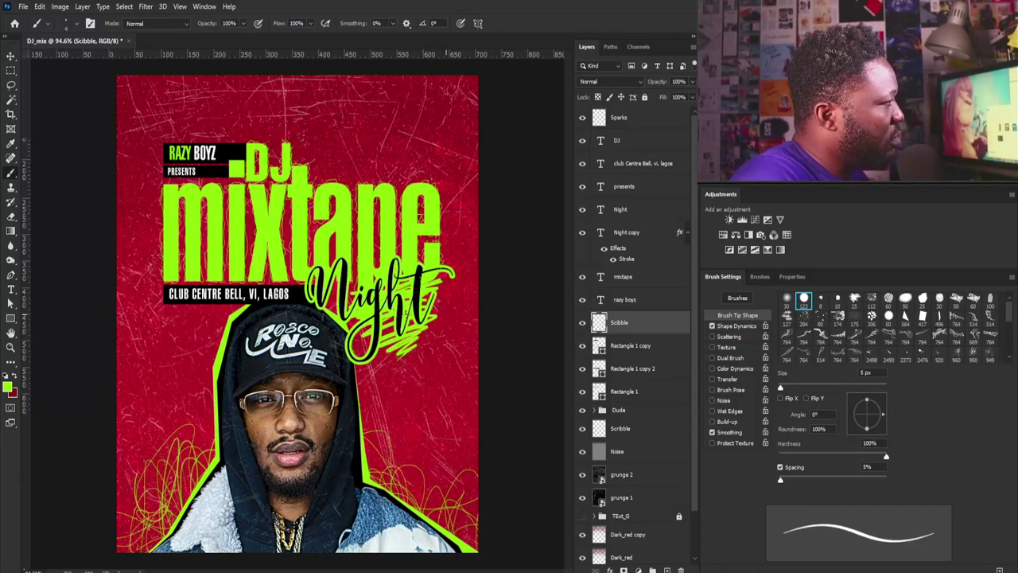
pyautogui.press('[')
pyautogui.press('[')
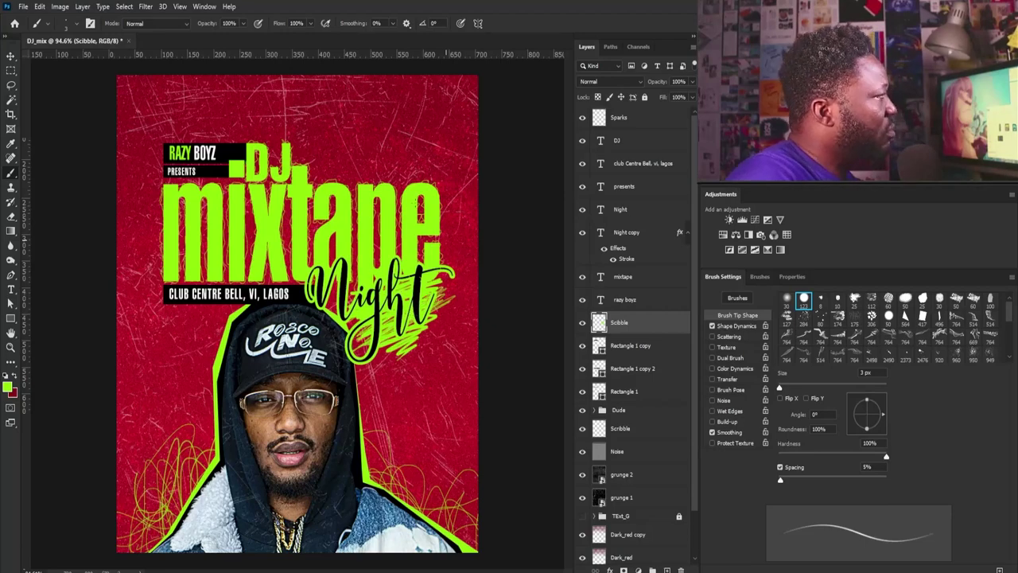
# - Create a new layer named "Black_stroke" above the Scibble layer
pyautogui.scroll(2, 264, 262)
pyautogui.scroll(1, 265, 263)
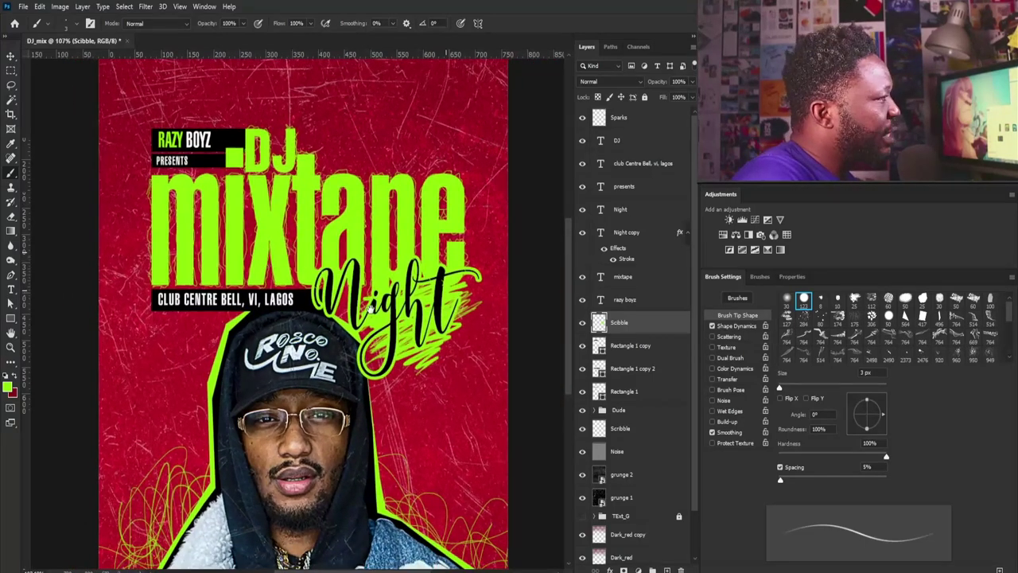
pyautogui.keyDown('alt'); pyautogui.click(667, 570); pyautogui.keyUp('alt')
pyautogui.write('Black_stroke')
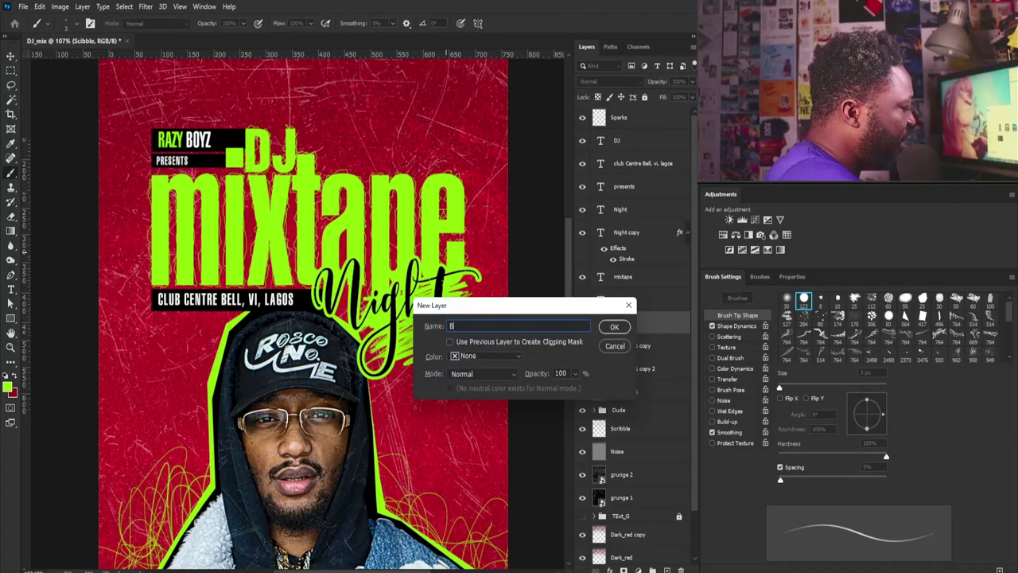
pyautogui.click(614, 326)
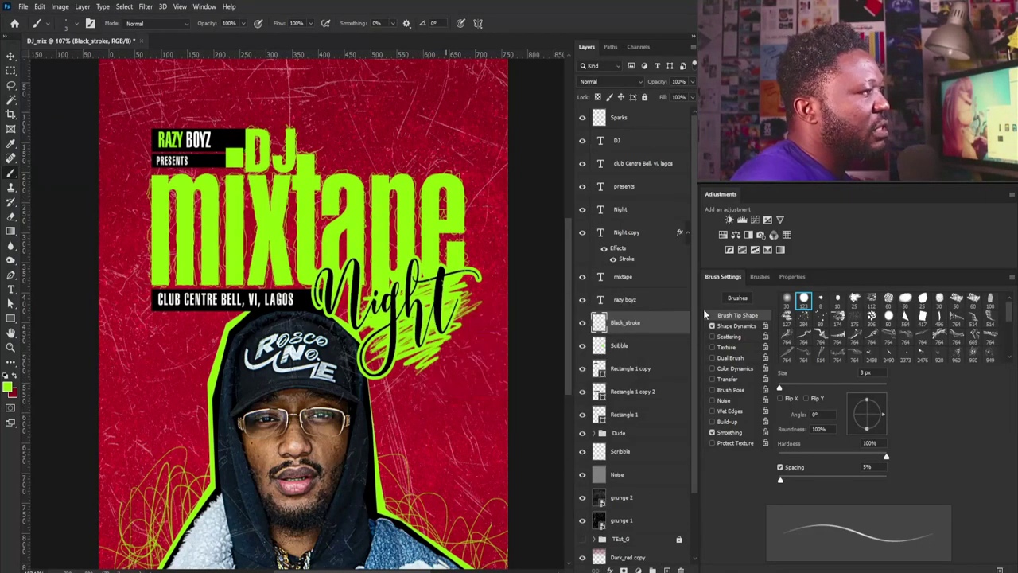
# - Set the foreground colour to black (000000) and the brush size to 9 px for strokes along the mixtape letters
pyautogui.moveTo(780, 389); pyautogui.dragTo(786, 388)
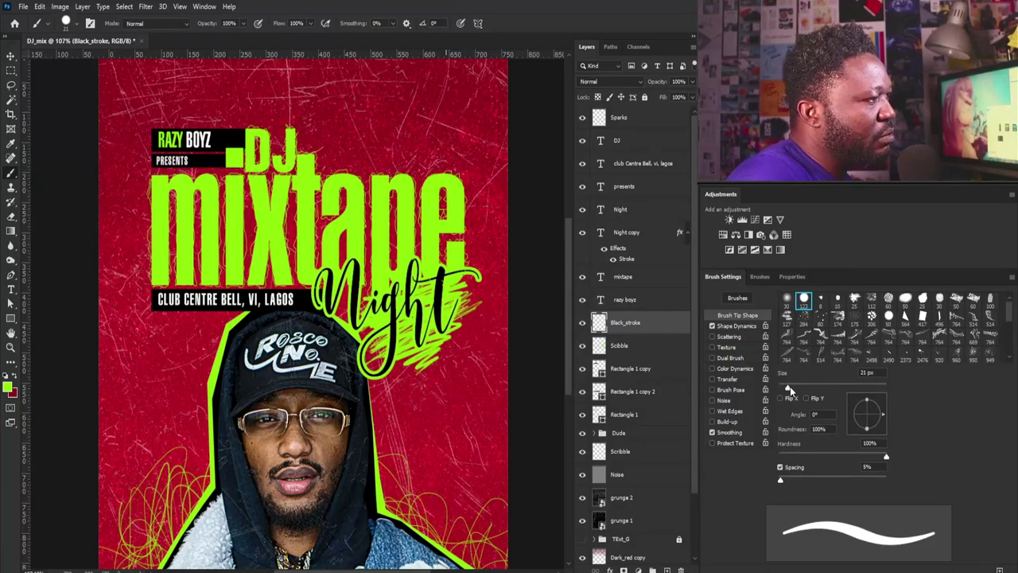
pyautogui.moveTo(786, 389); pyautogui.dragTo(784, 388)
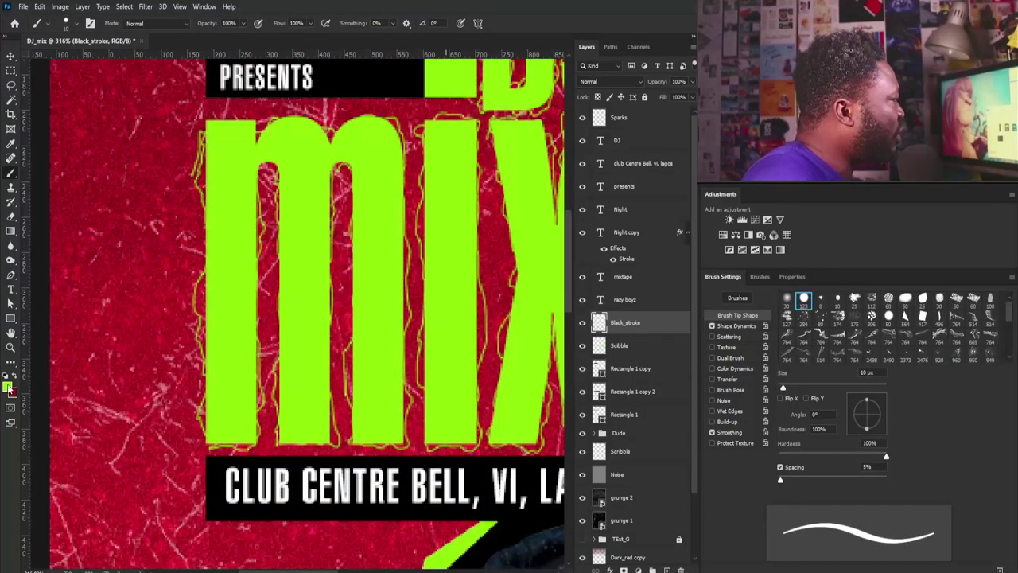
pyautogui.click(10, 388)
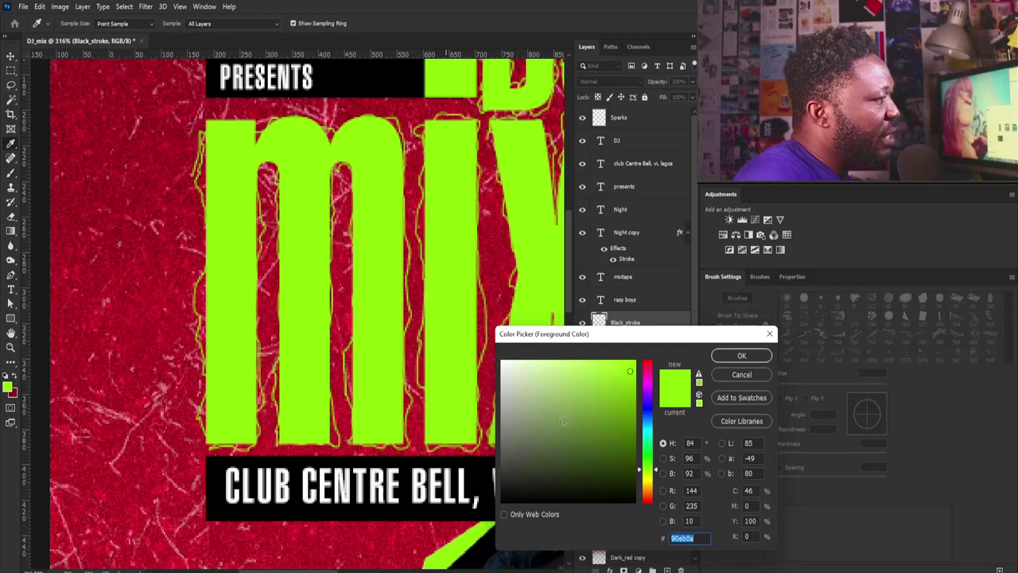
pyautogui.write('000000')
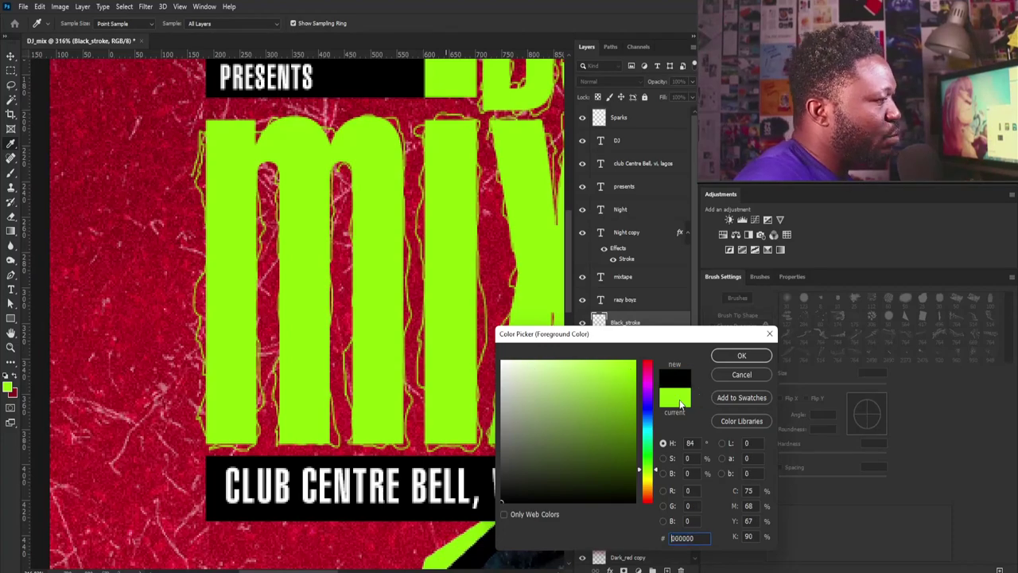
pyautogui.click(739, 354)
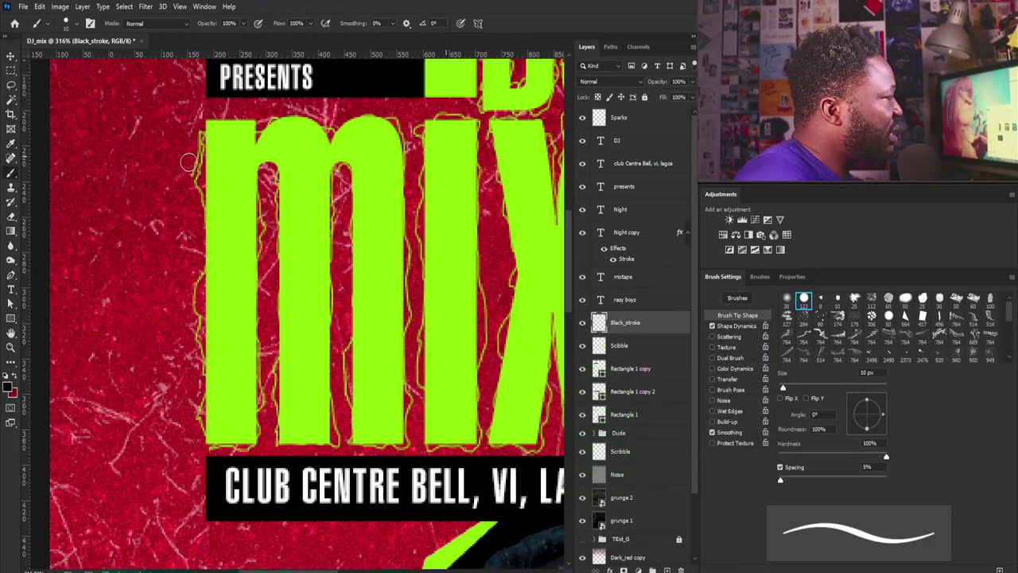
pyautogui.press('[')
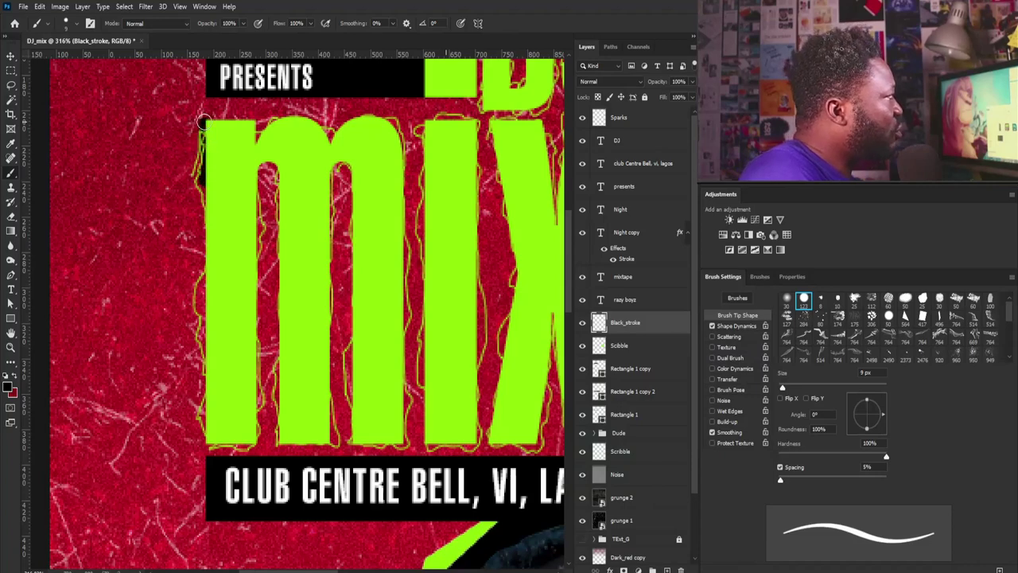
# - Outline the letter m with black strokes, setting brush smoothing to 47% and reducing the brush from 9 to 7 px
pyautogui.moveTo(203, 121); pyautogui.dragTo(206, 449)
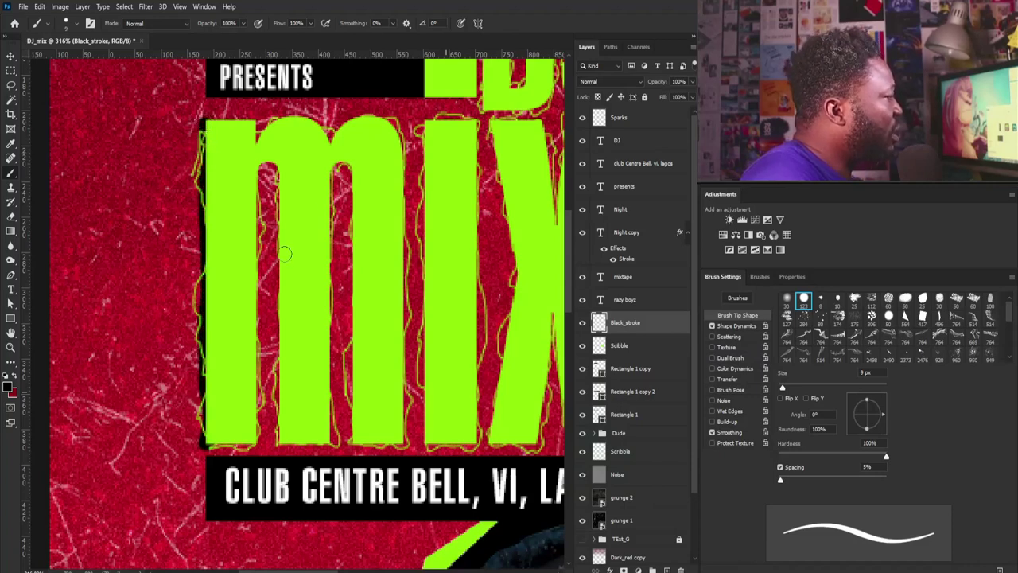
pyautogui.moveTo(392, 24); pyautogui.dragTo(412, 34)
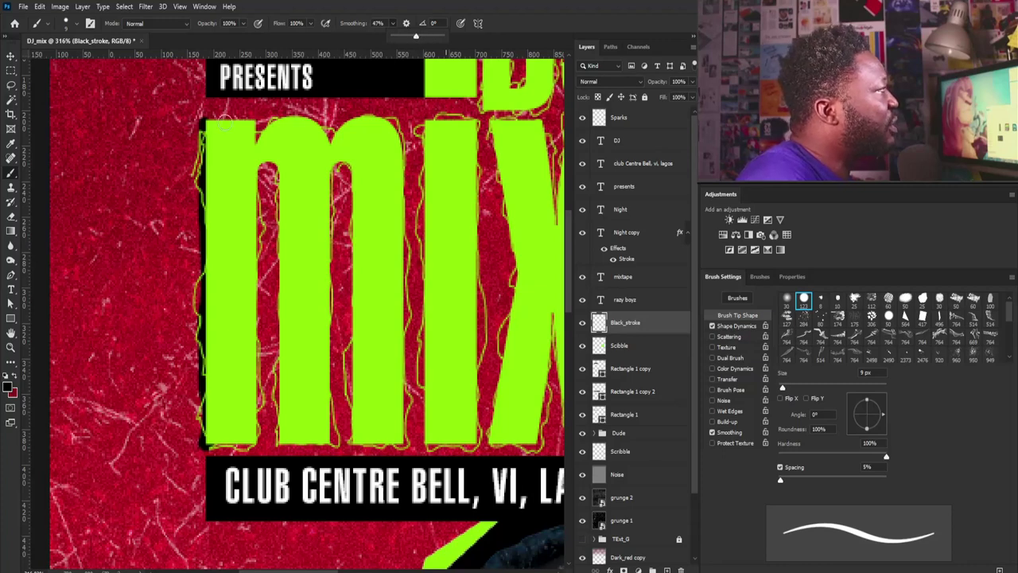
pyautogui.press('[')
pyautogui.press('[')
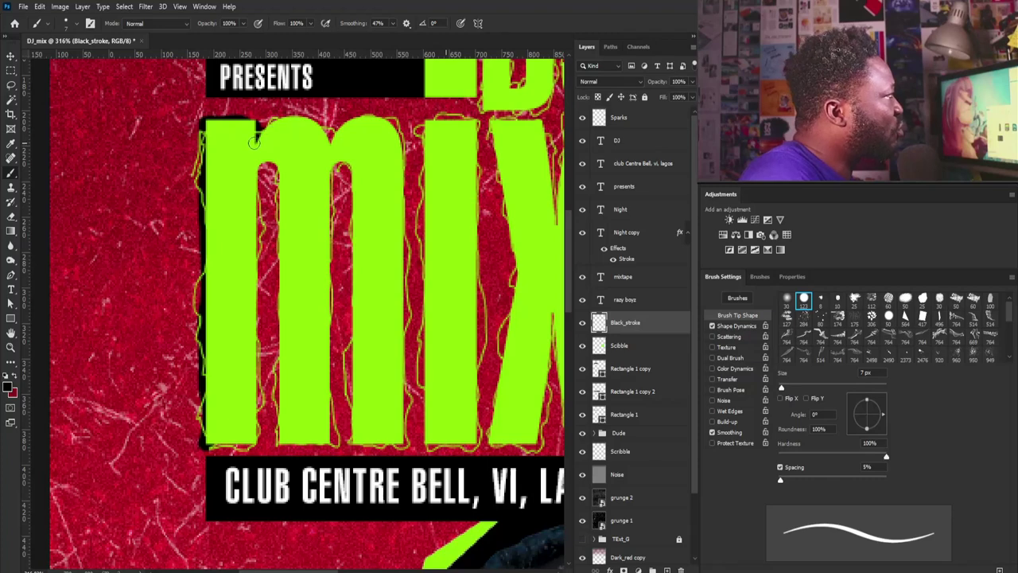
pyautogui.moveTo(260, 124)
pyautogui.mouseDown()
pyautogui.moveTo(370, 118)
pyautogui.moveTo(403, 139)
pyautogui.moveTo(415, 171)
pyautogui.moveTo(409, 417)
pyautogui.mouseUp()
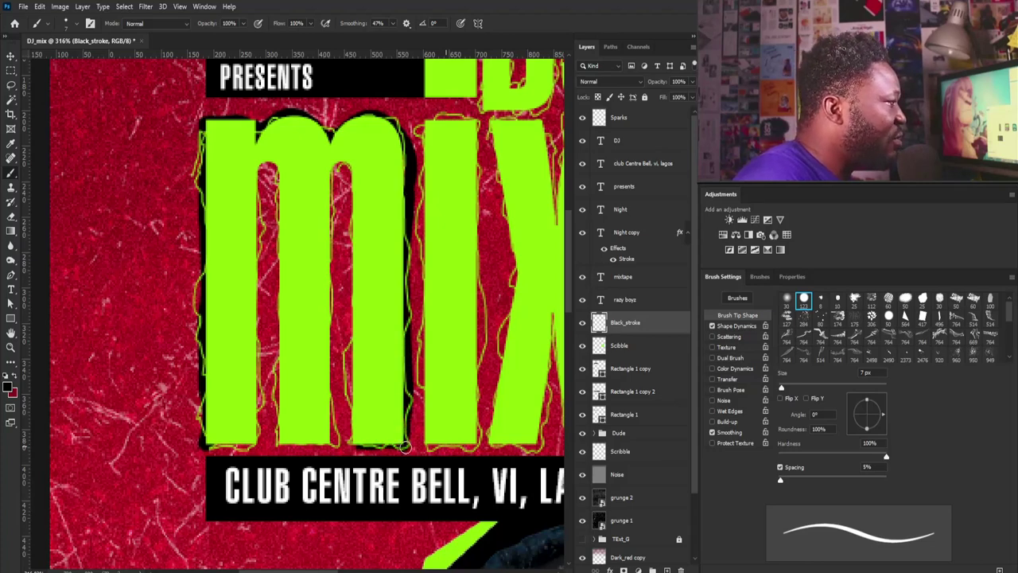
pyautogui.moveTo(351, 447)
pyautogui.mouseDown()
pyautogui.moveTo(348, 173)
pyautogui.moveTo(337, 334)
pyautogui.moveTo(309, 445)
pyautogui.moveTo(274, 313)
pyautogui.moveTo(265, 170)
pyautogui.moveTo(260, 369)
pyautogui.moveTo(243, 445)
pyautogui.moveTo(192, 446)
pyautogui.mouseUp()
pyautogui.press('space')
pyautogui.moveTo(405, 214); pyautogui.dragTo(308, 248)
pyautogui.moveTo(322, 162)
pyautogui.mouseDown()
pyautogui.moveTo(327, 478)
pyautogui.moveTo(382, 478)
pyautogui.moveTo(383, 169)
pyautogui.moveTo(319, 156)
pyautogui.mouseUp()
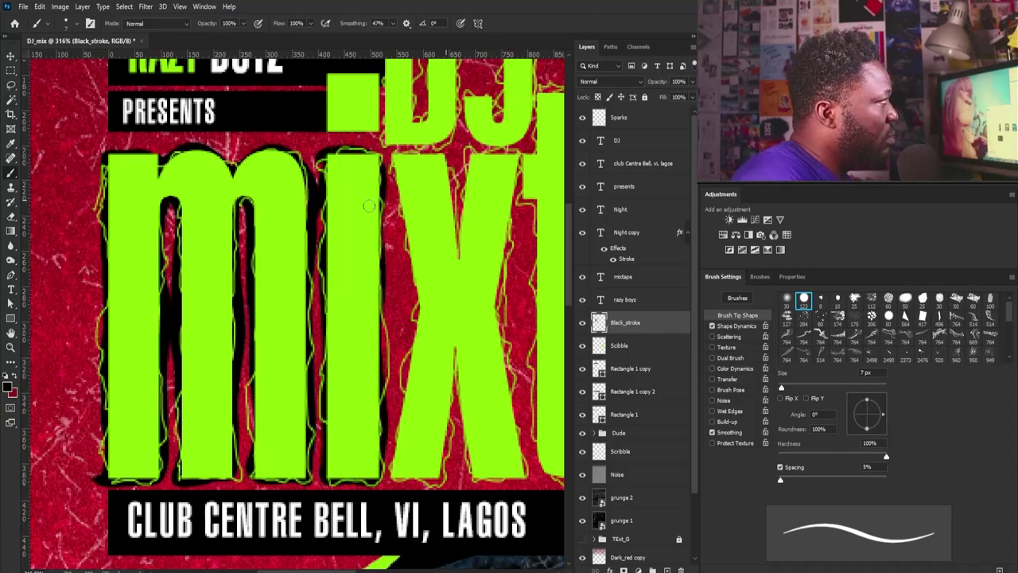
# - Paint black strokes down both sides of the letter i, enlarging the brush to 8 px
pyautogui.moveTo(370, 206); pyautogui.dragTo(386, 356)
pyautogui.press(']')
pyautogui.moveTo(321, 223); pyautogui.dragTo(320, 464)
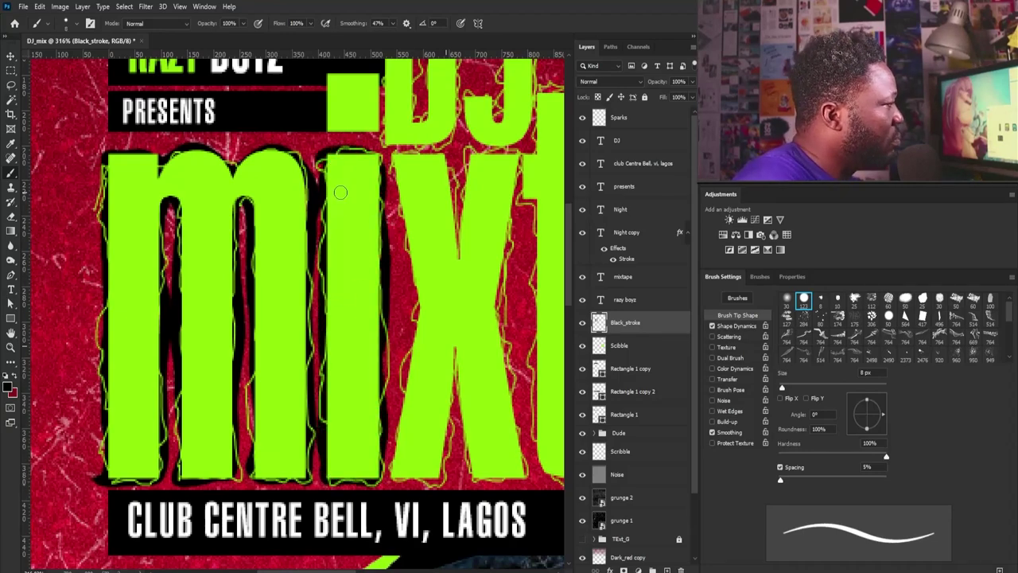
pyautogui.press('space')
pyautogui.moveTo(272, 256)
pyautogui.mouseDown()
pyautogui.moveTo(289, 190)
pyautogui.moveTo(262, 408)
pyautogui.moveTo(247, 415)
pyautogui.moveTo(310, 419)
pyautogui.mouseUp()
# - Outline the letter x with black strokes along its outer edges, inner notches and base
pyautogui.moveTo(404, 412)
pyautogui.mouseDown()
pyautogui.moveTo(420, 336)
pyautogui.moveTo(420, 79)
pyautogui.mouseUp()
pyautogui.press('space')
pyautogui.moveTo(485, 251); pyautogui.dragTo(413, 311)
pyautogui.moveTo(342, 146)
pyautogui.mouseDown()
pyautogui.moveTo(392, 145)
pyautogui.moveTo(336, 163)
pyautogui.mouseUp()
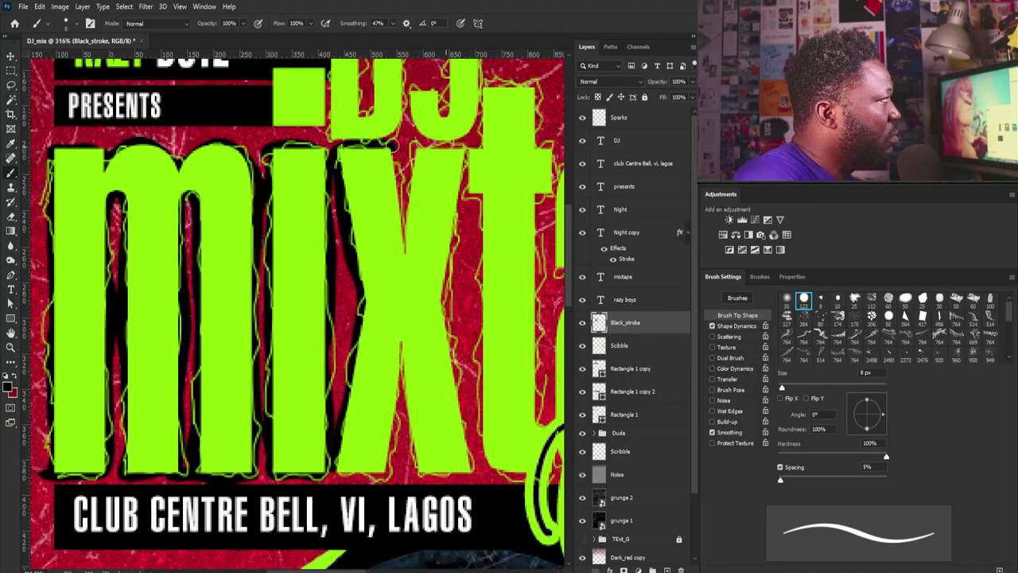
pyautogui.moveTo(392, 147); pyautogui.dragTo(402, 244)
pyautogui.moveTo(407, 182)
pyautogui.mouseDown()
pyautogui.moveTo(468, 153)
pyautogui.moveTo(443, 475)
pyautogui.moveTo(404, 344)
pyautogui.mouseUp()
pyautogui.moveTo(467, 380); pyautogui.dragTo(466, 476)
pyautogui.moveTo(401, 388)
pyautogui.mouseDown()
pyautogui.moveTo(385, 476)
pyautogui.moveTo(392, 467)
pyautogui.moveTo(332, 477)
pyautogui.mouseUp()
# - Paint black strokes around the upper part of the letter t and around the DJ lettering above it
pyautogui.press('space')
pyautogui.moveTo(457, 288); pyautogui.dragTo(344, 263)
pyautogui.moveTo(366, 169)
pyautogui.mouseDown()
pyautogui.moveTo(371, 436)
pyautogui.moveTo(441, 426)
pyautogui.moveTo(427, 180)
pyautogui.moveTo(366, 332)
pyautogui.moveTo(398, 270)
pyautogui.moveTo(340, 205)
pyautogui.moveTo(262, 288)
pyautogui.mouseUp()
pyautogui.press('space')
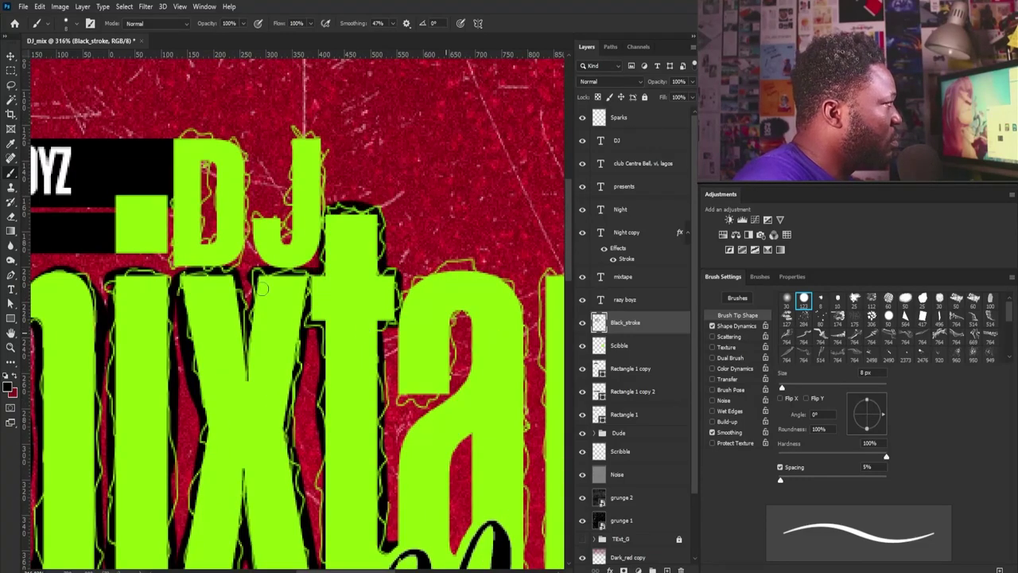
pyautogui.moveTo(326, 205)
pyautogui.mouseDown()
pyautogui.moveTo(296, 136)
pyautogui.moveTo(288, 234)
pyautogui.moveTo(253, 219)
pyautogui.moveTo(237, 246)
pyautogui.moveTo(243, 203)
pyautogui.moveTo(195, 133)
pyautogui.moveTo(169, 275)
pyautogui.moveTo(171, 188)
pyautogui.mouseUp()
pyautogui.moveTo(210, 256); pyautogui.dragTo(218, 234)
pyautogui.moveTo(117, 259)
pyautogui.mouseDown()
pyautogui.moveTo(159, 262)
pyautogui.moveTo(108, 261)
pyautogui.mouseUp()
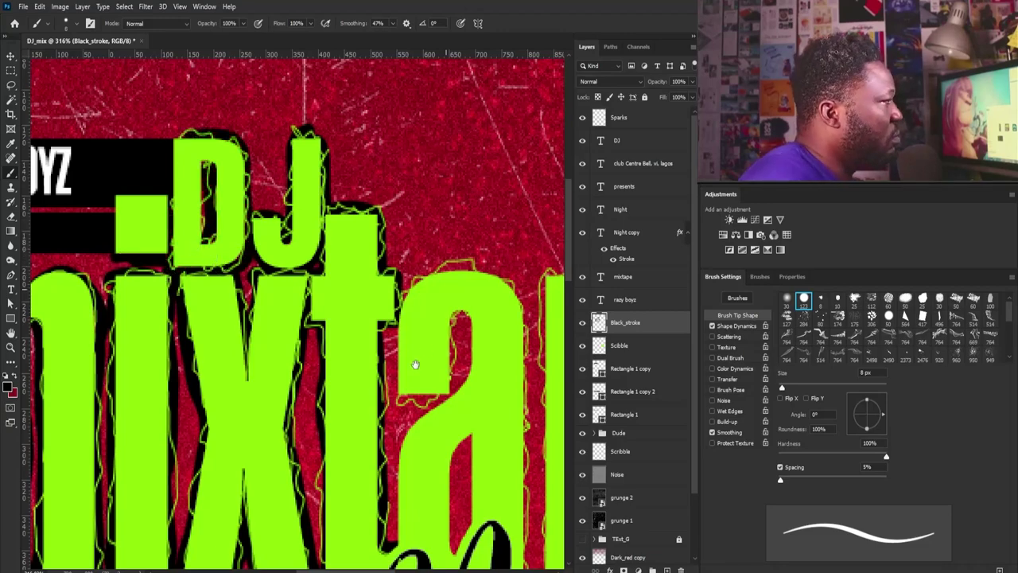
# - Paint black strokes between the letters t and a and around the outer and inner edges of the a
pyautogui.moveTo(416, 363); pyautogui.dragTo(344, 250)
pyautogui.moveTo(318, 199)
pyautogui.mouseDown()
pyautogui.moveTo(368, 287)
pyautogui.moveTo(390, 204)
pyautogui.moveTo(322, 350)
pyautogui.moveTo(322, 423)
pyautogui.mouseUp()
pyautogui.moveTo(404, 309)
pyautogui.mouseDown()
pyautogui.moveTo(387, 181)
pyautogui.moveTo(366, 308)
pyautogui.moveTo(380, 199)
pyautogui.mouseUp()
pyautogui.moveTo(432, 362)
pyautogui.mouseDown()
pyautogui.moveTo(435, 98)
pyautogui.moveTo(450, 259)
pyautogui.mouseUp()
pyautogui.moveTo(448, 226)
pyautogui.mouseDown()
pyautogui.moveTo(455, 291)
pyautogui.moveTo(333, 213)
pyautogui.mouseUp()
pyautogui.moveTo(458, 322)
pyautogui.mouseDown()
pyautogui.moveTo(413, 177)
pyautogui.moveTo(412, 372)
pyautogui.mouseUp()
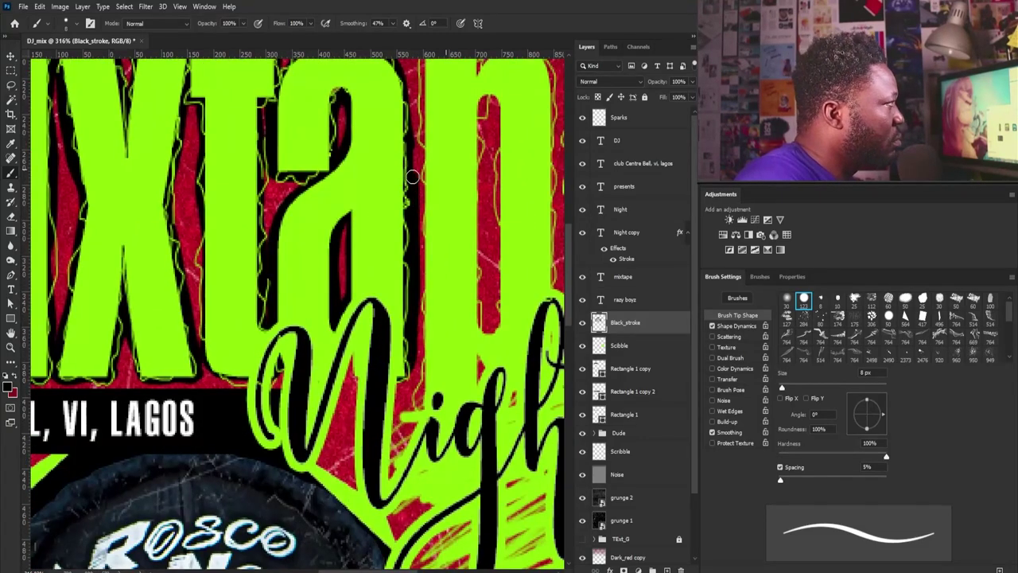
# - Outline the letters p and e with black strokes, including their inner openings
pyautogui.moveTo(440, 122); pyautogui.dragTo(409, 193)
pyautogui.moveTo(397, 111)
pyautogui.mouseDown()
pyautogui.moveTo(394, 460)
pyautogui.moveTo(394, 350)
pyautogui.mouseUp()
pyautogui.moveTo(429, 431)
pyautogui.mouseDown()
pyautogui.moveTo(407, 373)
pyautogui.moveTo(427, 151)
pyautogui.moveTo(442, 342)
pyautogui.mouseUp()
pyautogui.moveTo(435, 164); pyautogui.dragTo(438, 120)
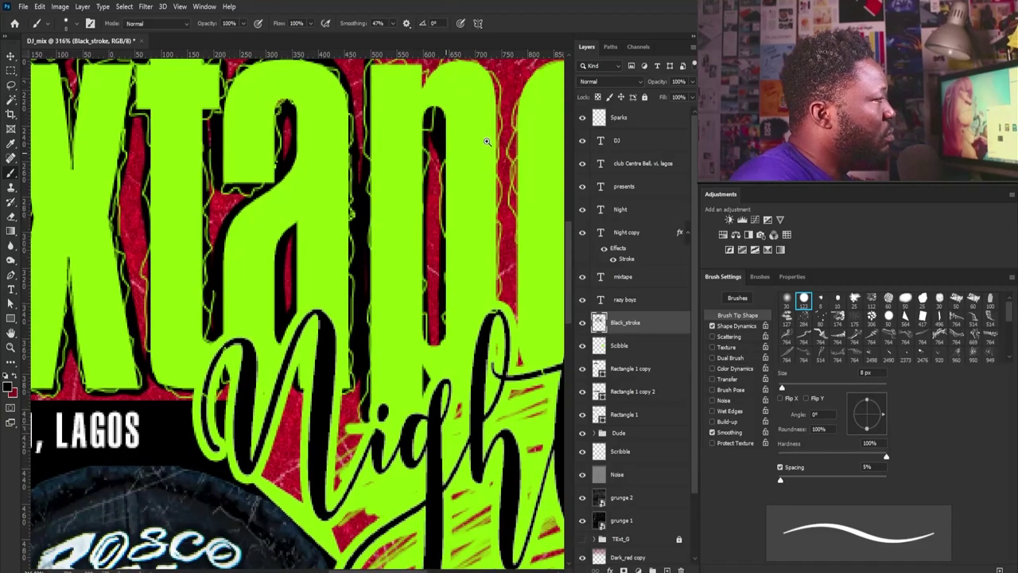
pyautogui.moveTo(484, 214)
pyautogui.mouseDown()
pyautogui.moveTo(429, 206)
pyautogui.moveTo(469, 208)
pyautogui.mouseUp()
pyautogui.moveTo(427, 273)
pyautogui.mouseDown()
pyautogui.moveTo(451, 72)
pyautogui.moveTo(534, 165)
pyautogui.moveTo(482, 210)
pyautogui.moveTo(485, 271)
pyautogui.moveTo(534, 263)
pyautogui.moveTo(510, 318)
pyautogui.mouseUp()
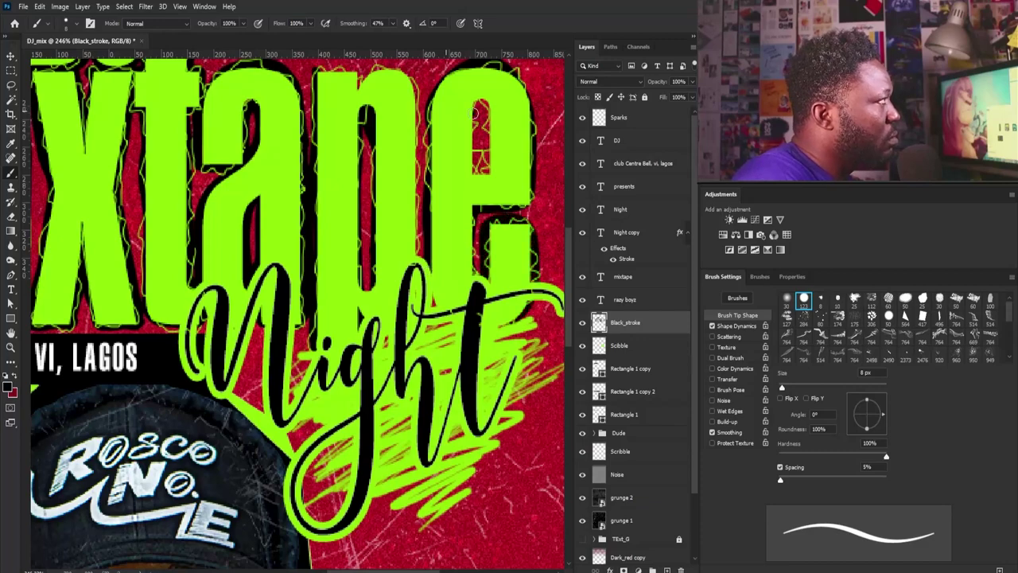
pyautogui.moveTo(475, 113); pyautogui.dragTo(482, 171)
pyautogui.scroll(-3, 390, 258)
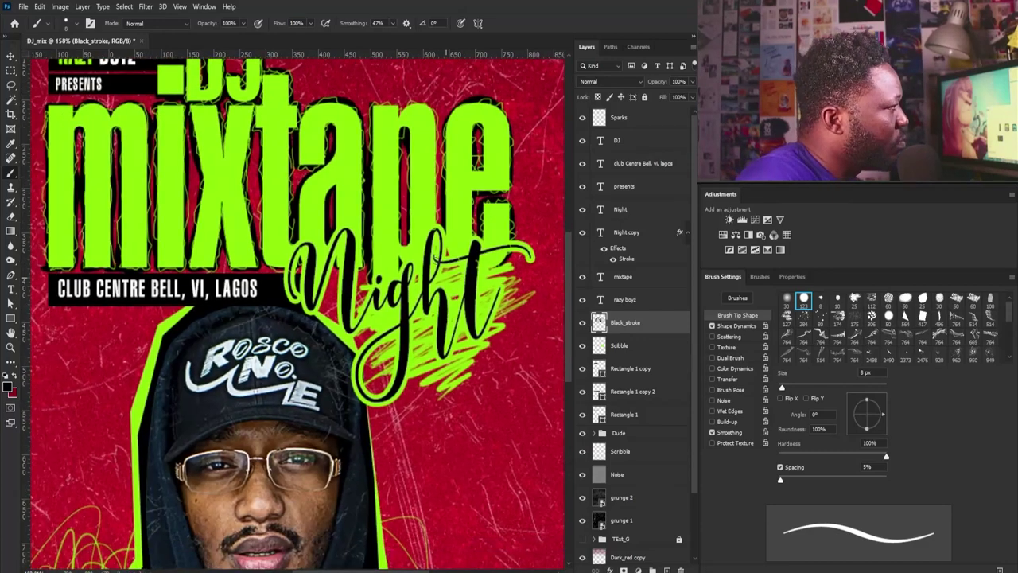
# - Create a new layer named "Scribble_black" directly above the Scibble layer
pyautogui.click(624, 344)
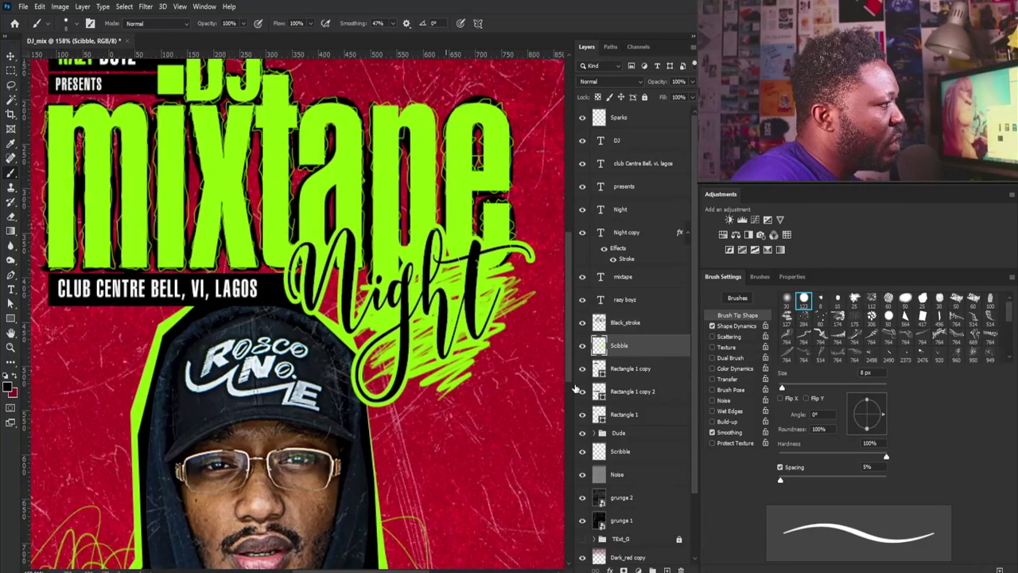
pyautogui.hotkey('ctrl', 'shift', 'n')
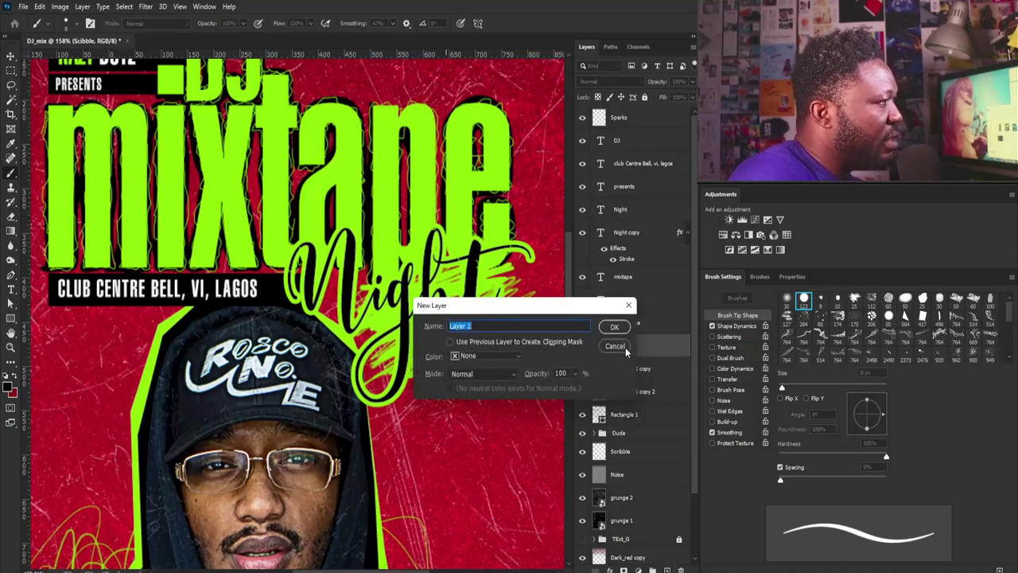
pyautogui.write('Scribble_black')
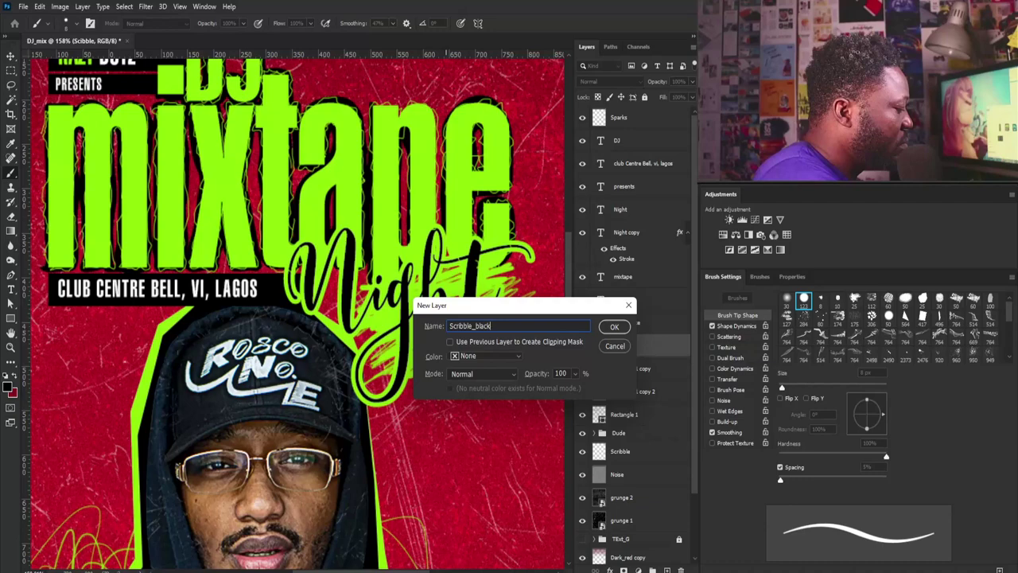
pyautogui.press('Return')
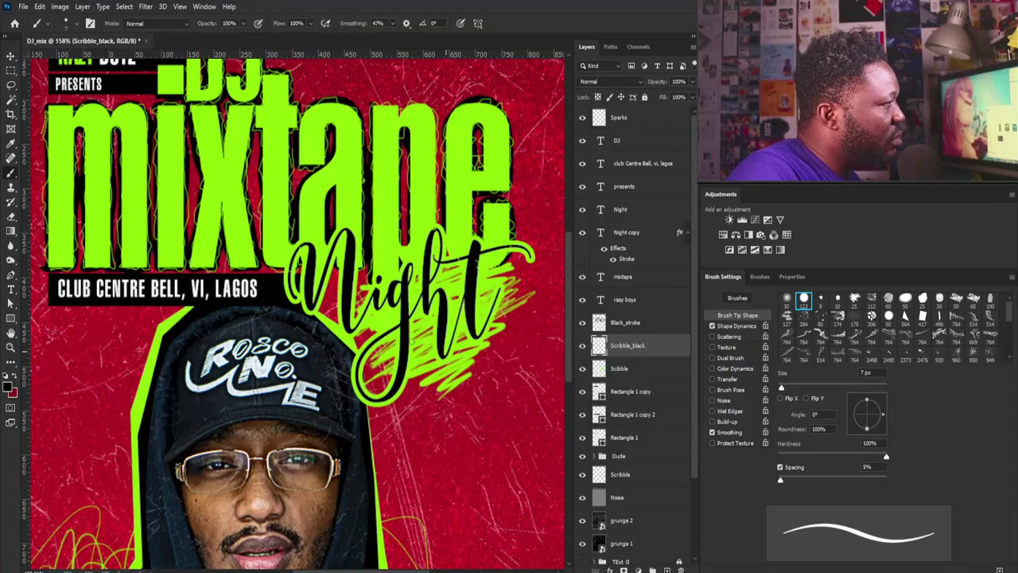
# - Scribble slanted black 7 px strokes around the lower part of Night and place the Scribble_black layer beneath Scibble
pyautogui.moveTo(421, 341)
pyautogui.mouseDown()
pyautogui.moveTo(509, 296)
pyautogui.moveTo(422, 362)
pyautogui.moveTo(461, 407)
pyautogui.mouseUp()
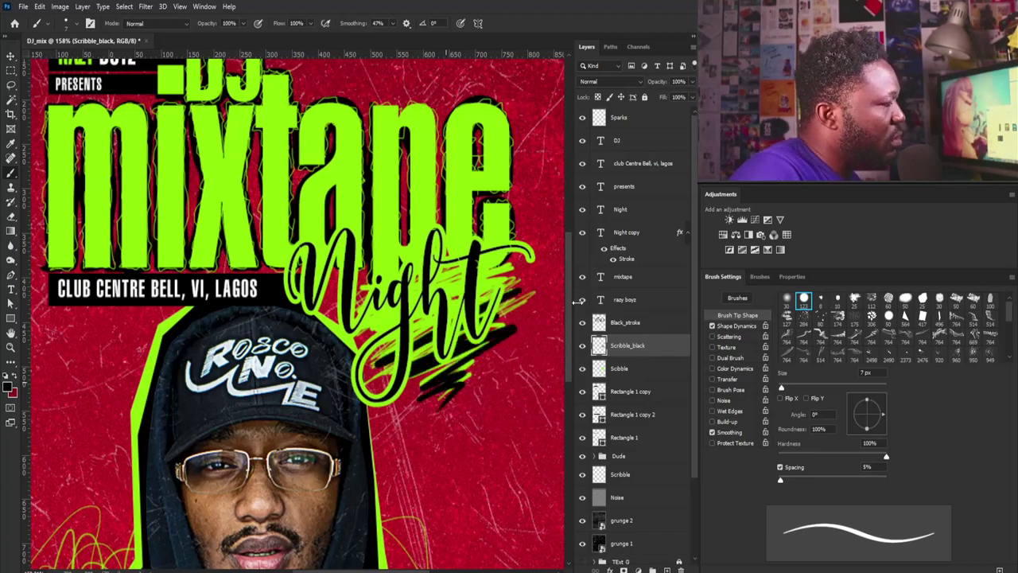
pyautogui.moveTo(640, 347); pyautogui.dragTo(646, 373)
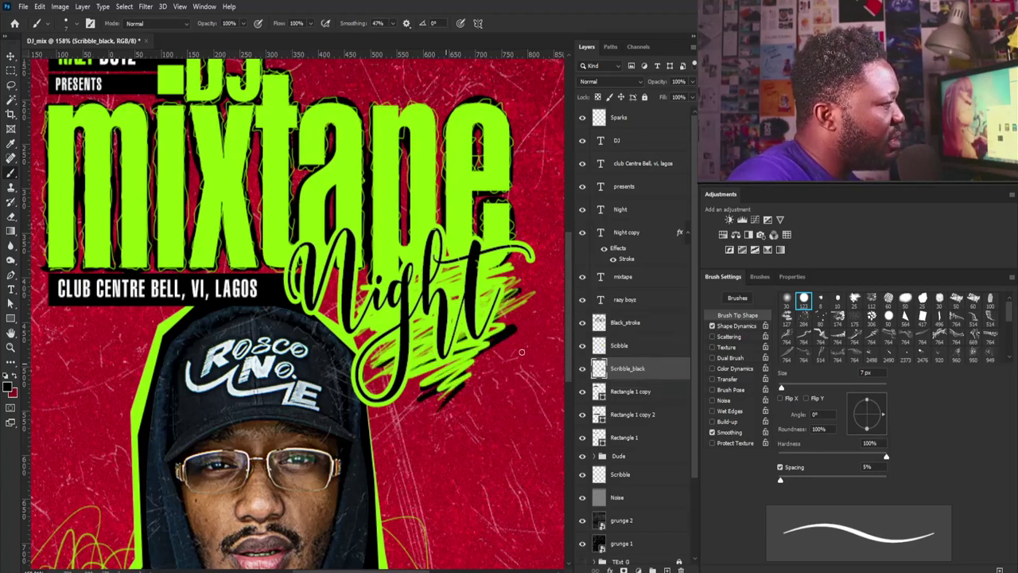
# - Move the Night, Night copy, Scibble and Scribble_black layers together slightly downward below the mixtape lettering
pyautogui.keyDown('shift'); pyautogui.click(636, 347); pyautogui.keyUp('shift')
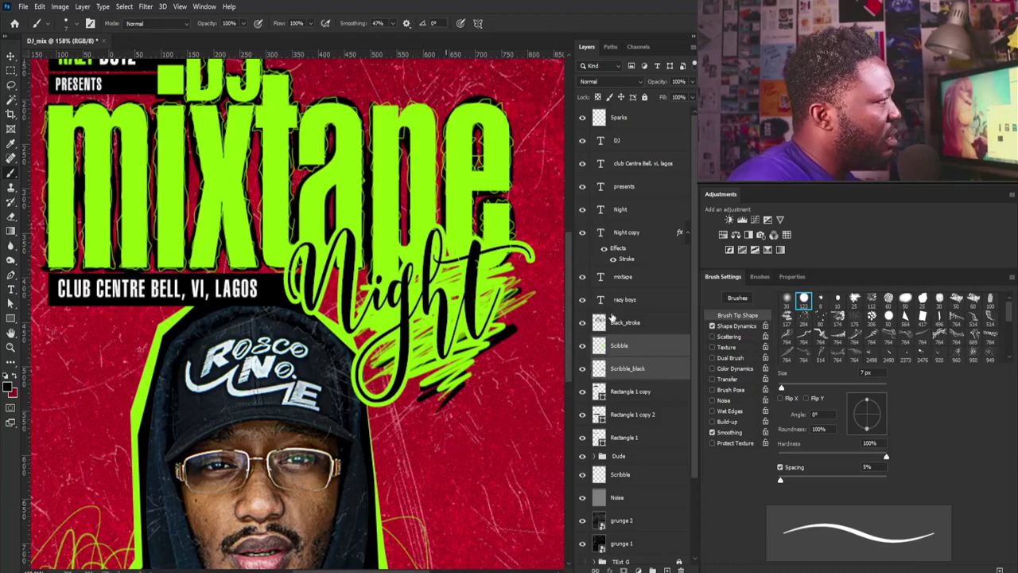
pyautogui.keyDown('ctrl'); pyautogui.click(634, 214); pyautogui.keyUp('ctrl')
pyautogui.keyDown('ctrl'); pyautogui.click(630, 233); pyautogui.keyUp('ctrl')
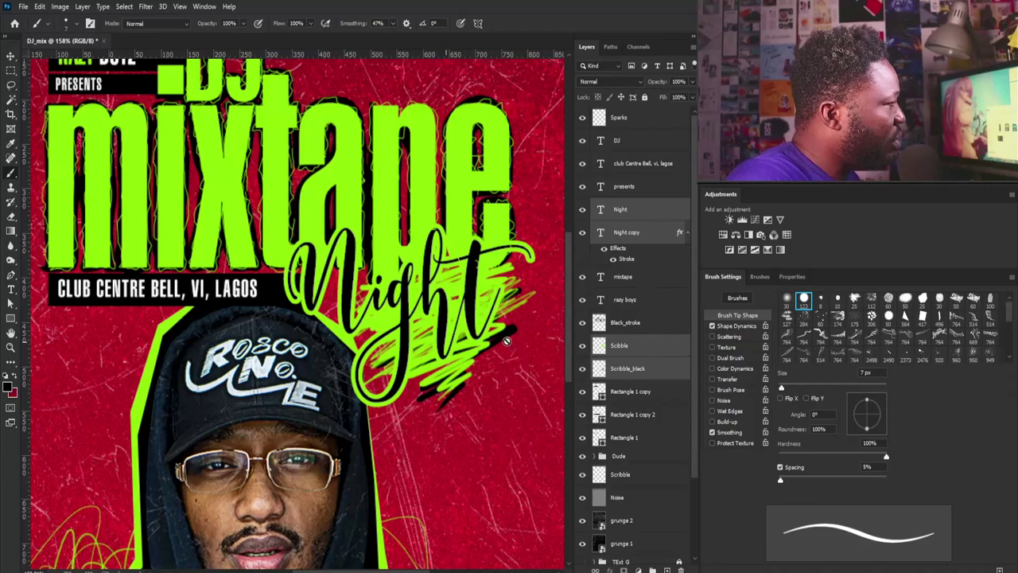
pyautogui.press('v')
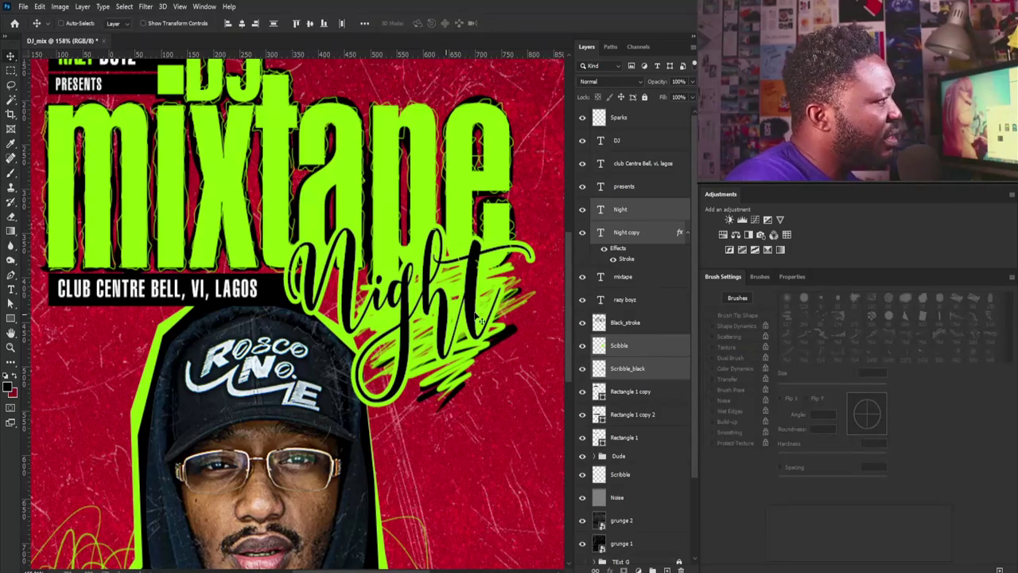
pyautogui.moveTo(454, 280)
pyautogui.mouseDown()
pyautogui.moveTo(456, 312)
pyautogui.moveTo(455, 304)
pyautogui.mouseUp()
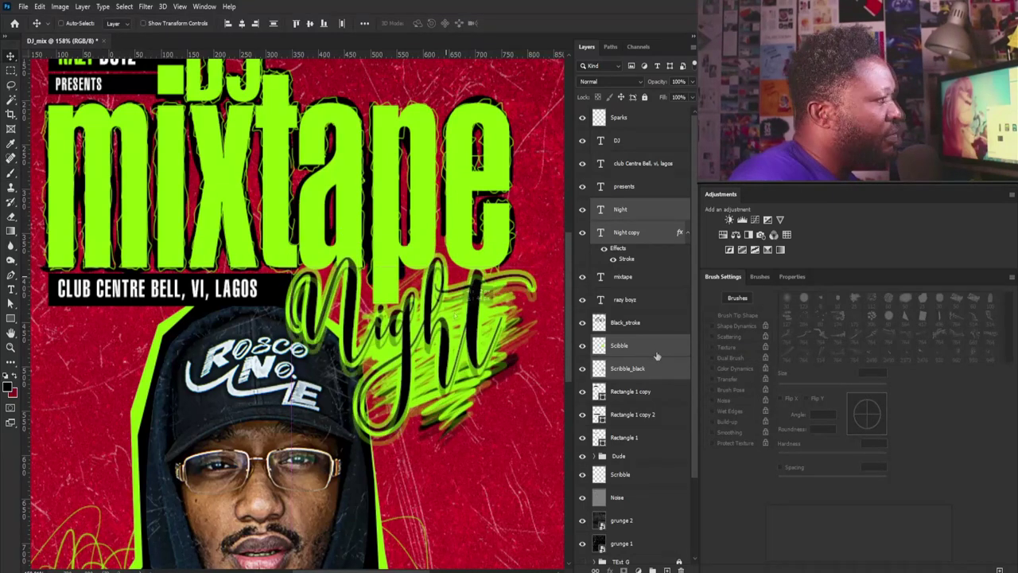
# - Add black strokes along the base of the mixtape letters on the Black_stroke layer with a 15 px brush
pyautogui.click(637, 322)
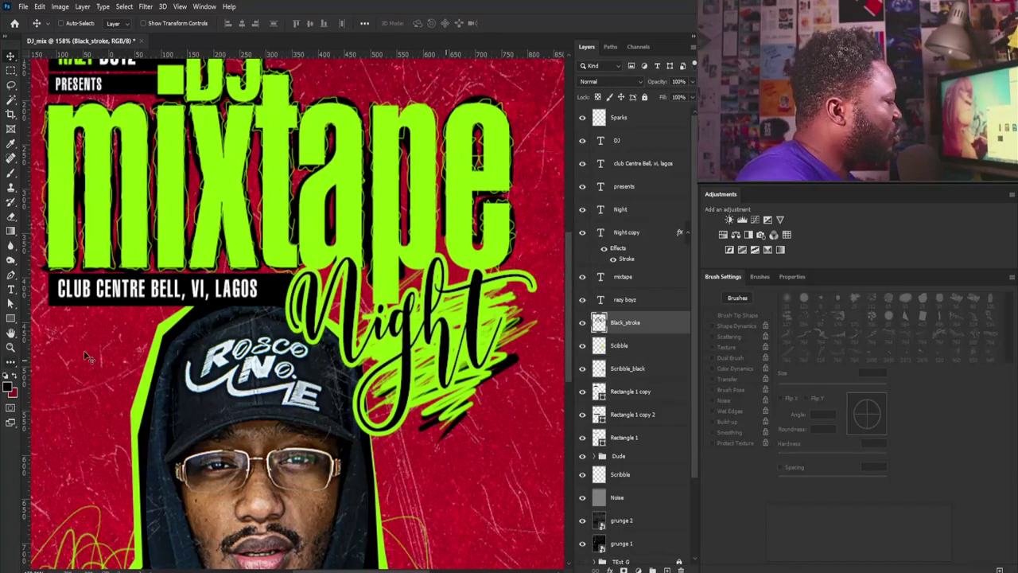
pyautogui.press('b')
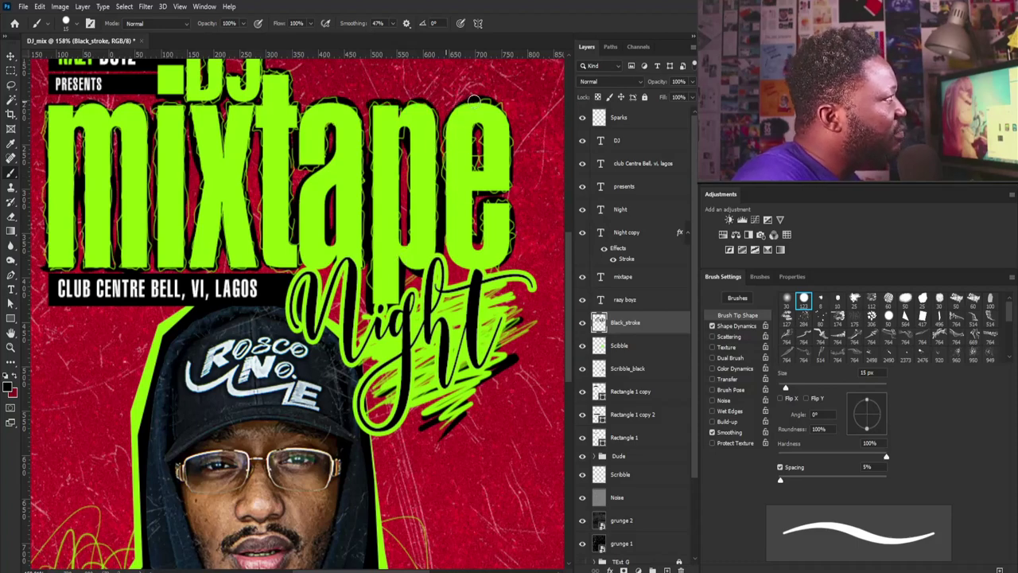
pyautogui.scroll(1, 506, 241)
pyautogui.scroll(-5, 382, 230)
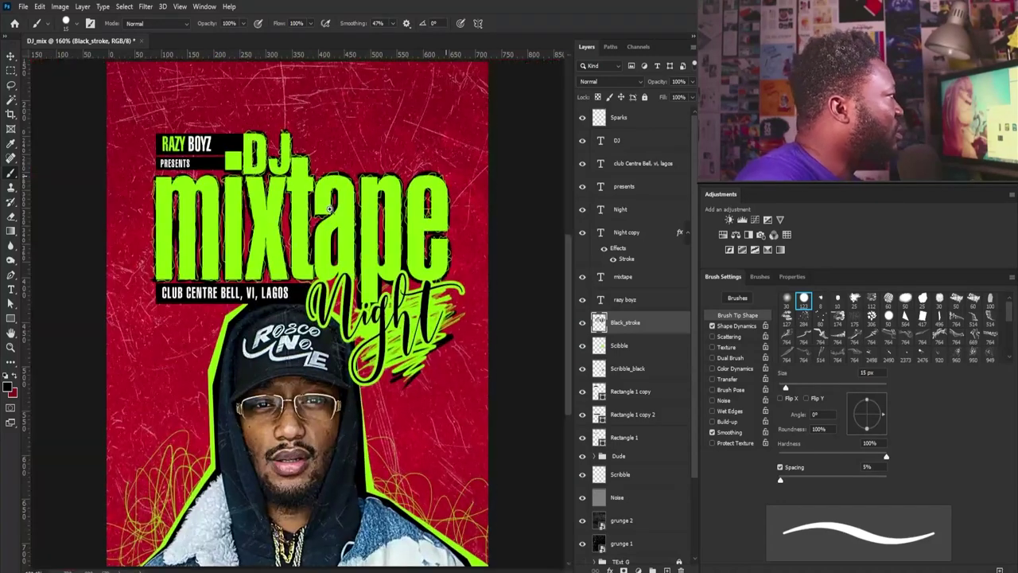
pyautogui.scroll(6, 338, 246)
pyautogui.moveTo(338, 333)
pyautogui.mouseDown()
pyautogui.moveTo(347, 355)
pyautogui.moveTo(483, 358)
pyautogui.mouseUp()
pyautogui.moveTo(238, 350); pyautogui.dragTo(398, 363)
pyautogui.moveTo(181, 371); pyautogui.dragTo(354, 367)
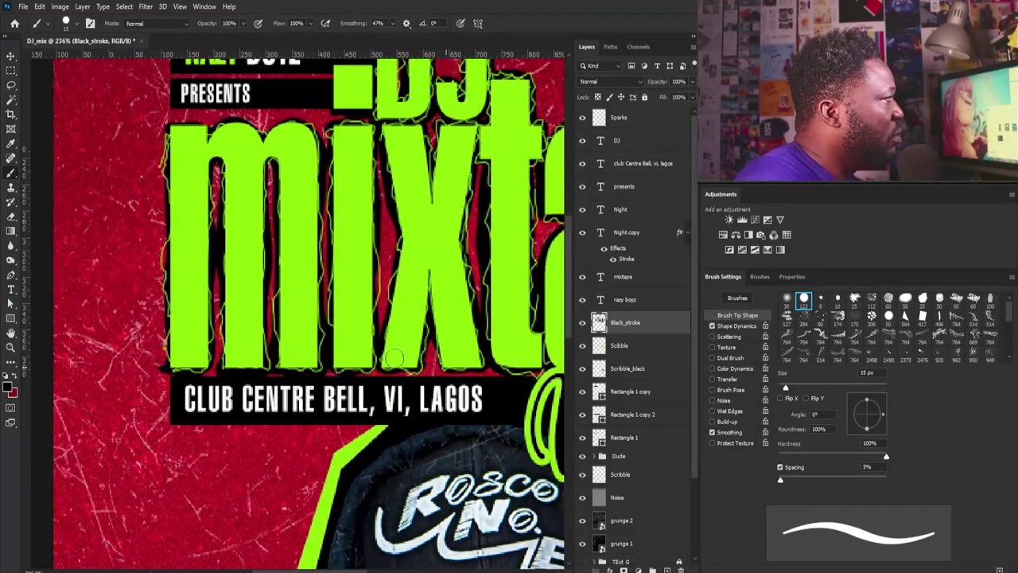
pyautogui.scroll(-5, 350, 318)
pyautogui.scroll(2, 251, 210)
# - Group all layers from Rectangle 1 up to Sparks and check the group's contents by toggling its visibility
pyautogui.click(628, 437)
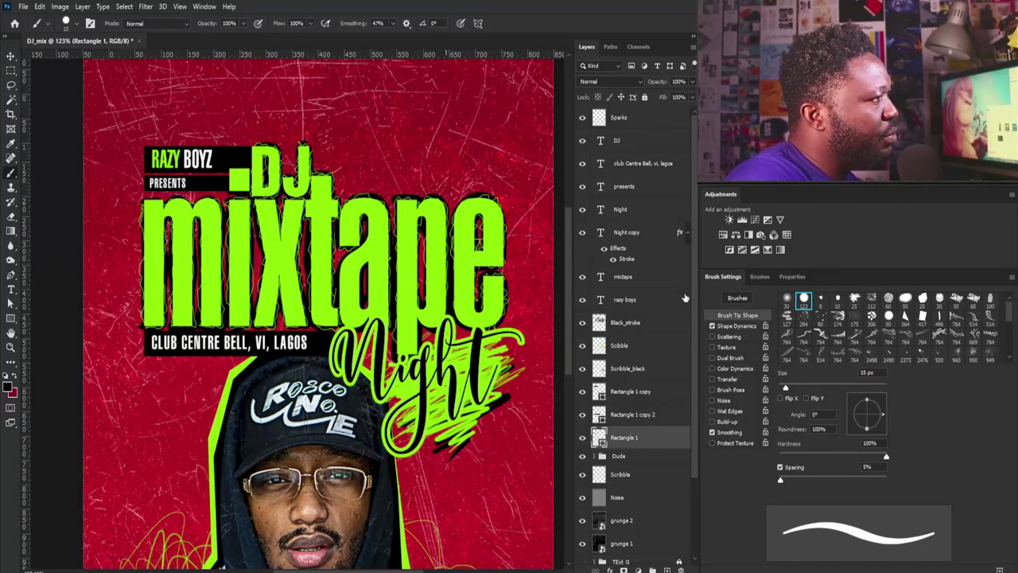
pyautogui.keyDown('shift'); pyautogui.click(639, 119); pyautogui.keyUp('shift')
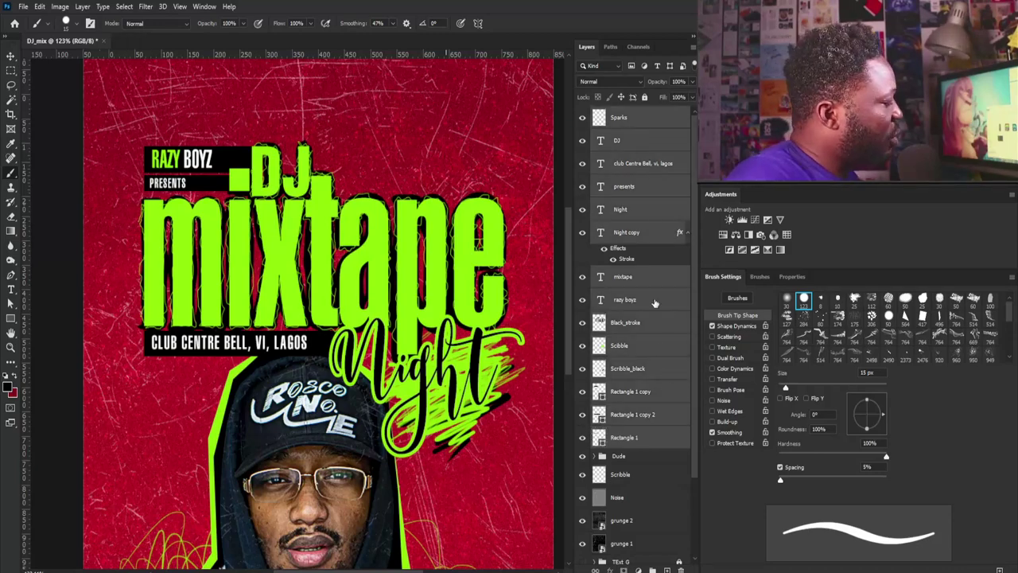
pyautogui.hotkey('ctrl', 'g')
pyautogui.click(583, 113)
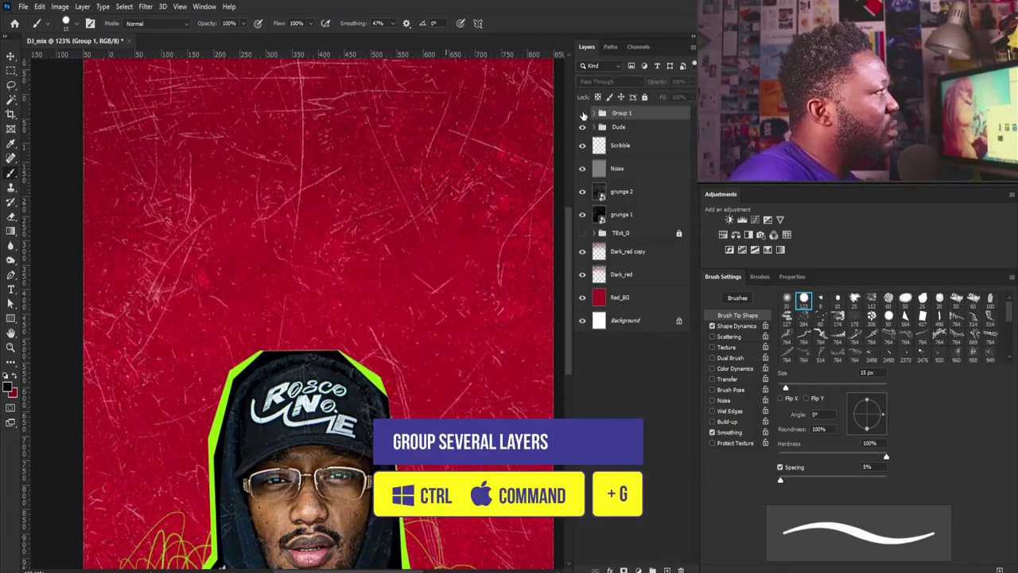
pyautogui.click(583, 113)
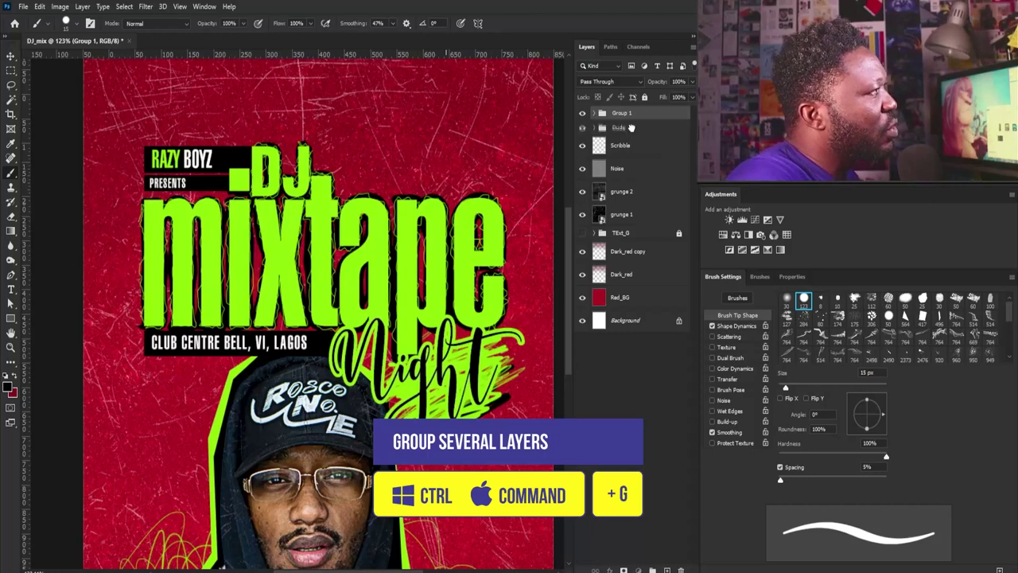
# - Place the Dude group above the new title group and rename the title group "Title N venue"
pyautogui.moveTo(642, 104); pyautogui.dragTo(641, 113)
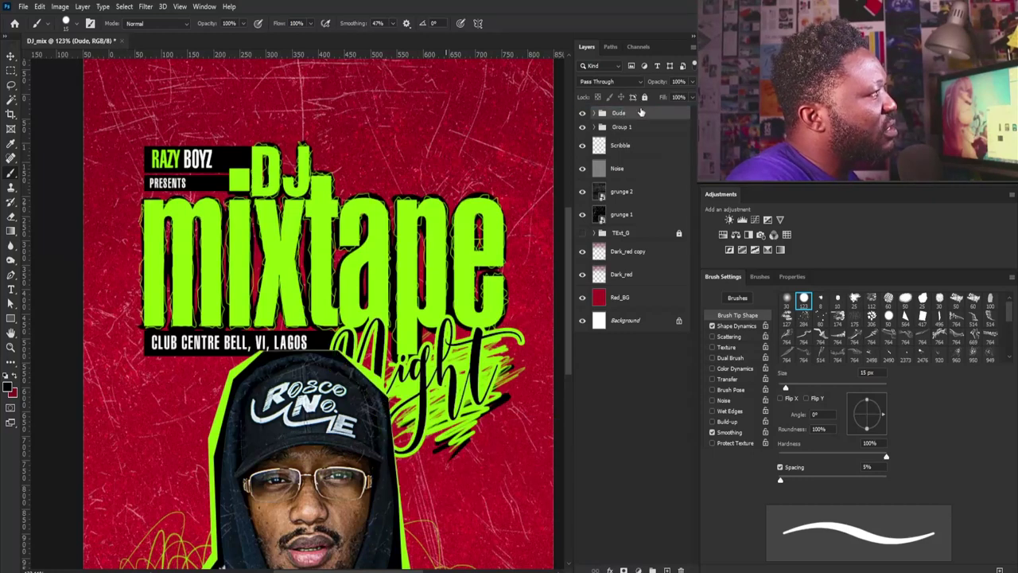
pyautogui.doubleClick(622, 128)
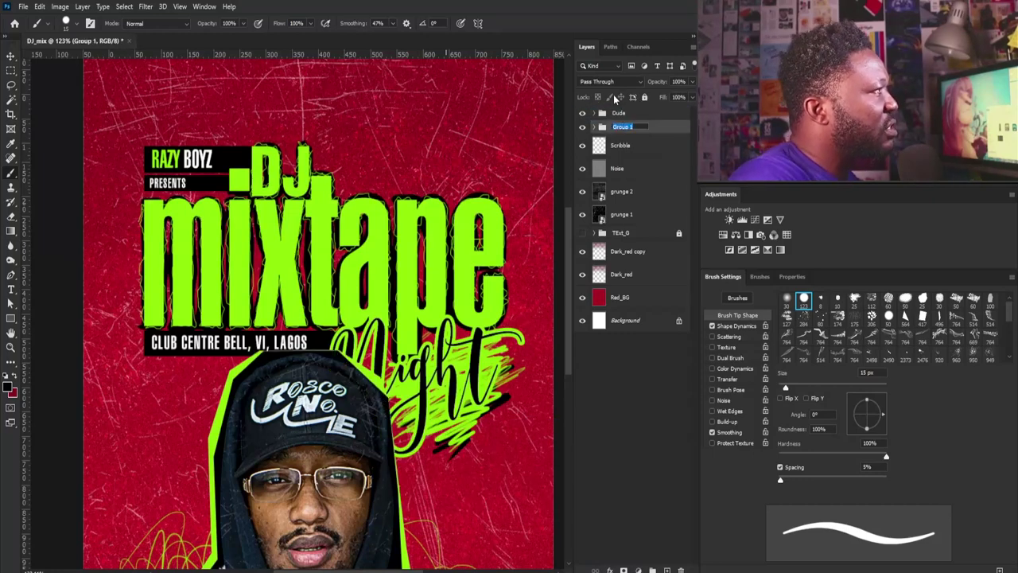
pyautogui.write('Title N venue')
pyautogui.press('Return')
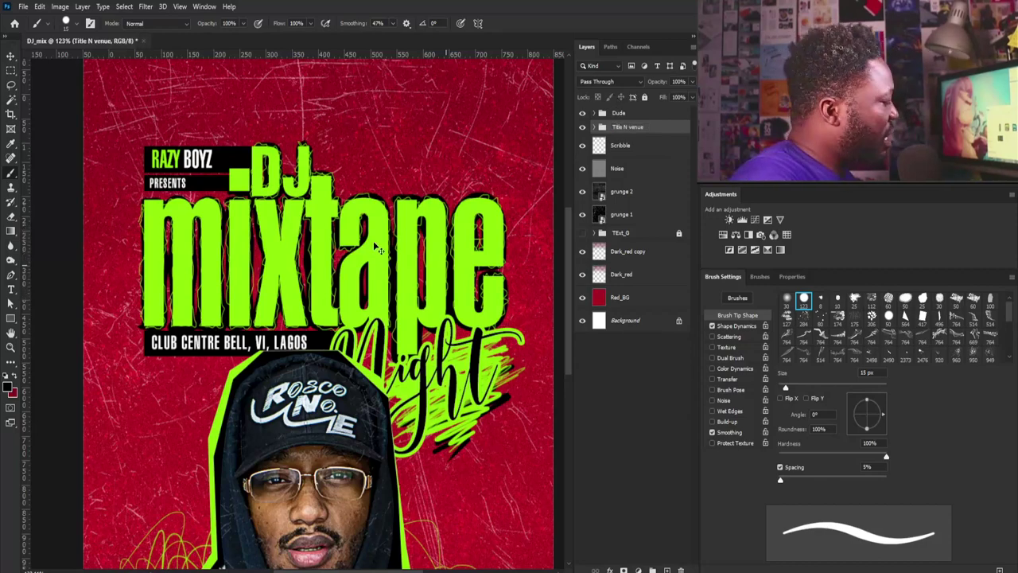
# - Skew the Title N venue group so its right side rises about 13.3 degrees, and shift it slightly down above the portrait
pyautogui.hotkey('ctrl', 't')
pyautogui.scroll(-2, 428, 186)
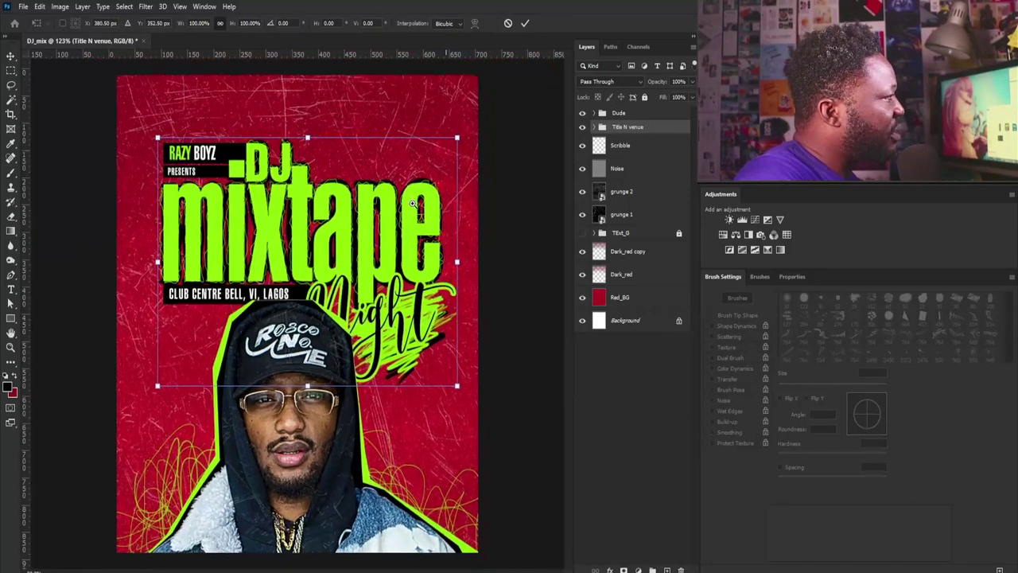
pyautogui.scroll(1, 422, 203)
pyautogui.rightClick(427, 228)
pyautogui.click(469, 267)
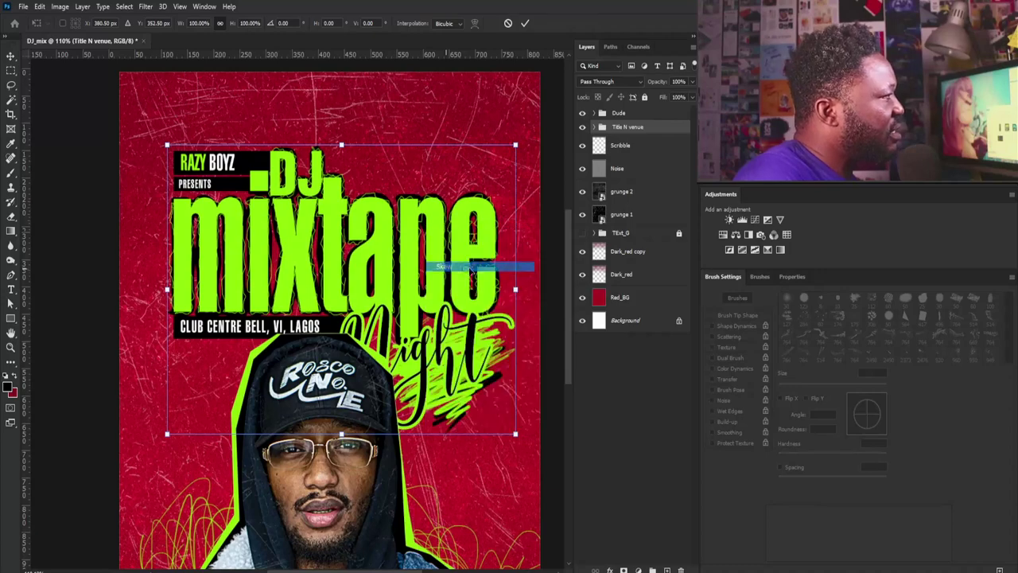
pyautogui.moveTo(518, 295); pyautogui.dragTo(513, 203)
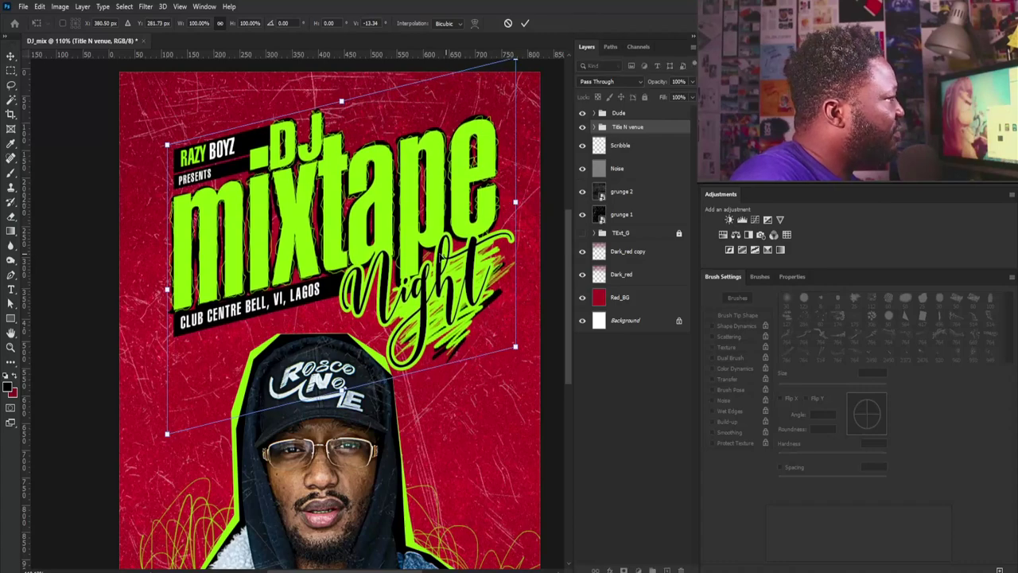
pyautogui.moveTo(455, 238); pyautogui.dragTo(455, 256)
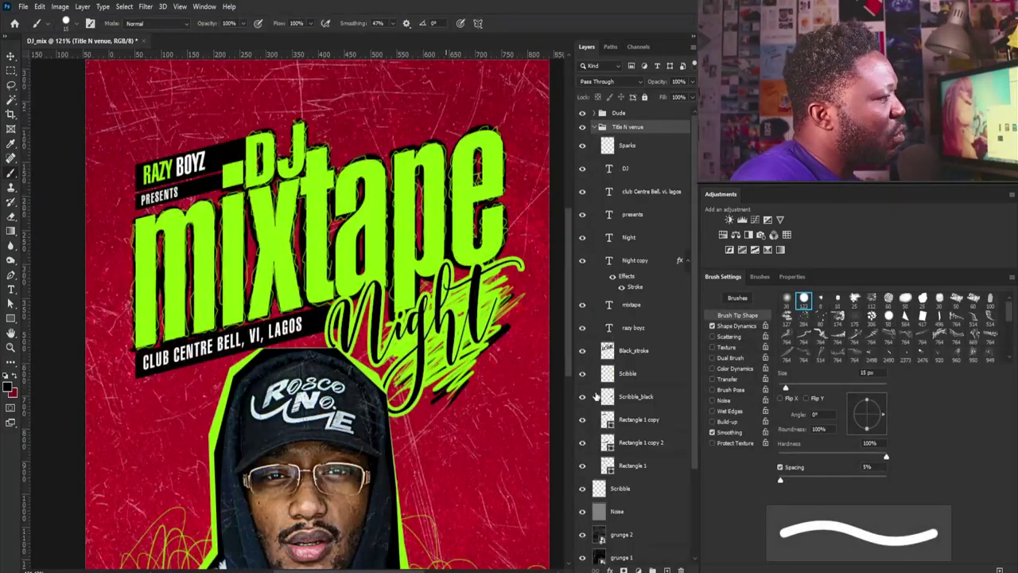
# - Paint 15 px black strokes on the Black_stroke layer to fill the red gaps in and between the mixtape letters
pyautogui.click(620, 353)
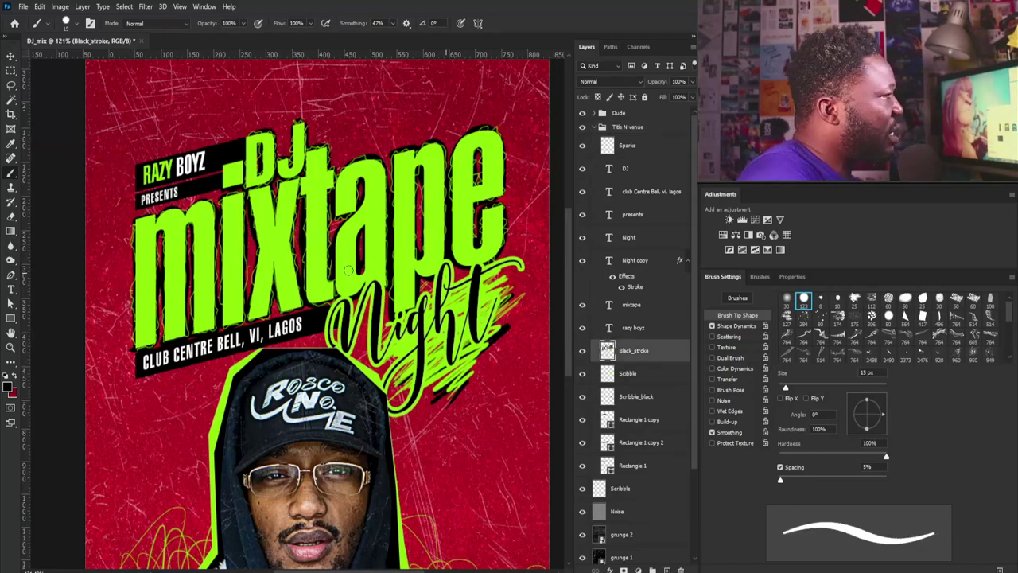
pyautogui.scroll(3, 143, 248)
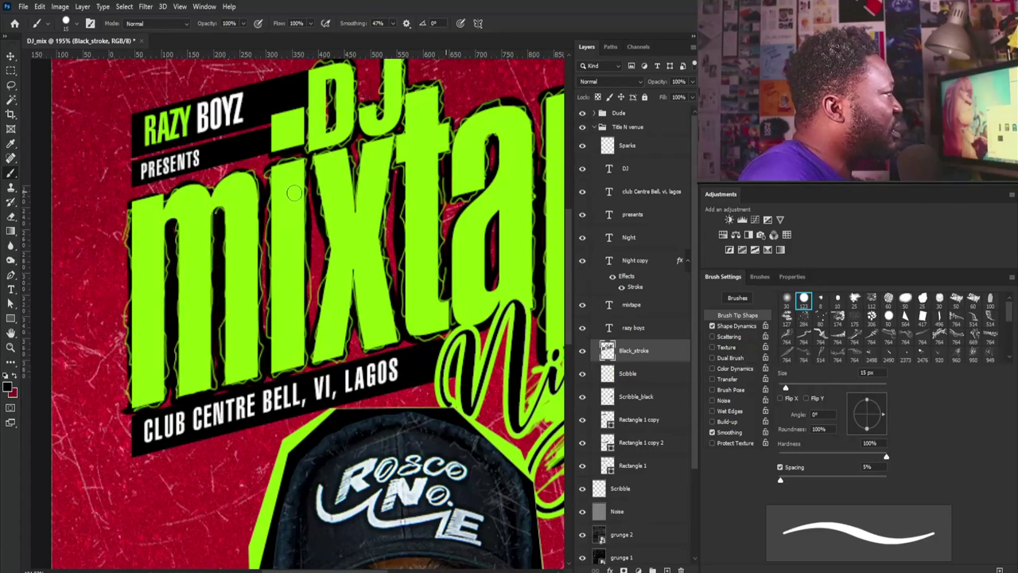
pyautogui.moveTo(310, 180); pyautogui.dragTo(312, 330)
pyautogui.moveTo(265, 182); pyautogui.dragTo(263, 352)
pyautogui.moveTo(390, 194); pyautogui.dragTo(388, 261)
pyautogui.moveTo(446, 230)
pyautogui.mouseDown()
pyautogui.moveTo(388, 232)
pyautogui.moveTo(385, 164)
pyautogui.mouseUp()
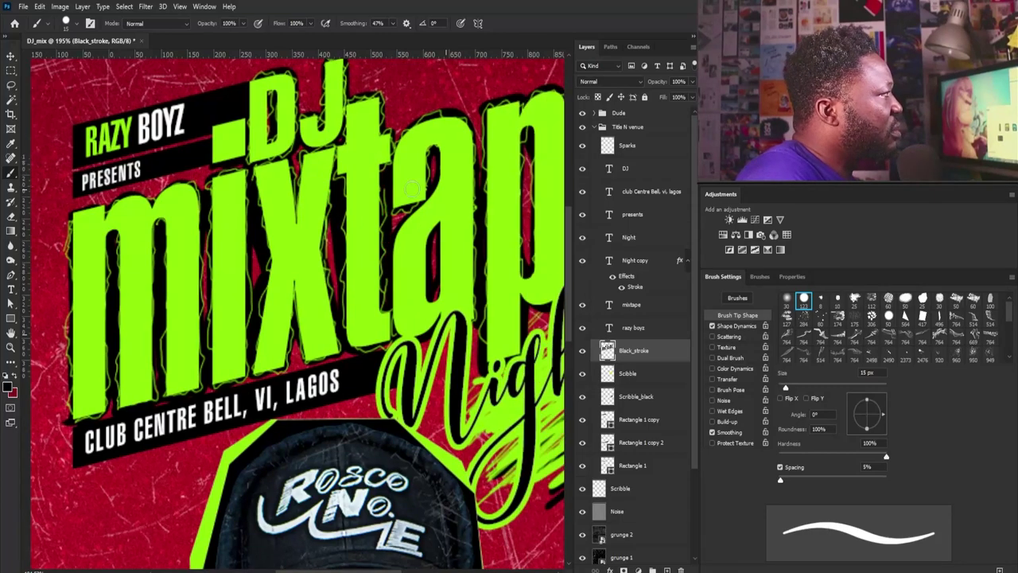
pyautogui.moveTo(511, 174)
pyautogui.mouseDown()
pyautogui.moveTo(430, 177)
pyautogui.moveTo(447, 251)
pyautogui.mouseUp()
pyautogui.moveTo(479, 211); pyautogui.dragTo(350, 264)
pyautogui.moveTo(419, 242)
pyautogui.mouseDown()
pyautogui.moveTo(408, 279)
pyautogui.moveTo(410, 237)
pyautogui.moveTo(457, 201)
pyautogui.mouseUp()
pyautogui.moveTo(413, 141); pyautogui.dragTo(413, 193)
pyautogui.press('h')
pyautogui.moveTo(371, 188)
pyautogui.mouseDown()
pyautogui.moveTo(304, 208)
pyautogui.moveTo(304, 294)
pyautogui.mouseUp()
pyautogui.moveTo(205, 262); pyautogui.dragTo(250, 293)
pyautogui.moveTo(219, 256); pyautogui.dragTo(219, 350)
pyautogui.moveTo(277, 237); pyautogui.dragTo(215, 237)
pyautogui.moveTo(237, 270); pyautogui.dragTo(298, 271)
pyautogui.moveTo(417, 185); pyautogui.dragTo(382, 173)
# - Draw small black squiggles around the title on the Black_stroke layer with a 3 px brush
pyautogui.press('[')
pyautogui.press('[')
pyautogui.press('[')
pyautogui.press('[')
pyautogui.press('[')
pyautogui.press('[')
pyautogui.press('[')
pyautogui.press('[')
pyautogui.press('[')
pyautogui.press('[')
pyautogui.moveTo(333, 114)
pyautogui.mouseDown()
pyautogui.moveTo(343, 211)
pyautogui.moveTo(361, 223)
pyautogui.mouseUp()
pyautogui.press(']')
pyautogui.press(']')
pyautogui.moveTo(302, 318); pyautogui.dragTo(343, 207)
pyautogui.moveTo(156, 258); pyautogui.dragTo(167, 276)
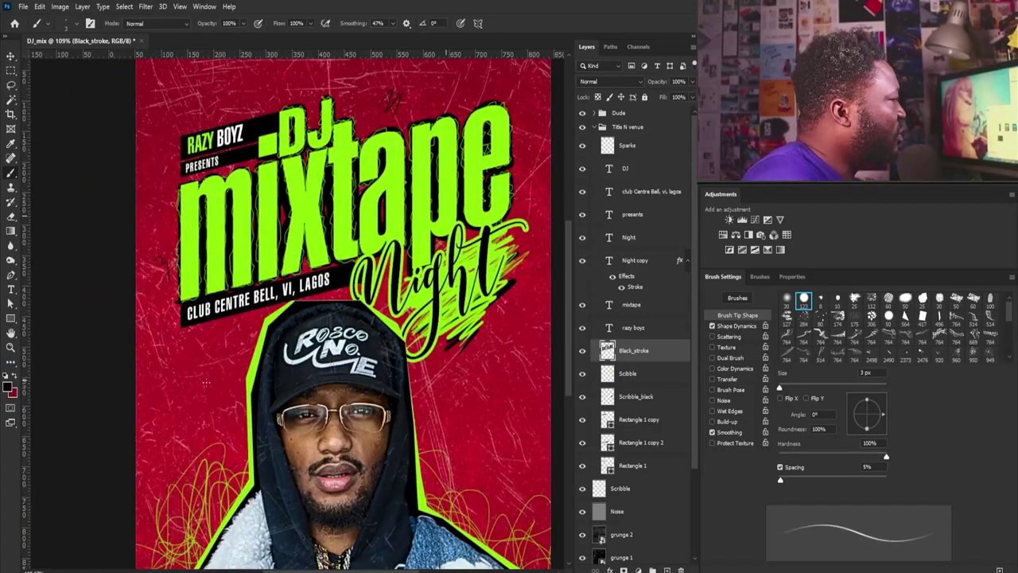
pyautogui.moveTo(209, 350); pyautogui.dragTo(132, 422)
# - Add small 3 px squiggles and lines around the title on the Scibble layer, using the title's sampled green
pyautogui.hotkey('alt', '[')
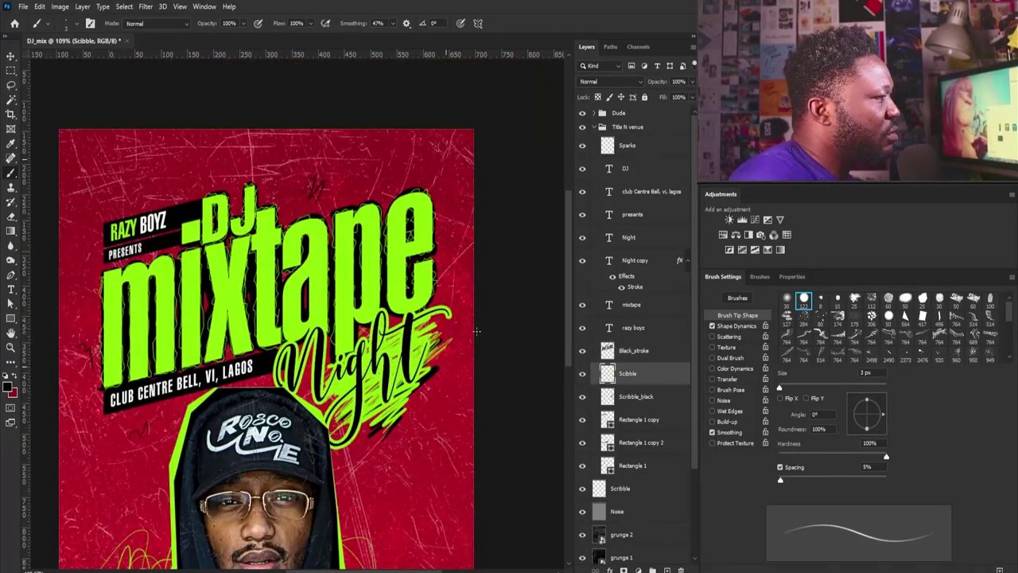
pyautogui.keyDown('alt'); pyautogui.click(300, 237); pyautogui.keyUp('alt')
pyautogui.moveTo(444, 236); pyautogui.dragTo(446, 275)
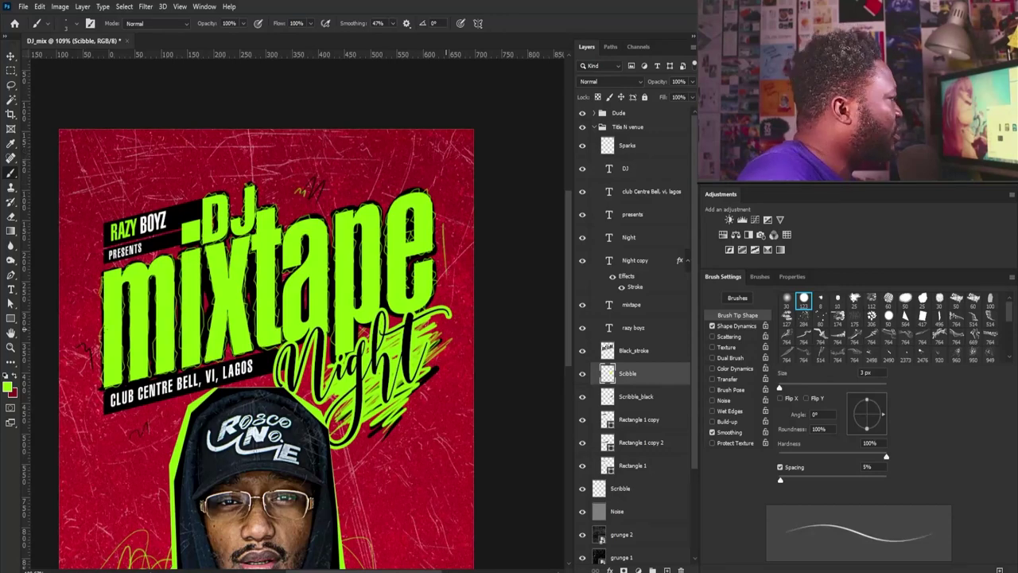
pyautogui.scroll(3, 220, 278)
# - Return to the Black_stroke layer with a 7 px brush and black as the foreground colour
pyautogui.hotkey('alt', ']')
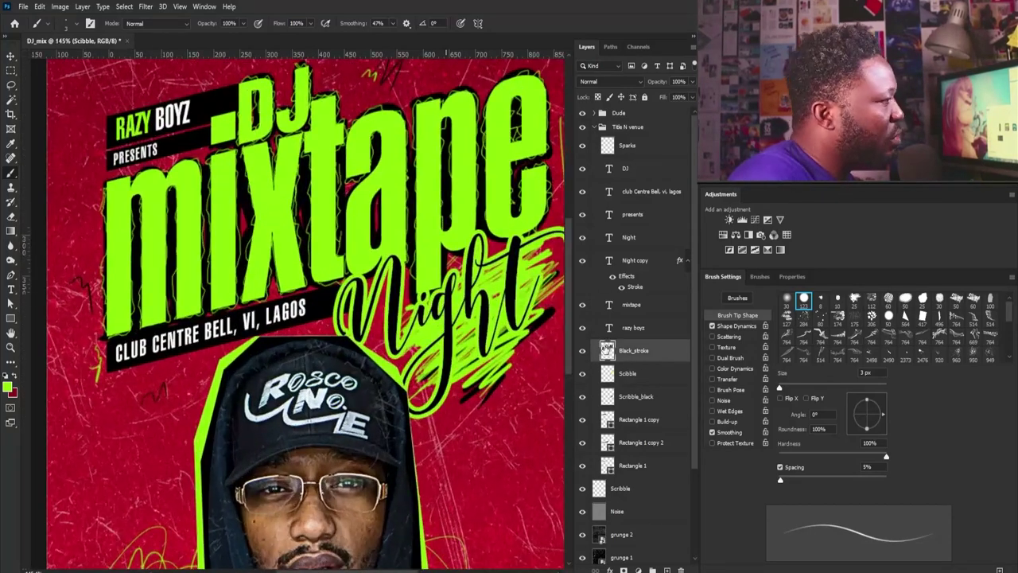
pyautogui.press(']')
pyautogui.press(']')
pyautogui.press(']')
pyautogui.press(']')
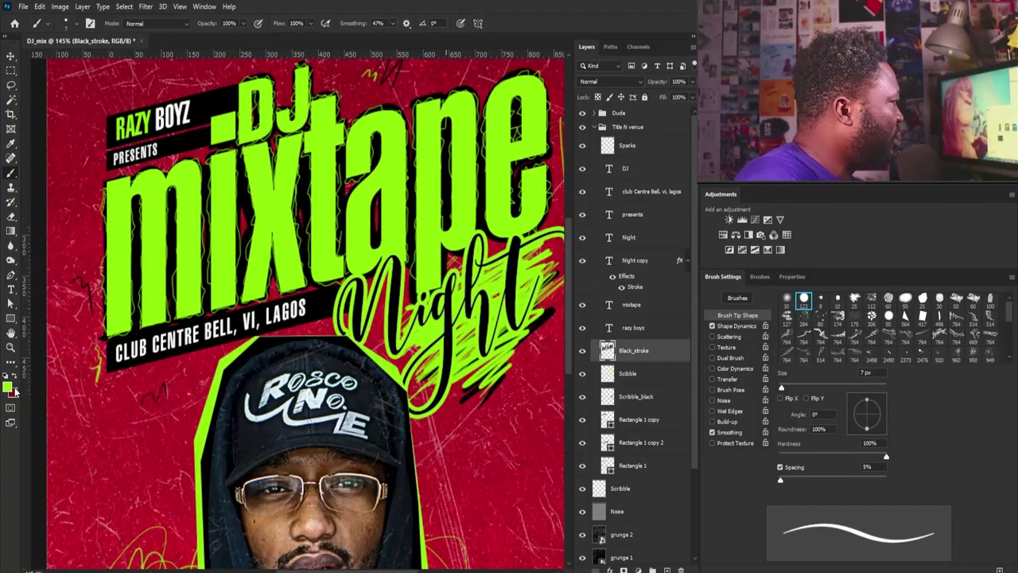
pyautogui.click(8, 387)
pyautogui.click(114, 354)
pyautogui.press('Return')
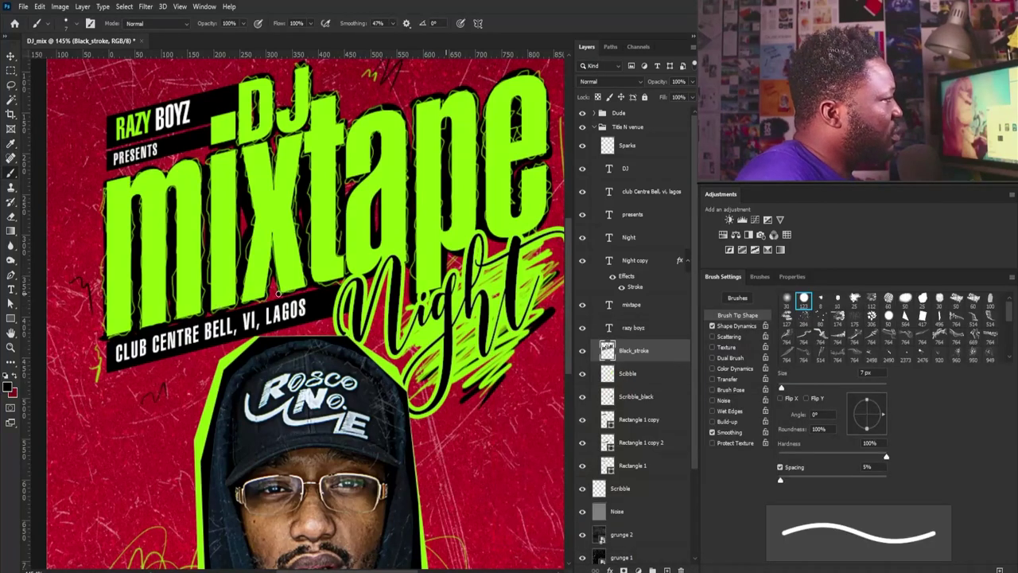
pyautogui.hotkey('ctrl', '0')
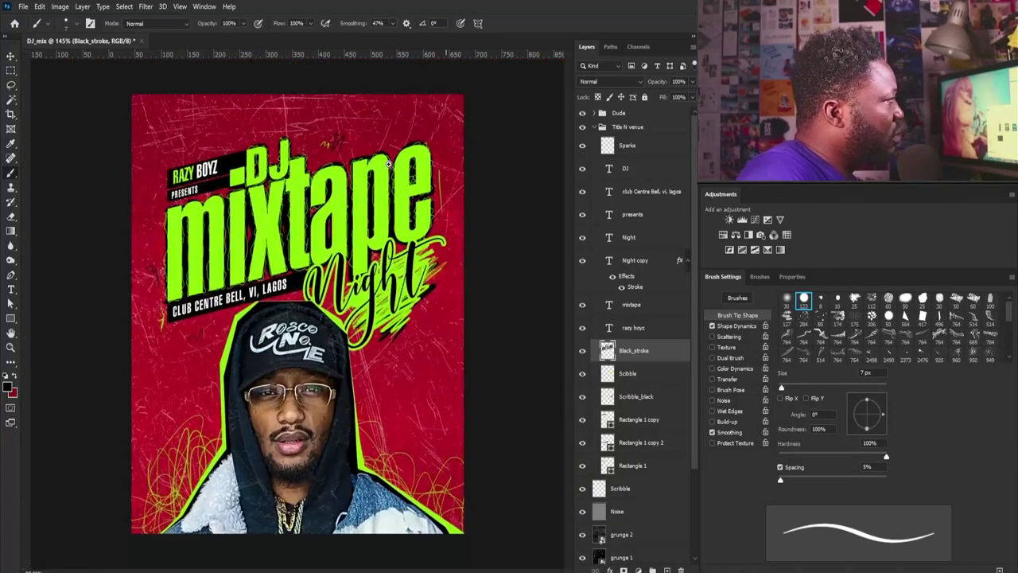
# - Add a Selective Color adjustment above the grunge 1 layer in the Dude group and target the Blacks
pyautogui.press('v')
pyautogui.click(602, 128)
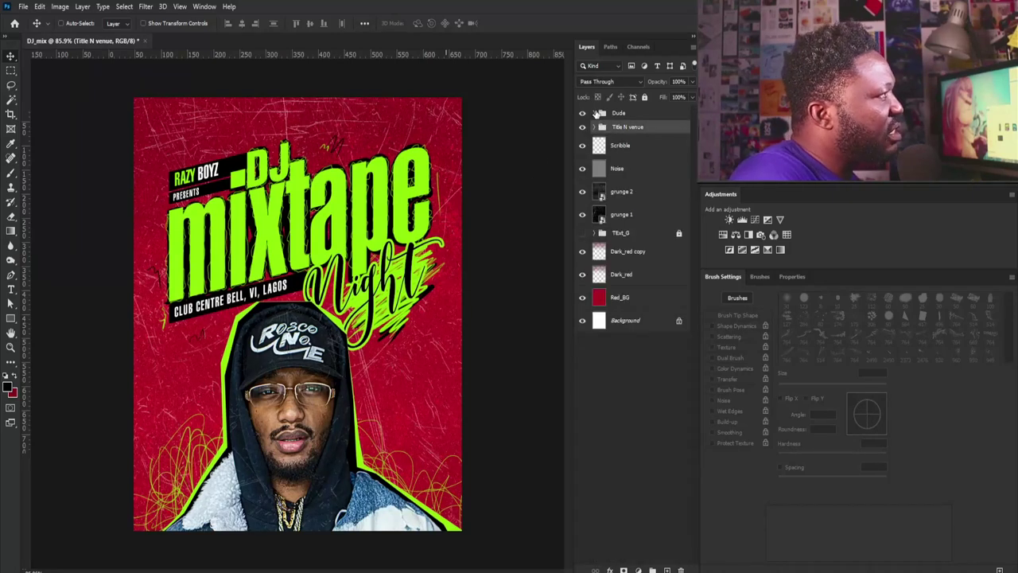
pyautogui.click(601, 113)
pyautogui.click(657, 146)
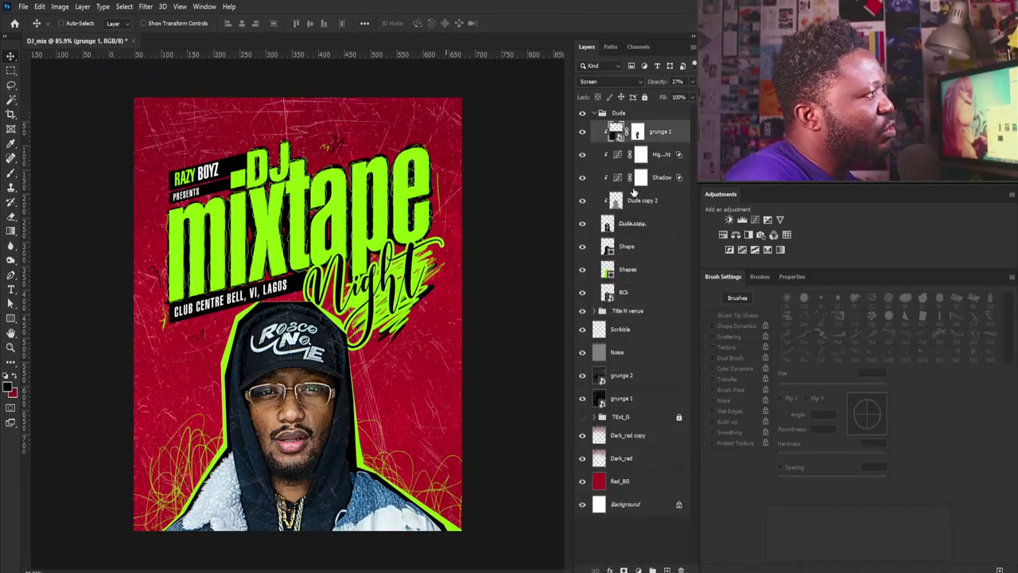
pyautogui.click(767, 249)
pyautogui.click(756, 325)
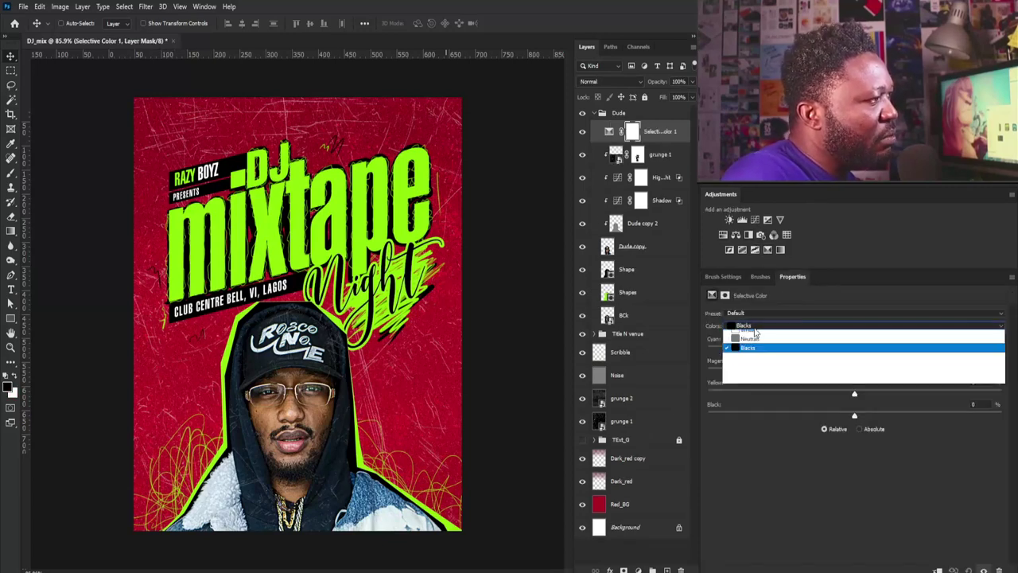
pyautogui.click(747, 408)
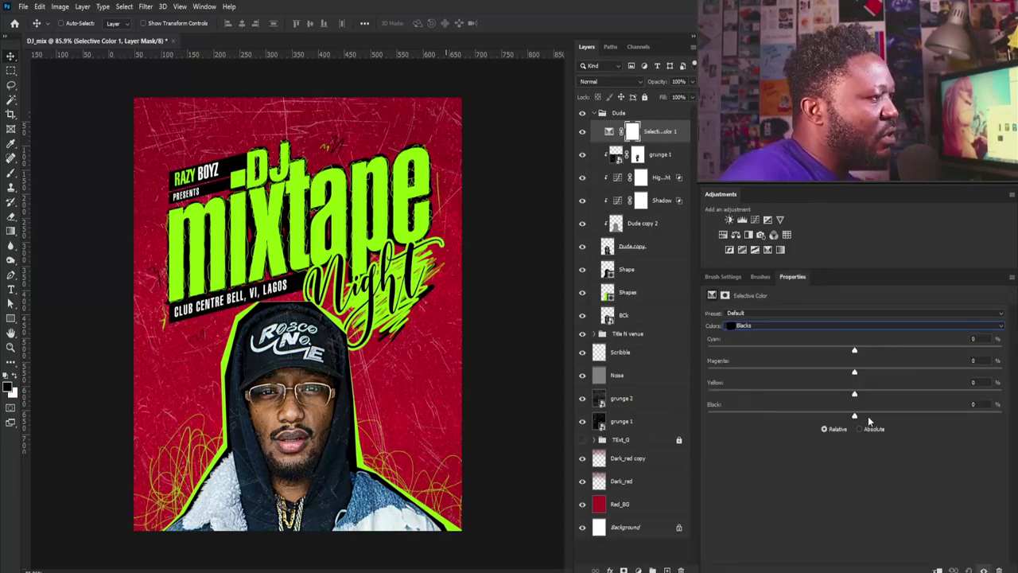
# - Set the adjustment's Black value to -12% and collapse the Dude group
pyautogui.moveTo(855, 418); pyautogui.dragTo(839, 419)
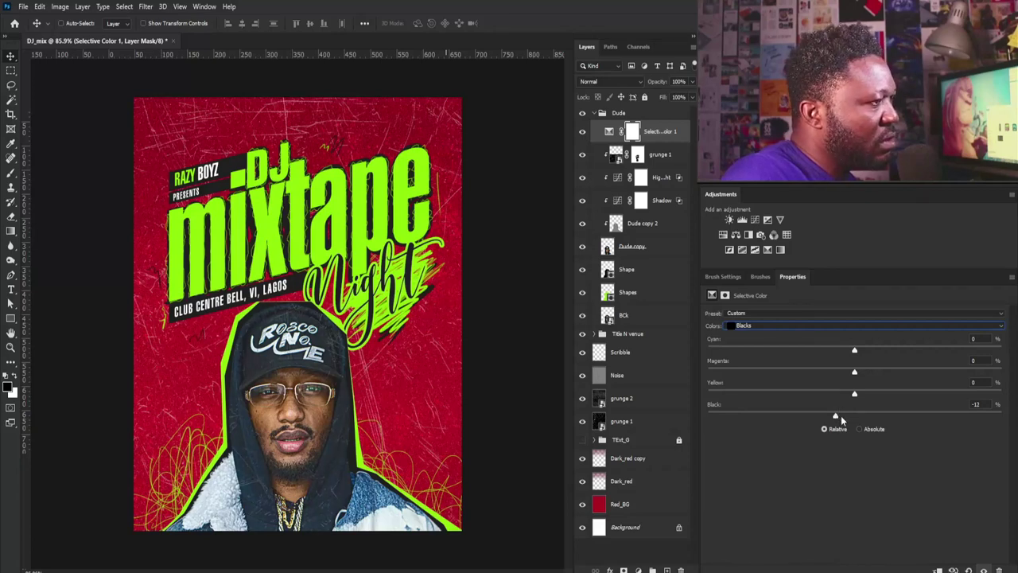
pyautogui.click(841, 416)
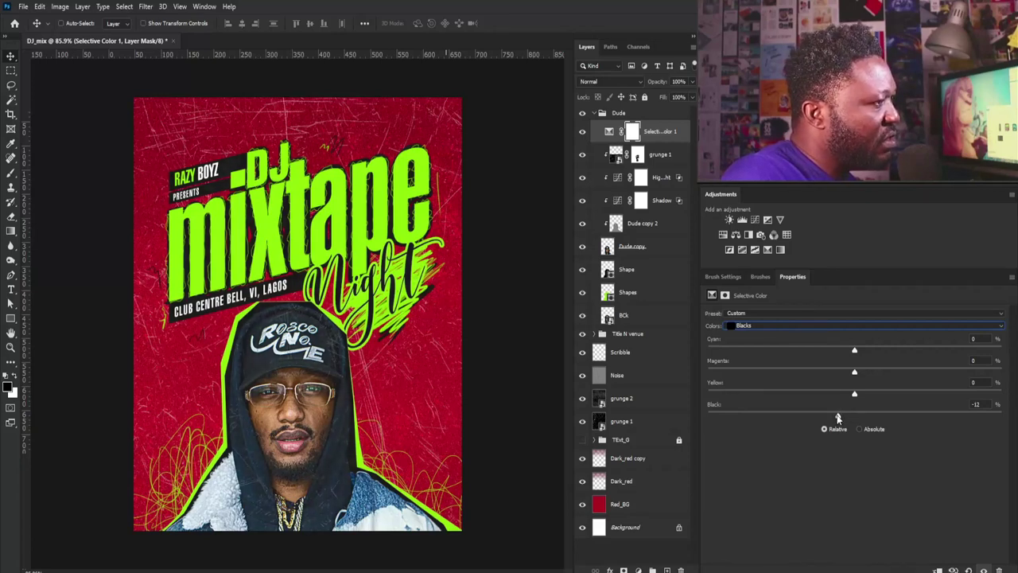
pyautogui.moveTo(485, 196); pyautogui.dragTo(511, 196)
pyautogui.click(619, 113)
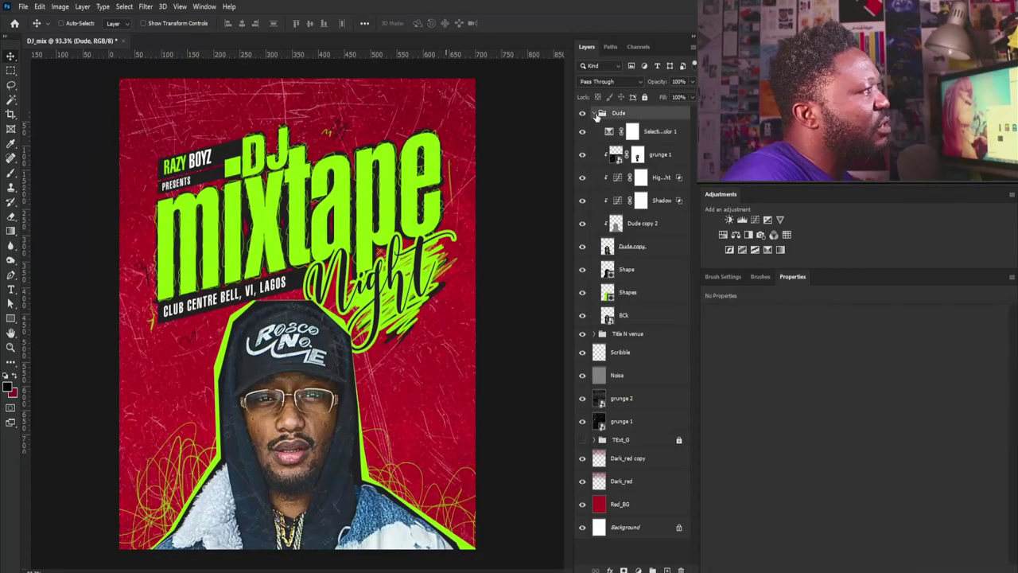
pyautogui.click(593, 113)
pyautogui.scroll(-2, 323, 249)
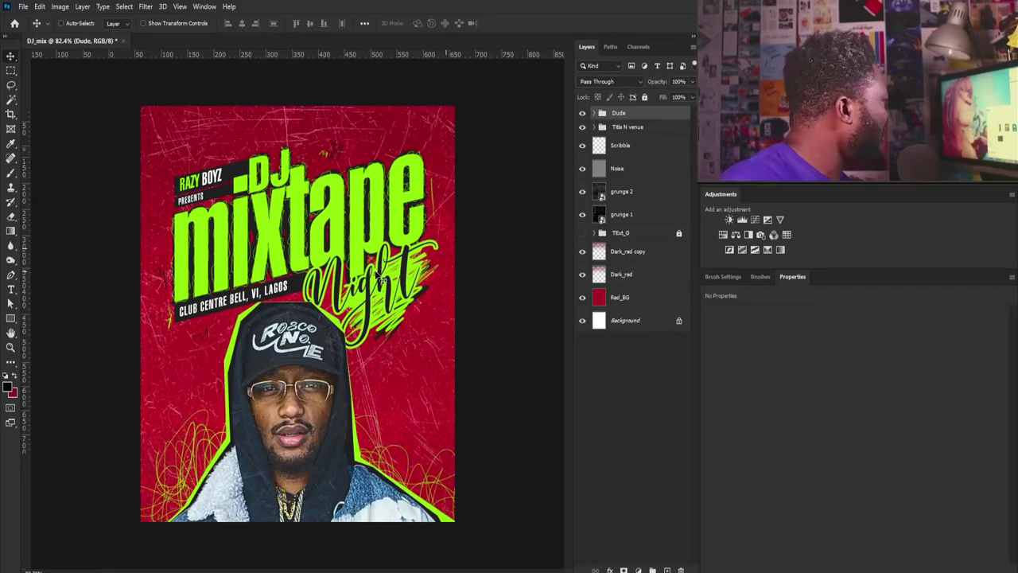
# - Place scribble.png over the flyer as an embedded smart object above the Dude group
pyautogui.moveTo(382, 279); pyautogui.dragTo(383, 266)
pyautogui.moveTo(366, 354); pyautogui.dragTo(368, 281)
pyautogui.press('Return')
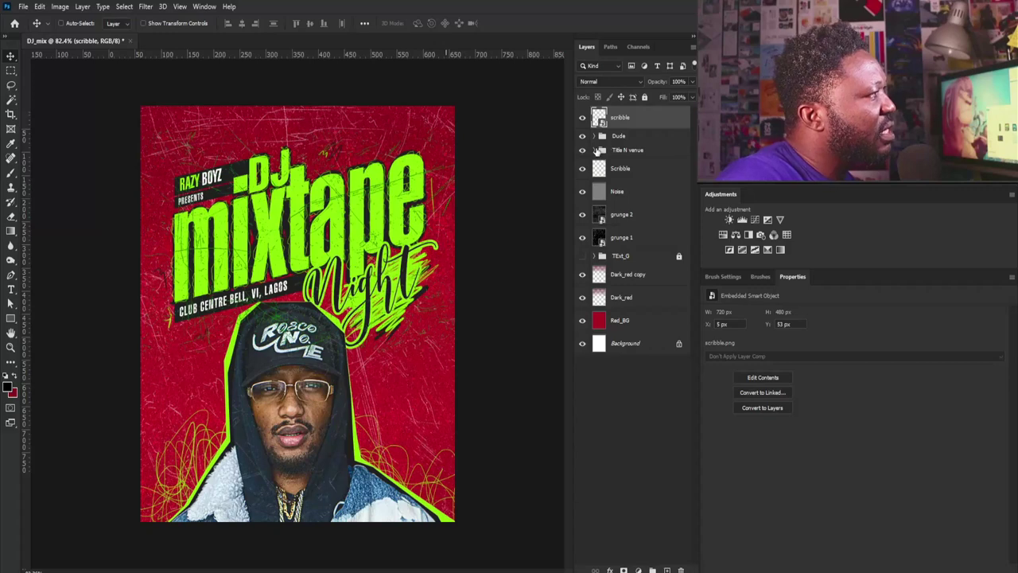
# - Move the scribble layer into the Title N venue group directly above the mixtape text and clip it to that text
pyautogui.click(596, 150)
pyautogui.moveTo(632, 117); pyautogui.dragTo(637, 318)
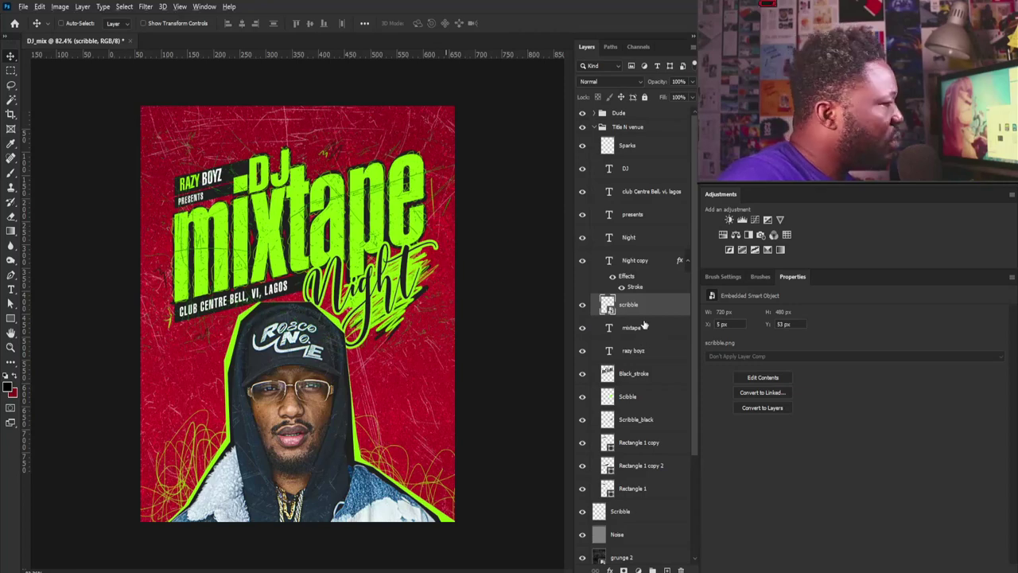
pyautogui.hotkey('ctrl', '1')
pyautogui.moveTo(644, 315)
pyautogui.mouseDown()
pyautogui.moveTo(653, 310)
pyautogui.moveTo(610, 338)
pyautogui.mouseUp()
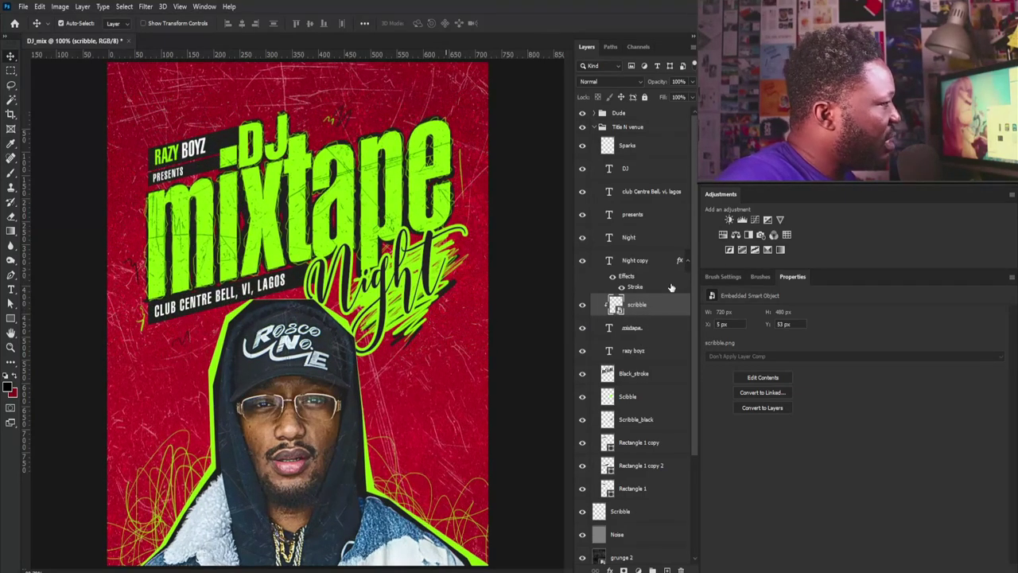
# - Duplicate the scribble layer, clip the copy to the Night text, and shift its texture over the Night lettering
pyautogui.hotkey('ctrl', 'j')
pyautogui.moveTo(652, 312)
pyautogui.mouseDown()
pyautogui.moveTo(646, 223)
pyautogui.moveTo(649, 236)
pyautogui.mouseUp()
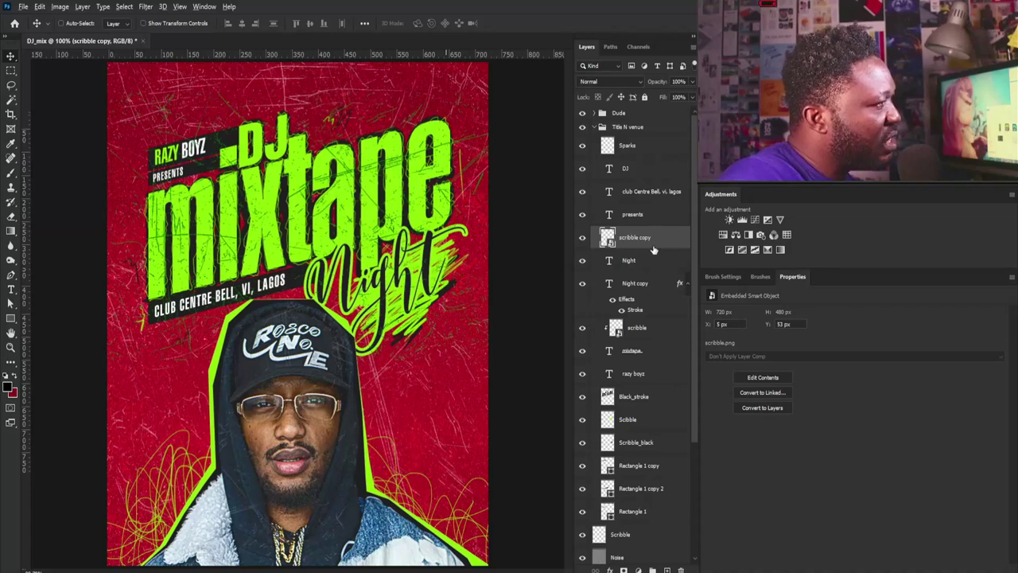
pyautogui.keyDown('alt'); pyautogui.click(652, 246); pyautogui.keyUp('alt')
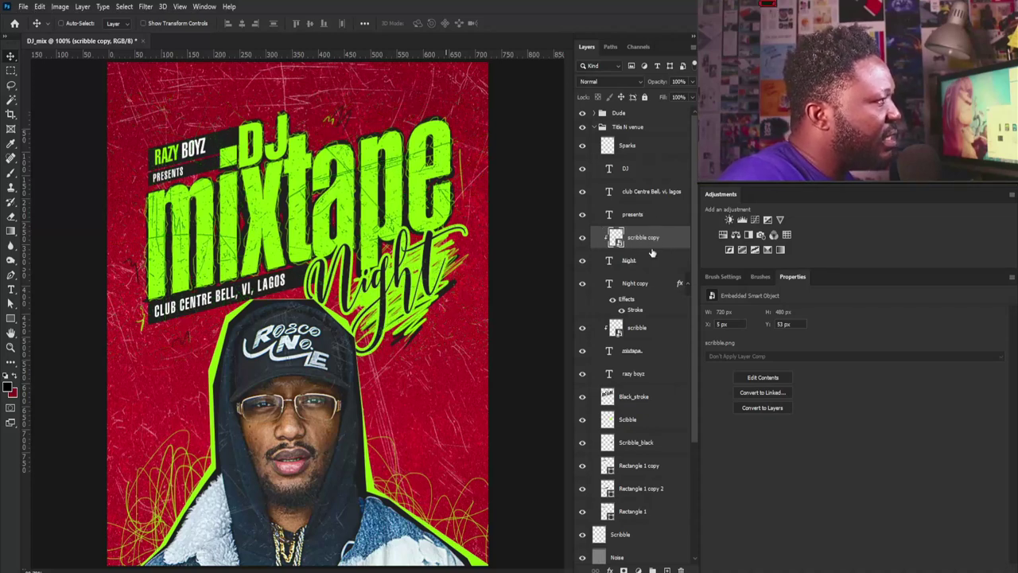
pyautogui.moveTo(296, 178)
pyautogui.mouseDown()
pyautogui.moveTo(383, 267)
pyautogui.moveTo(390, 248)
pyautogui.mouseUp()
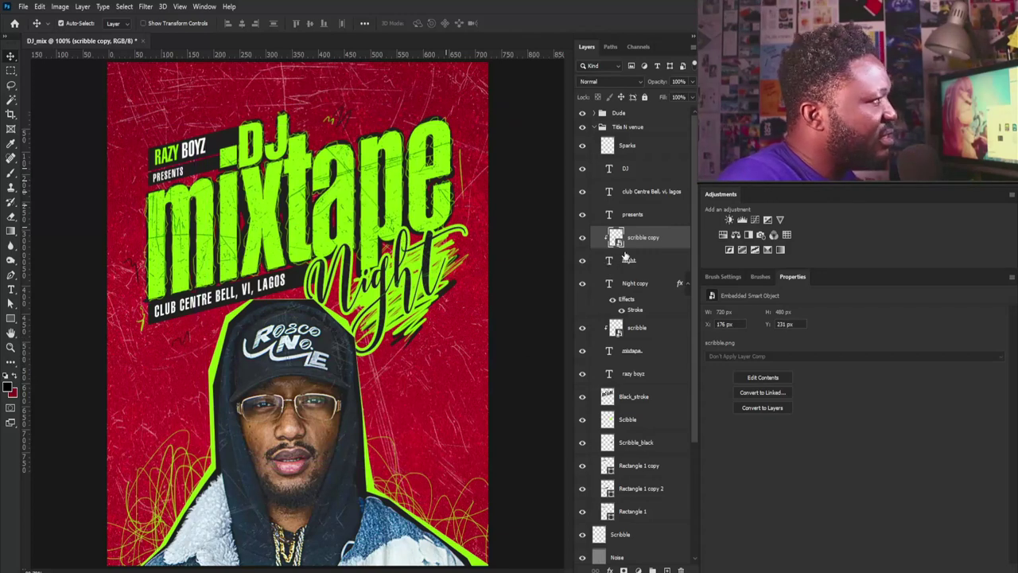
# - Duplicate the scribble copy, clip the new copy to the DJ text, and shift its texture over the DJ letters
pyautogui.hotkey('ctrl', 'j')
pyautogui.moveTo(639, 247); pyautogui.dragTo(641, 163)
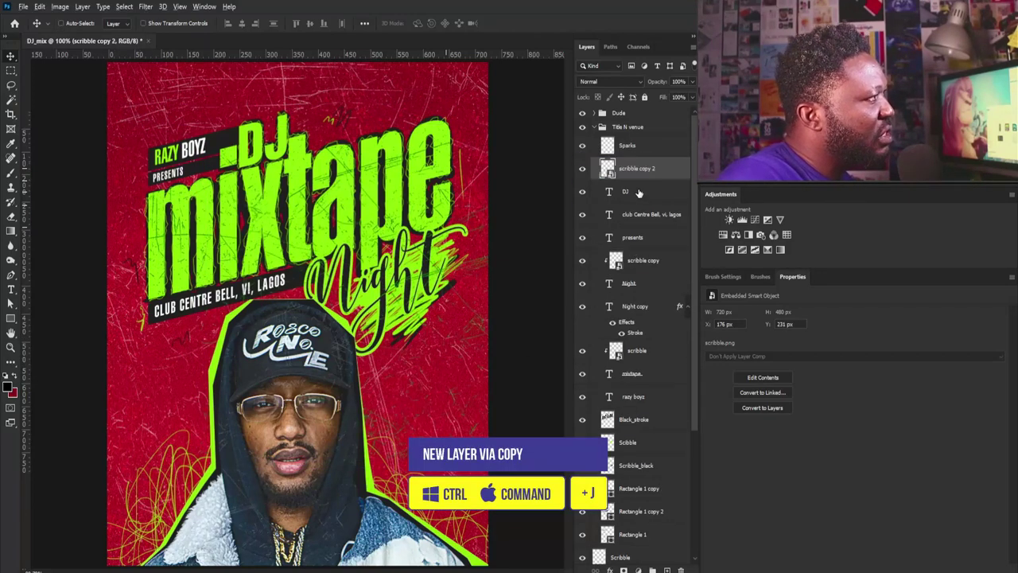
pyautogui.keyDown('alt'); pyautogui.click(650, 178); pyautogui.keyUp('alt')
pyautogui.moveTo(302, 245)
pyautogui.mouseDown()
pyautogui.moveTo(256, 168)
pyautogui.moveTo(265, 158)
pyautogui.moveTo(273, 172)
pyautogui.mouseUp()
pyautogui.hotkey('ctrl', '0')
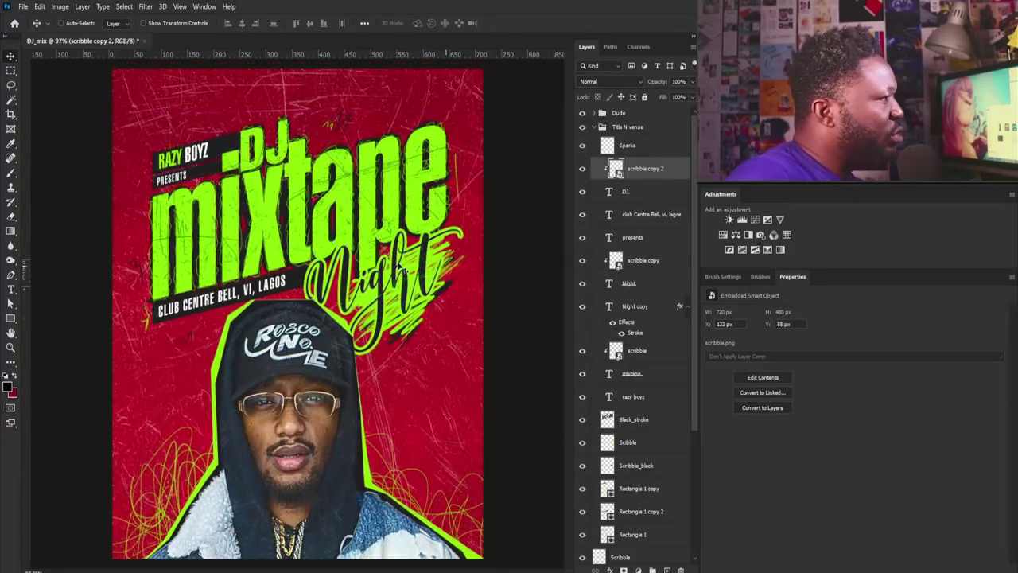
# - Select the Scibble layer and set the foreground colour to the title's lime green, 90eb0a
pyautogui.click(616, 445)
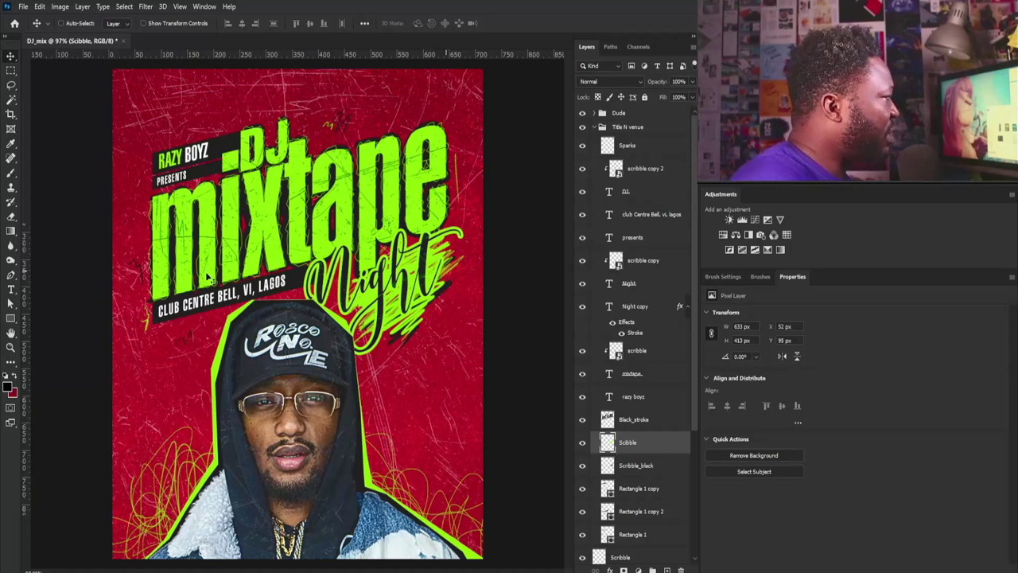
pyautogui.click(10, 390)
pyautogui.click(185, 245)
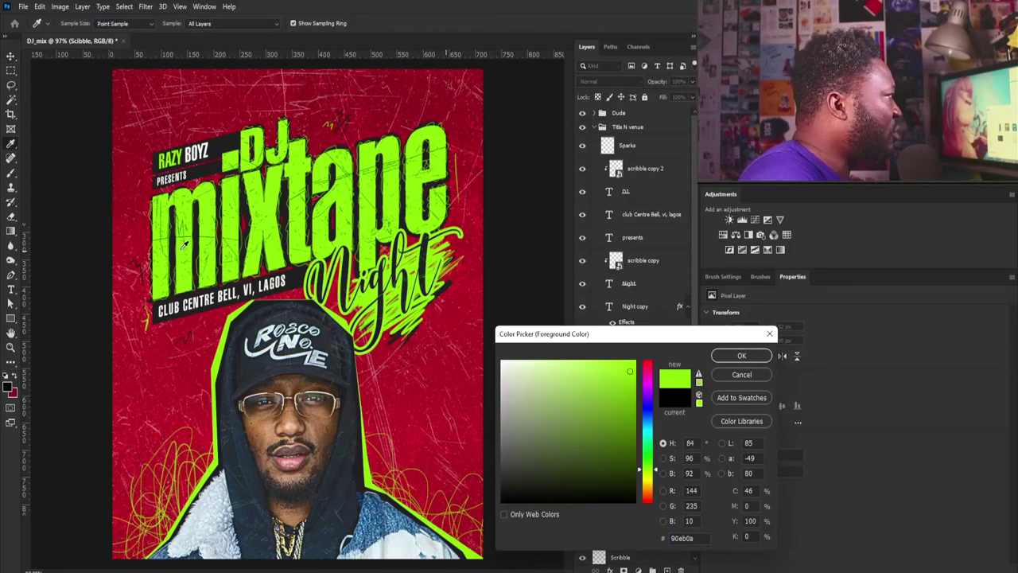
pyautogui.click(740, 356)
pyautogui.press('v')
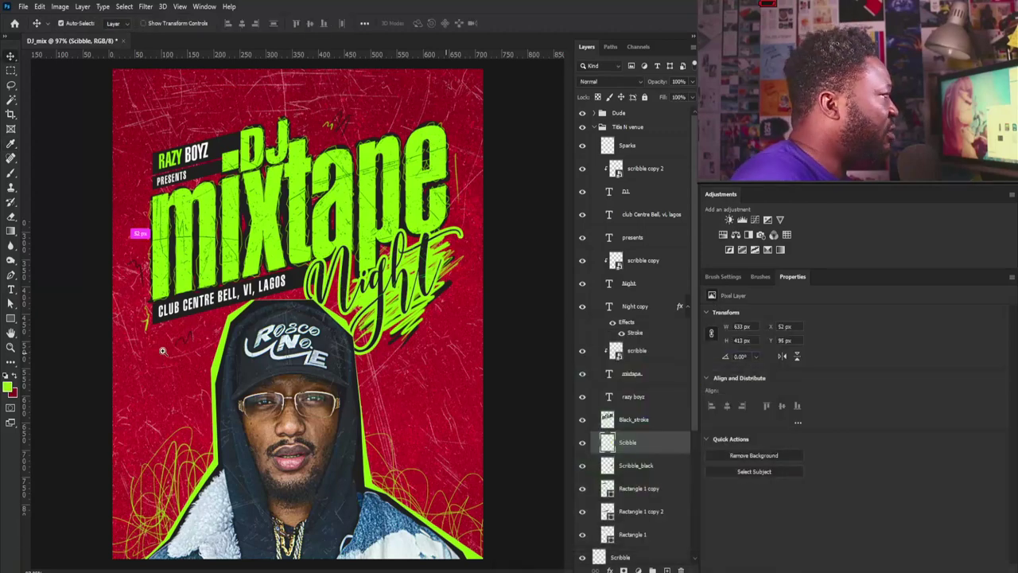
# - Brush a lime green stroke along the venue strip's lower edge on a new layer beside Rectangle 1
pyautogui.scroll(1, 218, 366)
pyautogui.press('b')
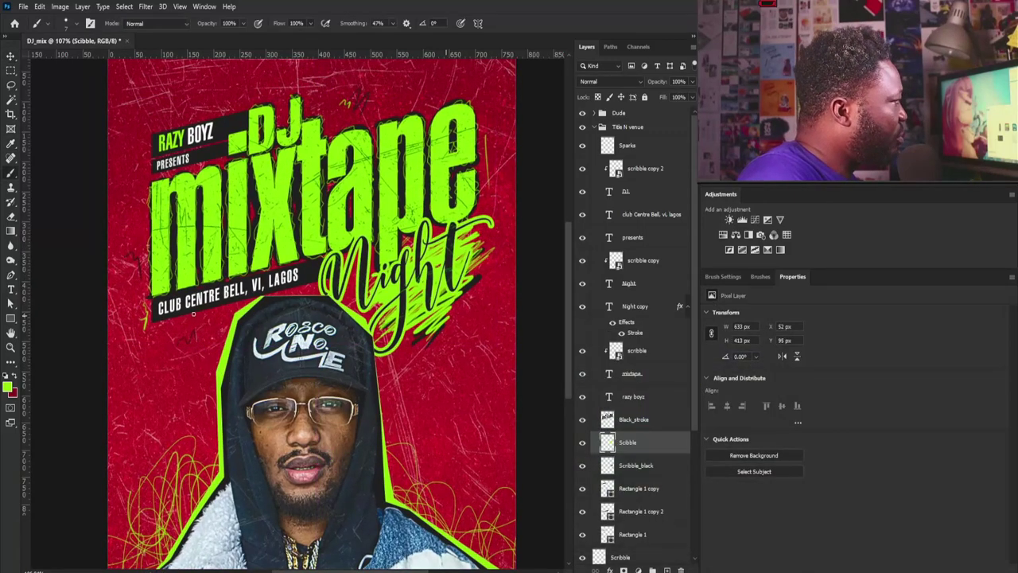
pyautogui.scroll(3, 173, 327)
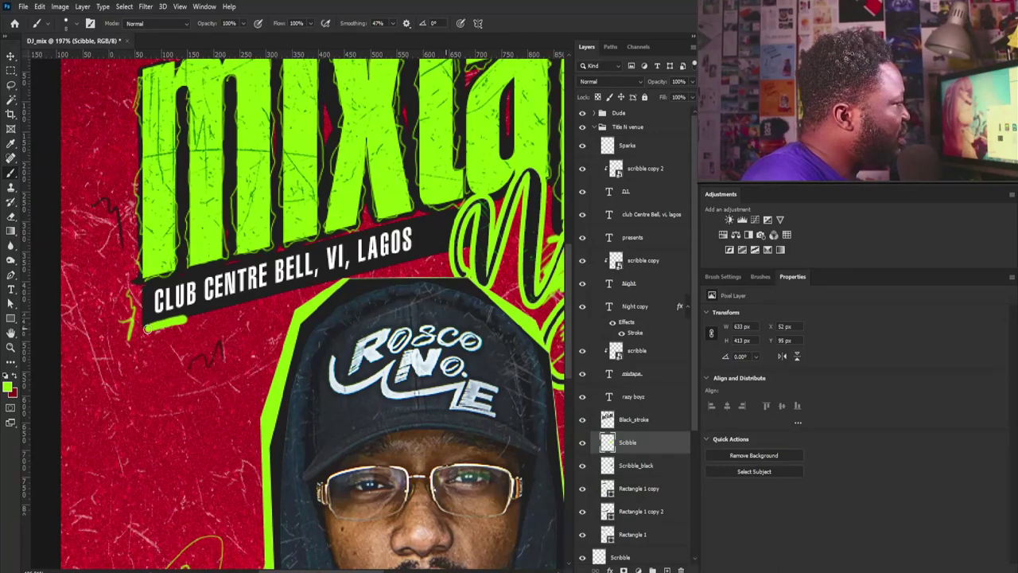
pyautogui.hotkey('ctrl', 'z')
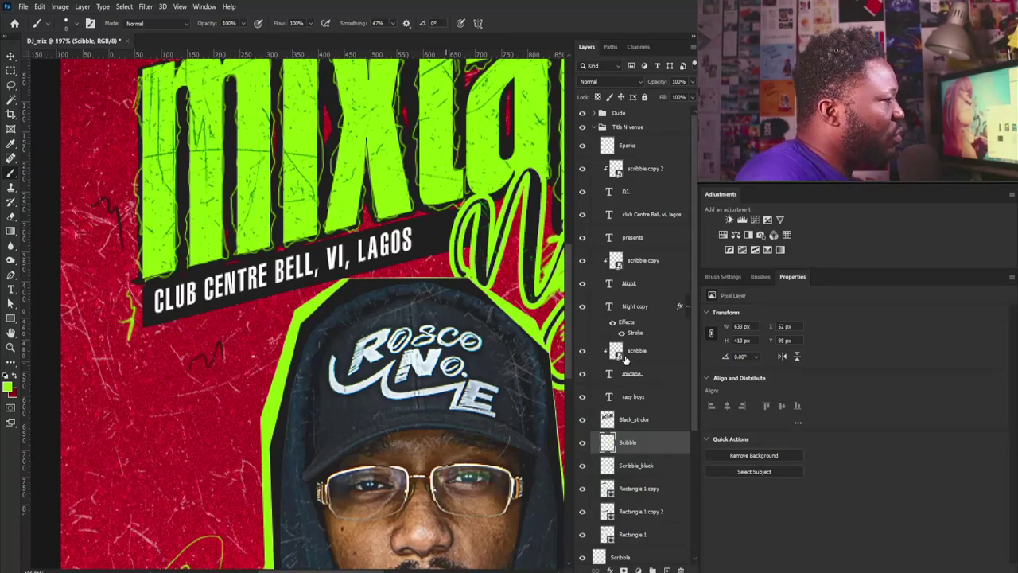
pyautogui.scroll(-3, 688, 410)
pyautogui.click(641, 475)
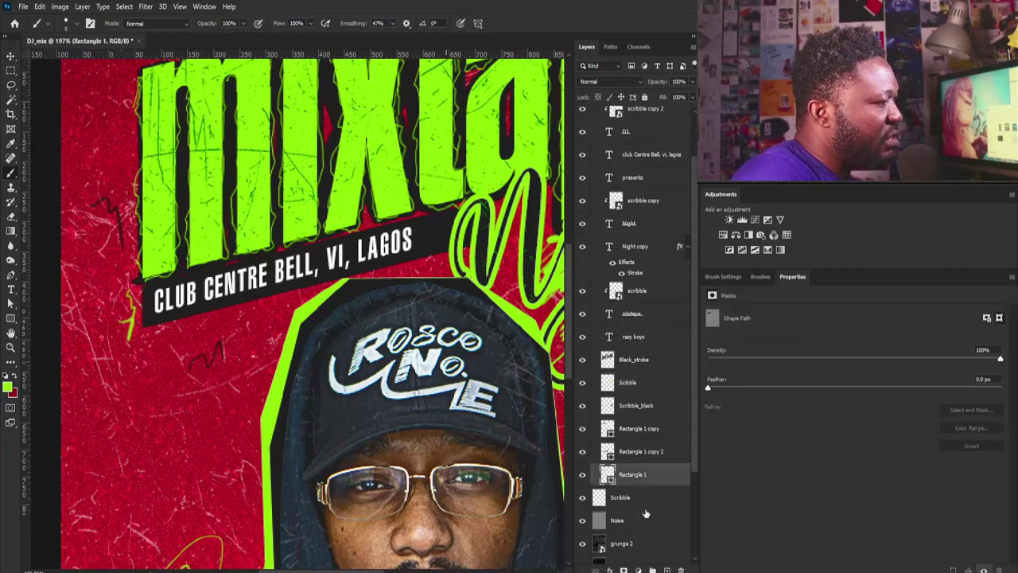
pyautogui.click(666, 570)
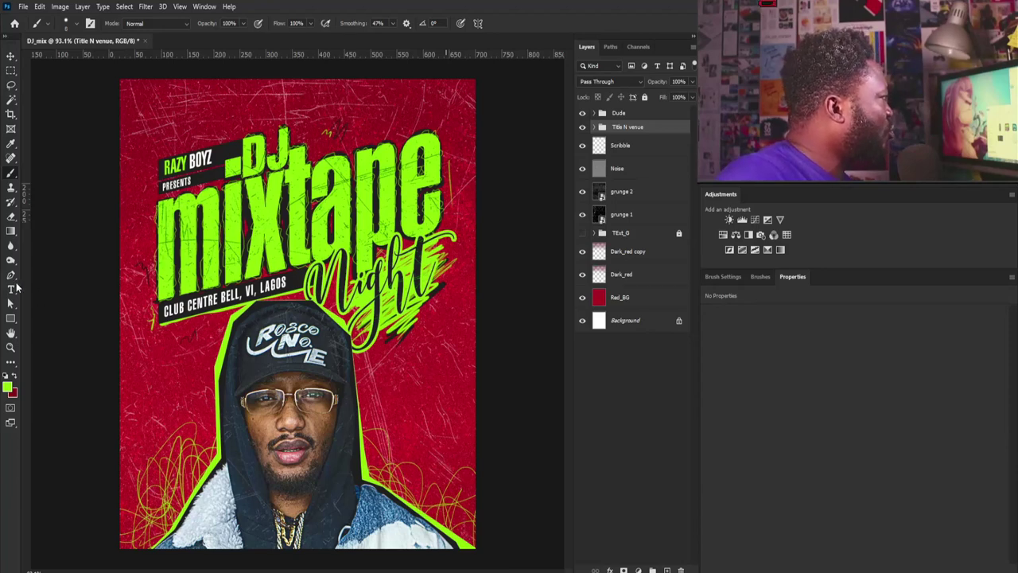
# - Add the two-line text "June 21 10:00pm" beside the hooded portrait and colour it white (ffffff)
pyautogui.click(12, 288)
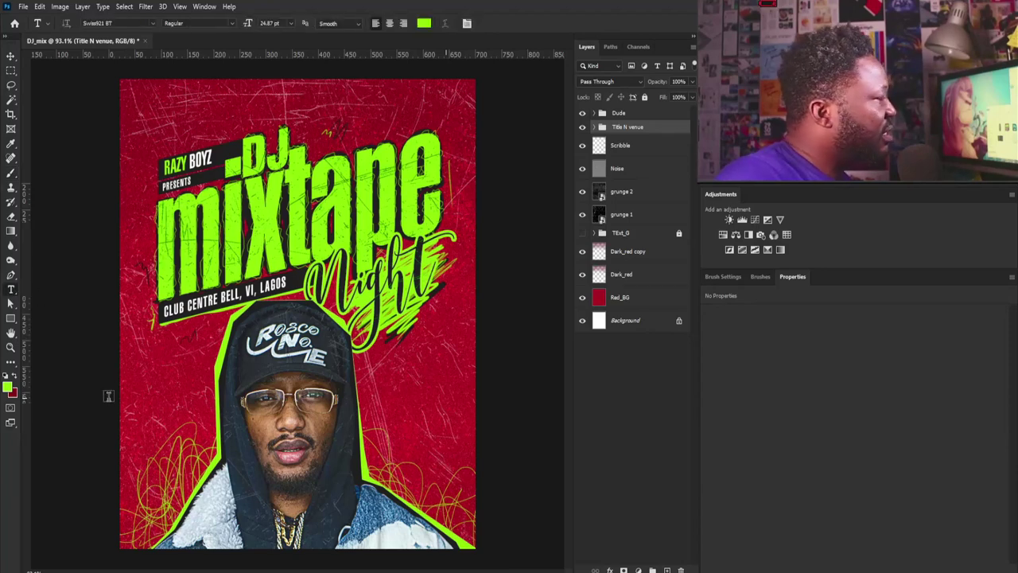
pyautogui.click(139, 383)
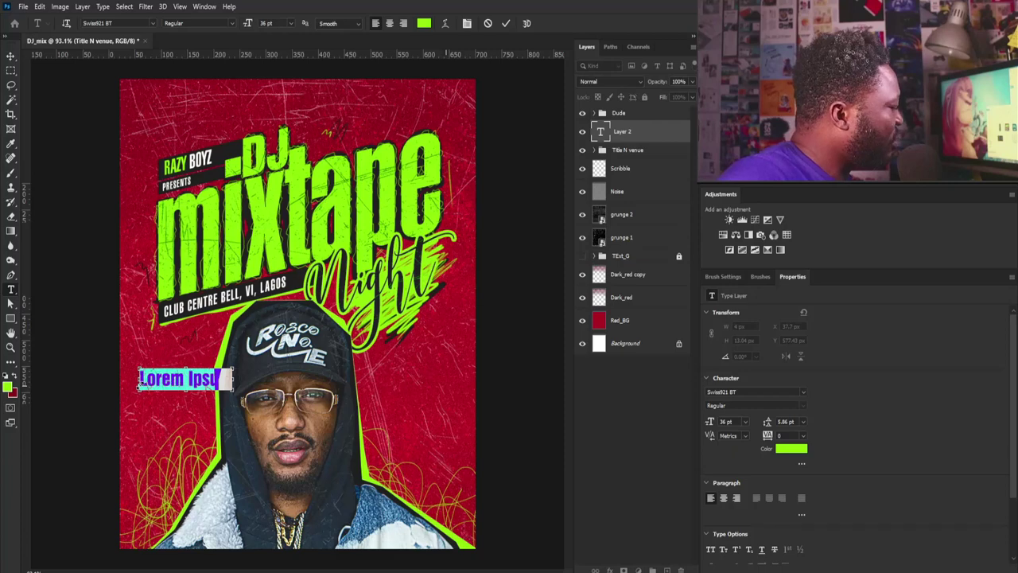
pyautogui.hotkey('ctrl', 'v')
pyautogui.hotkey('ctrl', 'a')
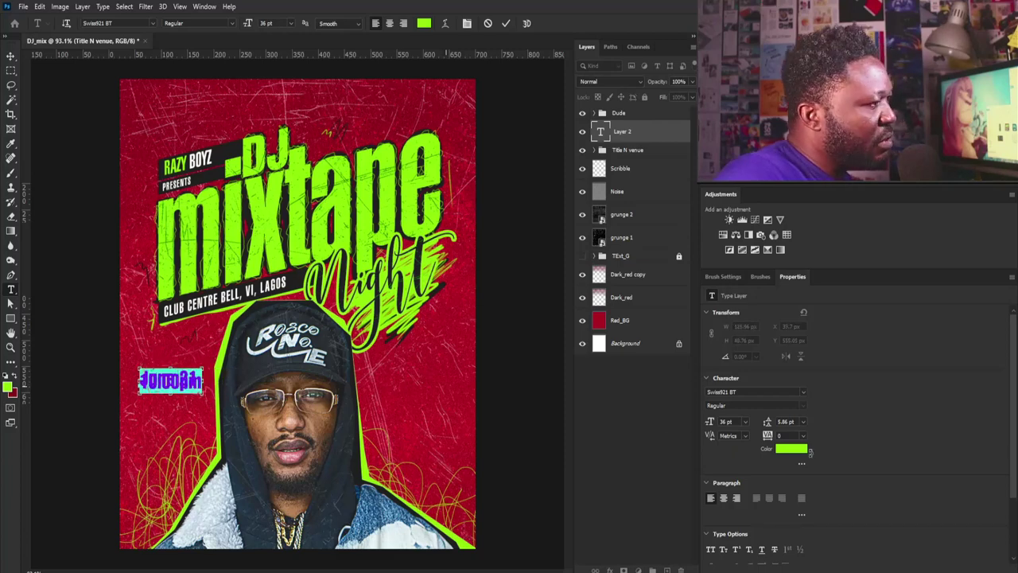
pyautogui.click(792, 448)
pyautogui.write('ffffff')
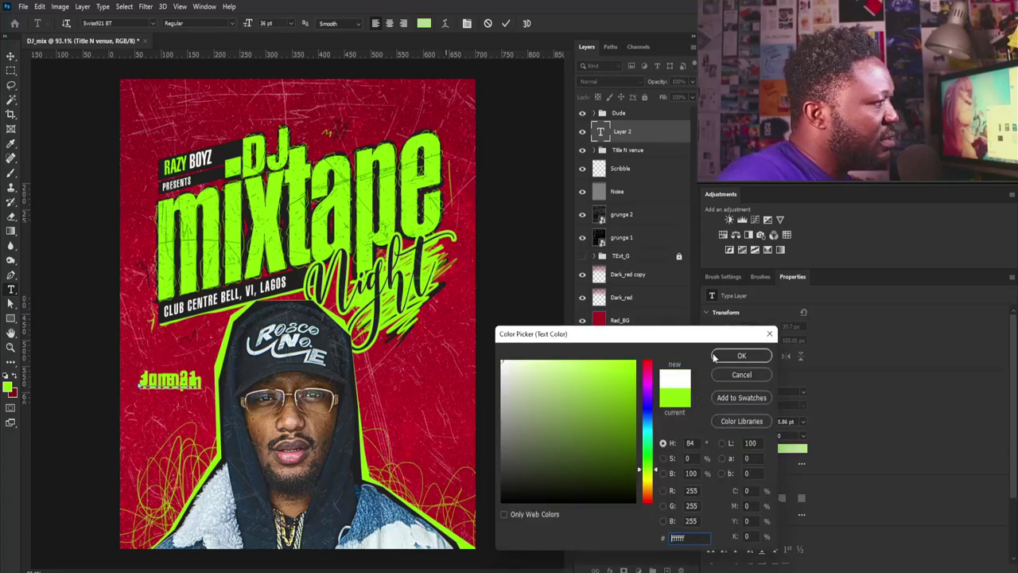
pyautogui.click(742, 355)
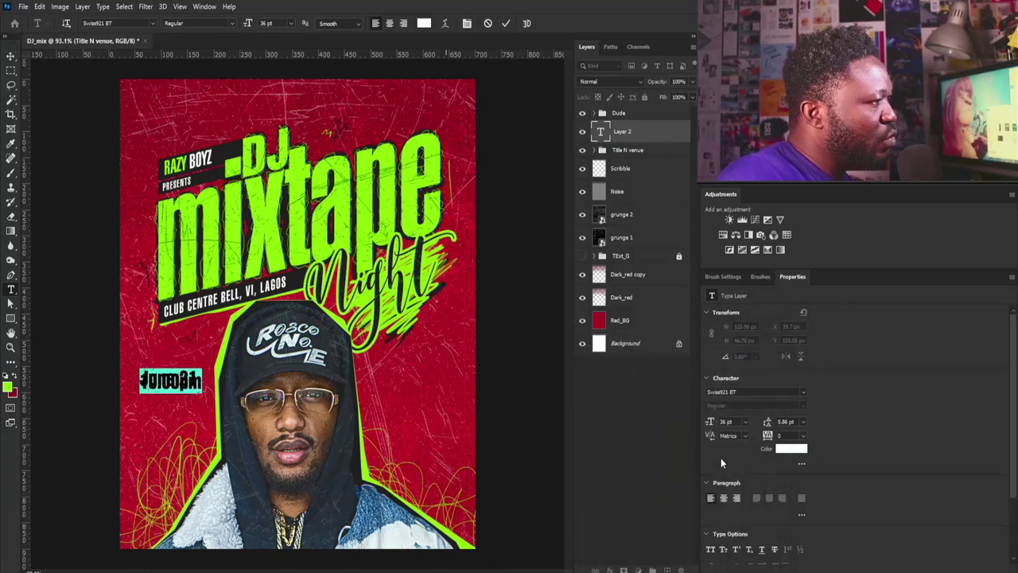
# - Set the date and time text in the Swiss911 UCm BT font and make it all caps
pyautogui.click(100, 23)
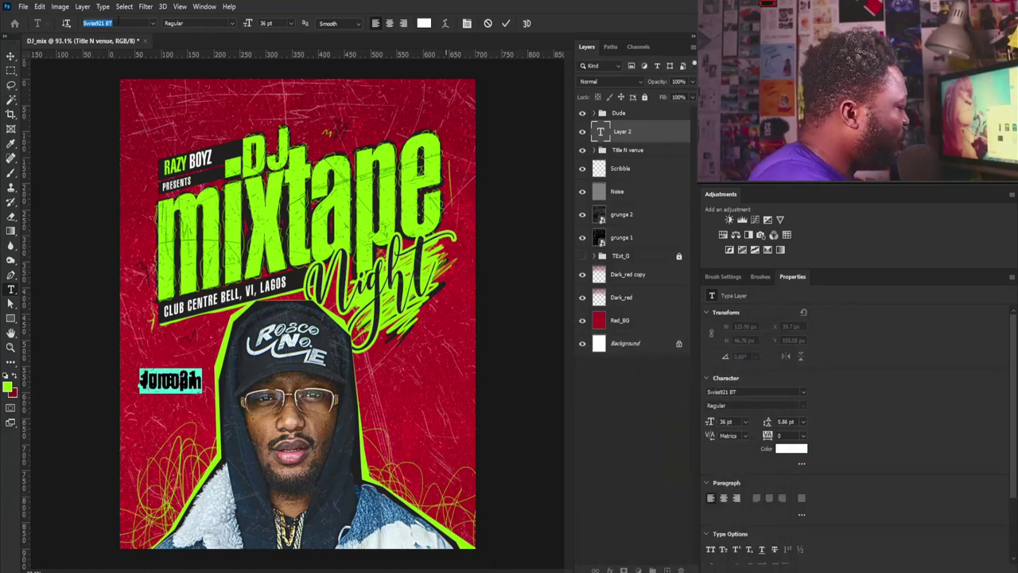
pyautogui.write('sw')
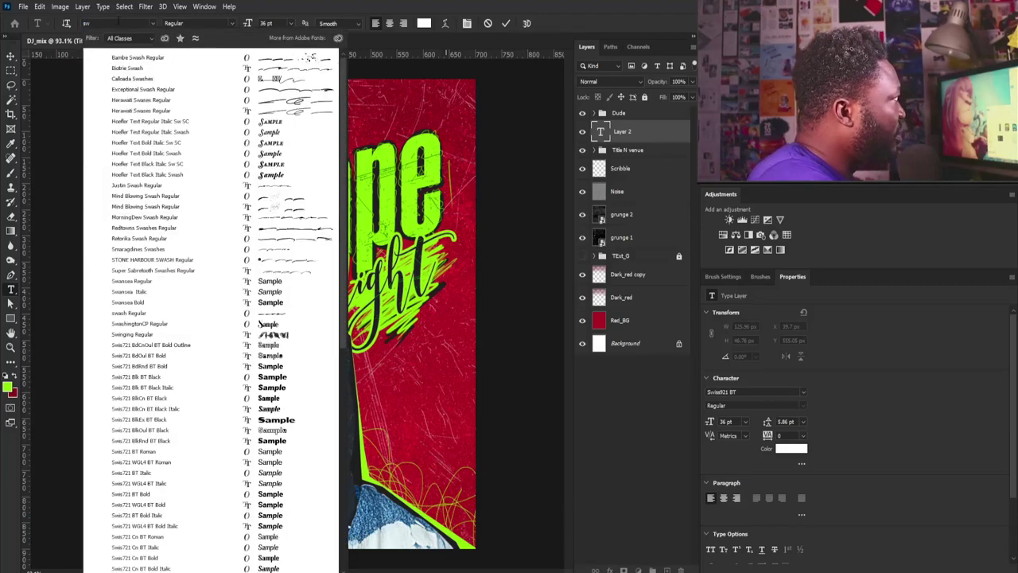
pyautogui.write('iss911 UCm BT')
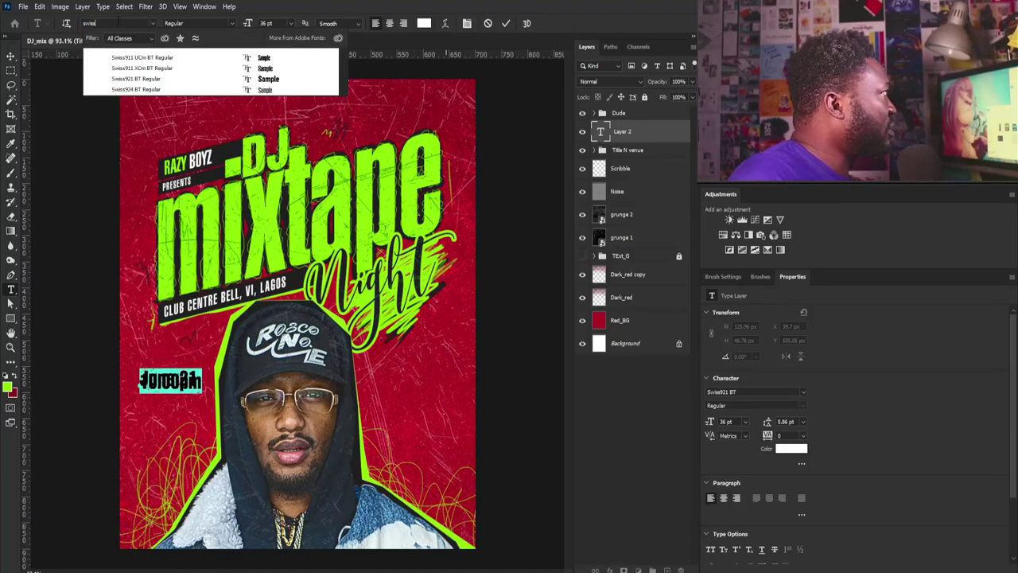
pyautogui.click(264, 58)
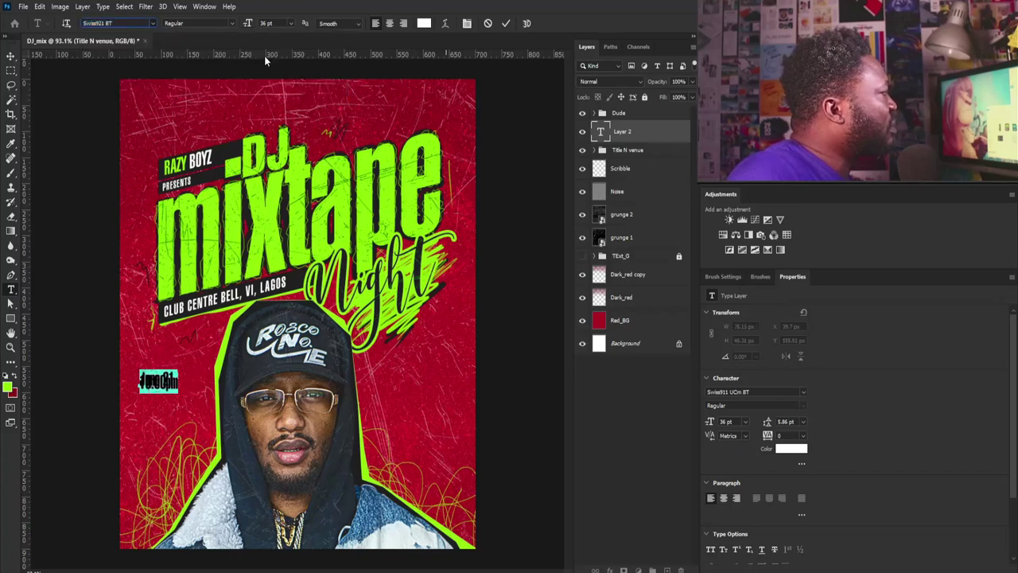
pyautogui.click(710, 549)
# - Set the leading of the date and time text to 31 pt and commit the text edit
pyautogui.click(766, 436)
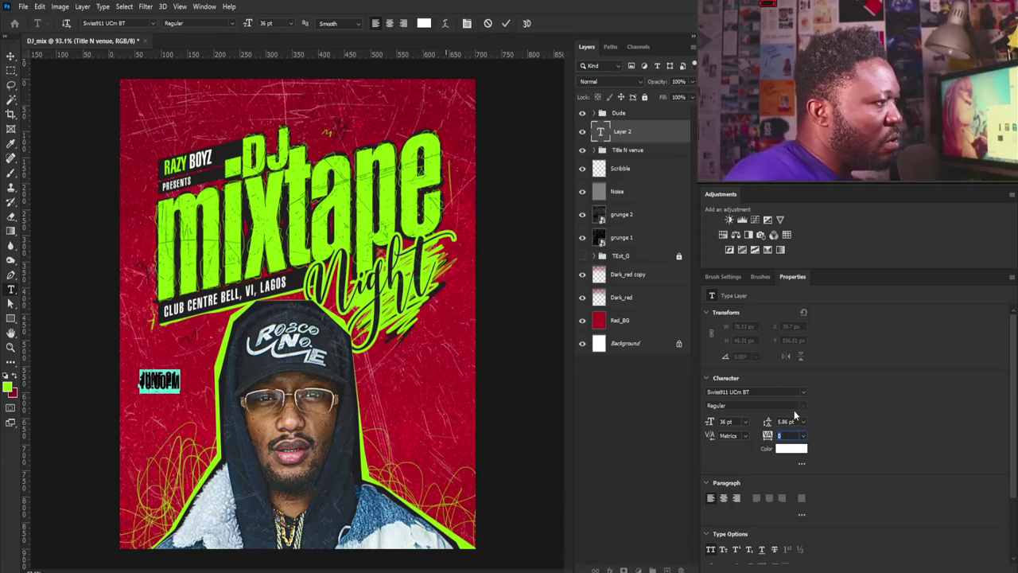
pyautogui.click(784, 422)
pyautogui.write('35')
pyautogui.press('Return')
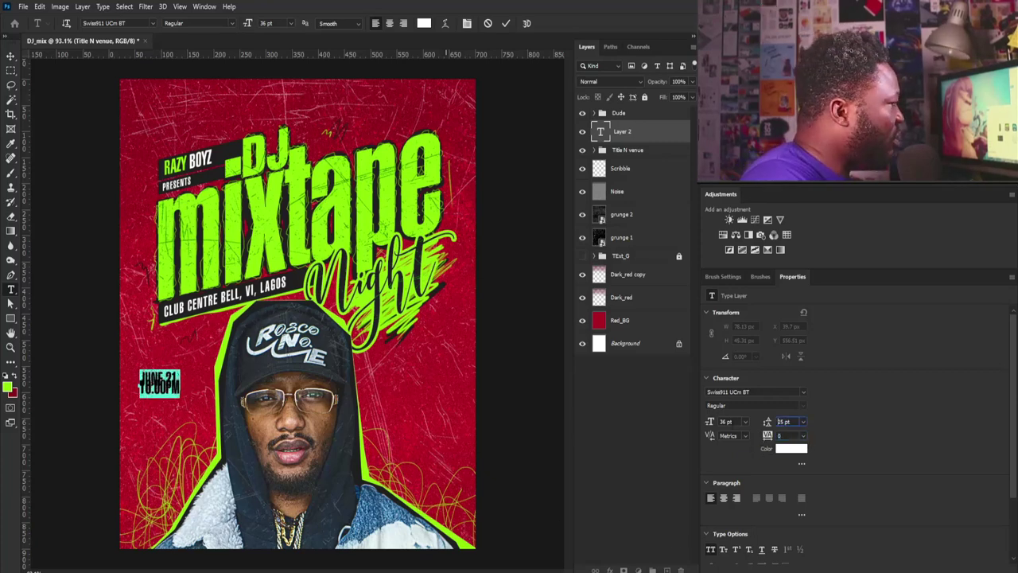
pyautogui.write('45')
pyautogui.press('Return')
pyautogui.press('Down')
pyautogui.press('Down')
pyautogui.press('Down')
pyautogui.press('Down')
pyautogui.press('Down')
pyautogui.press('Down')
pyautogui.press('Down')
pyautogui.press('Down')
pyautogui.press('Down')
pyautogui.press('Down')
pyautogui.press('Down')
pyautogui.press('Down')
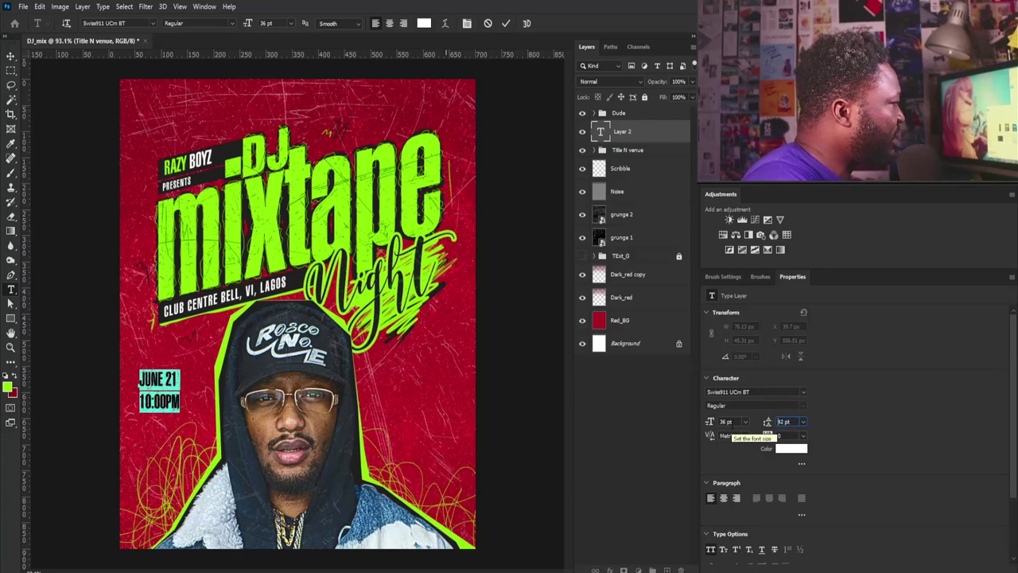
pyautogui.click(10, 56)
# - Duplicate the June 21 10:00pm text layer and change the copy's wording to "Tuesday"
pyautogui.hotkey('ctrl', 'j')
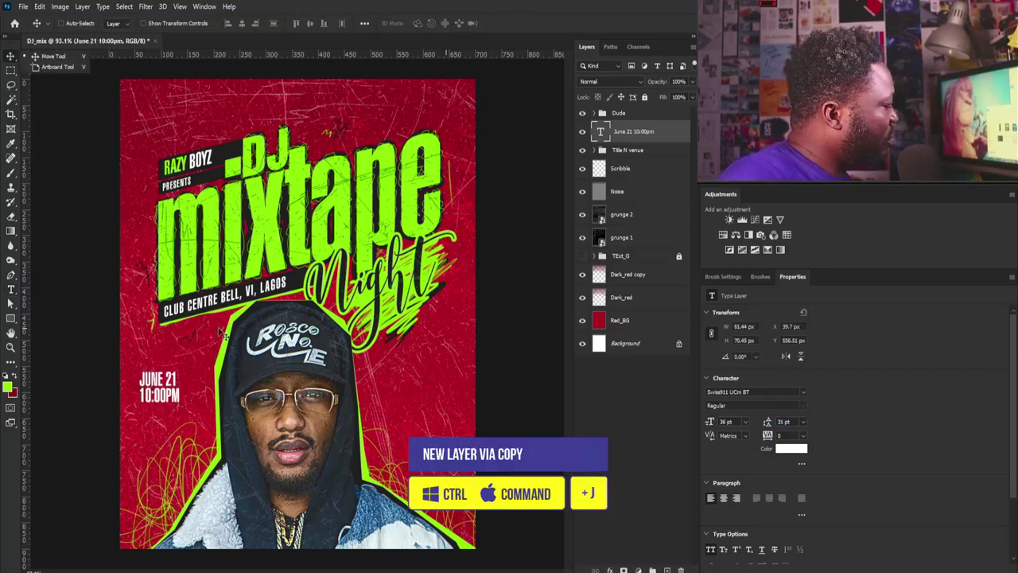
pyautogui.doubleClick(600, 134)
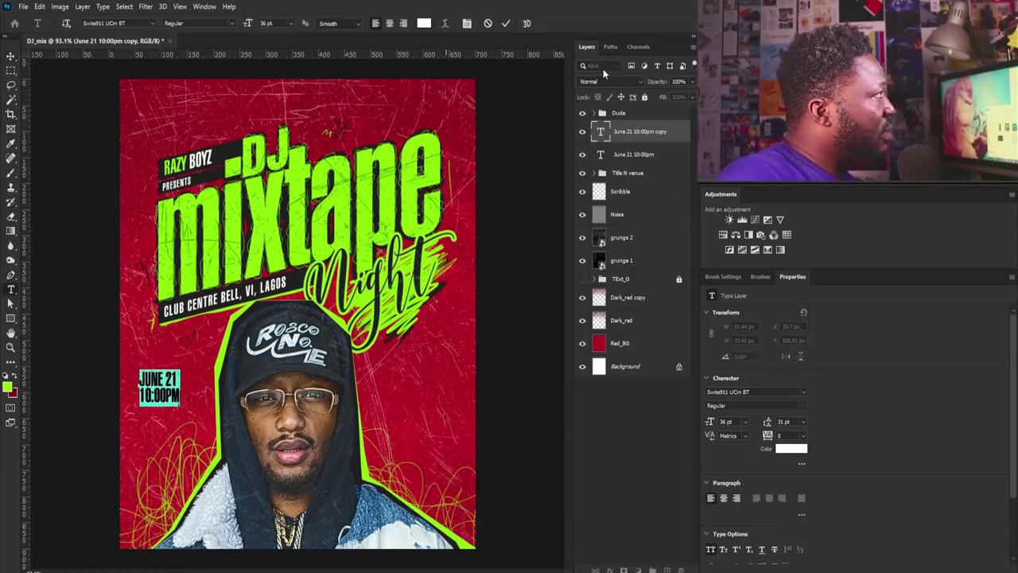
pyautogui.write('SUNDAY')
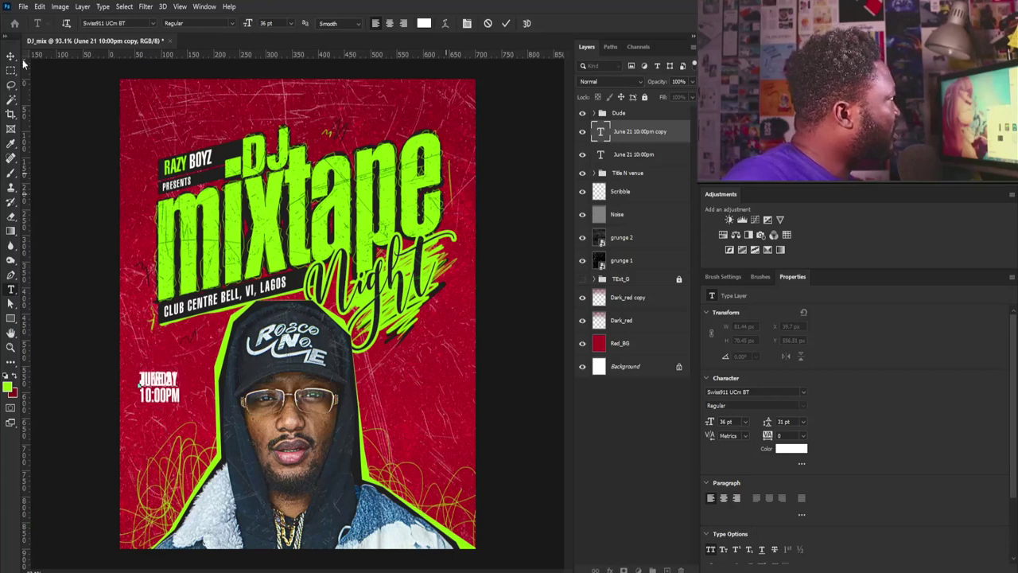
pyautogui.click(11, 56)
# - Scale the Tuesday text to 64.60% and place it directly above the JUNE 21 line
pyautogui.moveTo(150, 386); pyautogui.dragTo(170, 358)
pyautogui.hotkey('ctrl', 't')
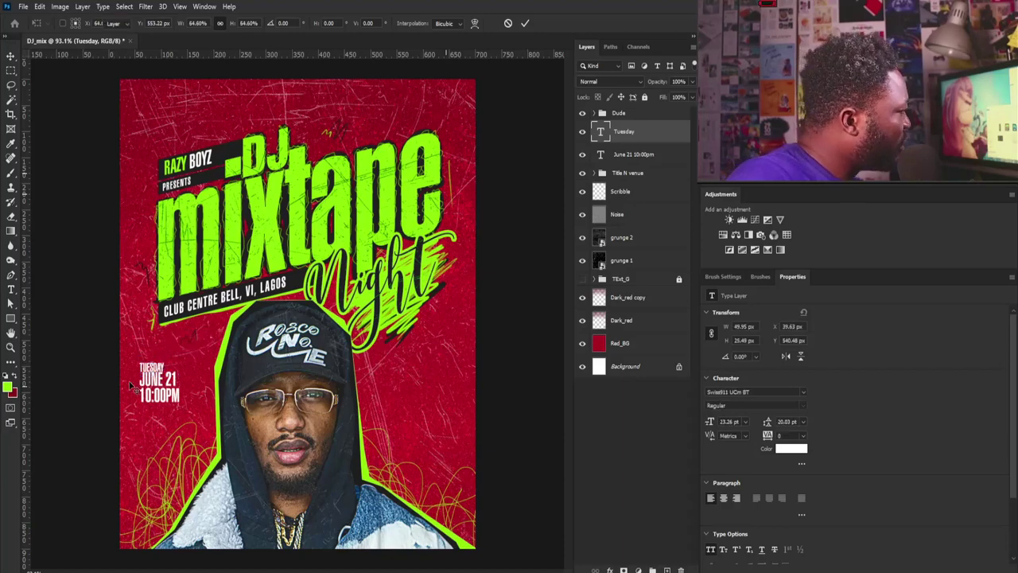
pyautogui.press('Return')
# - Nudge the Tuesday text up 3 px to open a small gap above the JUNE 21 line
pyautogui.scroll(8, 133, 366)
pyautogui.moveTo(198, 393); pyautogui.dragTo(203, 380)
pyautogui.press('Up')
pyautogui.press('Up')
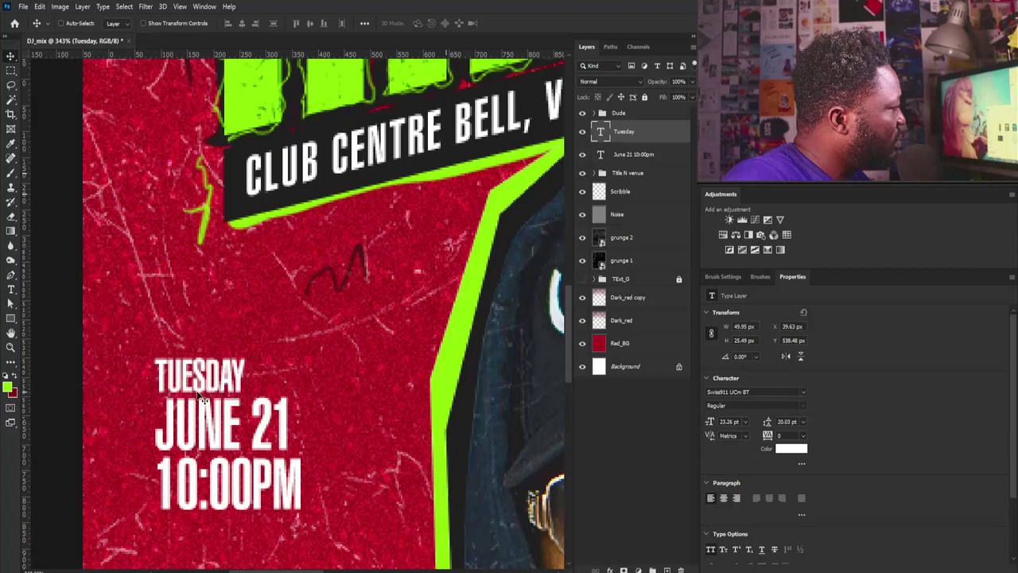
pyautogui.press('Up')
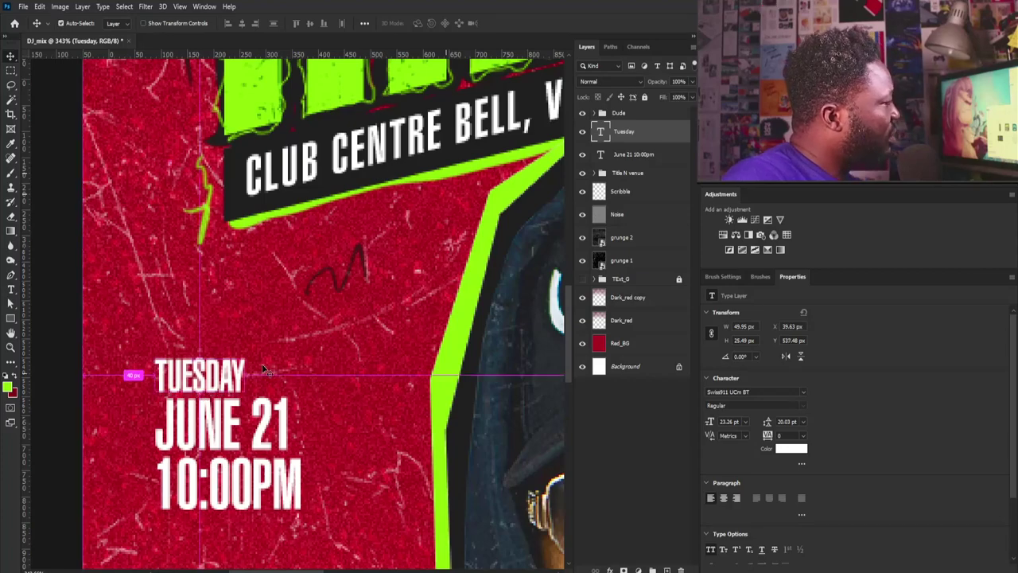
pyautogui.scroll(-3, 261, 370)
pyautogui.scroll(4, 256, 365)
pyautogui.moveTo(188, 391); pyautogui.dragTo(186, 394)
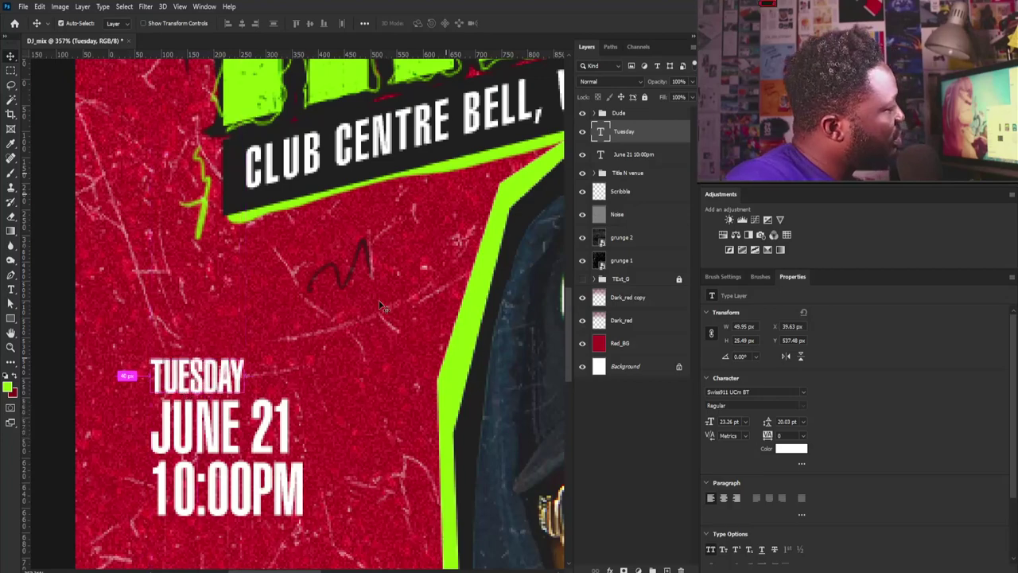
pyautogui.hotkey('ctrl', '0')
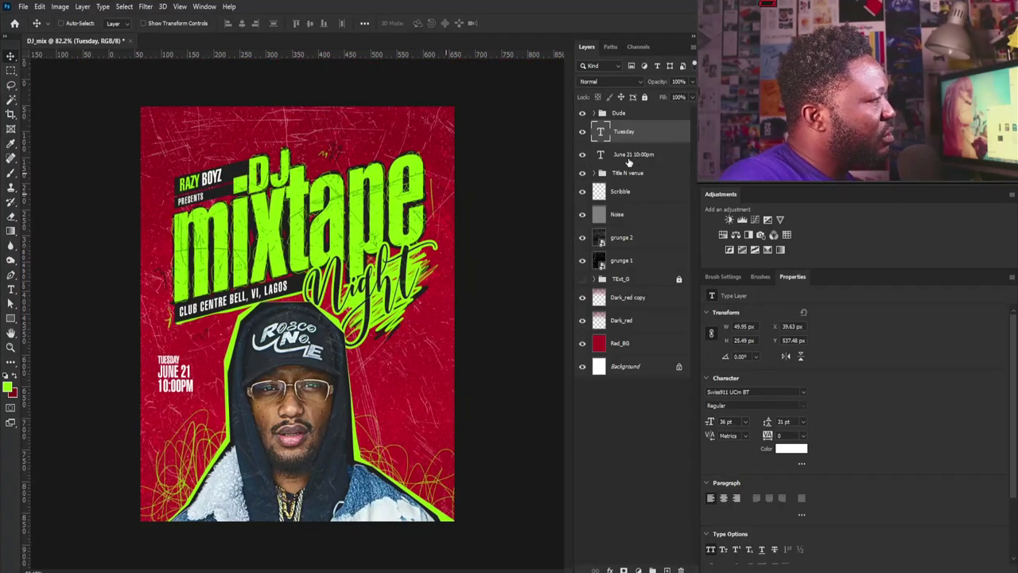
# - Enlarge the June 21 10:00pm text to 132.55%
pyautogui.keyDown('ctrl'); pyautogui.click(186, 388); pyautogui.keyUp('ctrl')
pyautogui.hotkey('ctrl', 't')
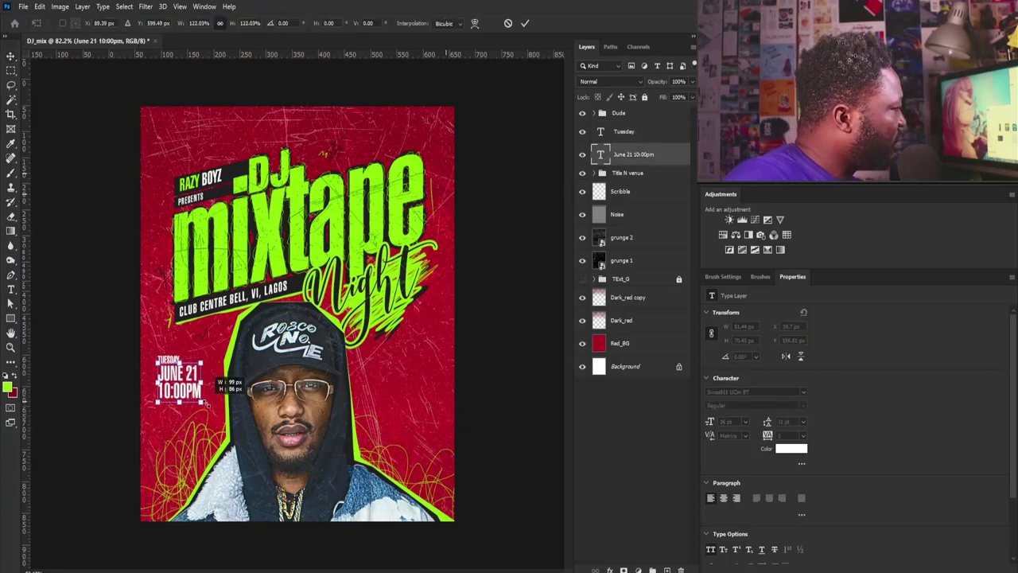
pyautogui.moveTo(210, 406); pyautogui.dragTo(209, 406)
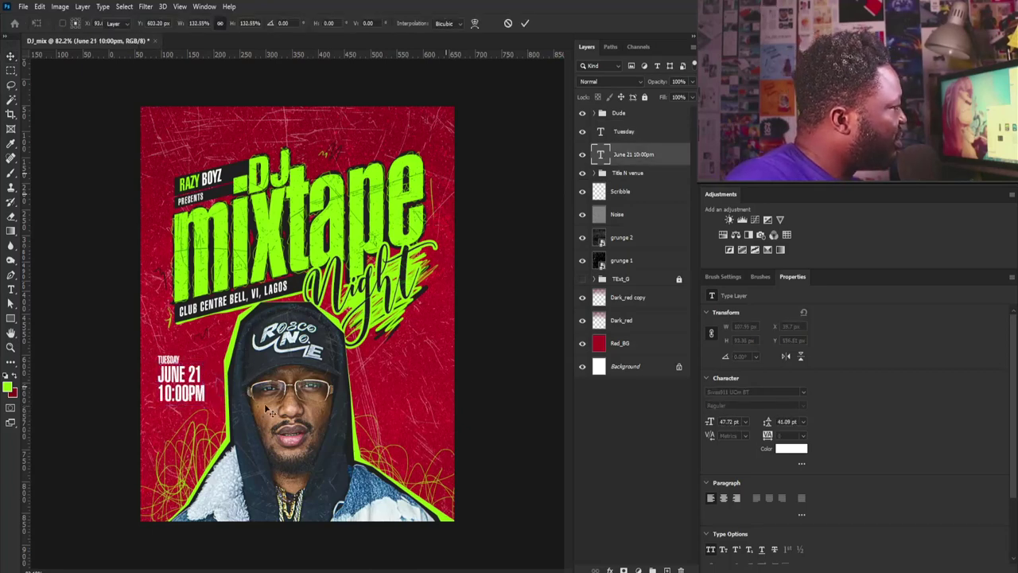
pyautogui.press('Return')
# - Skew the Tuesday and June 21 10:00pm text layers together vertically to -12.56° and place them below the venue strip
pyautogui.keyDown('shift'); pyautogui.click(652, 133); pyautogui.keyUp('shift')
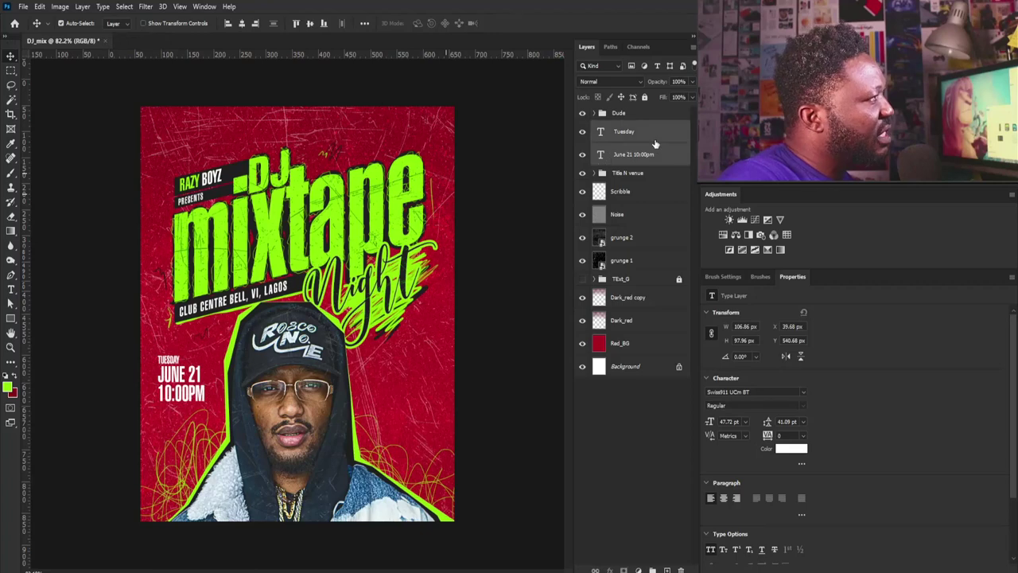
pyautogui.hotkey('ctrl', 't')
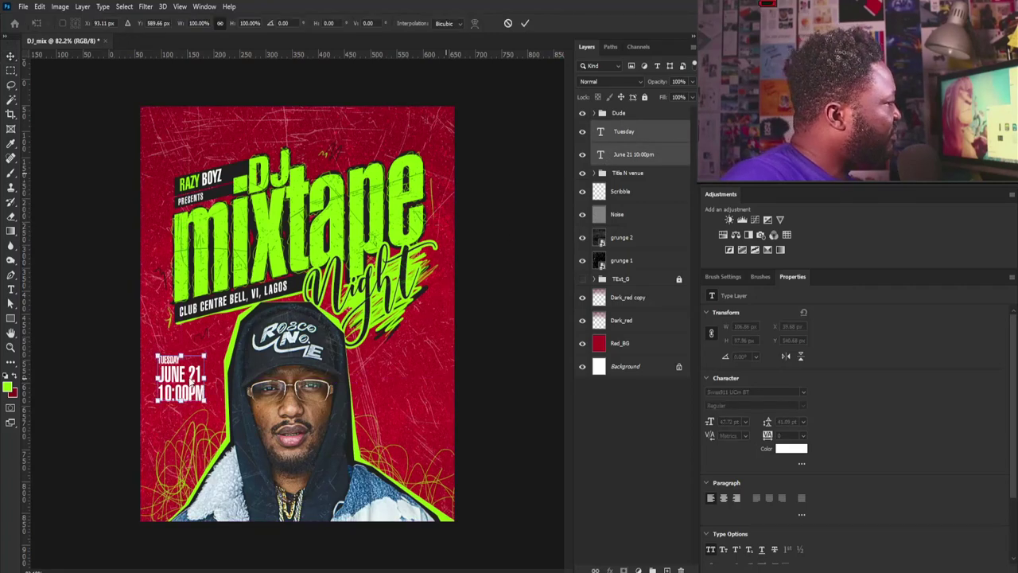
pyautogui.rightClick(191, 171)
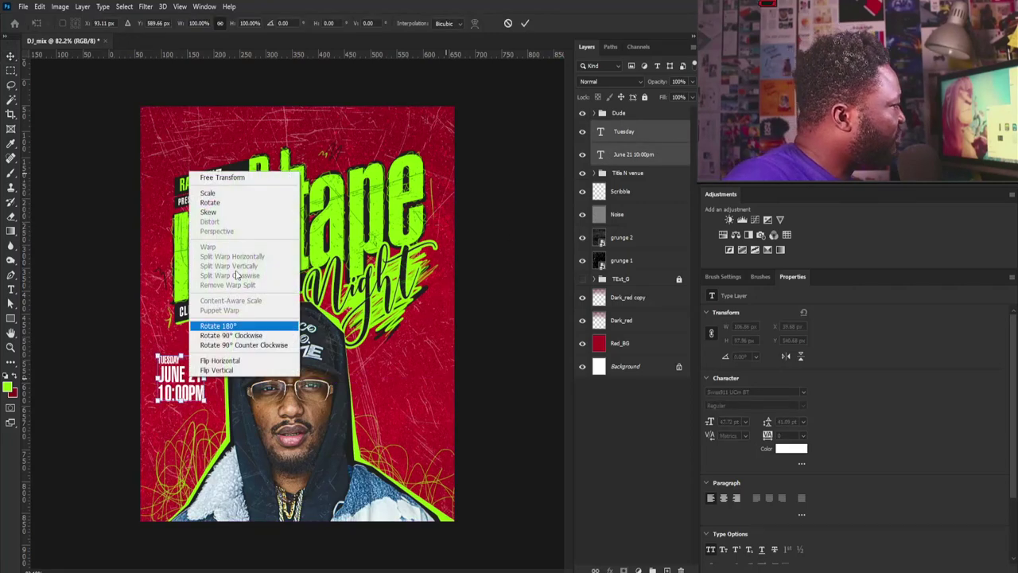
pyautogui.click(221, 213)
pyautogui.moveTo(209, 383); pyautogui.dragTo(249, 362)
pyautogui.scroll(4, 164, 347)
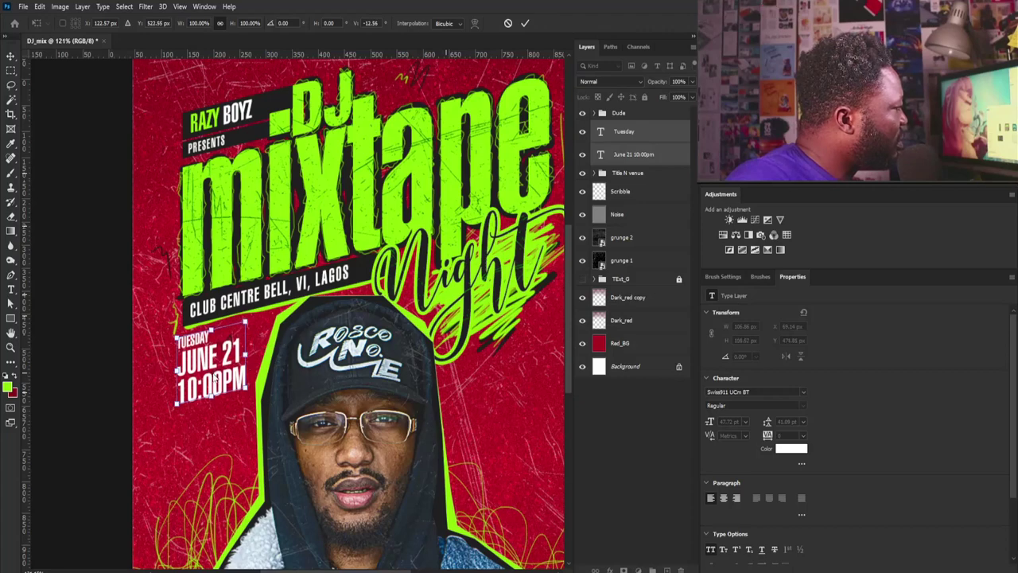
# - Scale the slanted Tuesday and June 21 10:00pm texts to 119.70% and align them under the start of the venue strip
pyautogui.rightClick(214, 382)
pyautogui.click(248, 173)
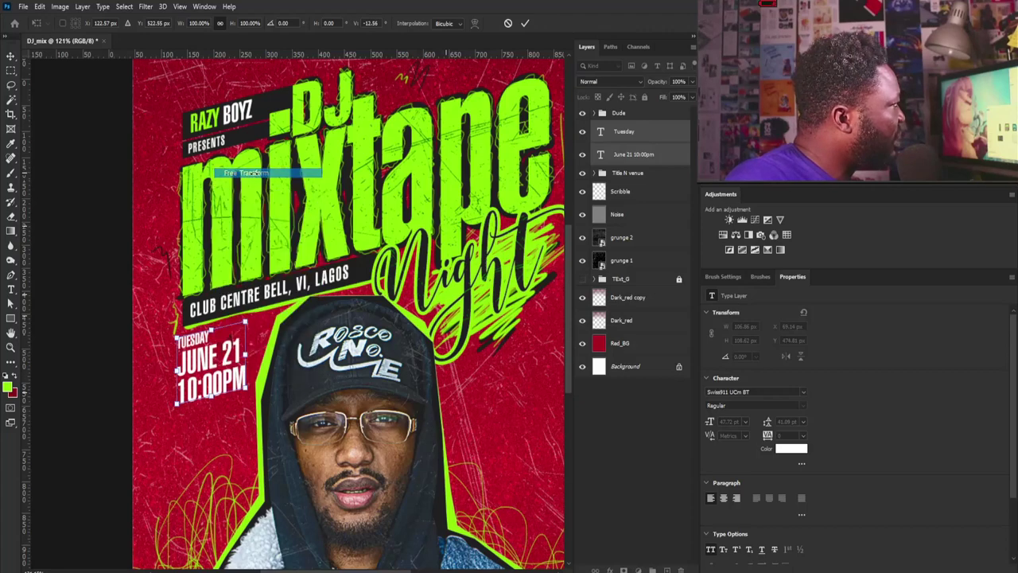
pyautogui.moveTo(176, 407); pyautogui.dragTo(166, 418)
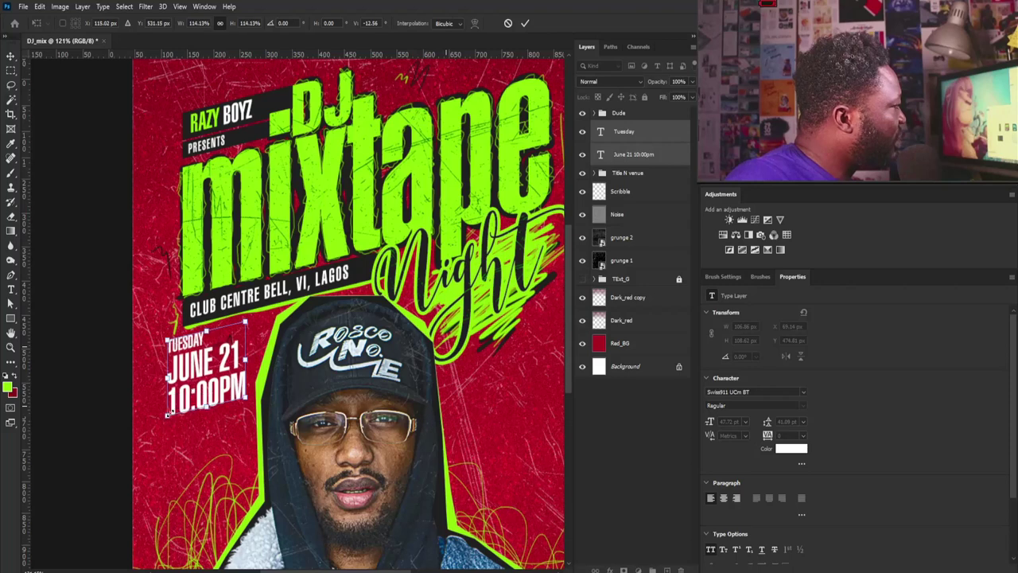
pyautogui.moveTo(215, 358); pyautogui.dragTo(233, 362)
pyautogui.moveTo(262, 404); pyautogui.dragTo(267, 402)
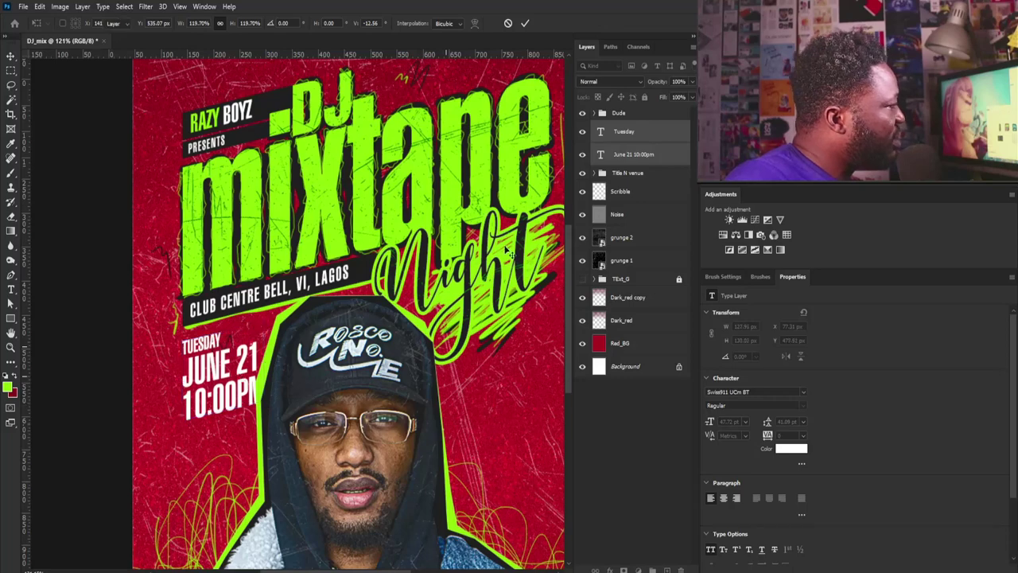
pyautogui.press('Return')
# - Move the Tuesday and June 21 10:00pm text layers above the Dude group in the layer order
pyautogui.moveTo(645, 150); pyautogui.dragTo(654, 107)
pyautogui.moveTo(242, 397); pyautogui.dragTo(259, 418)
pyautogui.moveTo(429, 342); pyautogui.dragTo(393, 343)
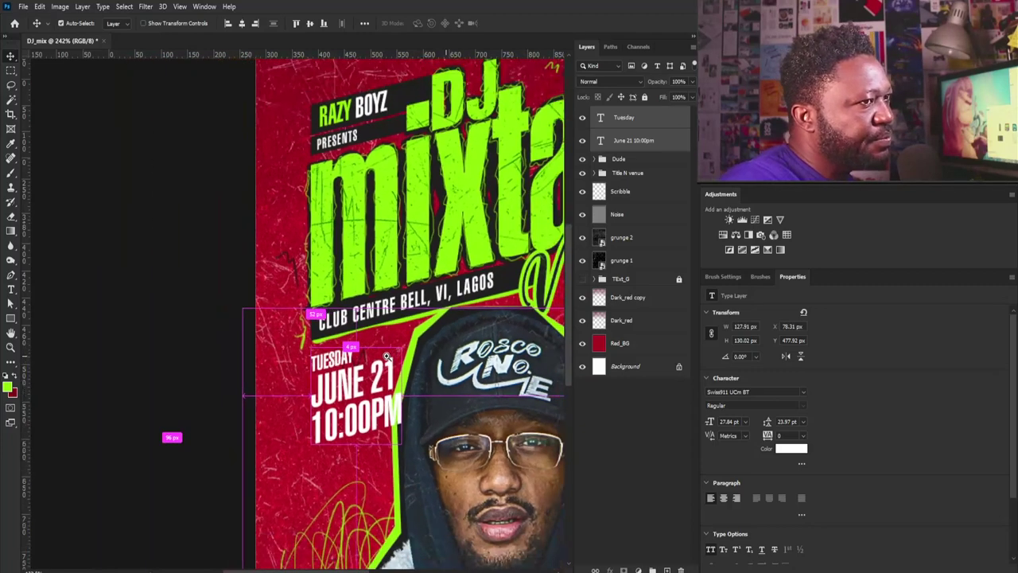
pyautogui.hotkey('ctrl', '0')
# - Duplicate the Tuesday and June 21 10:00pm text layers and place the copies directly below the originals
pyautogui.click(633, 128)
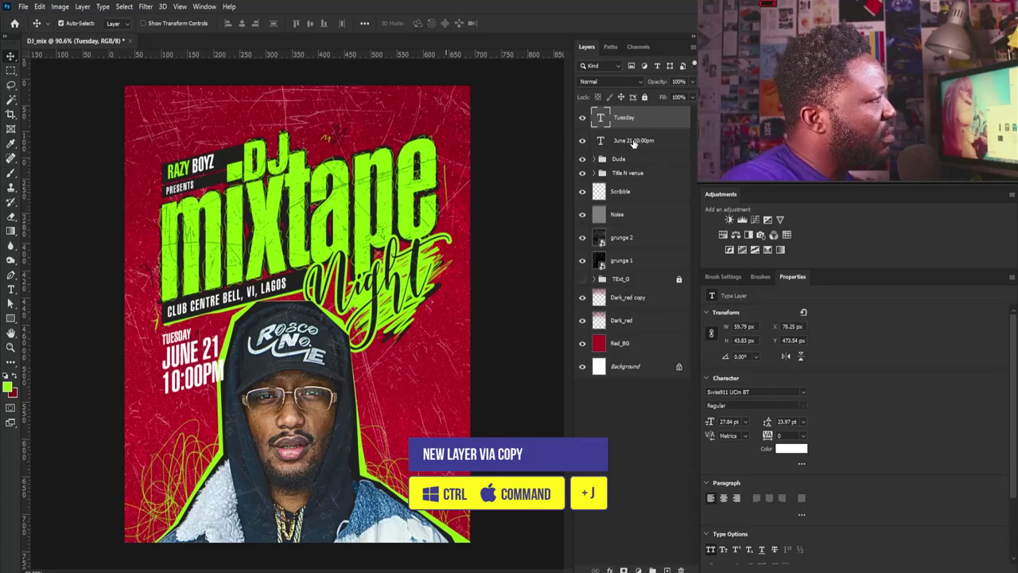
pyautogui.keyDown('shift'); pyautogui.click(633, 140); pyautogui.keyUp('shift')
pyautogui.hotkey('ctrl', 'j')
pyautogui.moveTo(209, 320); pyautogui.dragTo(209, 410)
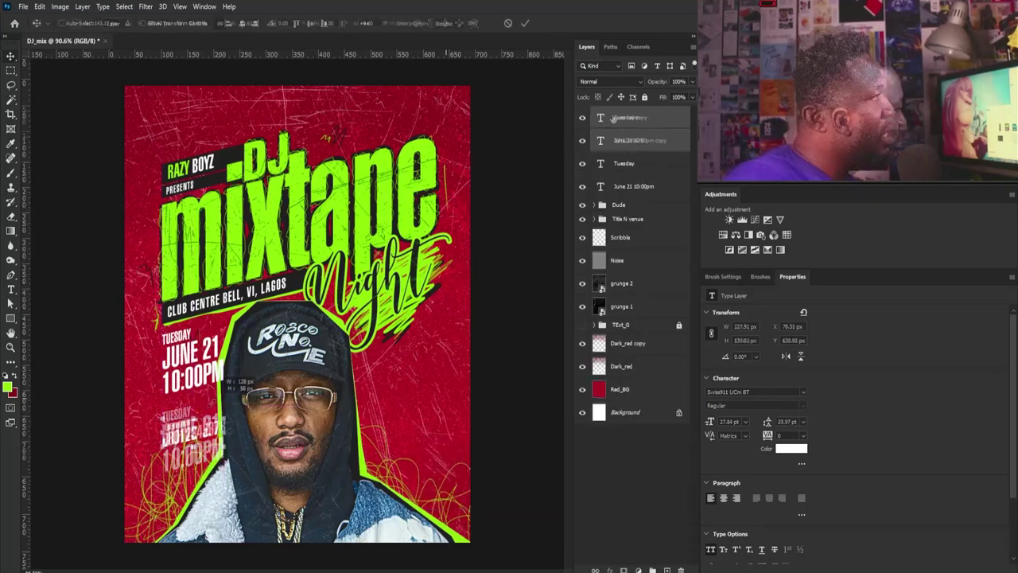
# - Scale the reservation and phone number texts to 52.50% and place them just below the 10:00PM line
pyautogui.moveTo(224, 399); pyautogui.dragTo(216, 398)
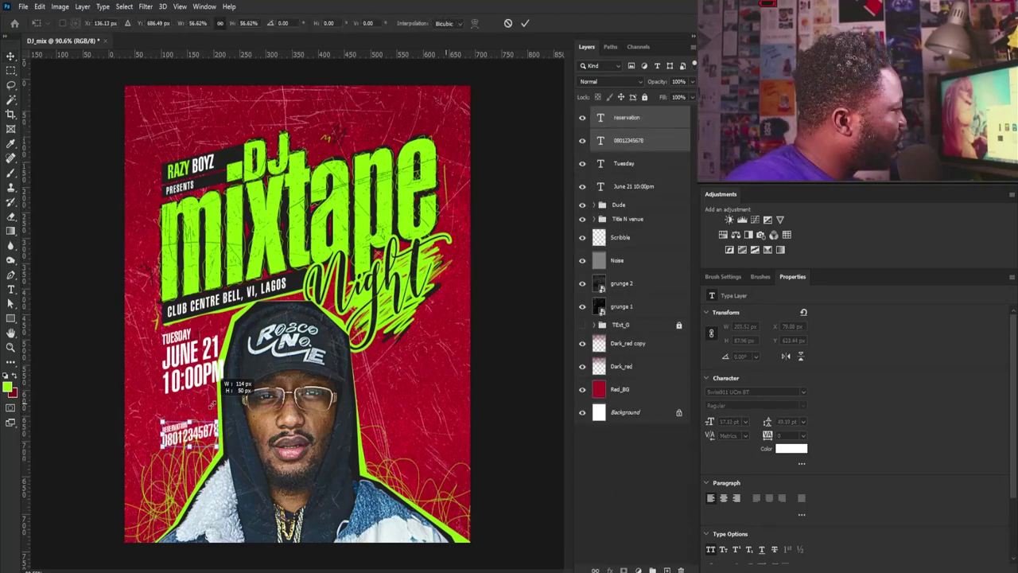
pyautogui.scroll(5, 159, 402)
pyautogui.moveTo(185, 464); pyautogui.dragTo(183, 430)
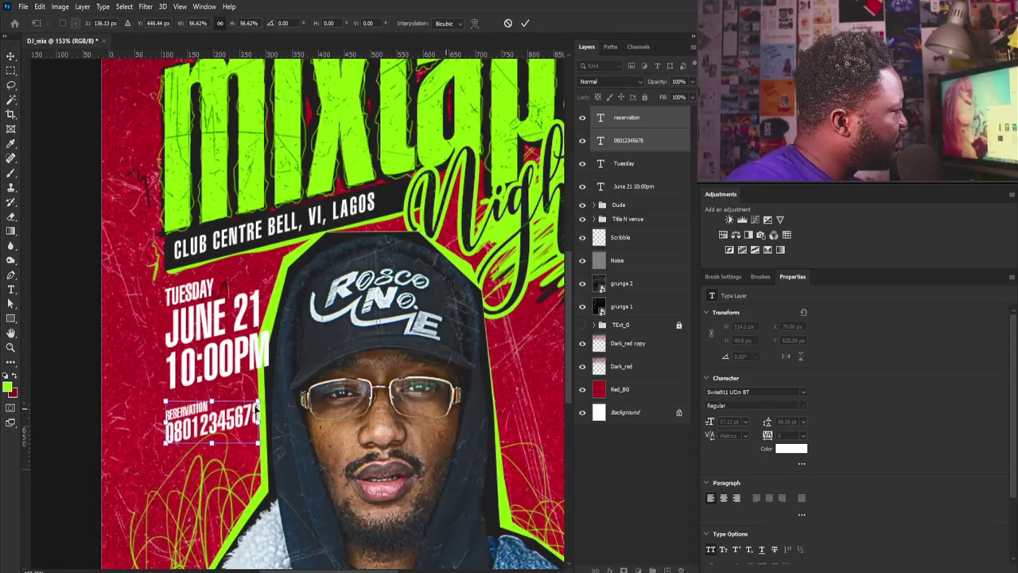
pyautogui.moveTo(258, 401); pyautogui.dragTo(253, 404)
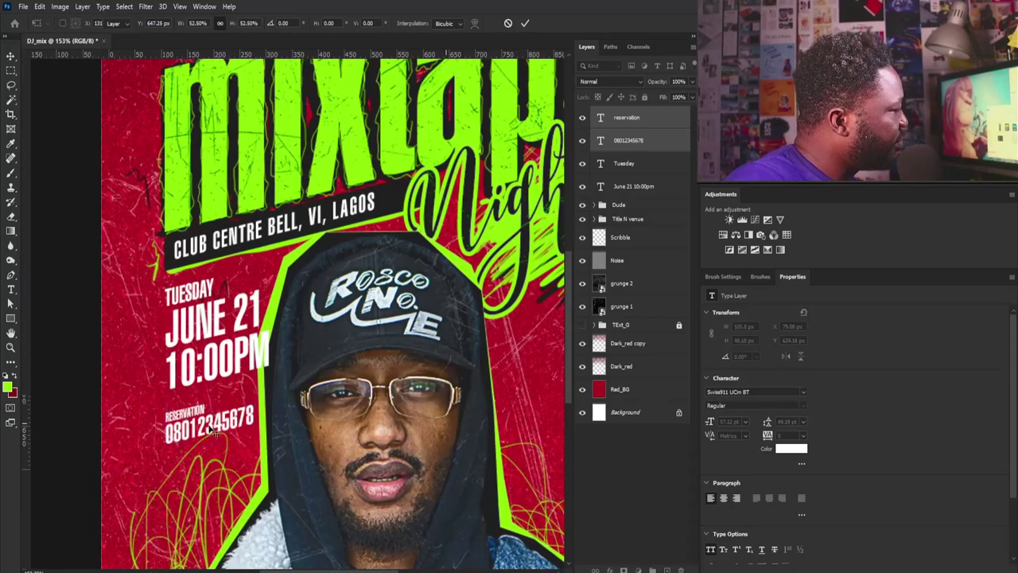
pyautogui.press('Return')
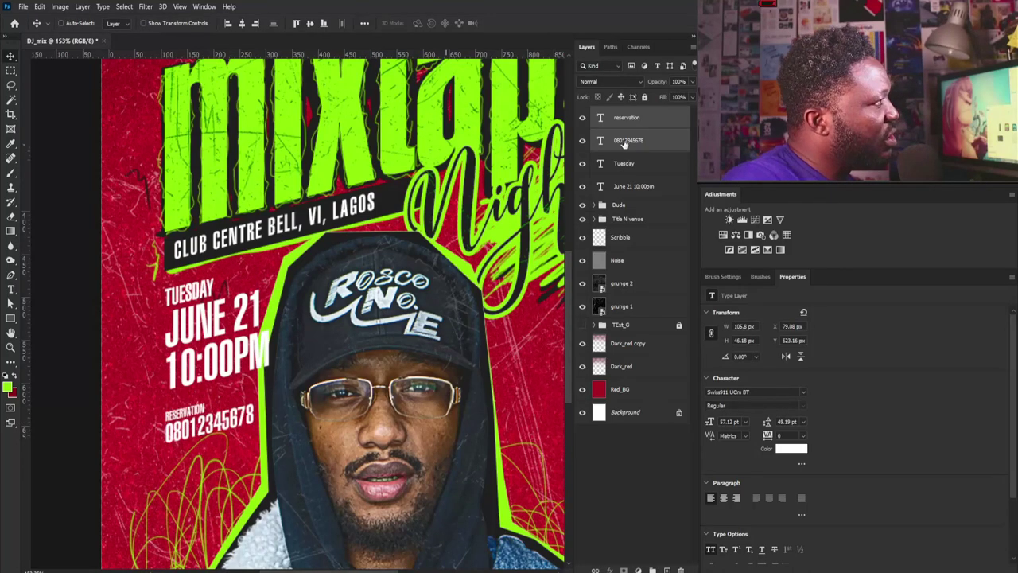
# - Recolor the reservation text with the green sampled from the mixtape title, 90eb0a
pyautogui.click(793, 447)
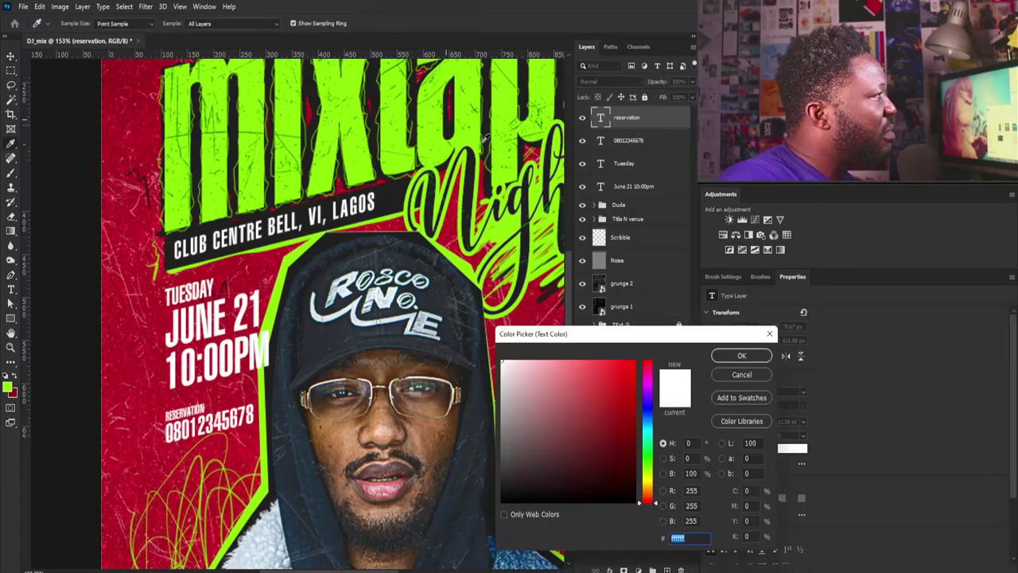
pyautogui.click(486, 138)
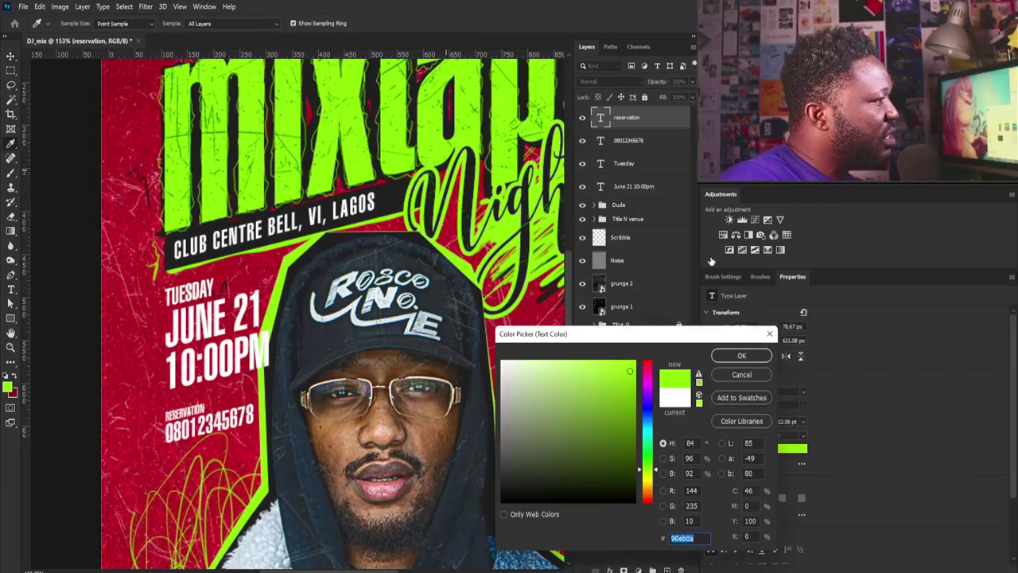
pyautogui.click(746, 359)
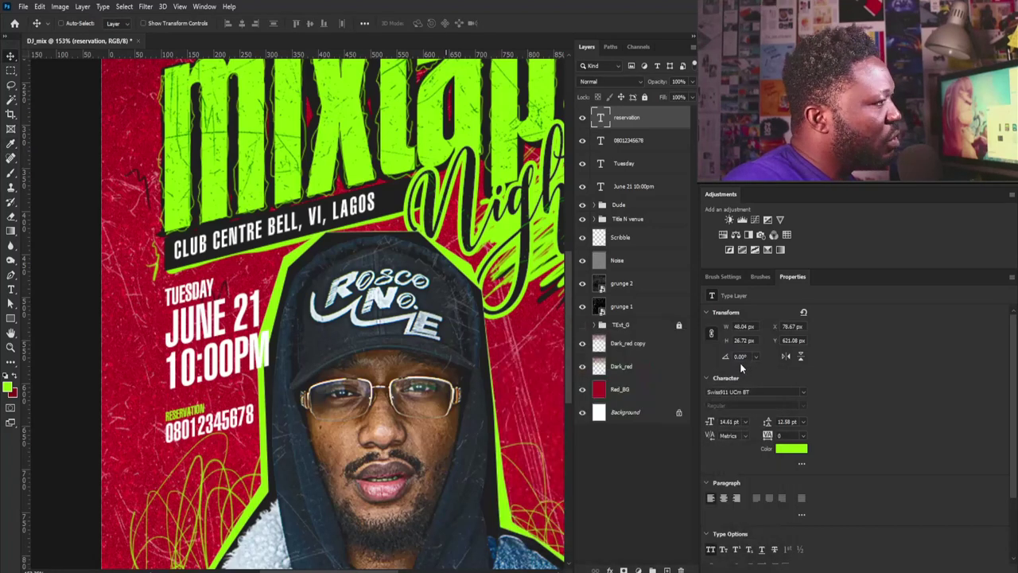
# - Create a new layer named "Scribble" directly above the phone number text layer
pyautogui.click(606, 143)
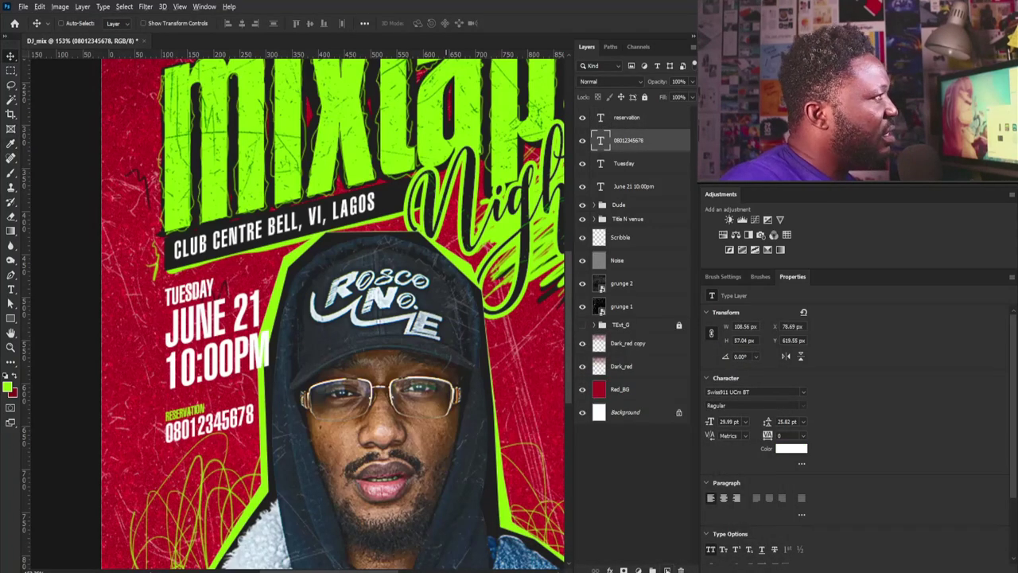
pyautogui.hotkey('ctrl', 'shift', 'n')
pyautogui.write('5c')
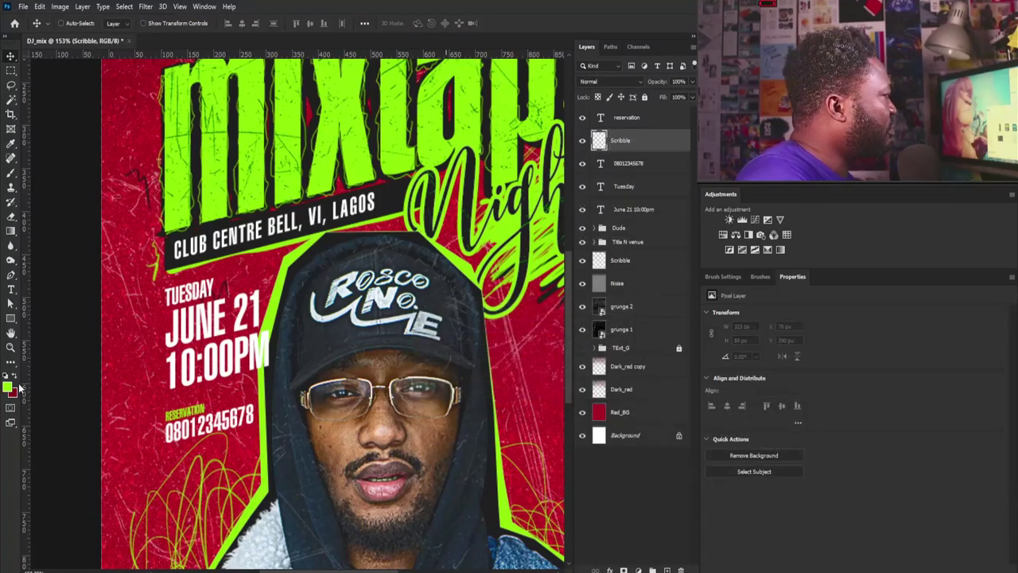
# - Paint rough black brush strokes with 0% smoothing behind the RESERVATION text on the new Scribble layer
pyautogui.click(8, 387)
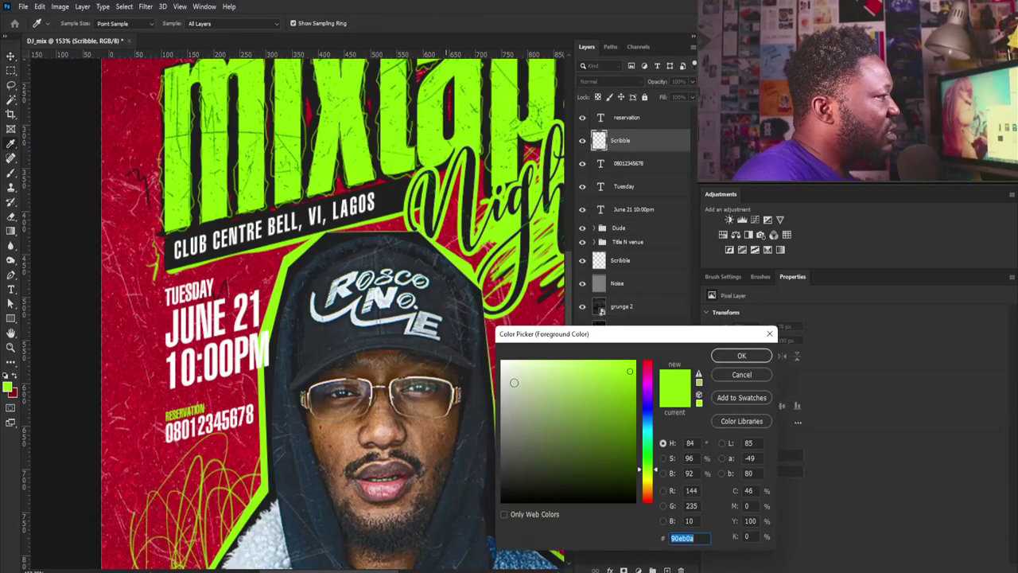
pyautogui.moveTo(514, 382); pyautogui.dragTo(489, 518)
pyautogui.click(721, 359)
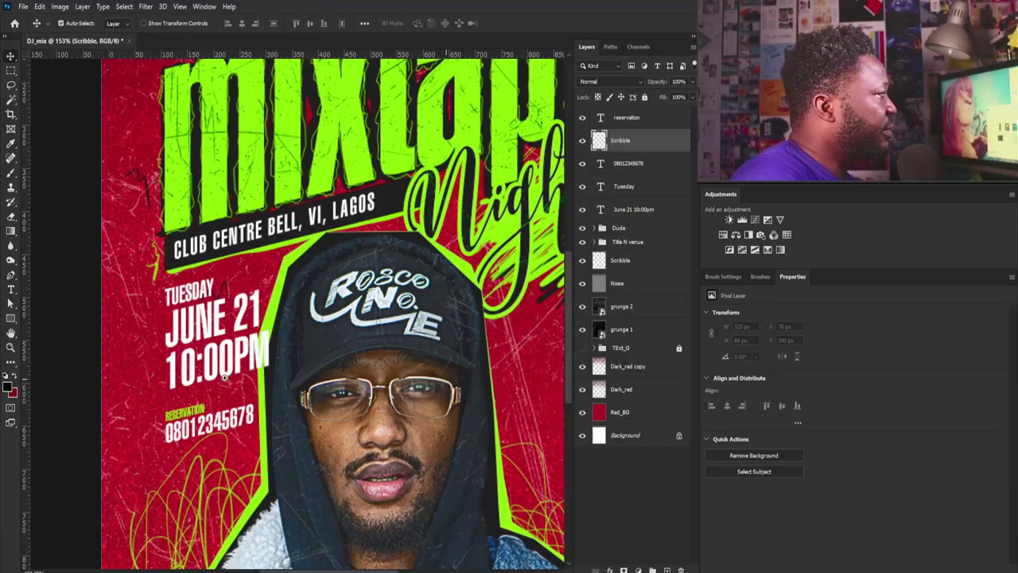
pyautogui.scroll(3, 183, 456)
pyautogui.press('b')
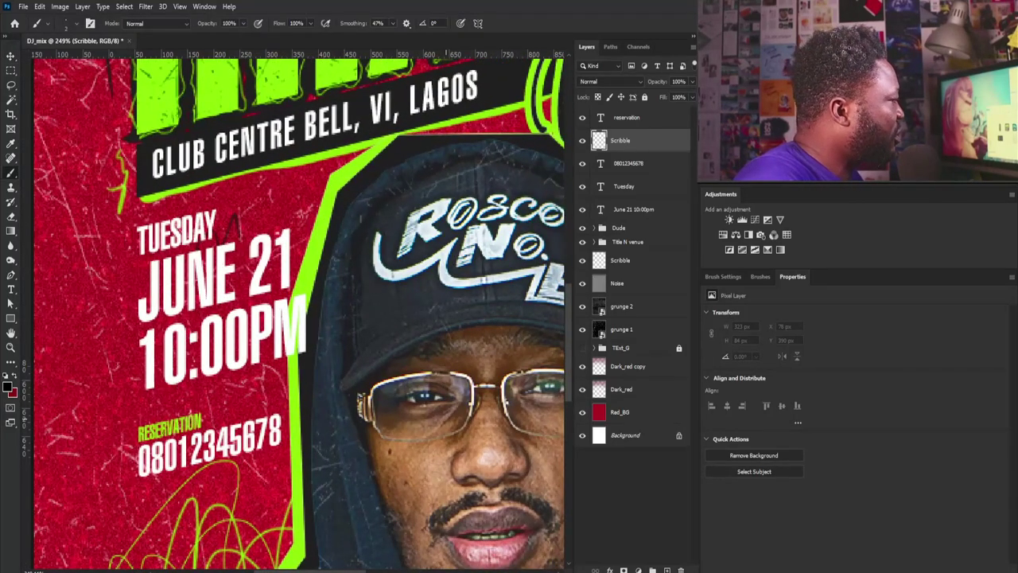
pyautogui.click(138, 431)
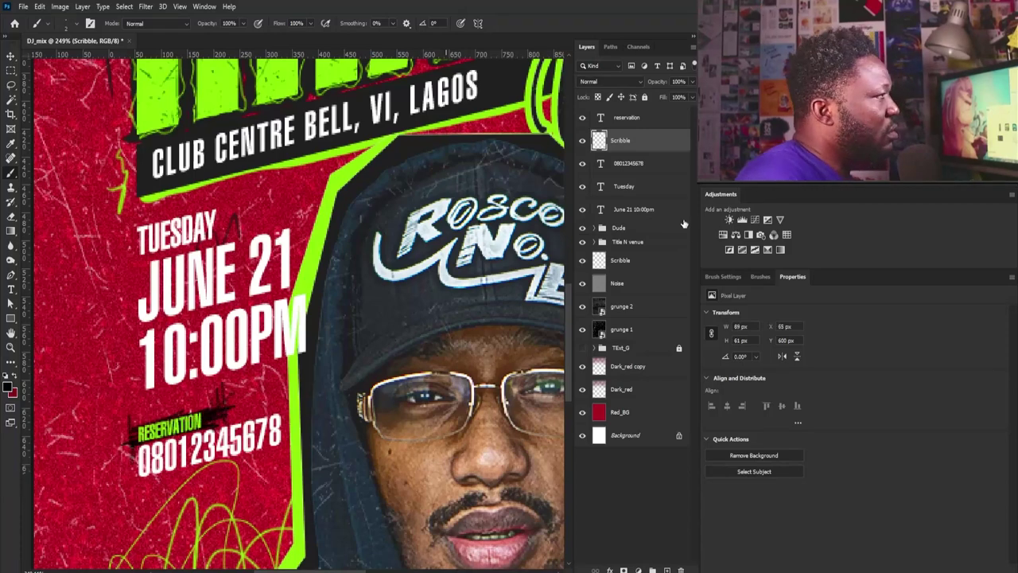
# - Set the tracking of the reservation text to 60
pyautogui.click(602, 120)
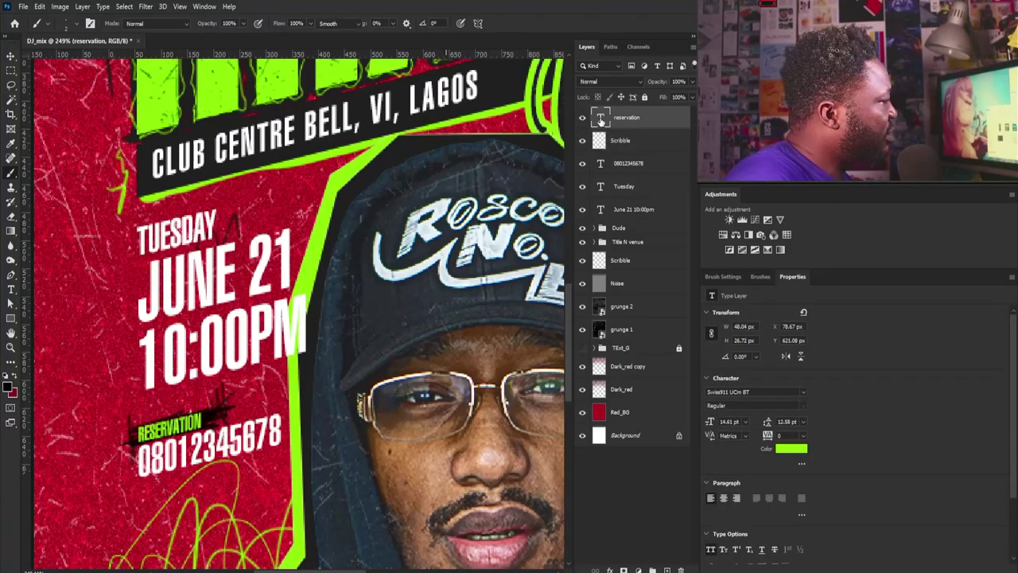
pyautogui.doubleClick(601, 118)
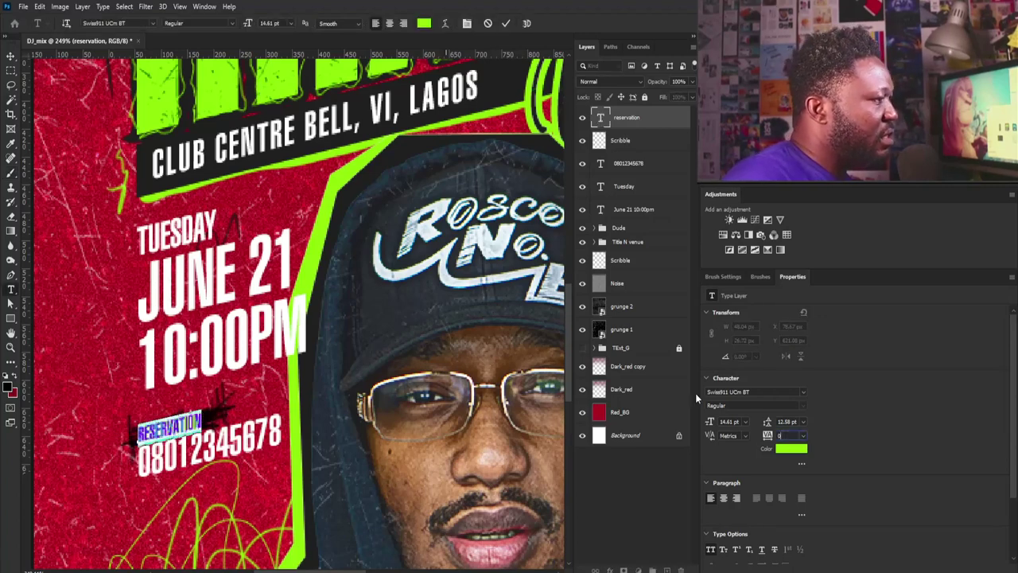
pyautogui.hotkey('alt', 'Right')
pyautogui.hotkey('alt', 'Right')
pyautogui.hotkey('alt', 'Right')
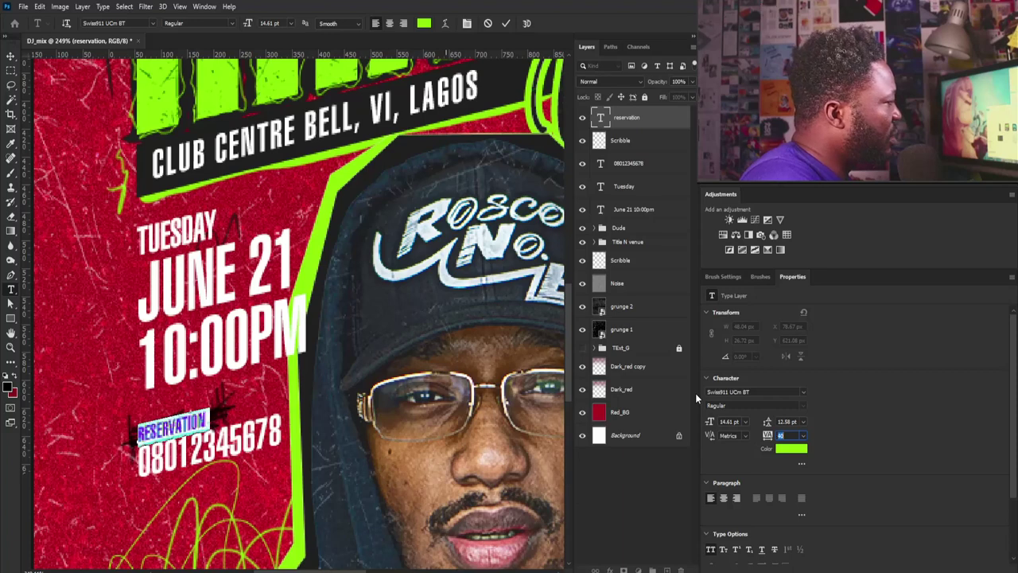
pyautogui.click(11, 57)
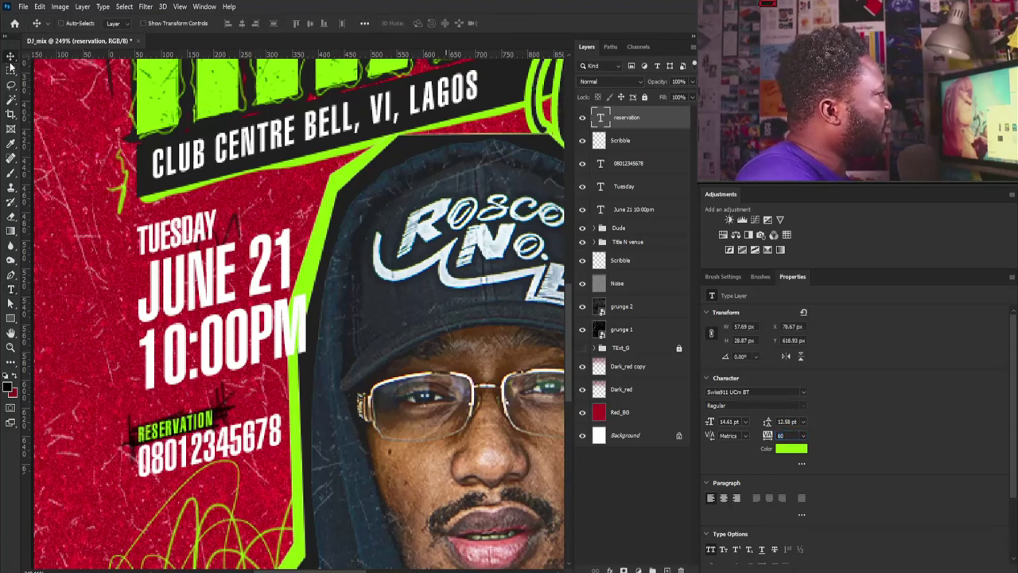
# - Enlarge the reservation text and its black scribble to about 120%, then nudge both to line up with the phone number
pyautogui.hotkey('ctrl', 'space')
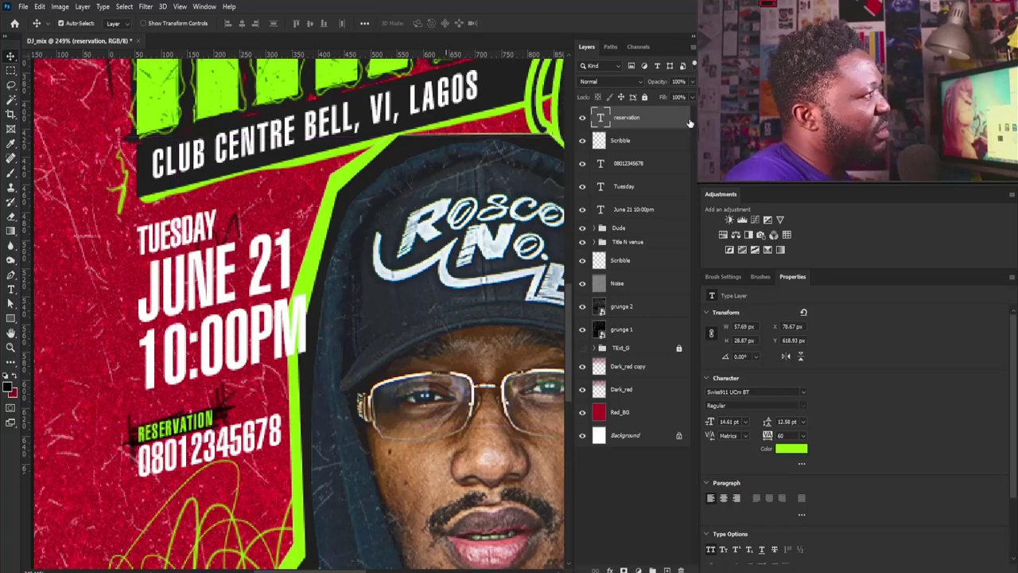
pyautogui.keyDown('shift'); pyautogui.click(646, 148); pyautogui.keyUp('shift')
pyautogui.hotkey('ctrl', 't')
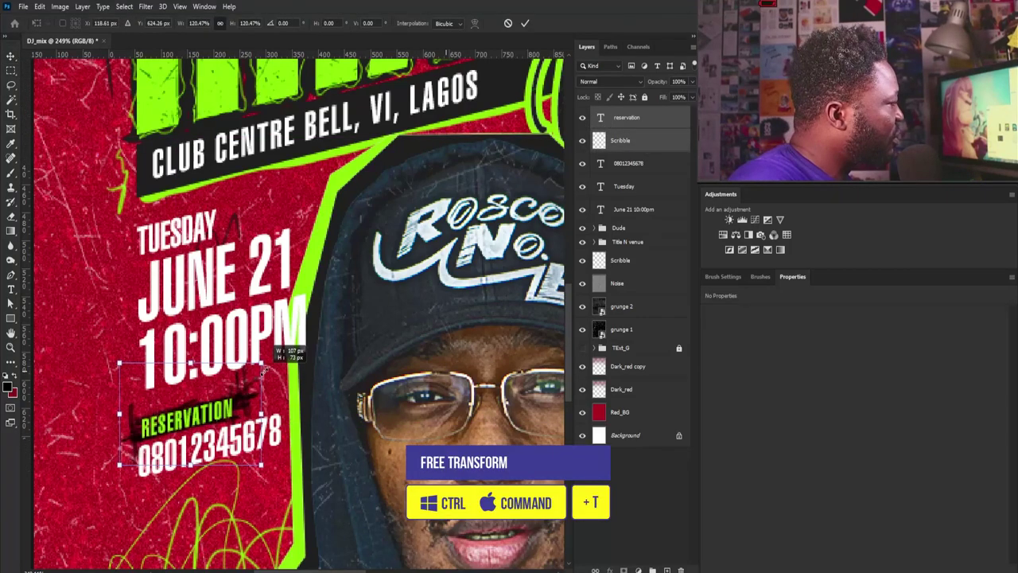
pyautogui.press('Return')
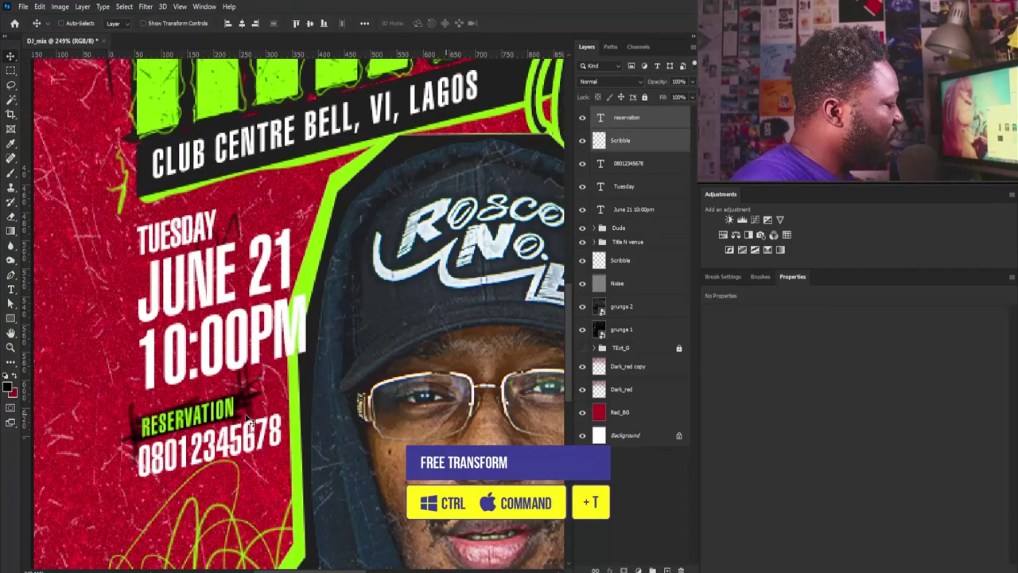
pyautogui.press('Left')
pyautogui.press('Left')
pyautogui.press('Left')
pyautogui.press('Left')
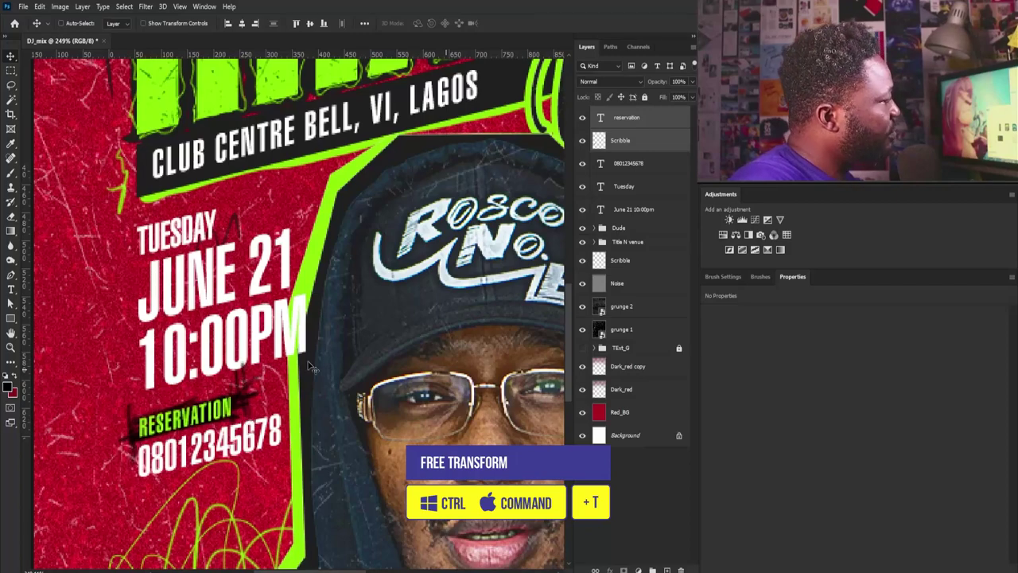
# - Move the reservation and its Scribble layer below the June 21 10:00pm layer, just above the Dude group
pyautogui.hotkey('ctrl', '0')
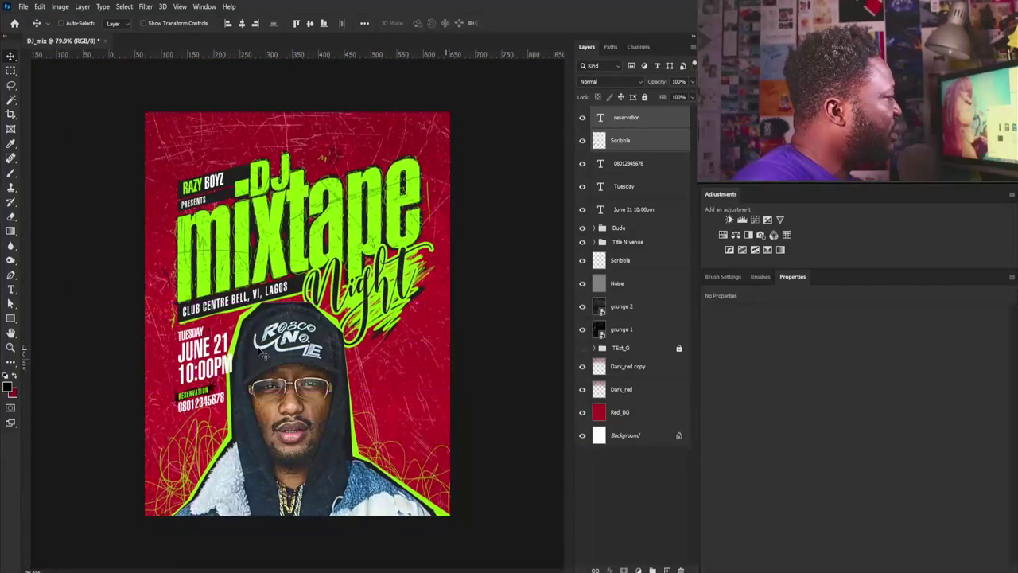
pyautogui.moveTo(640, 133); pyautogui.dragTo(641, 211)
pyautogui.click(629, 119)
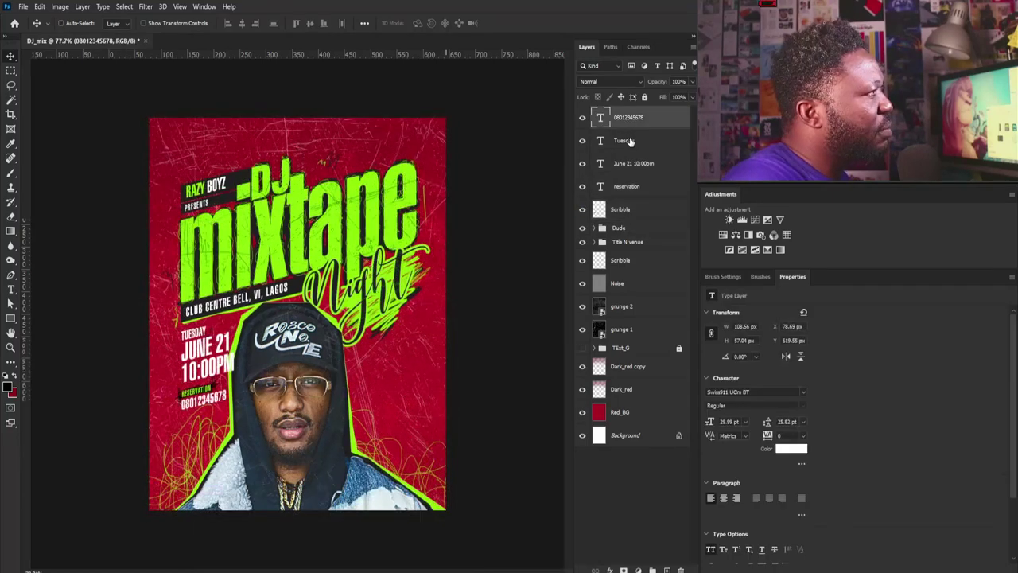
# - Duplicate the Tuesday and June 21 10:00pm text layers and place the copies on the other side of the portrait, below "Night"
pyautogui.click(630, 141)
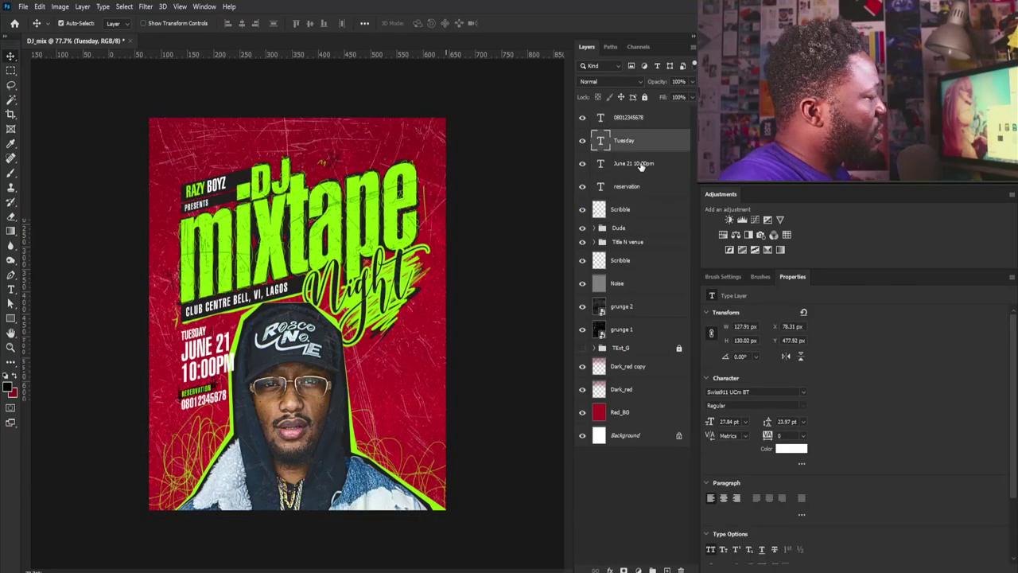
pyautogui.keyDown('shift'); pyautogui.click(641, 164); pyautogui.keyUp('shift')
pyautogui.hotkey('ctrl', 'j')
pyautogui.moveTo(192, 362); pyautogui.dragTo(370, 378)
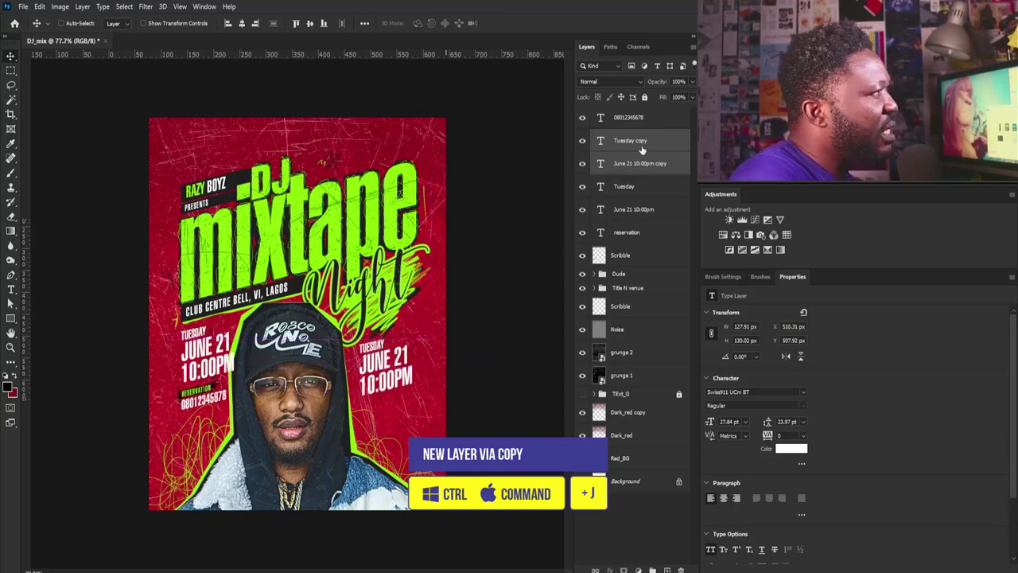
# - Replace the copied Tuesday text with "RED CARPET" and the copied date text with "08:00PM"
pyautogui.doubleClick(601, 141)
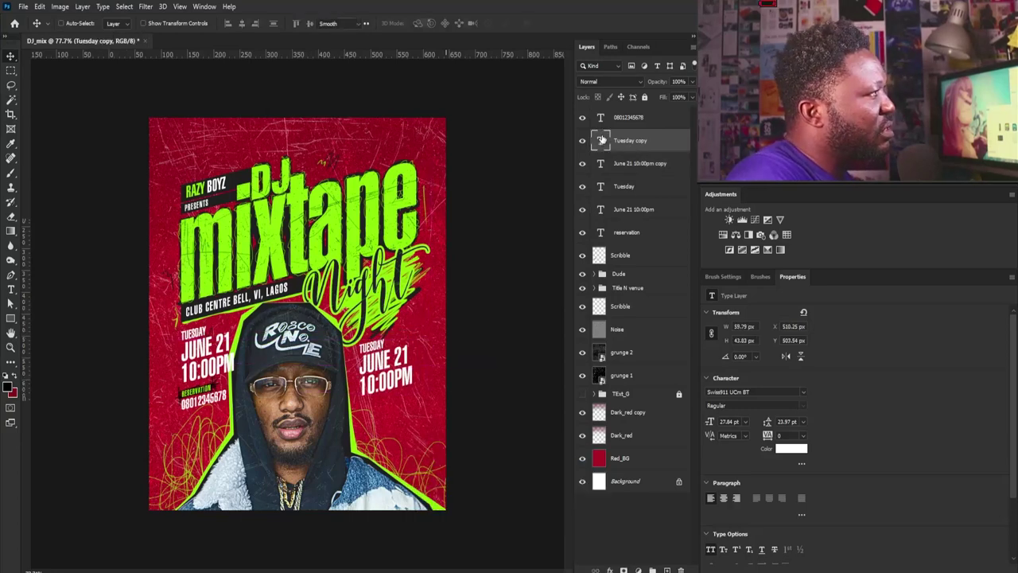
pyautogui.write('RED CARPET')
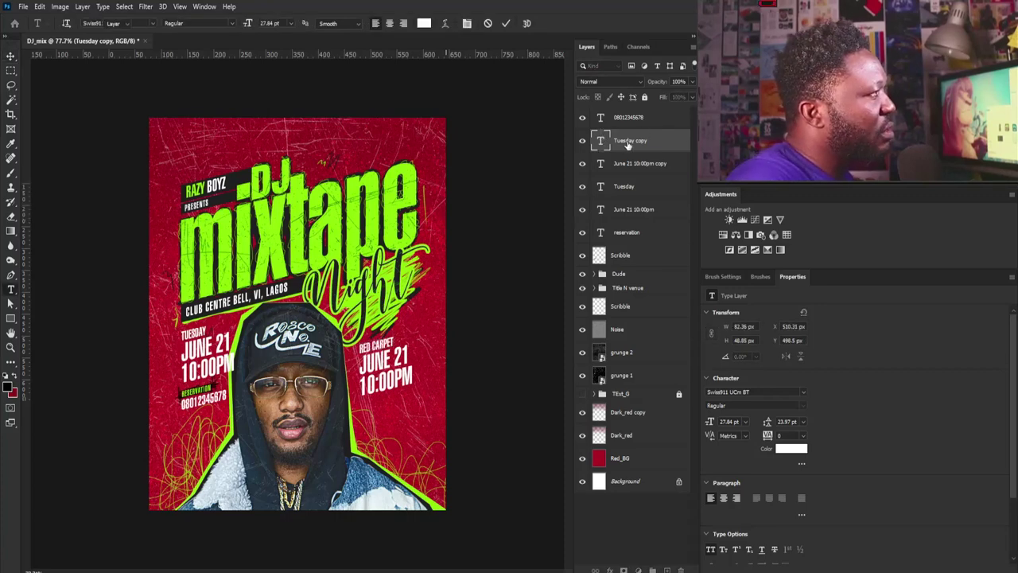
pyautogui.doubleClick(601, 164)
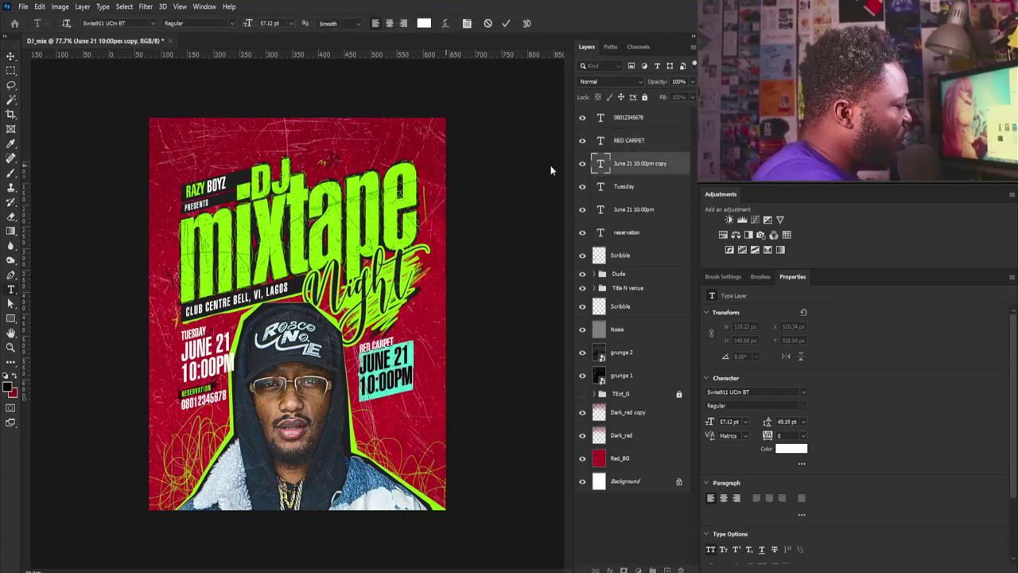
pyautogui.write('08')
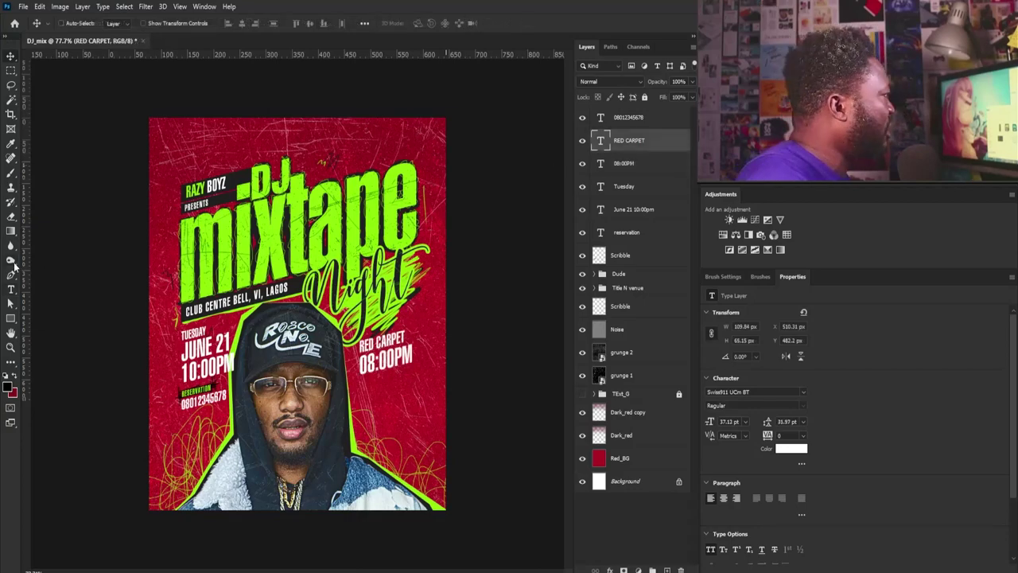
# - Draw a straight slanted line with the Pen tool along the base of the 08:00PM text, about 126 px wide
pyautogui.click(11, 275)
pyautogui.scroll(8, 387, 362)
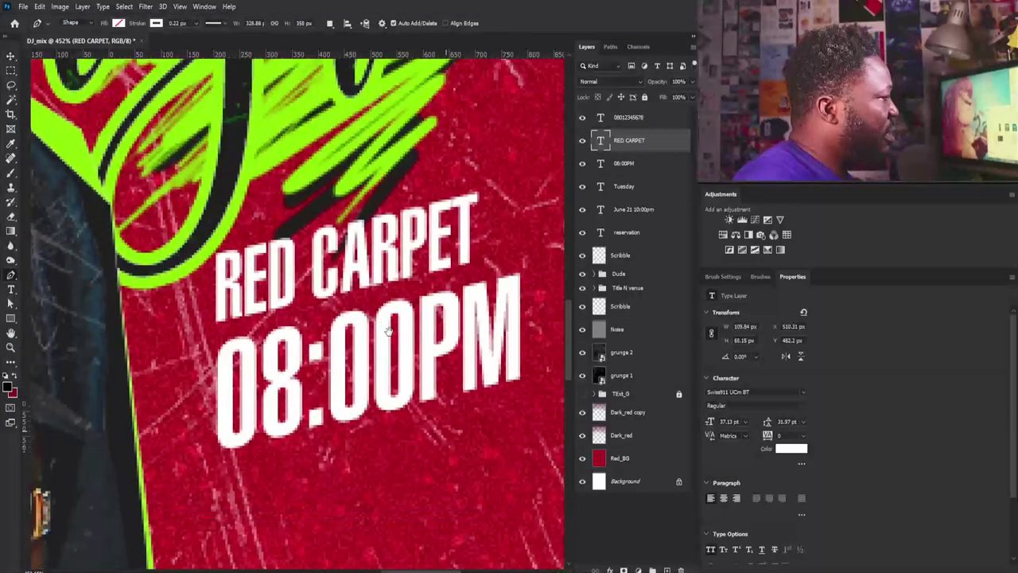
pyautogui.click(234, 396)
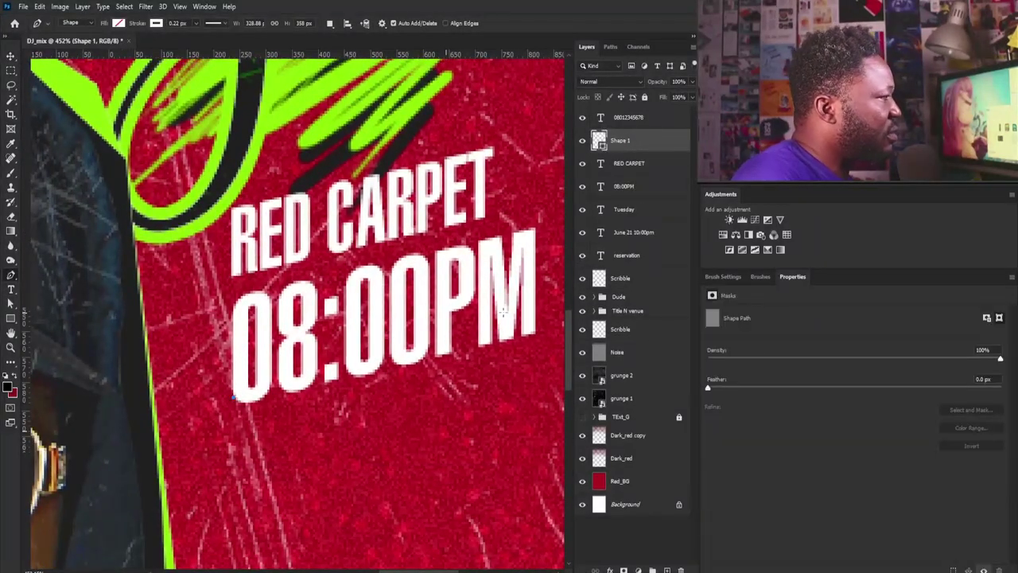
pyautogui.click(535, 323)
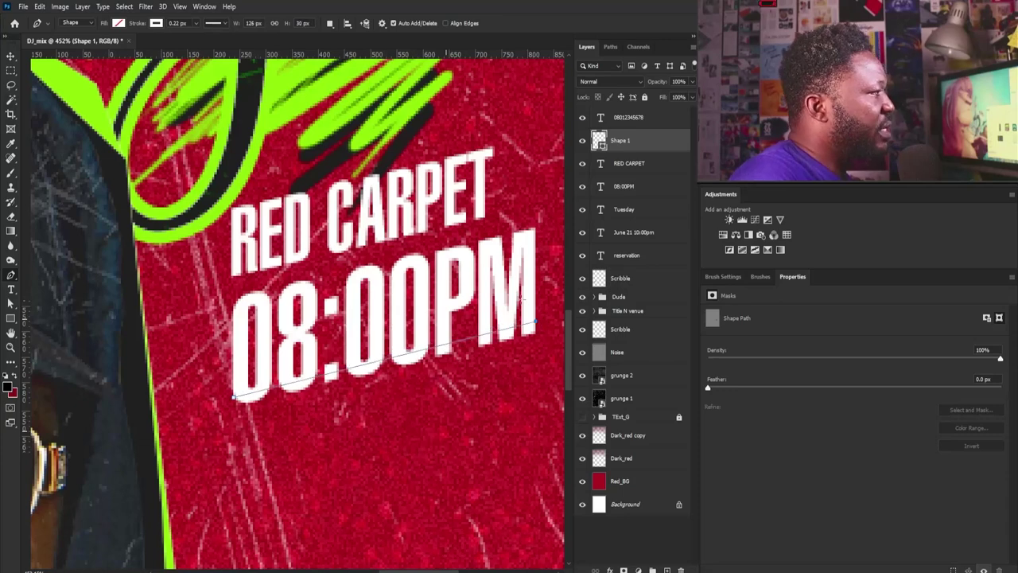
# - Give the line a black stroke of 7.63 px and change the stroke's alignment to the path
pyautogui.click(118, 23)
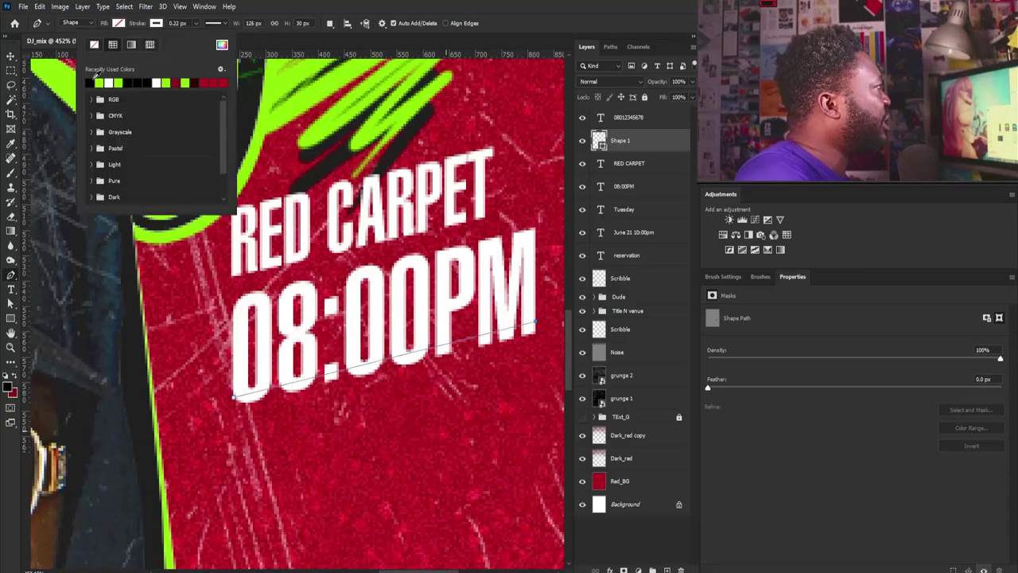
pyautogui.click(196, 31)
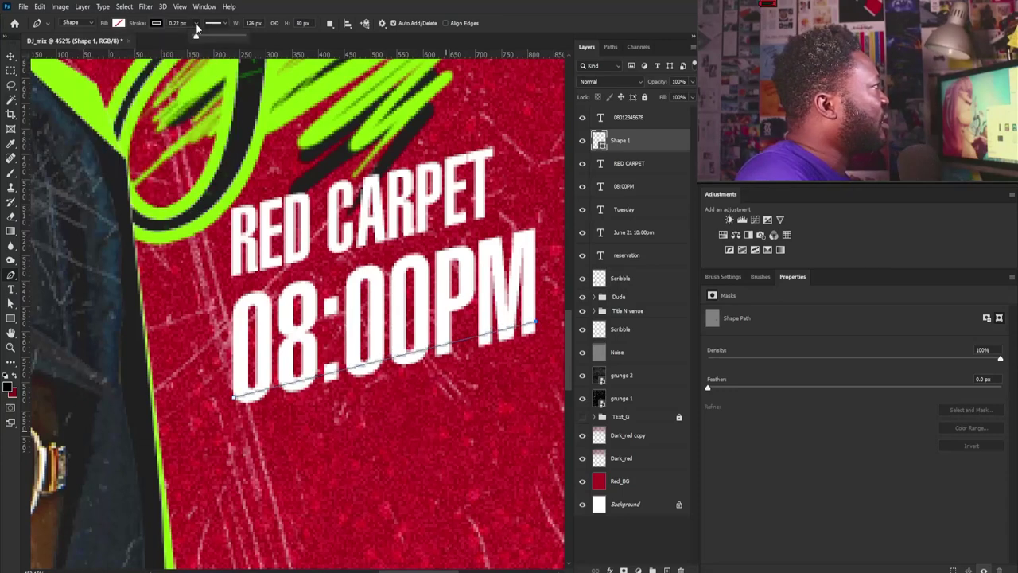
pyautogui.click(215, 24)
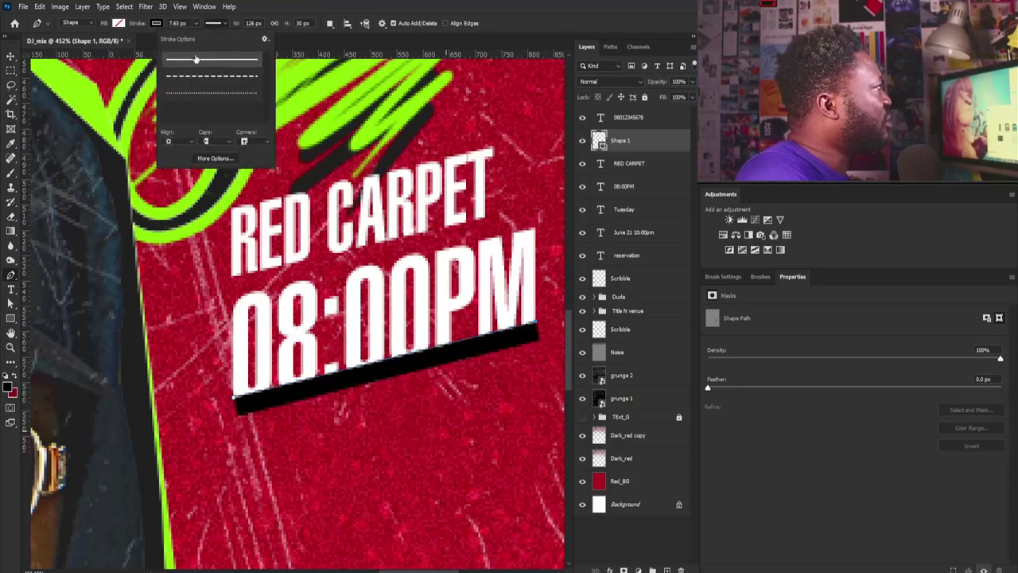
pyautogui.click(175, 142)
pyautogui.click(177, 169)
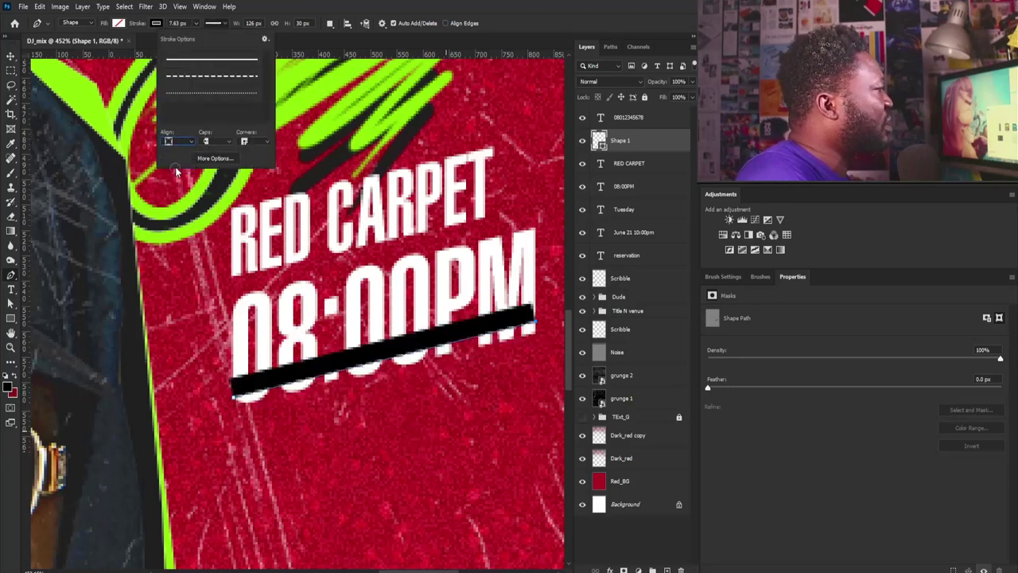
# - Change the line to a green 5.71 px stroke and move it a little below the 08:00PM text
pyautogui.click(156, 24)
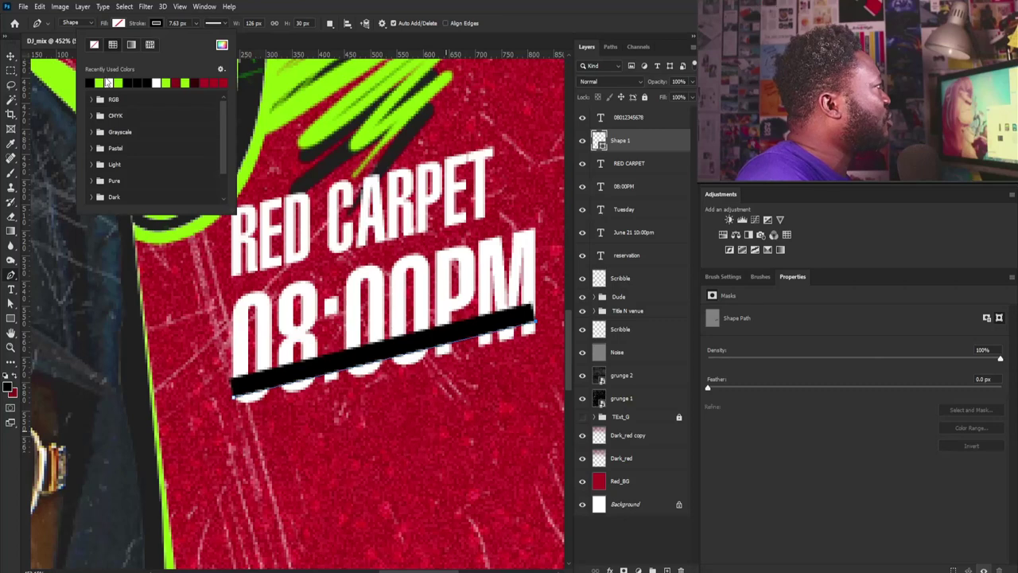
pyautogui.click(108, 82)
pyautogui.click(197, 25)
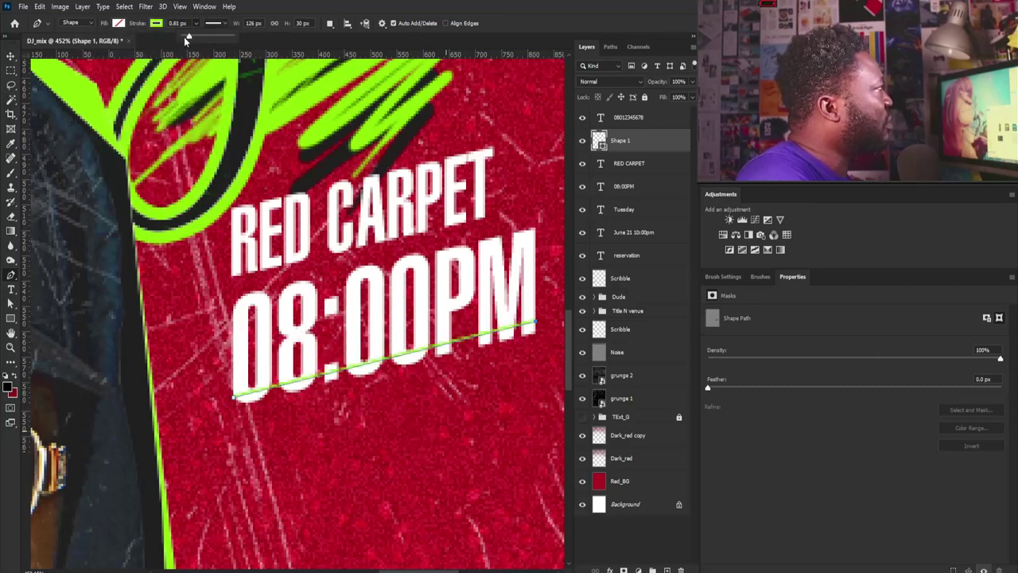
pyautogui.click(10, 58)
pyautogui.moveTo(395, 325); pyautogui.dragTo(422, 390)
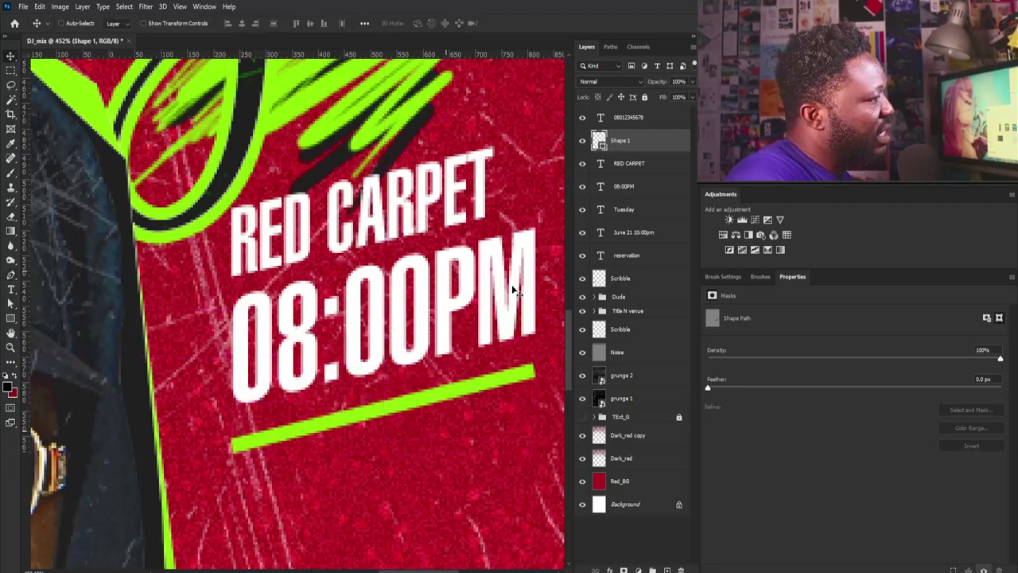
# - Duplicate the Shape 1 line layer and shift the original slightly below its copy
pyautogui.moveTo(637, 140); pyautogui.dragTo(667, 570)
pyautogui.click(625, 164)
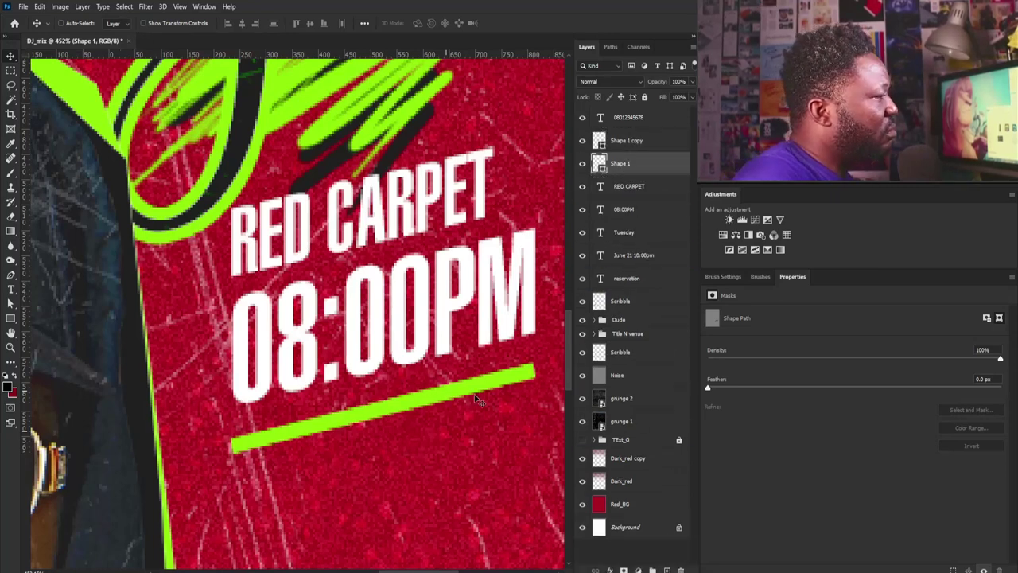
pyautogui.moveTo(477, 400); pyautogui.dragTo(479, 420)
# - Set the Shape 1 line's stroke to black and tuck it under the green line as a thin shadow
pyautogui.press('u')
pyautogui.click(118, 23)
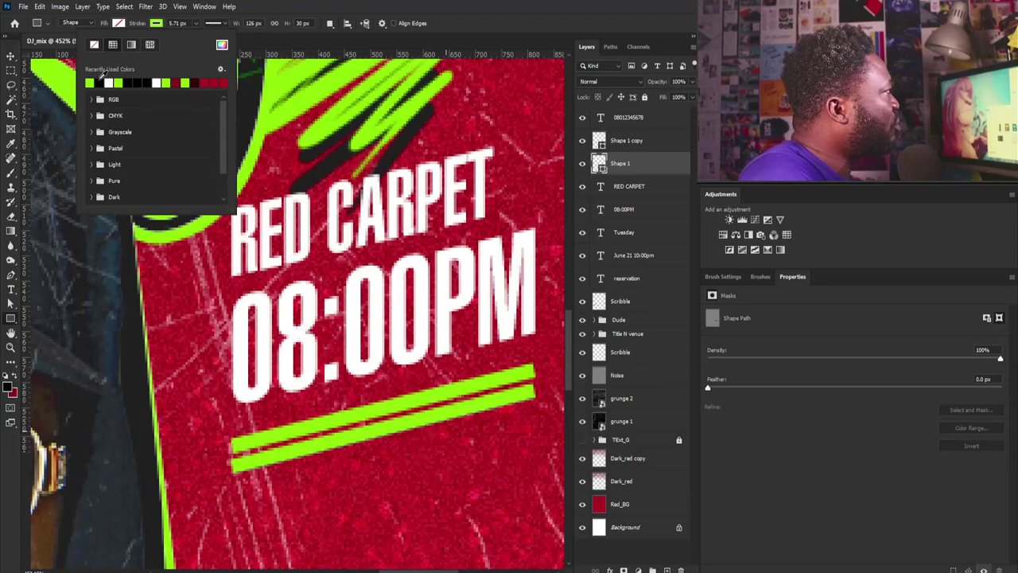
pyautogui.click(99, 82)
pyautogui.click(436, 408)
pyautogui.press('Escape')
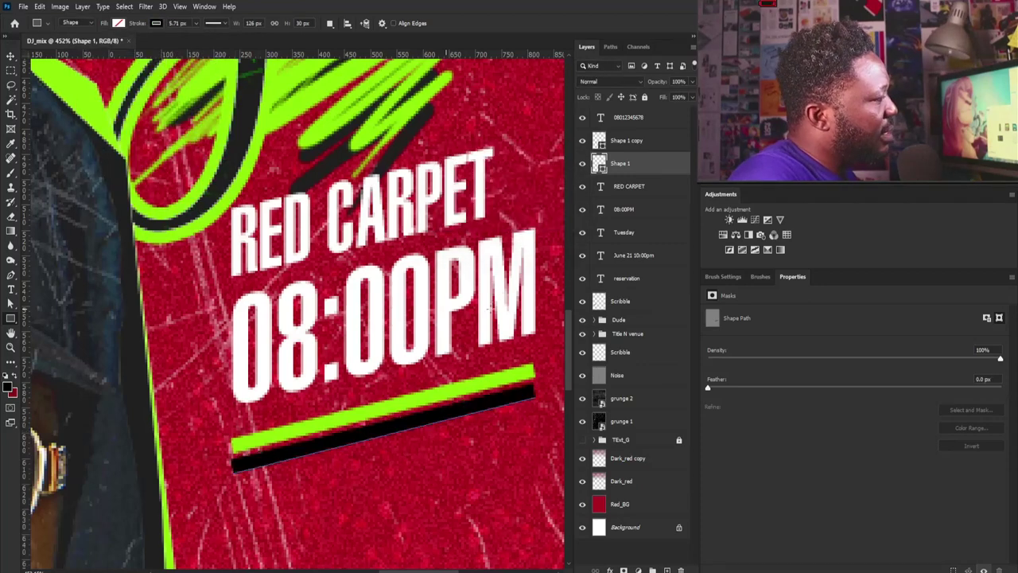
pyautogui.press('v')
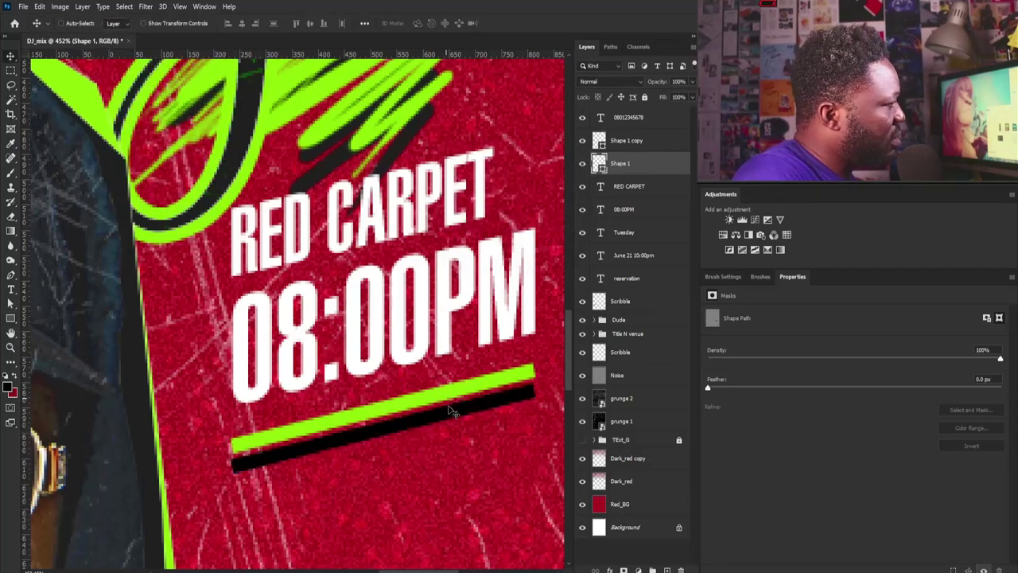
pyautogui.moveTo(454, 415); pyautogui.dragTo(456, 403)
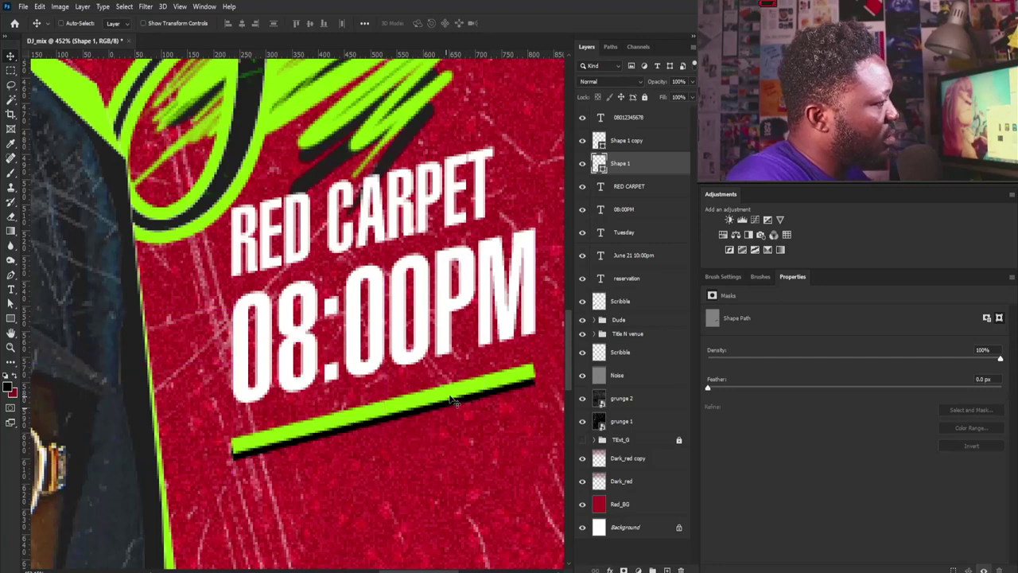
# - Brush a small black scribble behind the end of the green underline on the upper Scribble layer
pyautogui.click(629, 302)
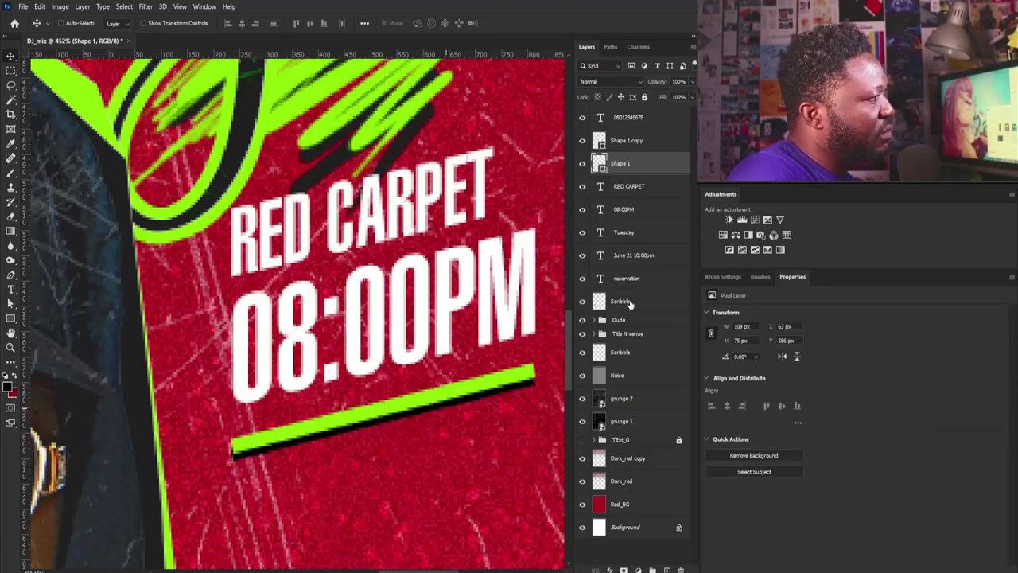
pyautogui.press('b')
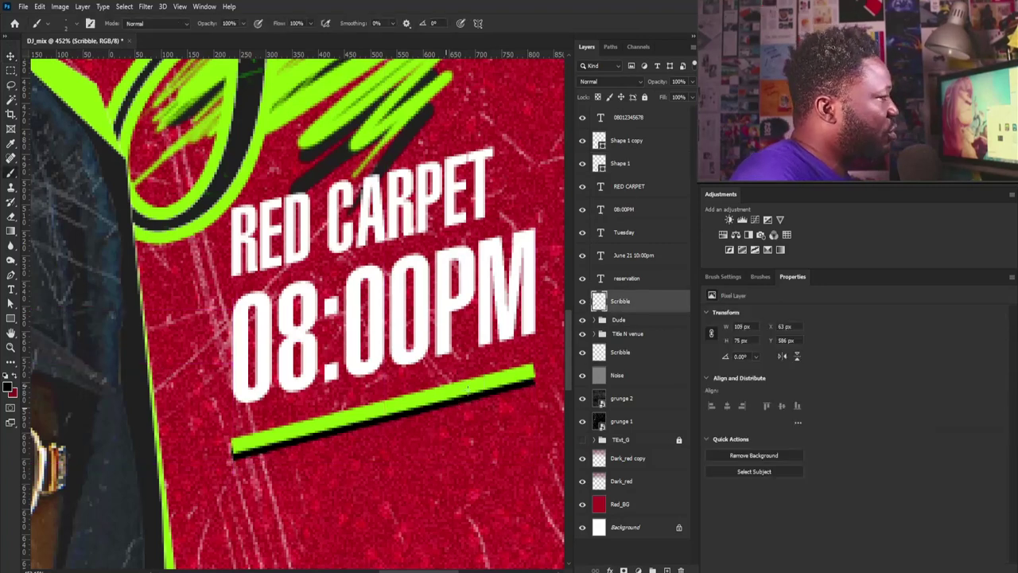
pyautogui.scroll(-4, 478, 354)
pyautogui.moveTo(447, 374)
pyautogui.mouseDown()
pyautogui.moveTo(450, 430)
pyautogui.moveTo(455, 378)
pyautogui.moveTo(466, 380)
pyautogui.moveTo(474, 415)
pyautogui.moveTo(394, 433)
pyautogui.moveTo(478, 406)
pyautogui.moveTo(393, 434)
pyautogui.mouseUp()
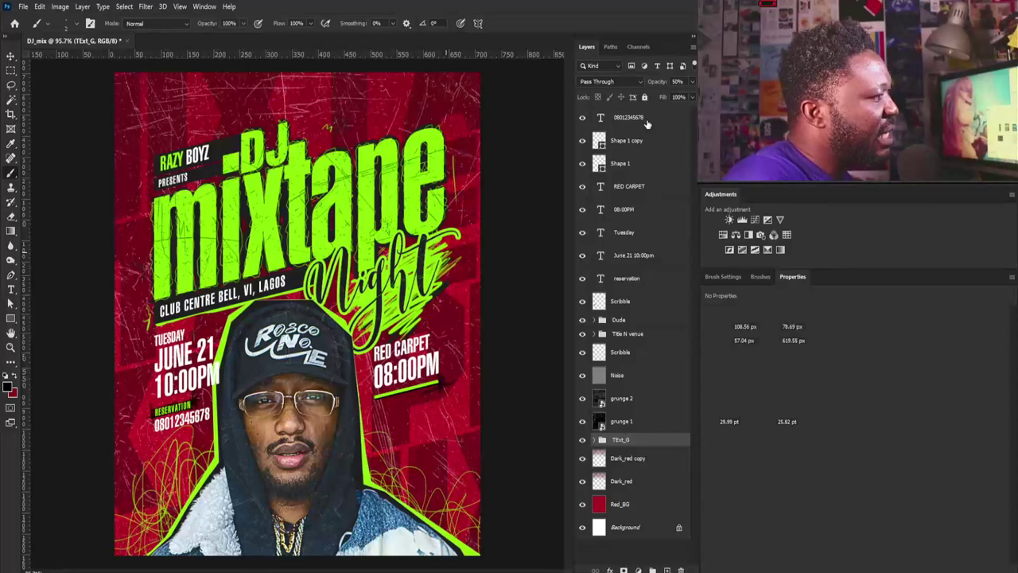
# - Duplicate the Noise layer, move the copy to the top of the layer stack and set its opacity to 42%
pyautogui.click(625, 378)
pyautogui.hotkey('ctrl', 'j')
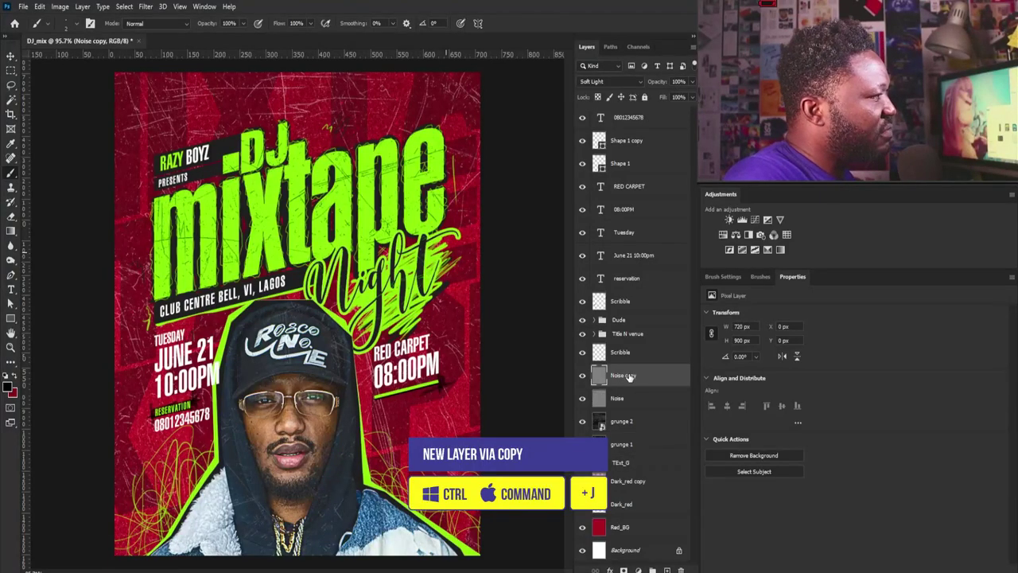
pyautogui.moveTo(625, 378); pyautogui.dragTo(645, 112)
pyautogui.click(692, 82)
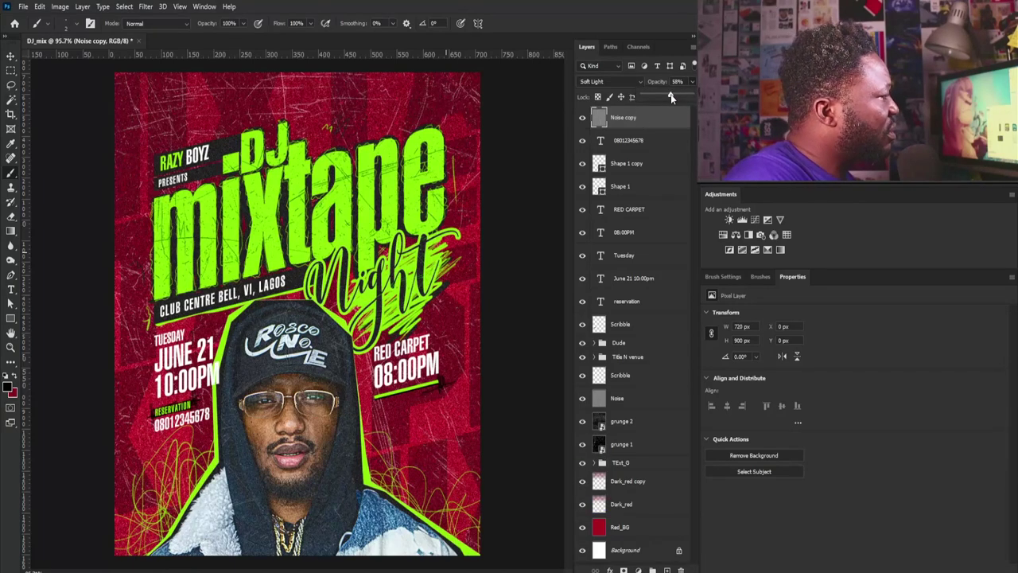
pyautogui.moveTo(670, 96); pyautogui.dragTo(664, 97)
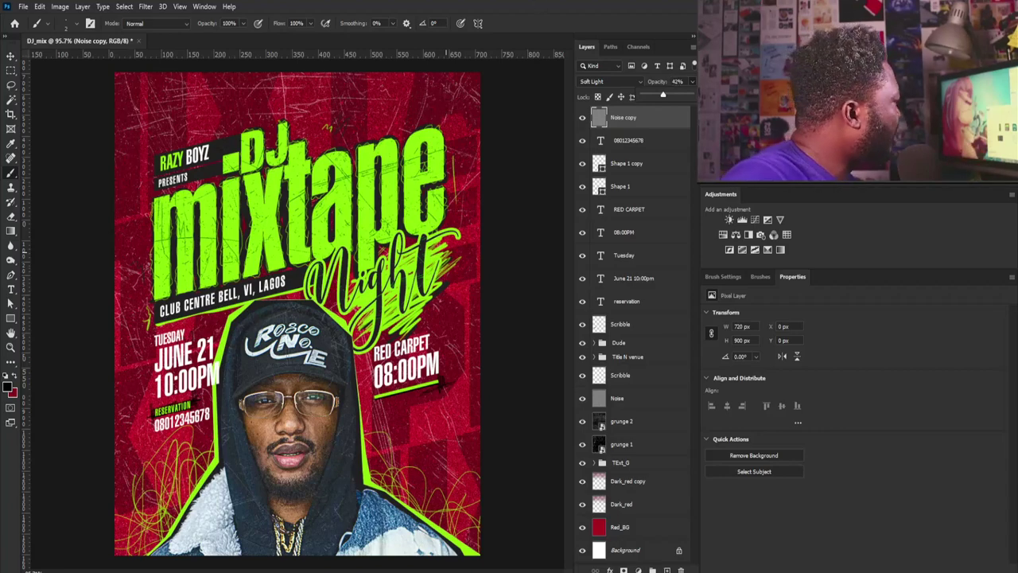
pyautogui.press('Return')
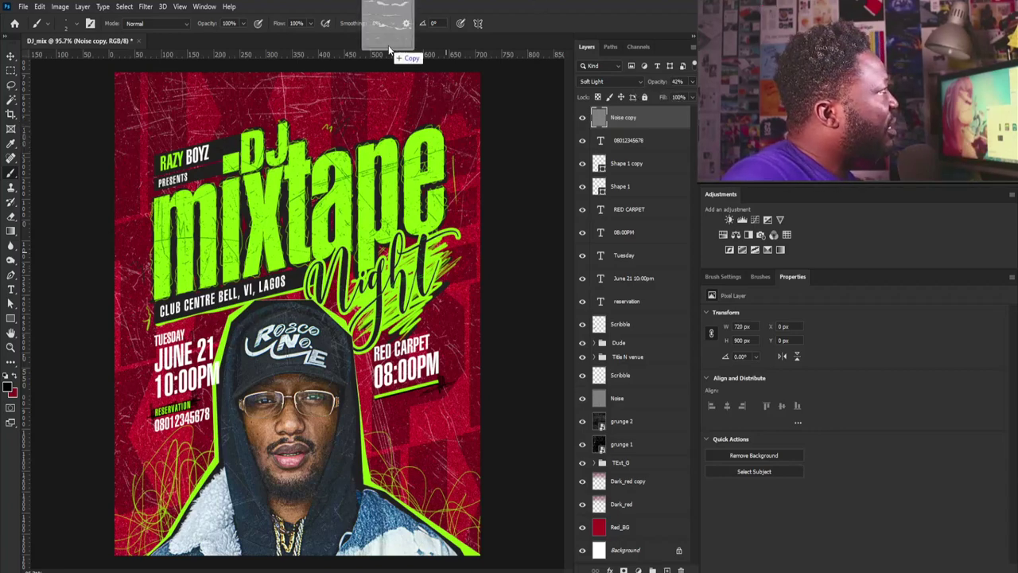
# - Open tear.png and copy its uppermost torn paper strip onto a new layer
pyautogui.moveTo(389, 51); pyautogui.dragTo(388, 45)
pyautogui.press('m')
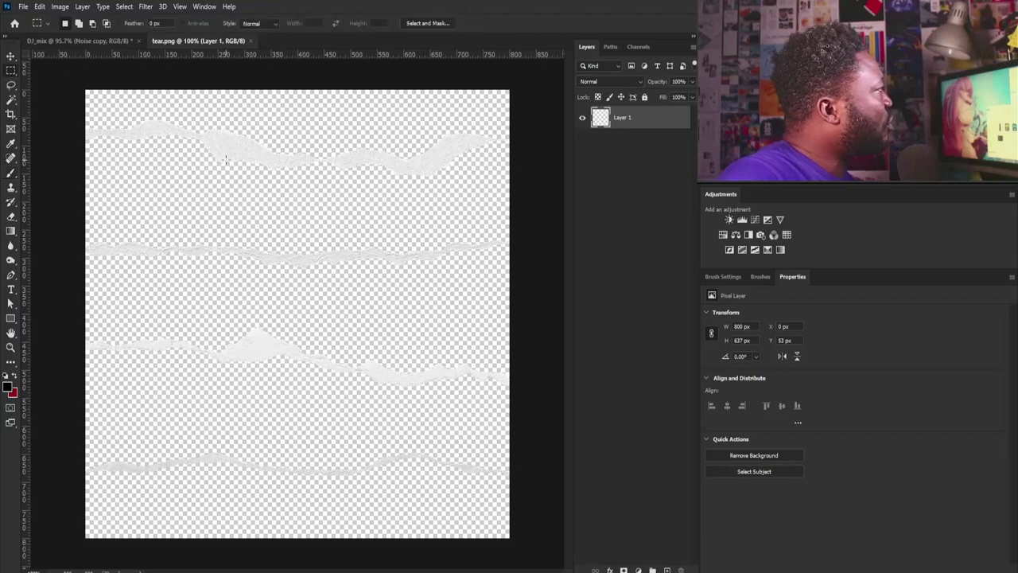
pyautogui.moveTo(76, 91); pyautogui.dragTo(552, 199)
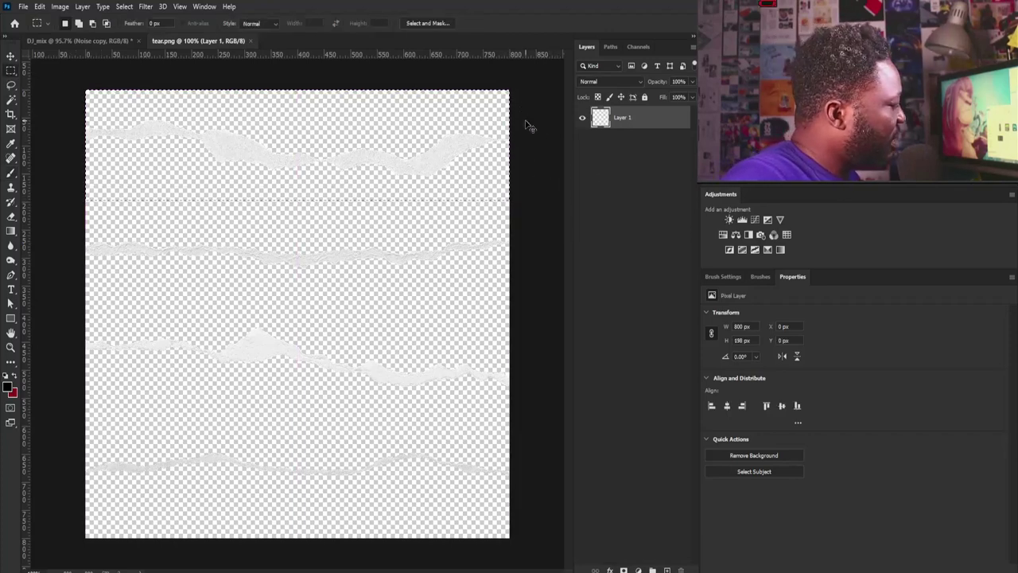
pyautogui.hotkey('ctrl', 'j')
pyautogui.press('v')
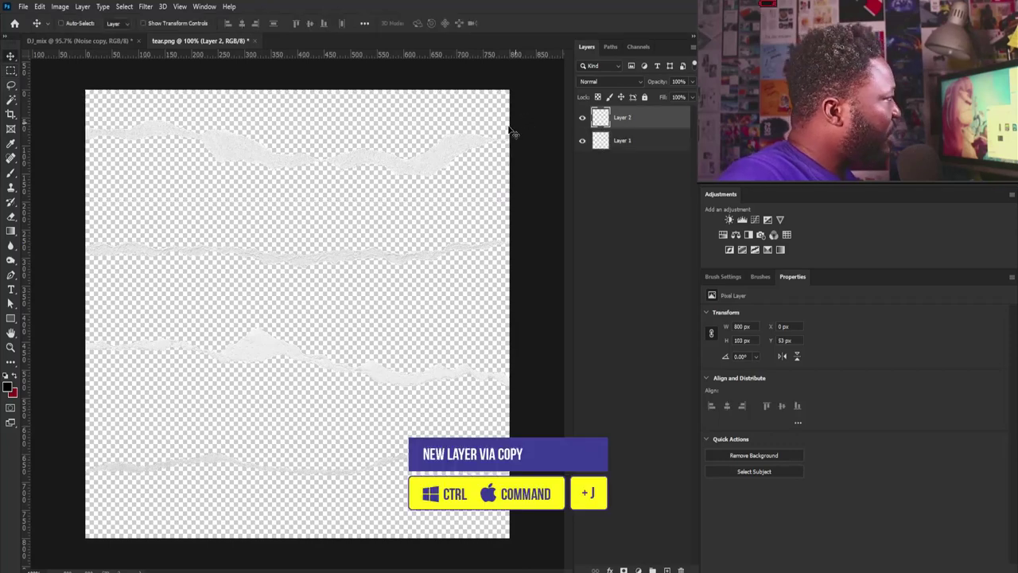
# - Bring the torn strip into the DJ_mix document, rotate it about 100° and place it across the flyer's upper-left corner
pyautogui.click(103, 41)
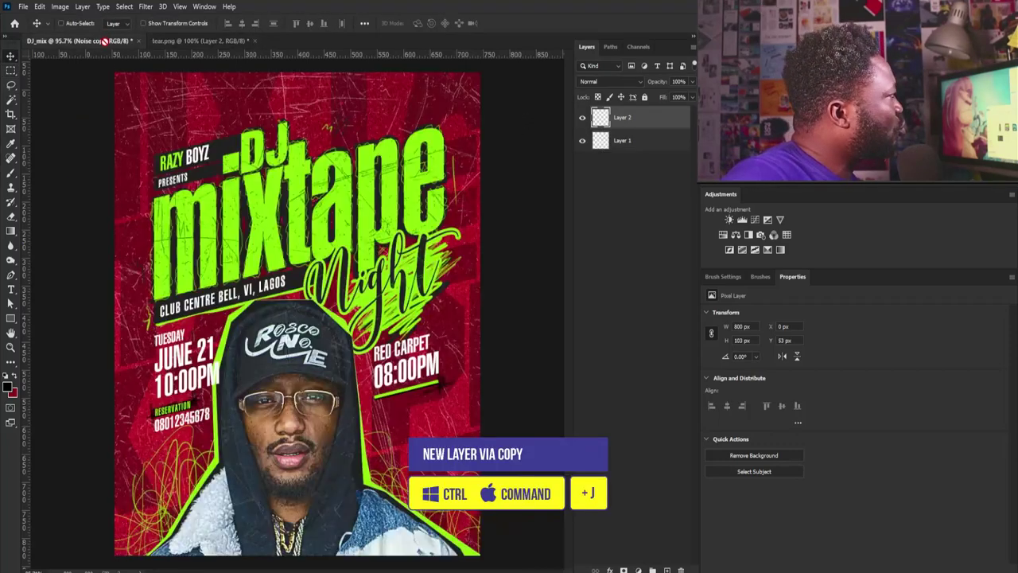
pyautogui.moveTo(157, 144); pyautogui.dragTo(187, 142)
pyautogui.hotkey('ctrl', 't')
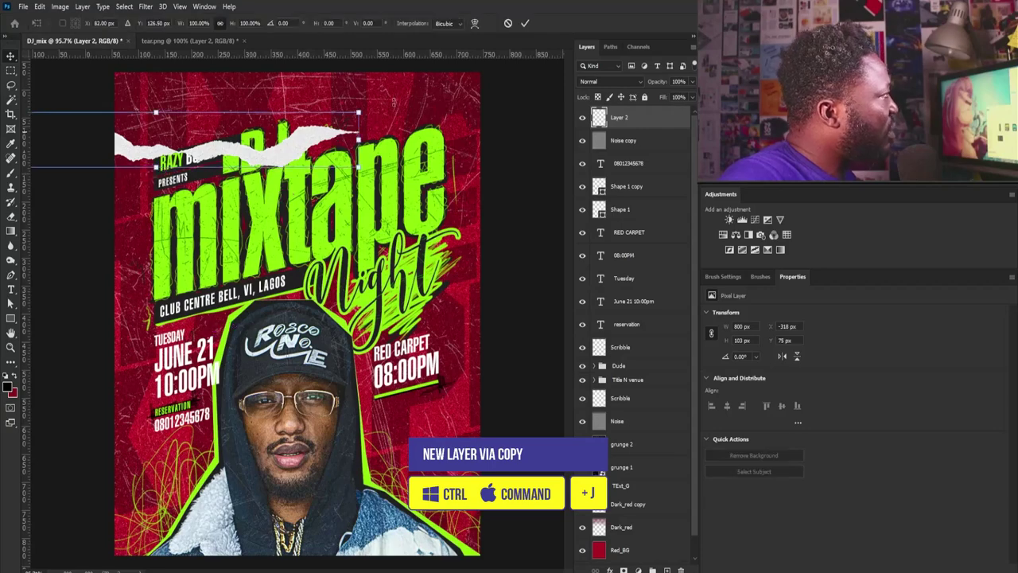
pyautogui.moveTo(369, 116); pyautogui.dragTo(145, 344)
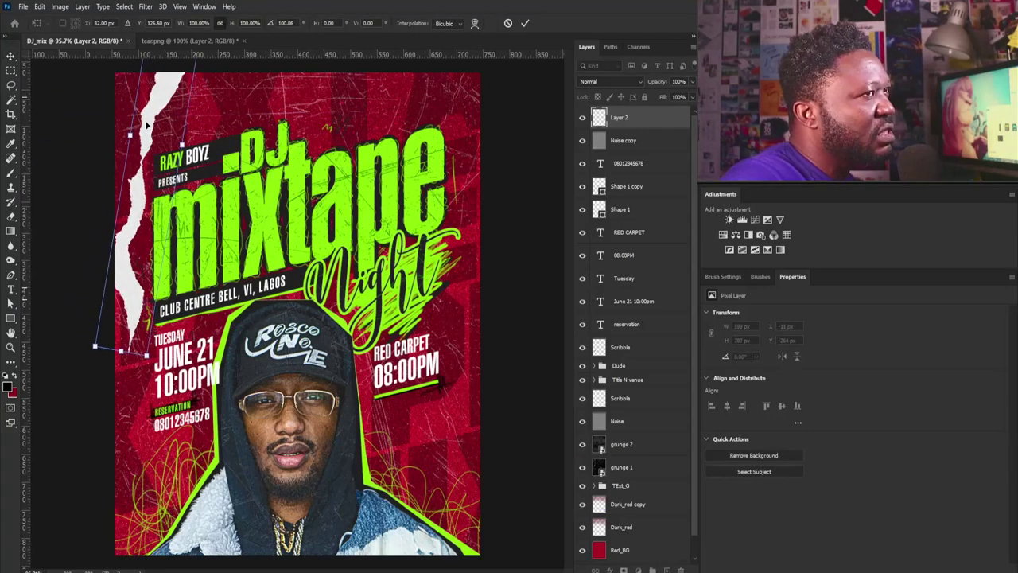
pyautogui.press('Return')
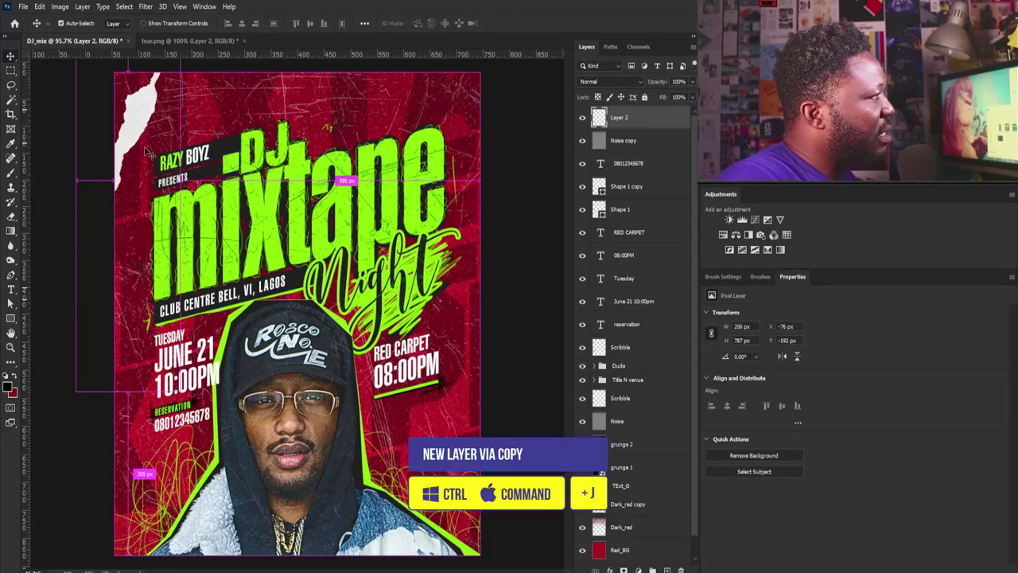
# - Duplicate the torn paper strip, rotate the copy about 37° and place it across the flyer's lower-right corner
pyautogui.hotkey('ctrl', 'j')
pyautogui.moveTo(153, 140); pyautogui.dragTo(327, 370)
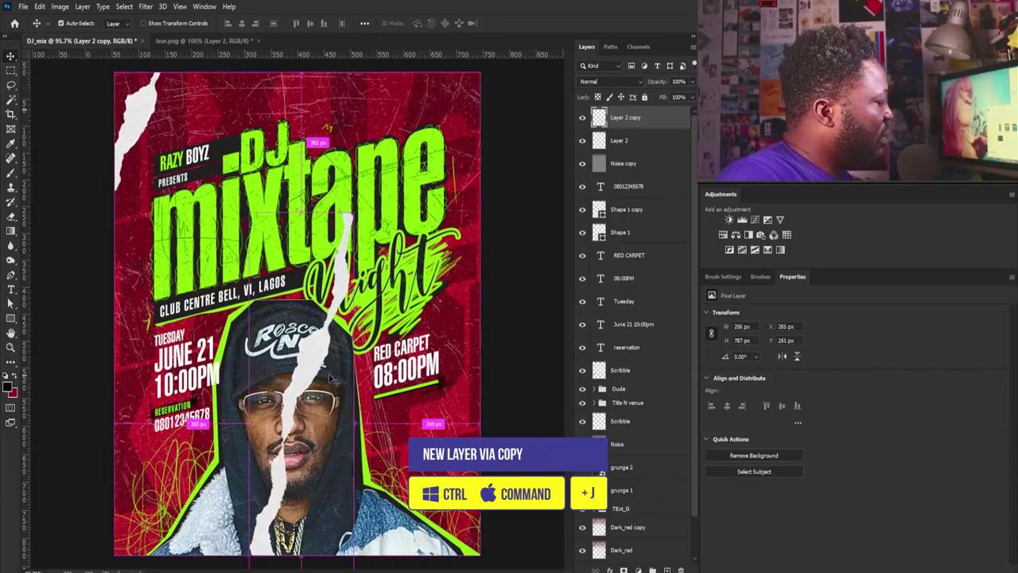
pyautogui.hotkey('ctrl', 't')
pyautogui.moveTo(432, 292); pyautogui.dragTo(443, 304)
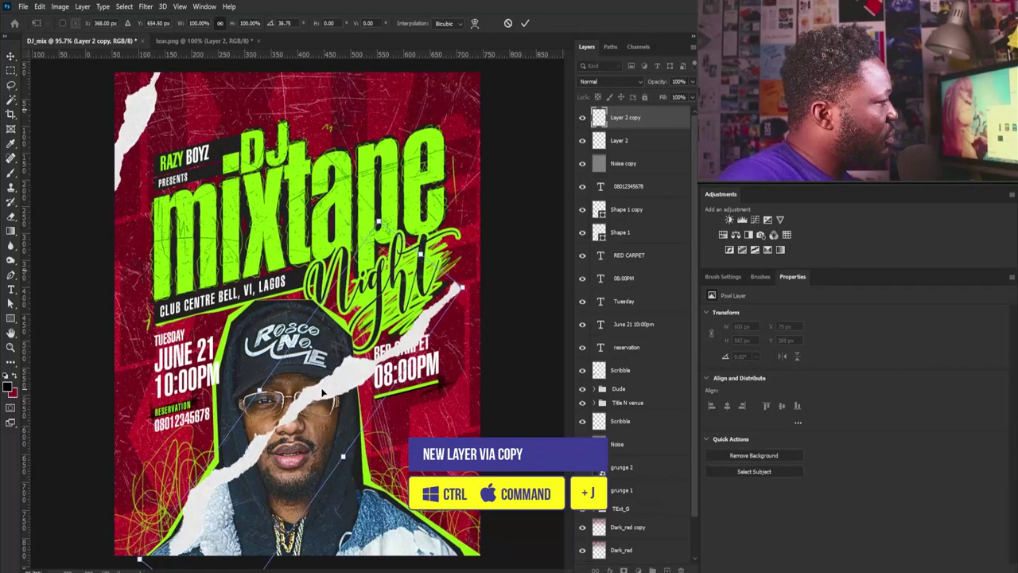
pyautogui.moveTo(274, 339); pyautogui.dragTo(441, 557)
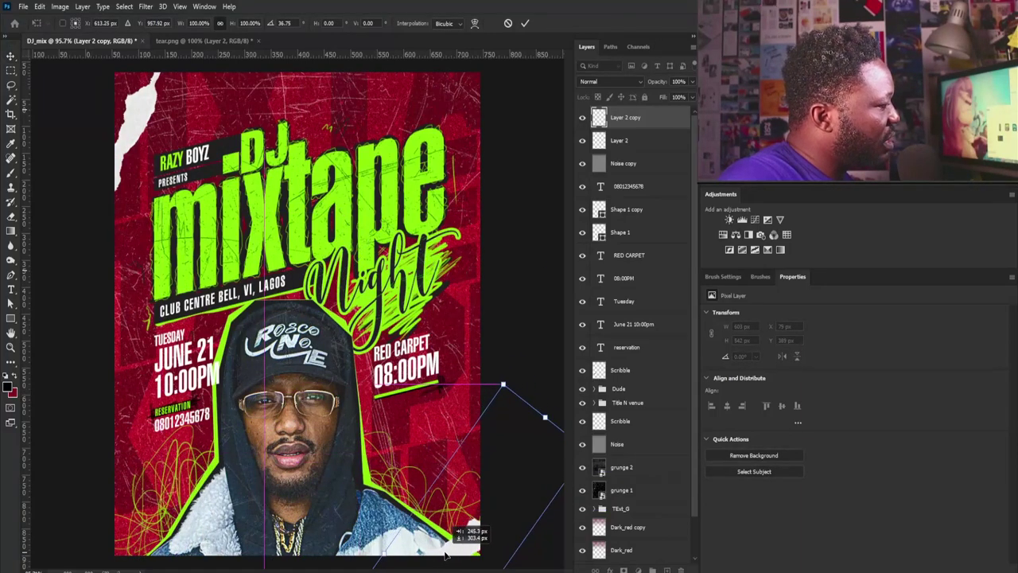
pyautogui.press('Return')
# - Duplicate the corner strip again, rotate the copy to nearly horizontal and place it along the flyer's bottom edge, extending past the lower-left corner
pyautogui.hotkey('ctrl', 'j')
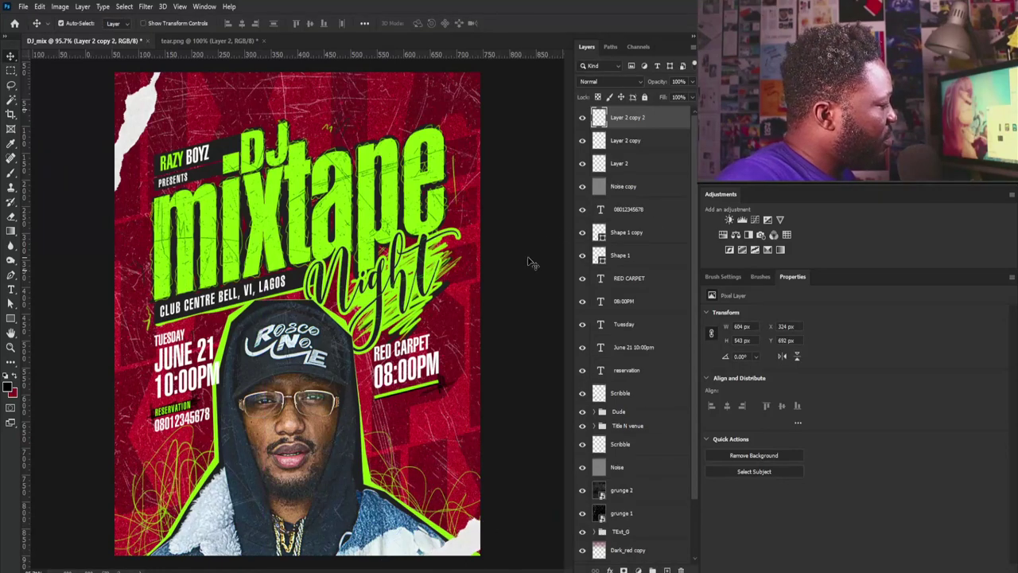
pyautogui.hotkey('ctrl', 't')
pyautogui.moveTo(257, 438); pyautogui.dragTo(372, 364)
pyautogui.moveTo(400, 517); pyautogui.dragTo(185, 501)
pyautogui.press('Return')
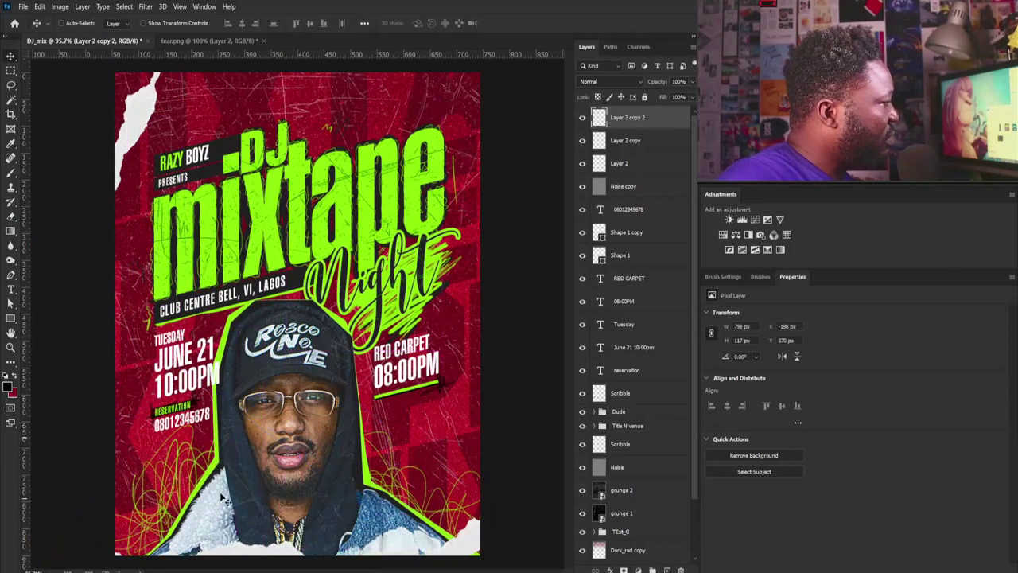
# - Stamp all visible layers onto a new top layer and apply Smart Sharpen with amount 128%, radius 0.6 px, noise reduction 9% and Gaussian Blur removal
pyautogui.hotkey('ctrl', '-')
pyautogui.hotkey('ctrl', '0')
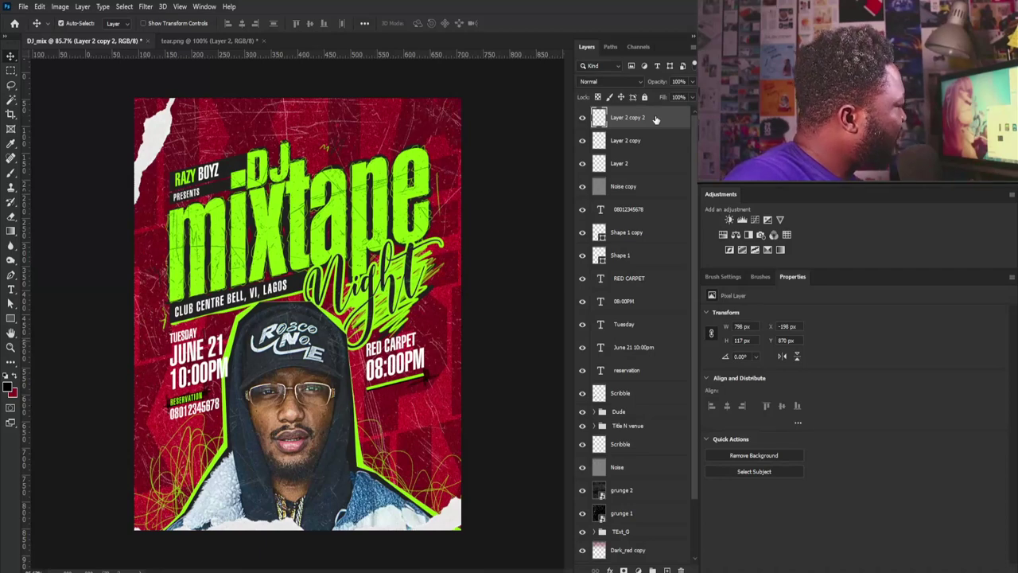
pyautogui.hotkey('ctrl', 'alt', 'shift', 'e')
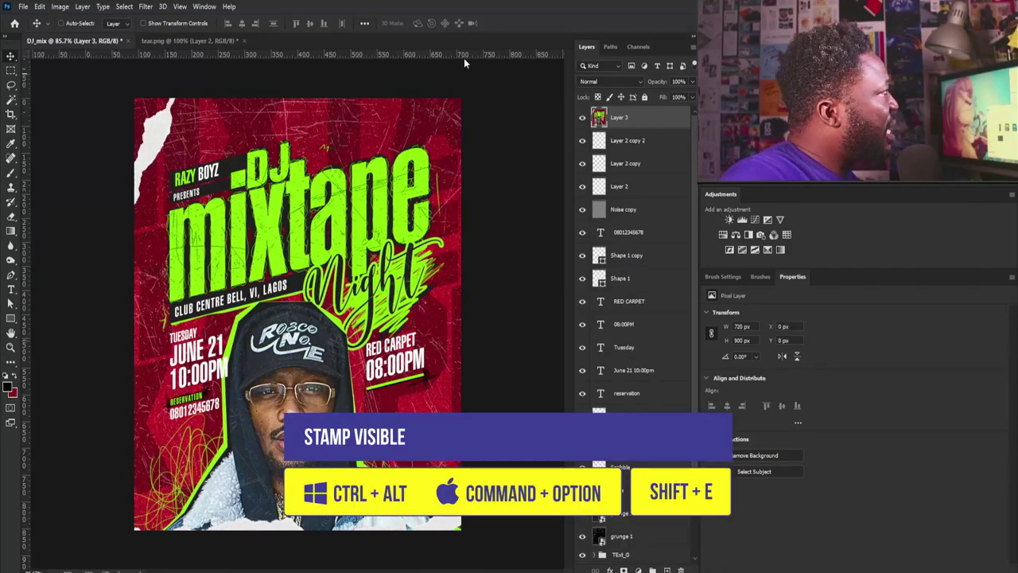
pyautogui.click(146, 7)
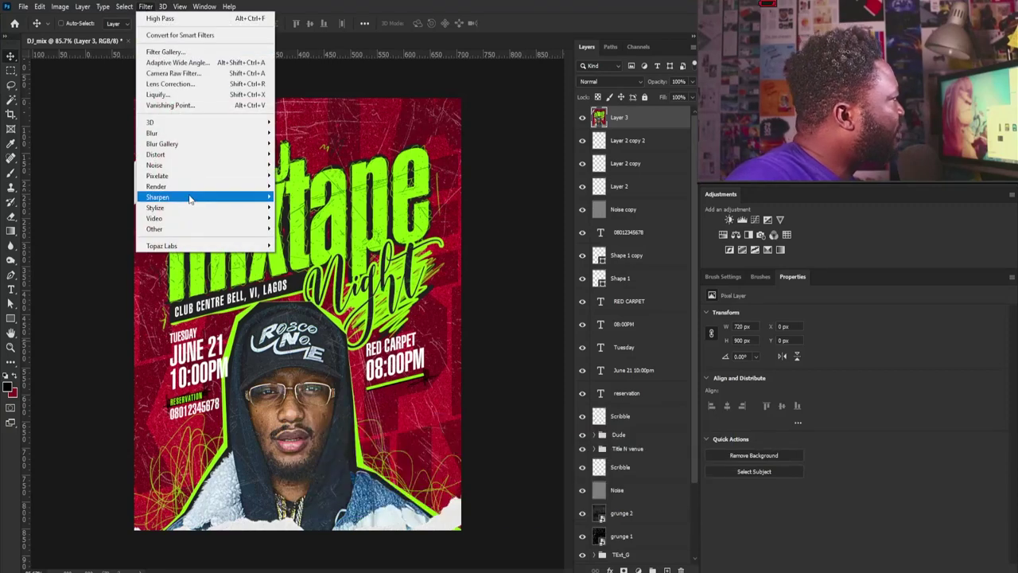
pyautogui.moveTo(191, 200)
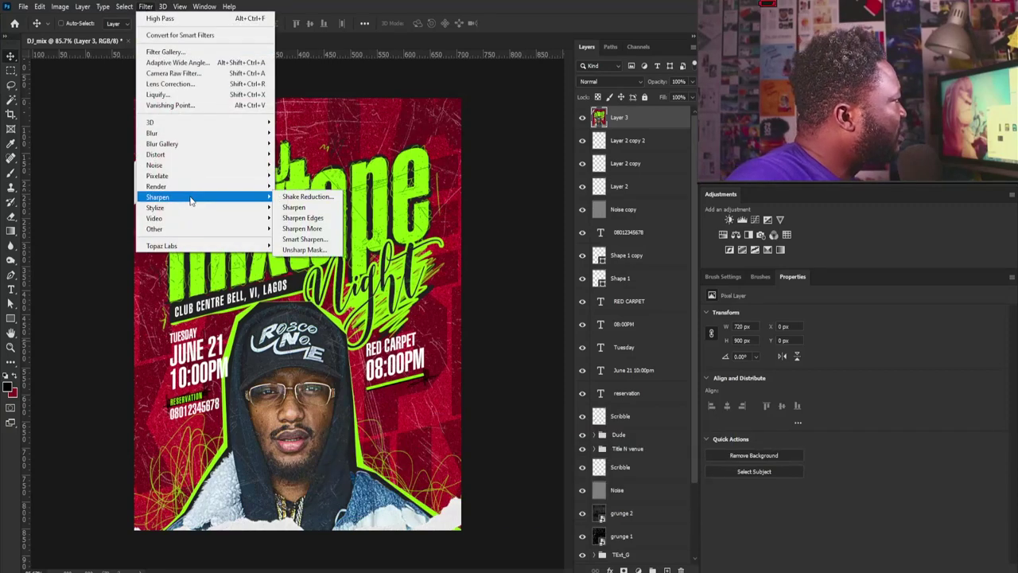
pyautogui.click(317, 243)
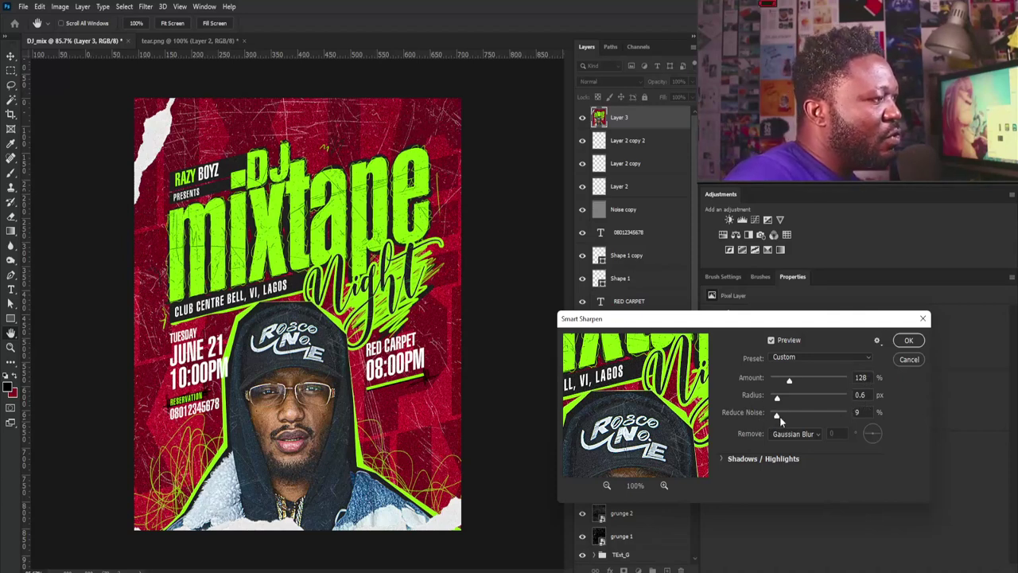
pyautogui.click(907, 339)
pyautogui.press('v')
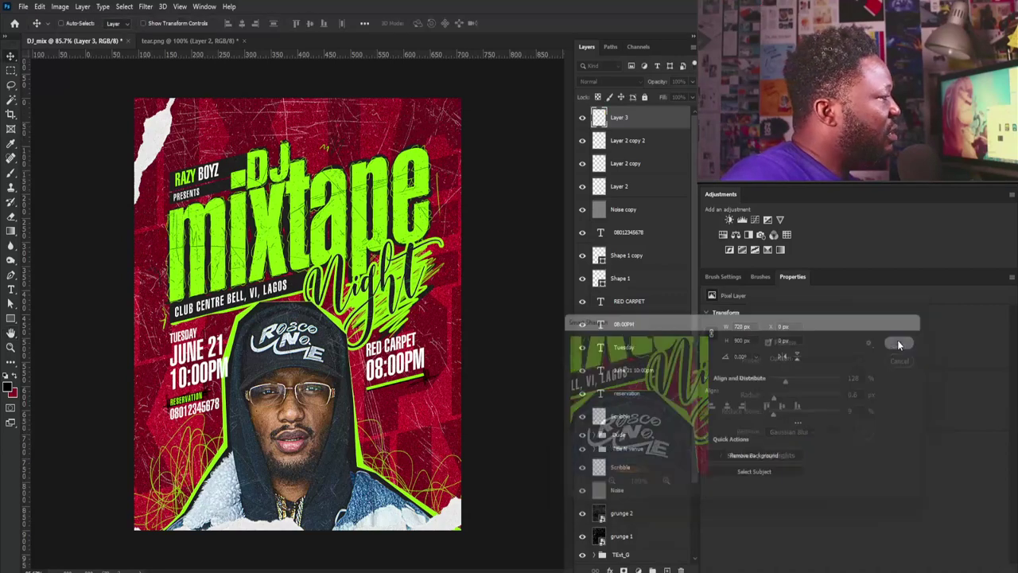